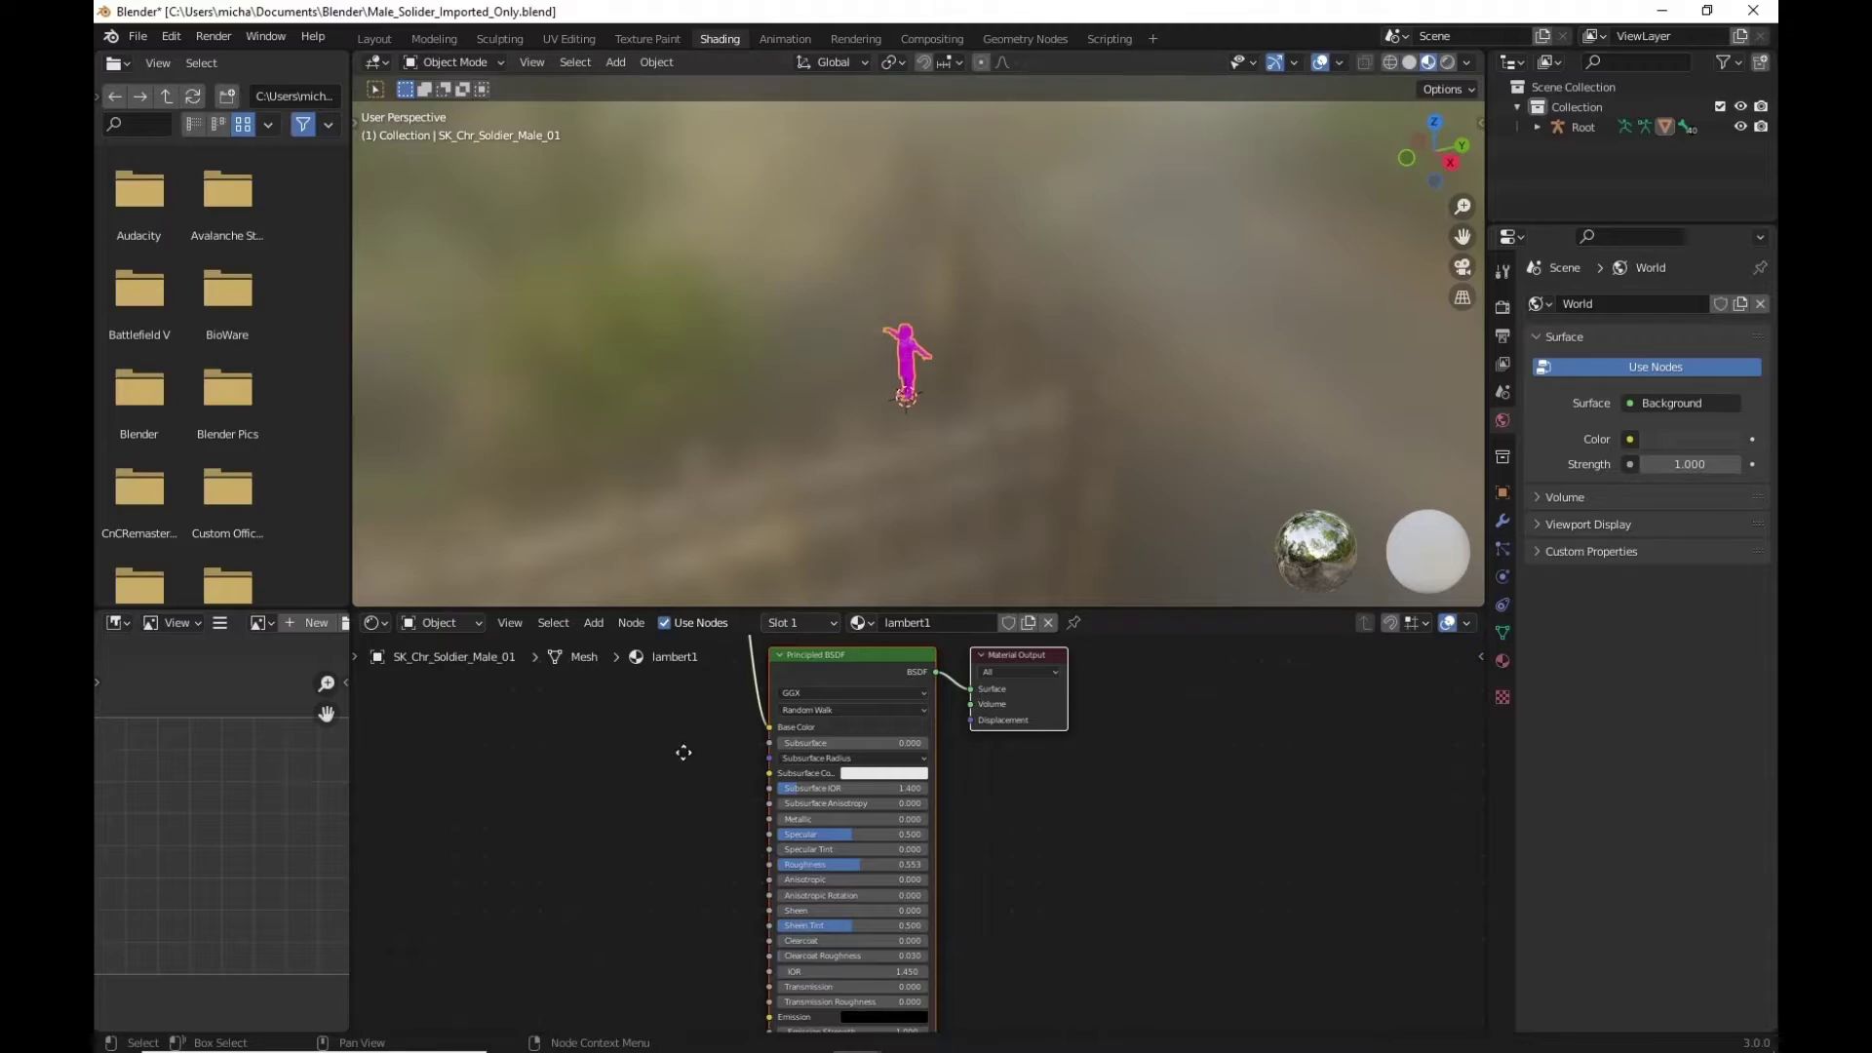
Load PolygonFantasyKingdom_Texture_01_B.png as the image texture feeding the soldier material's base color
middle_drag(685, 752, 765, 961)
click(774, 715)
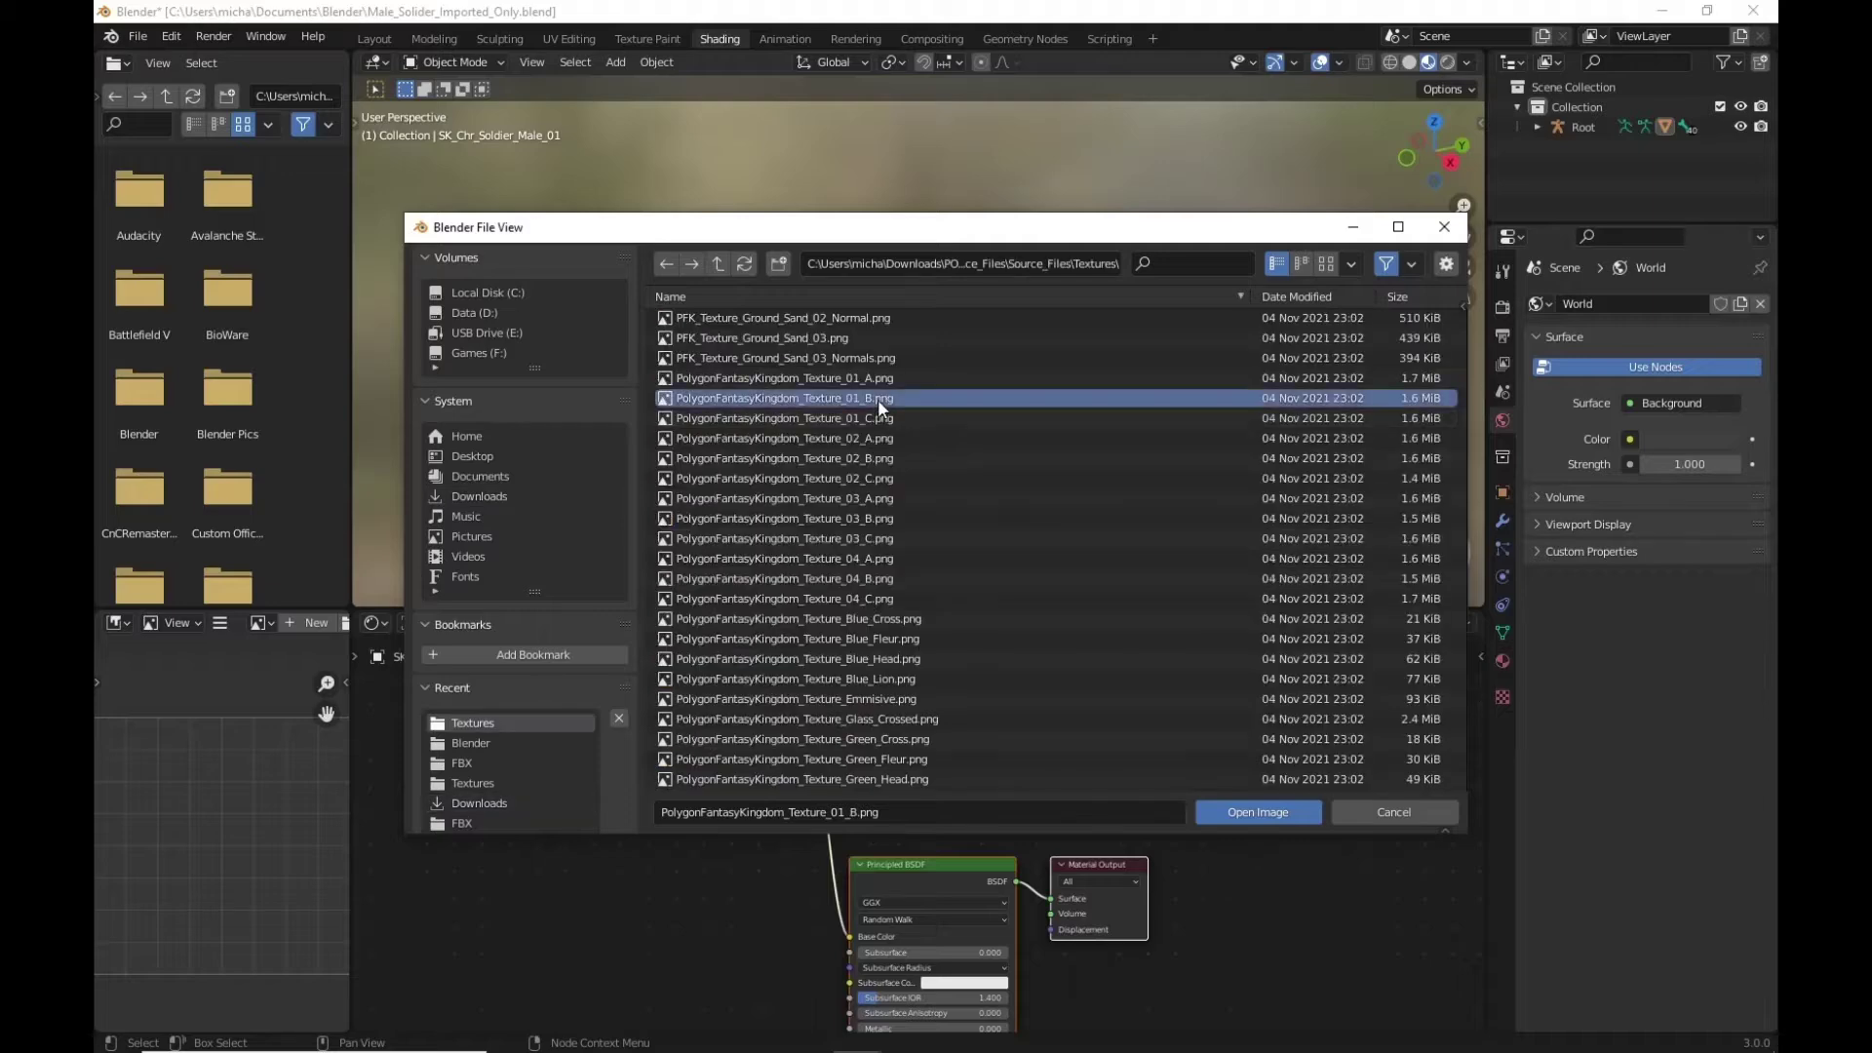
double_click(878, 400)
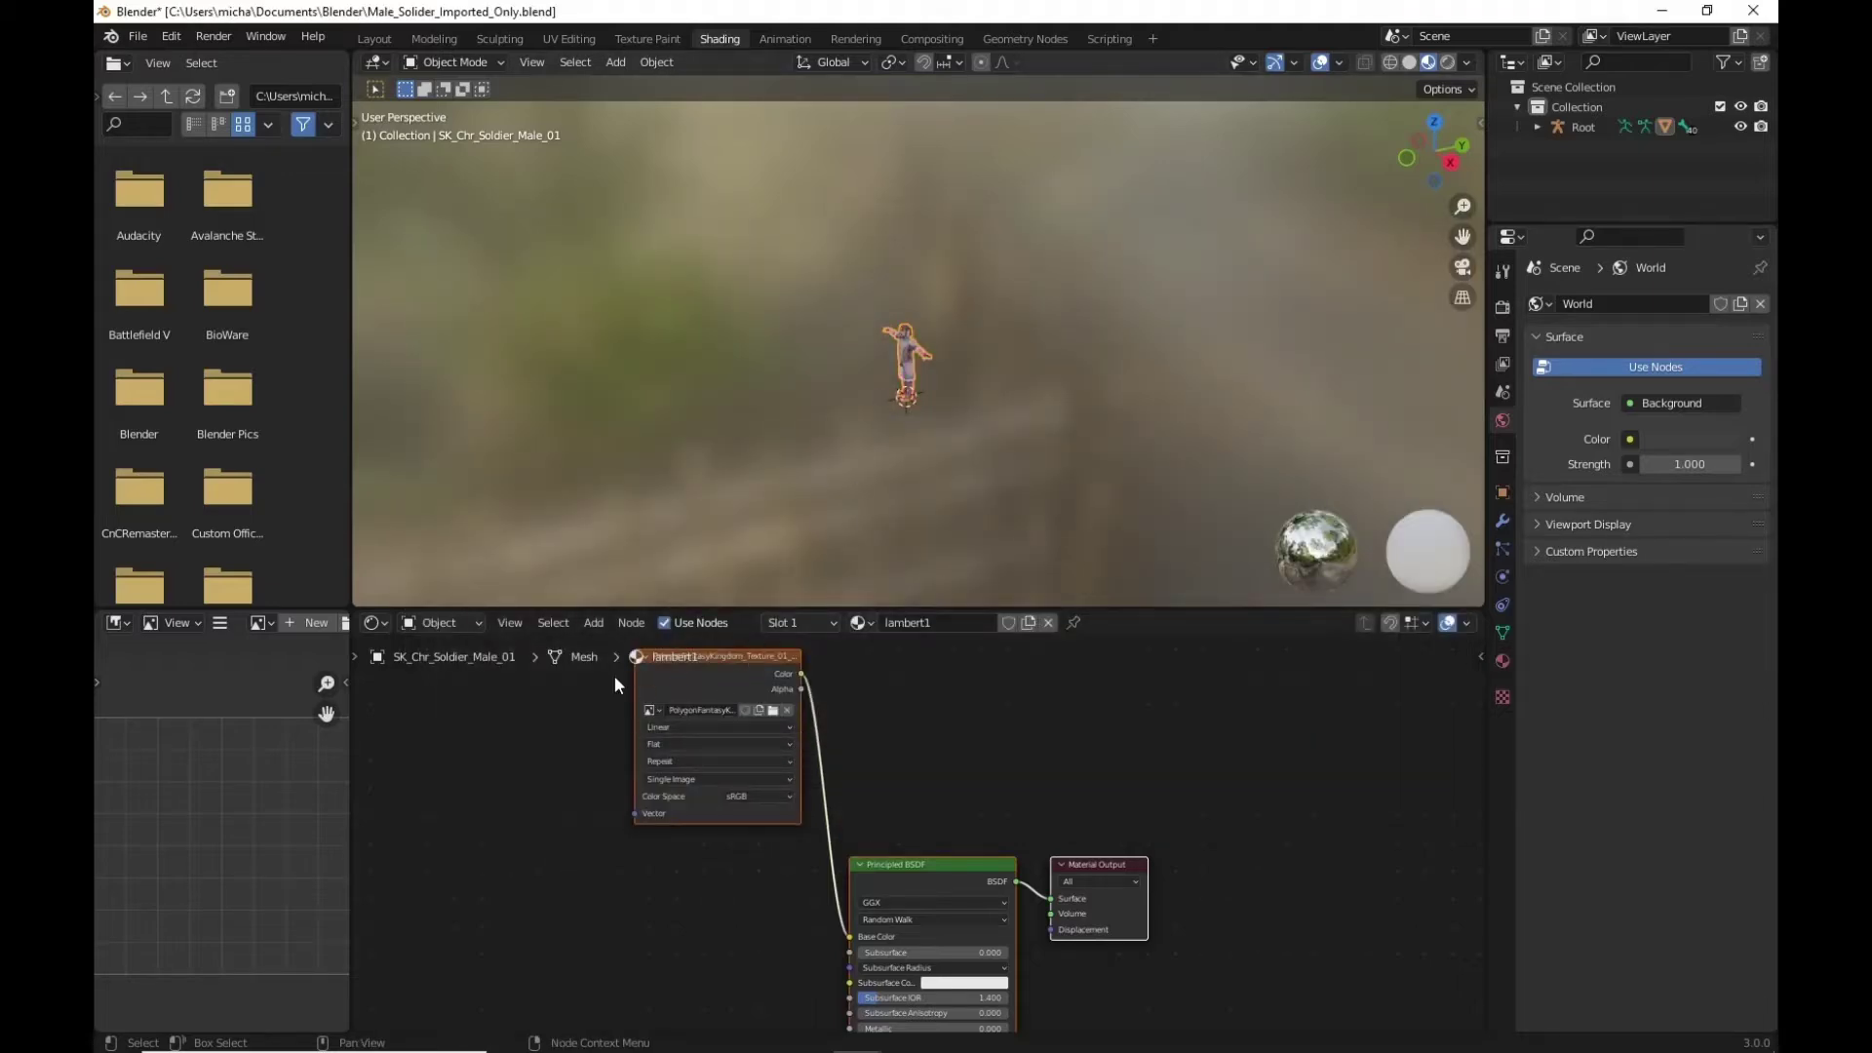
Switch to the Layout workspace and display the soldier's face close up in Material Preview shading
click(371, 38)
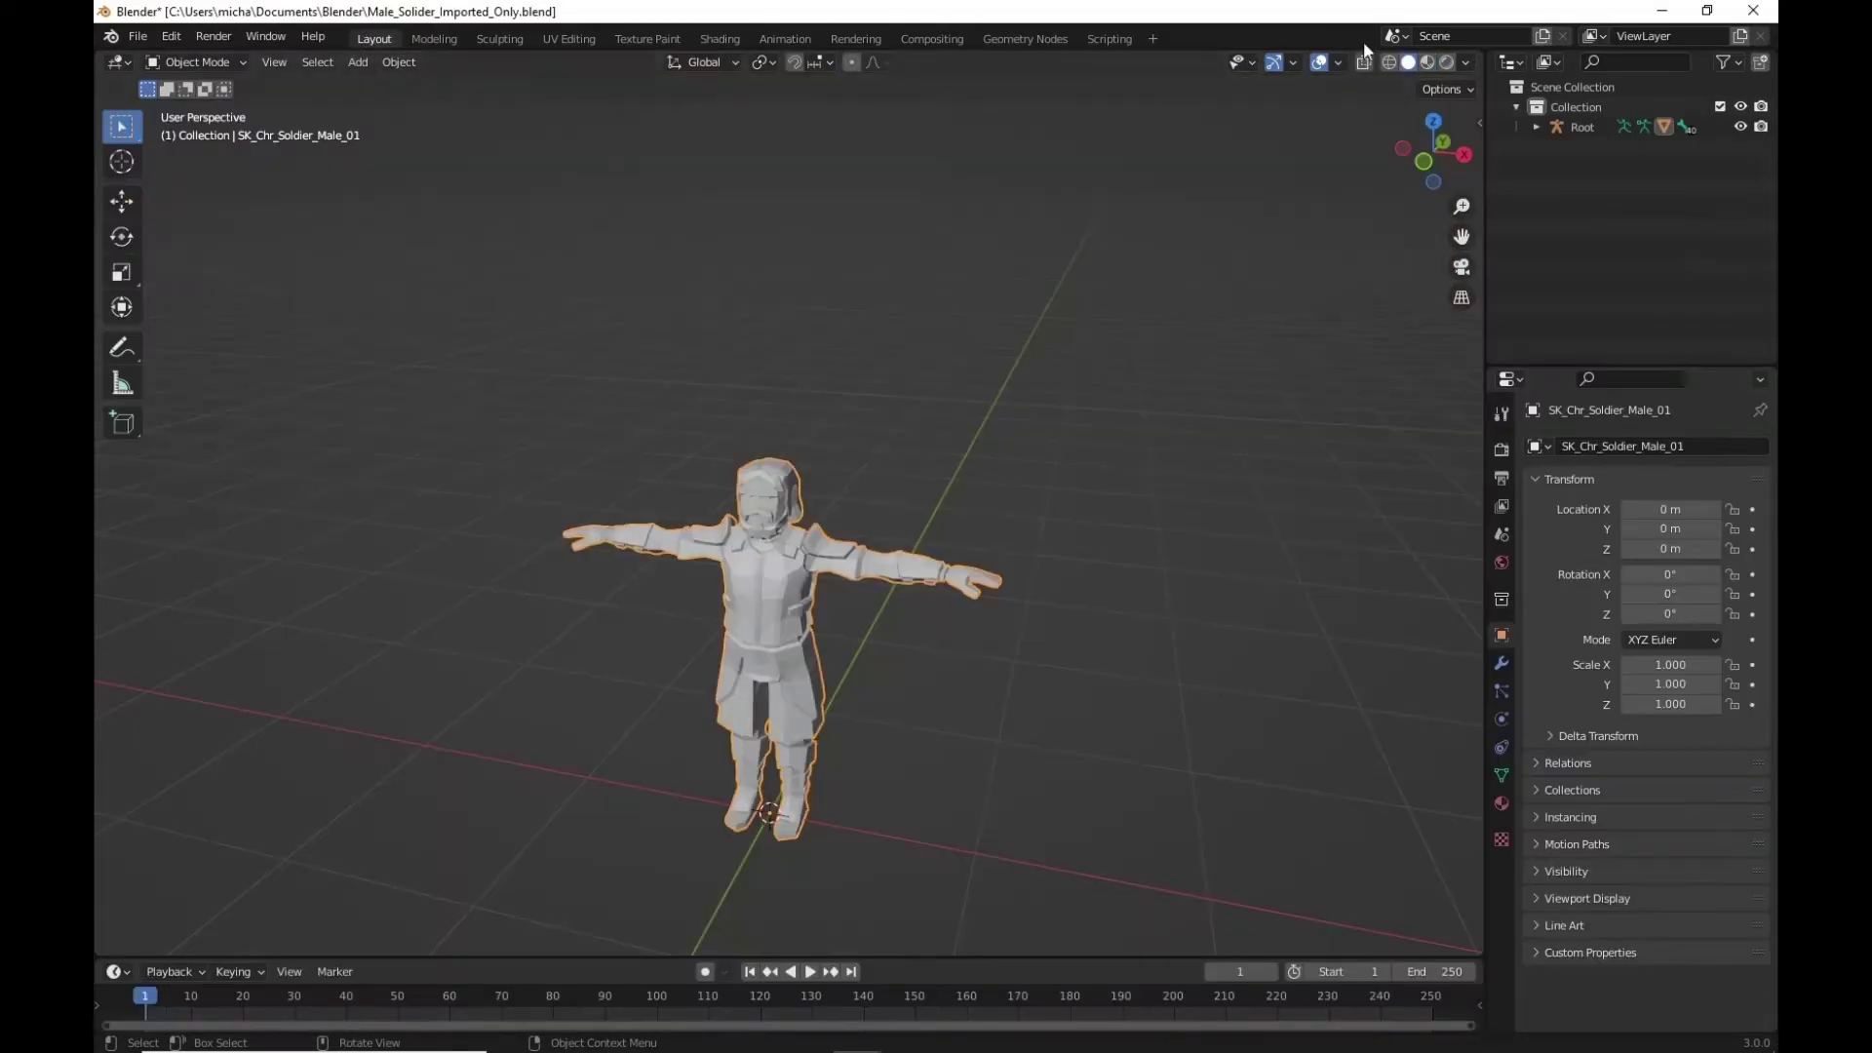
click(1428, 62)
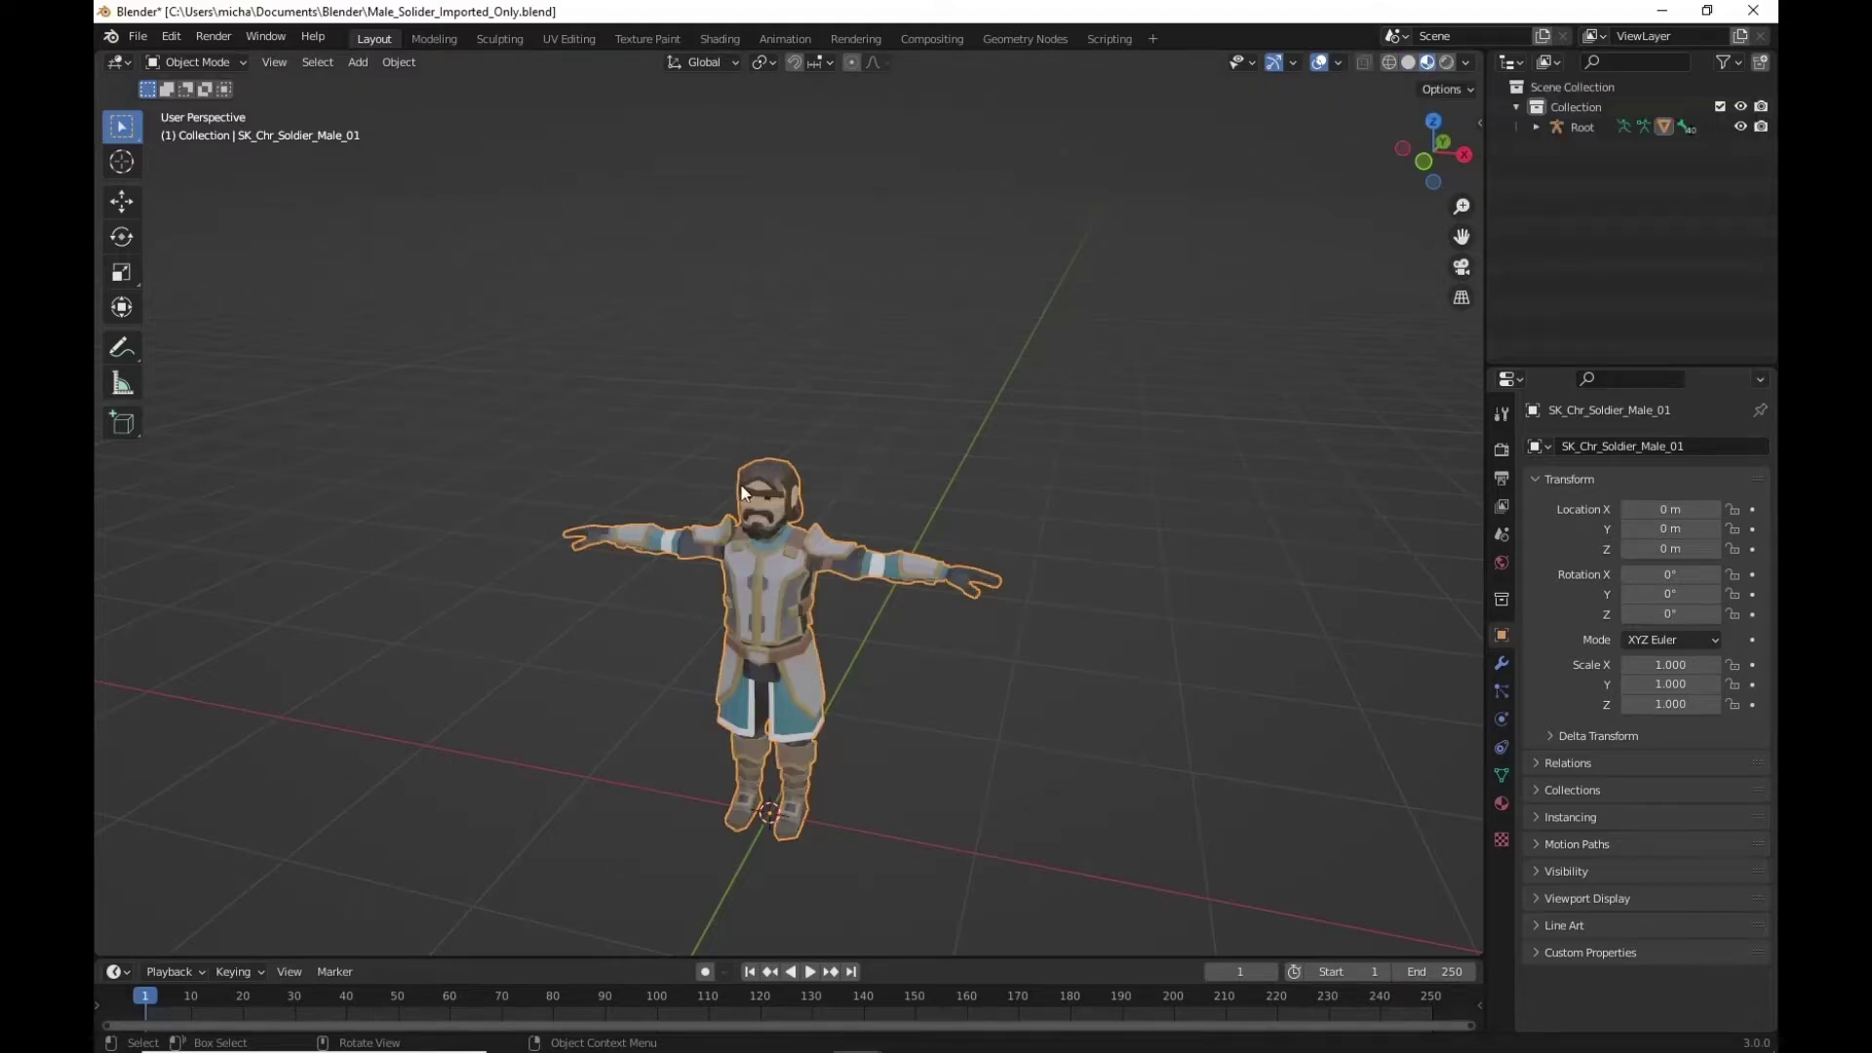
scroll(743, 492, up, 5)
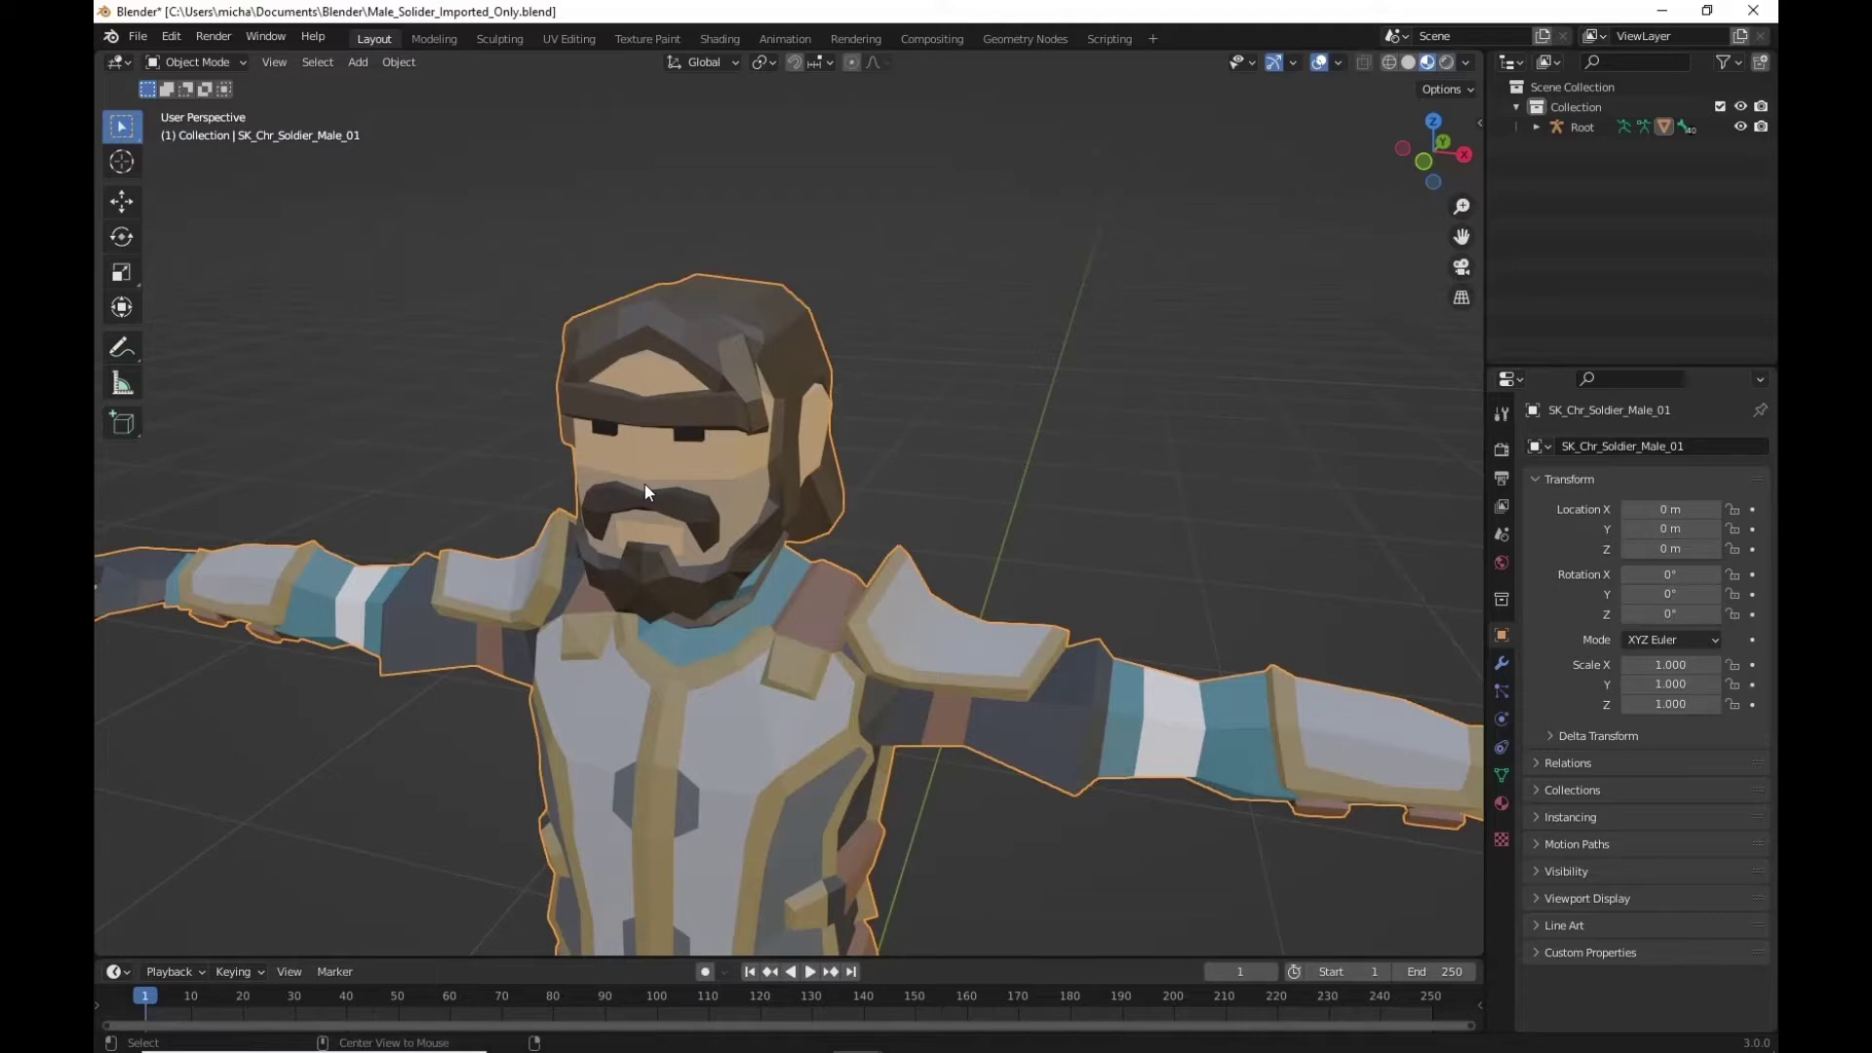
scroll(757, 523, up, 5)
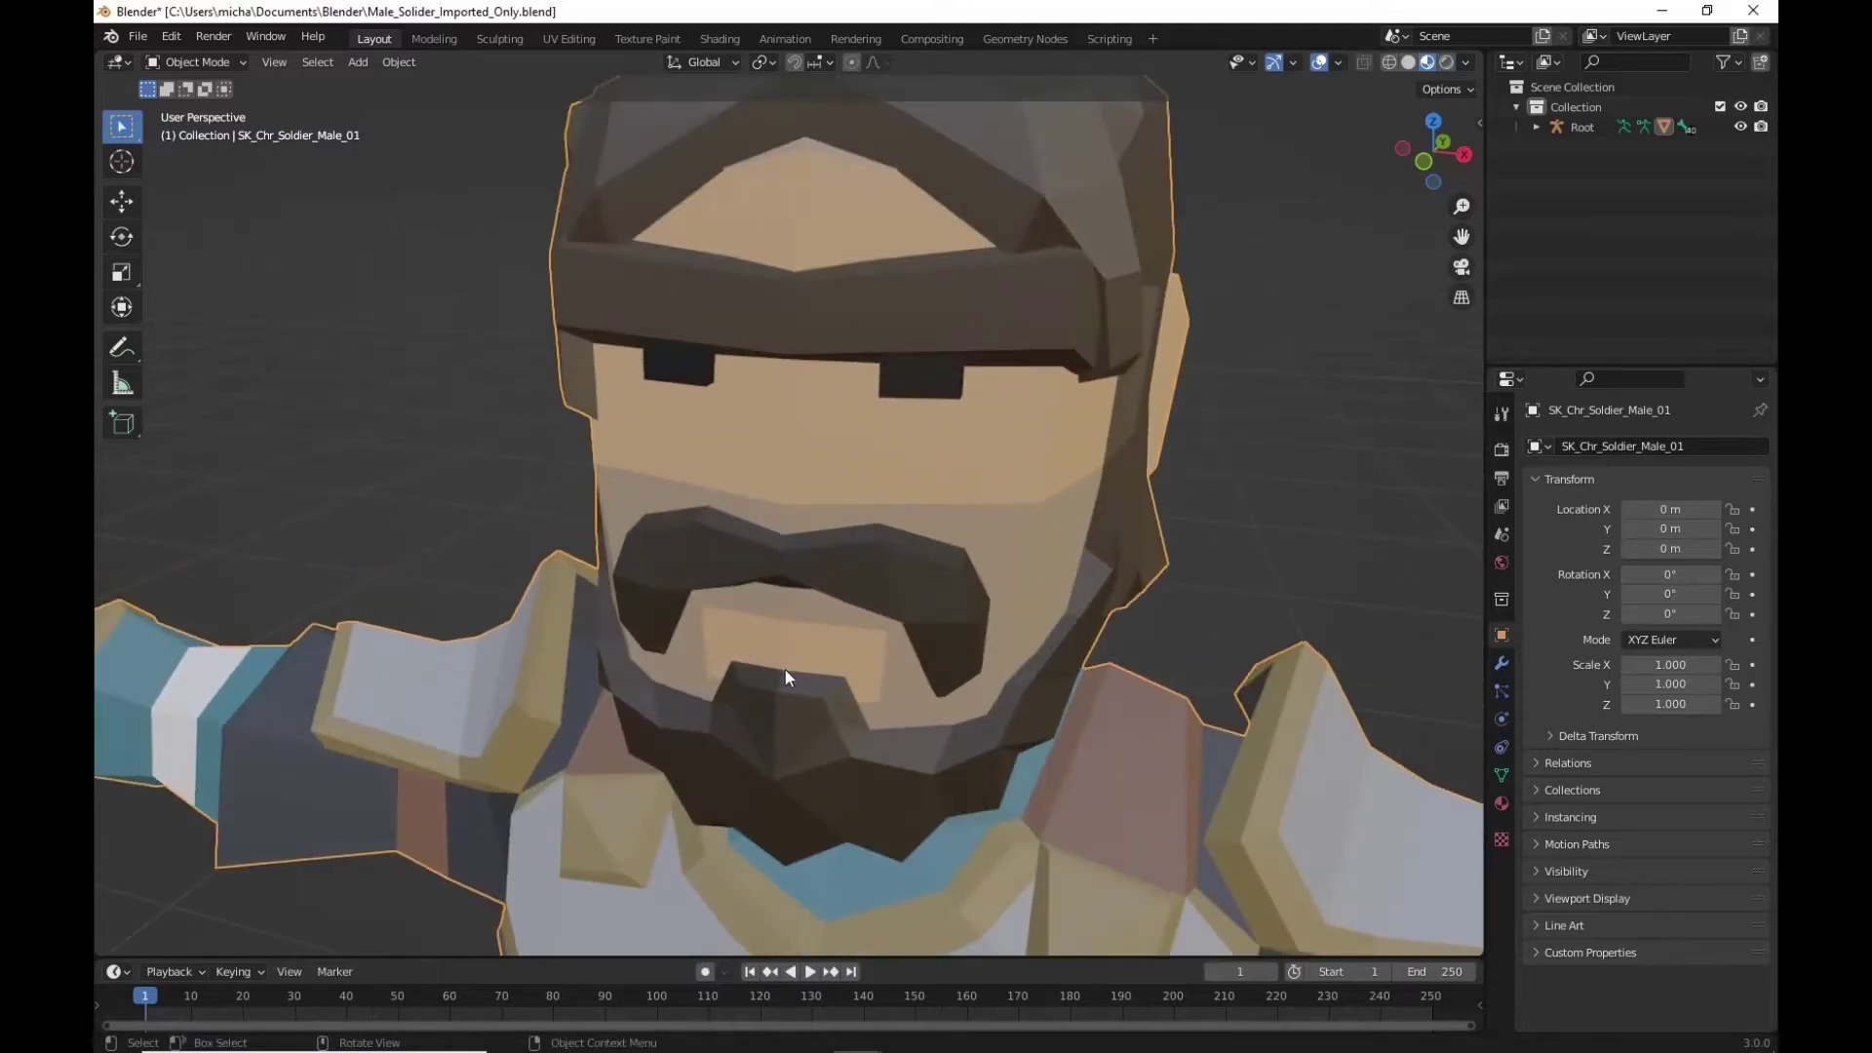
middle_drag(786, 670, 741, 625)
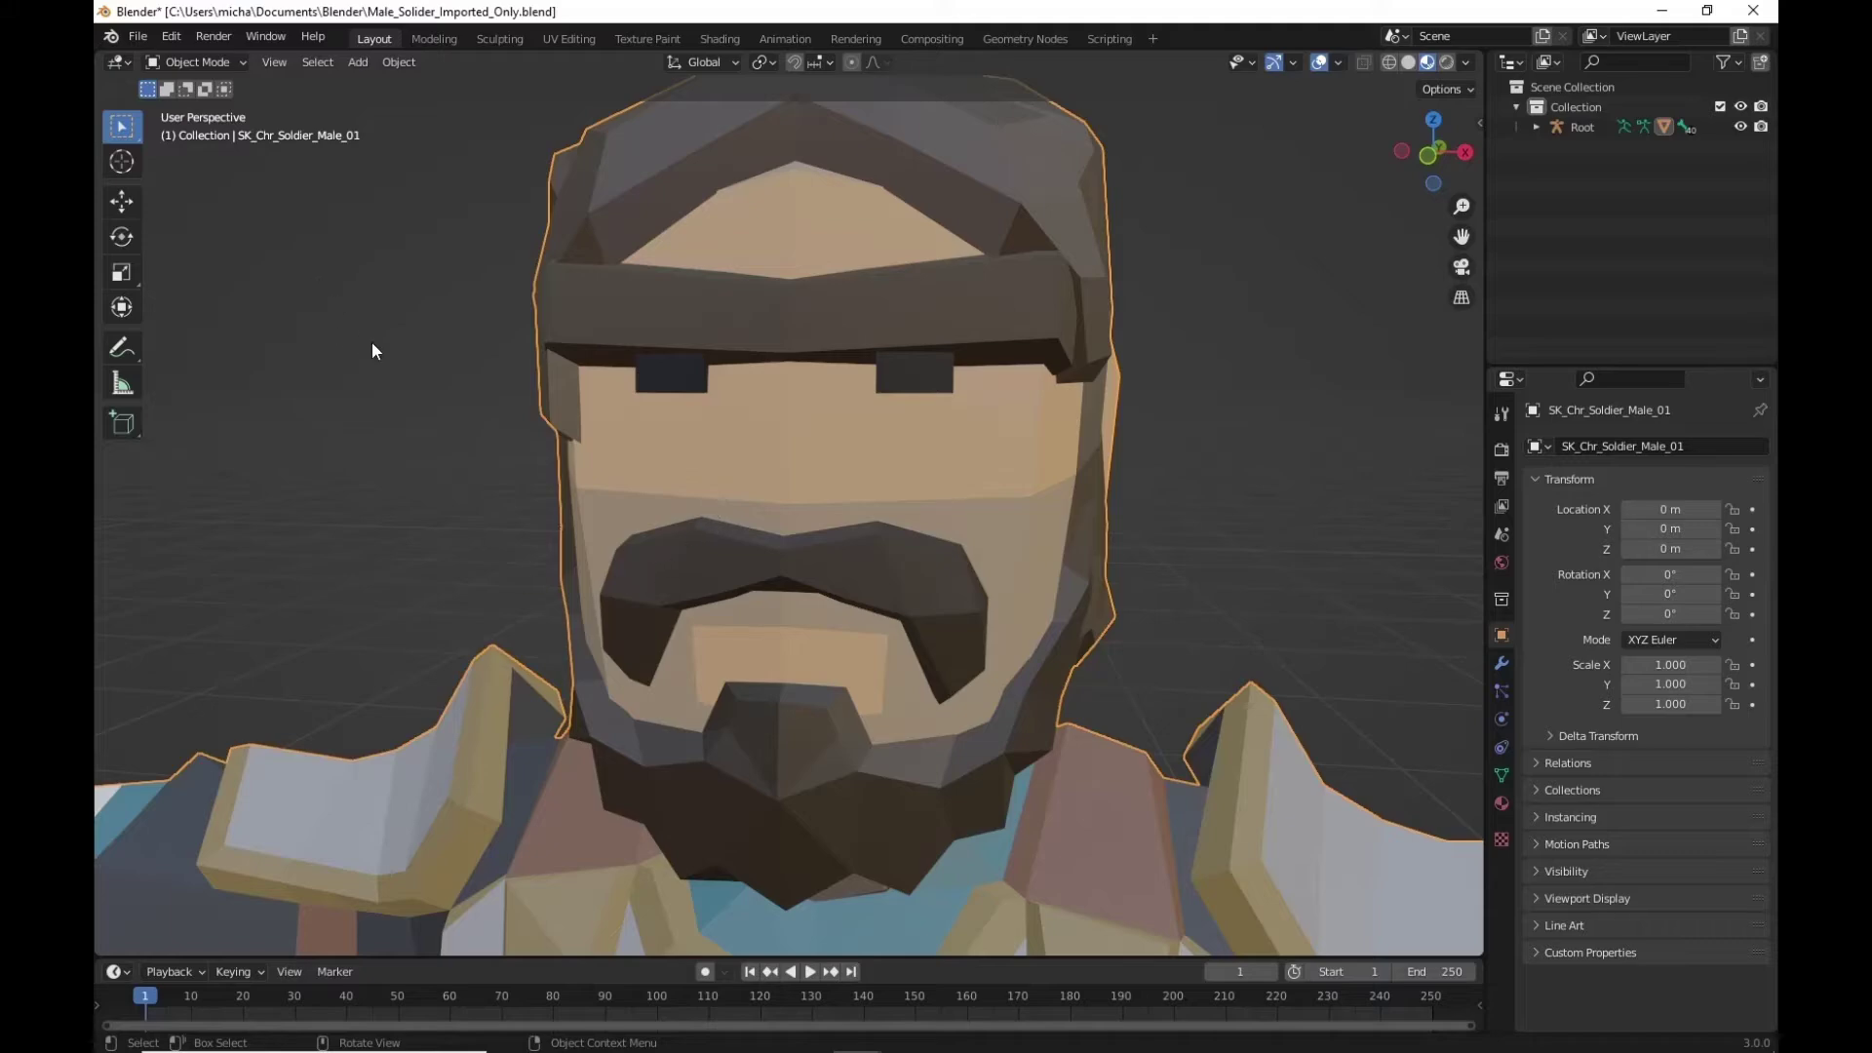
Extrude the soldier's two mouth faces inward by about 0.0085 m in Edit Mode with face selection
key(Tab)
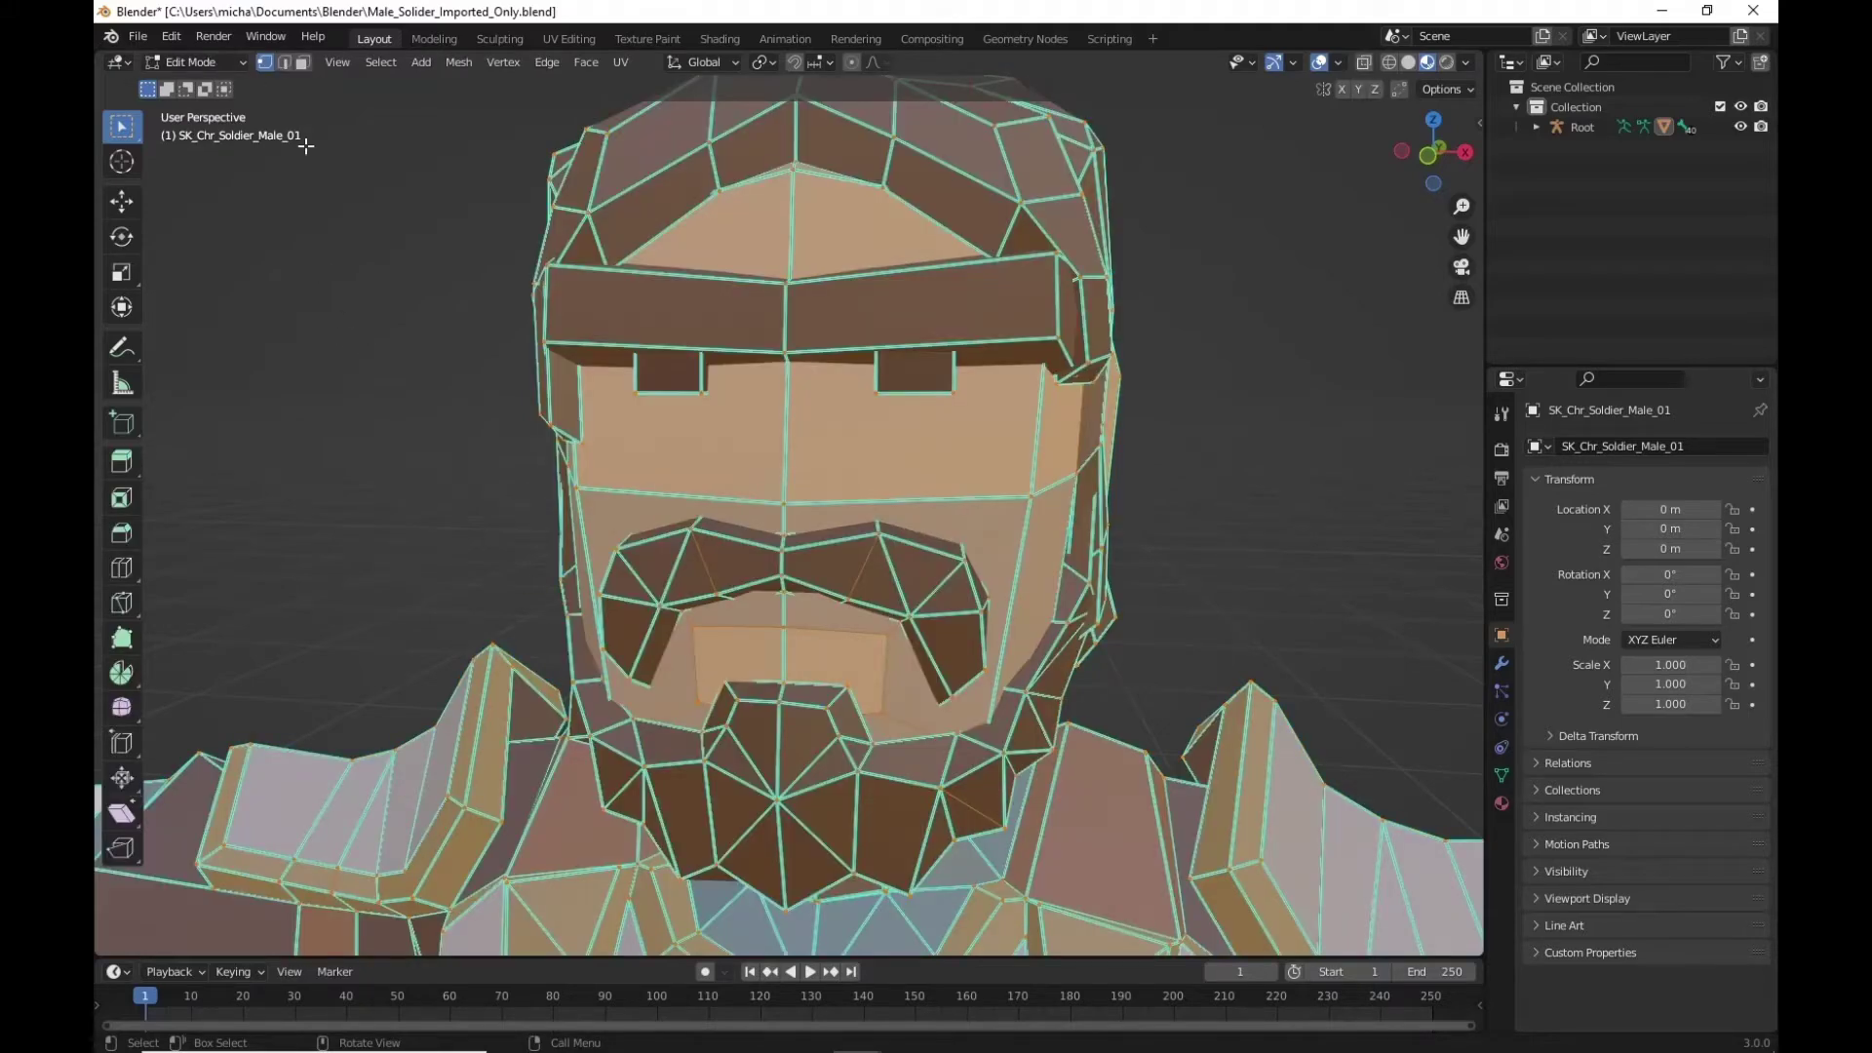
click(735, 654)
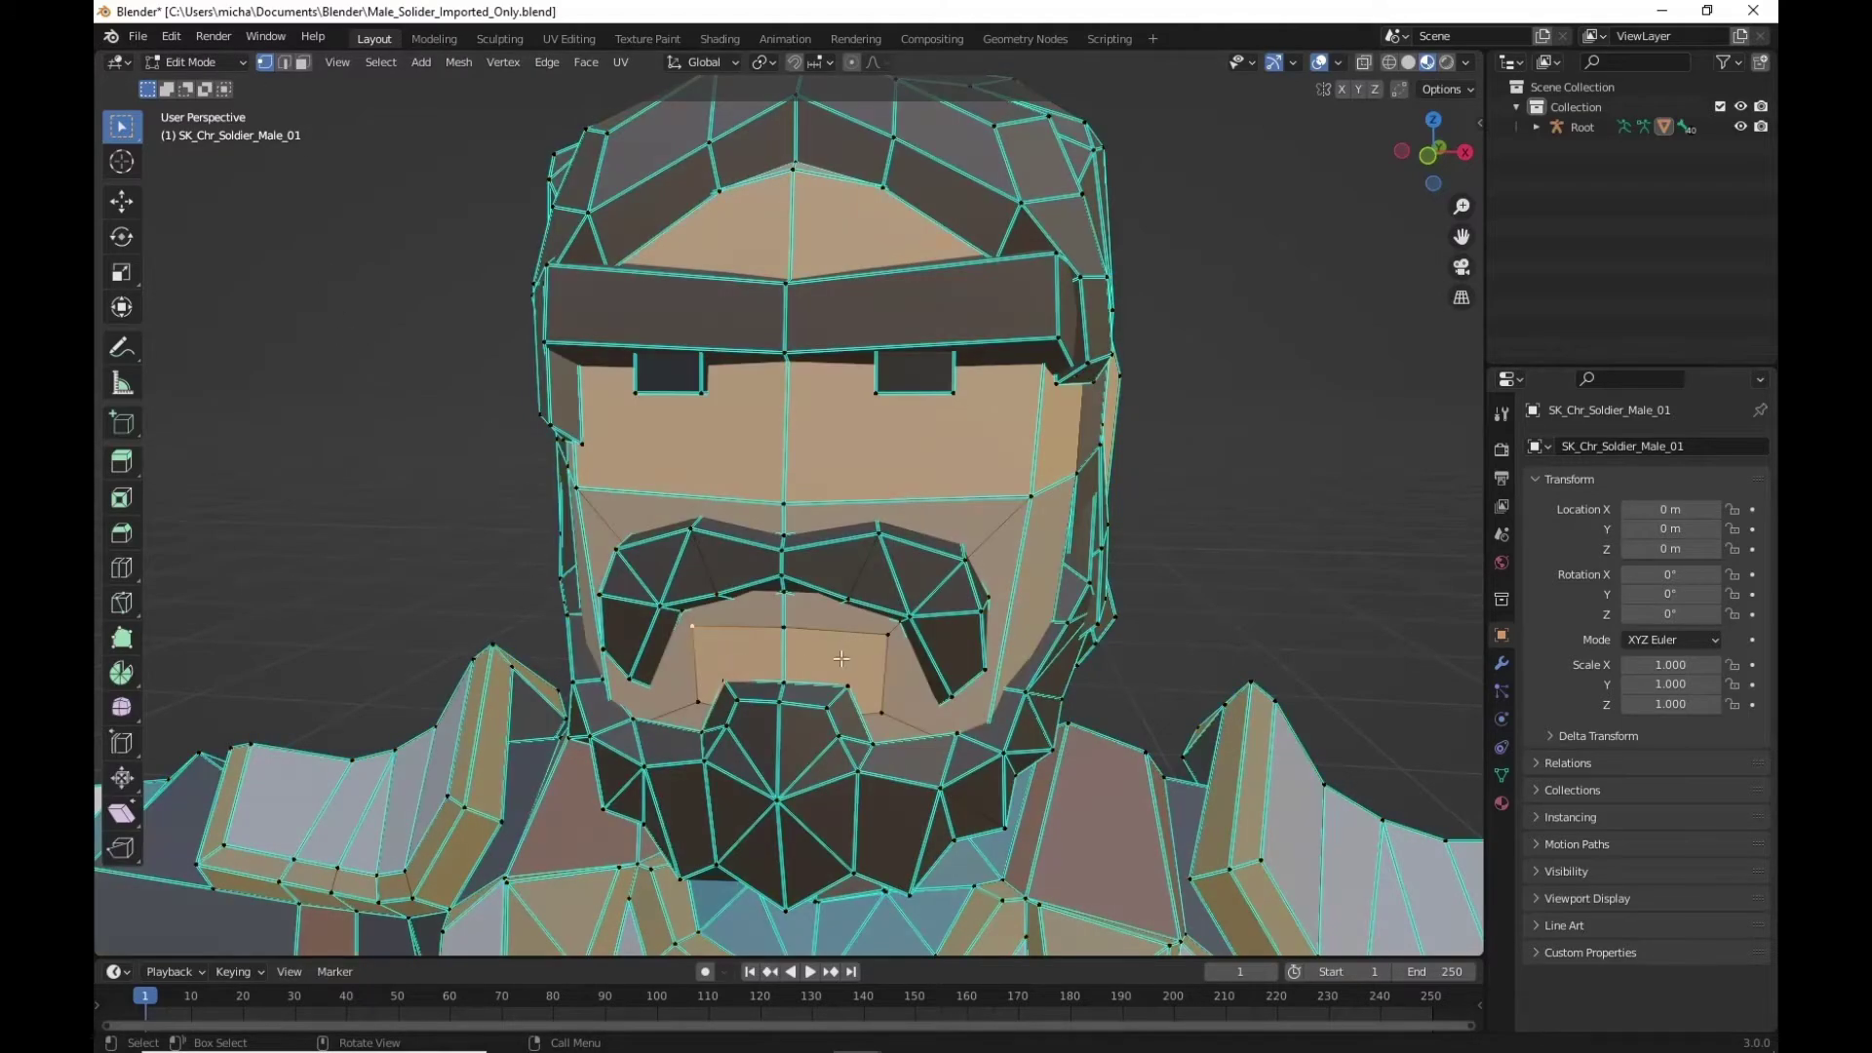
click(303, 61)
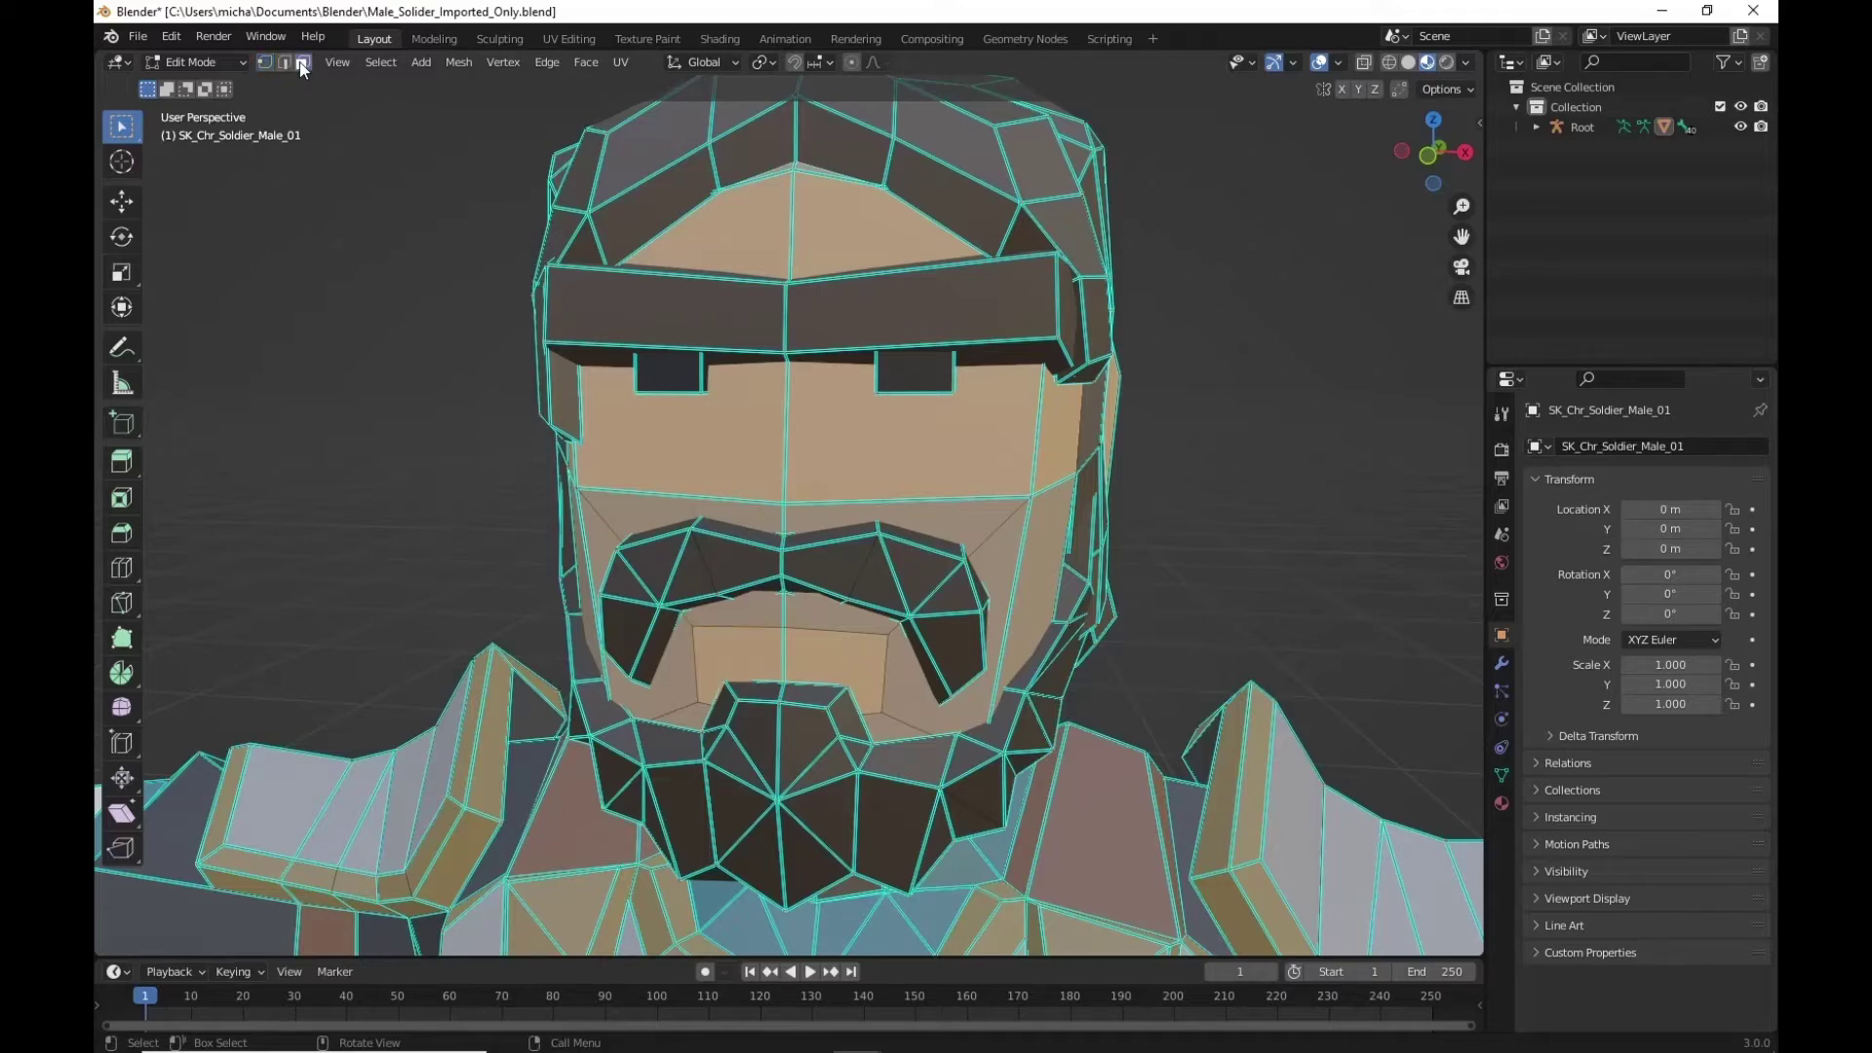
click(733, 654)
shift+click(849, 664)
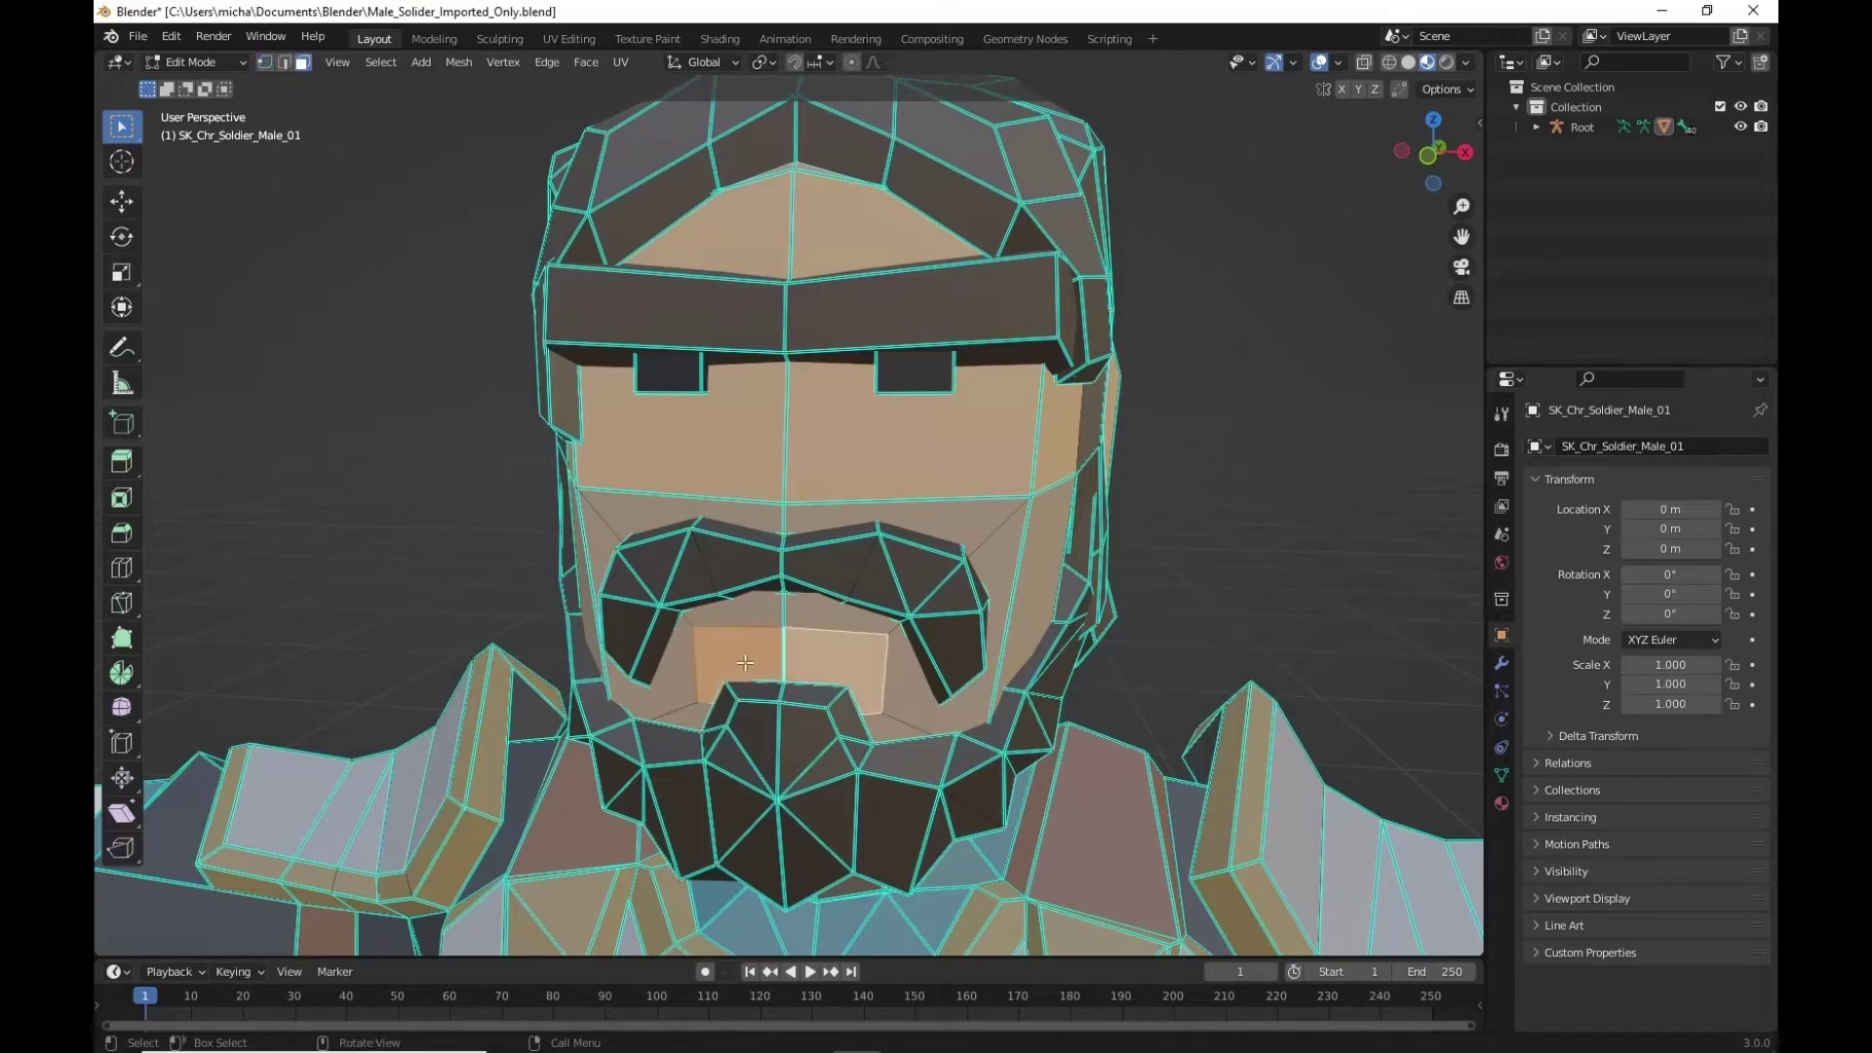
middle_drag(1055, 719, 875, 659)
key(e)
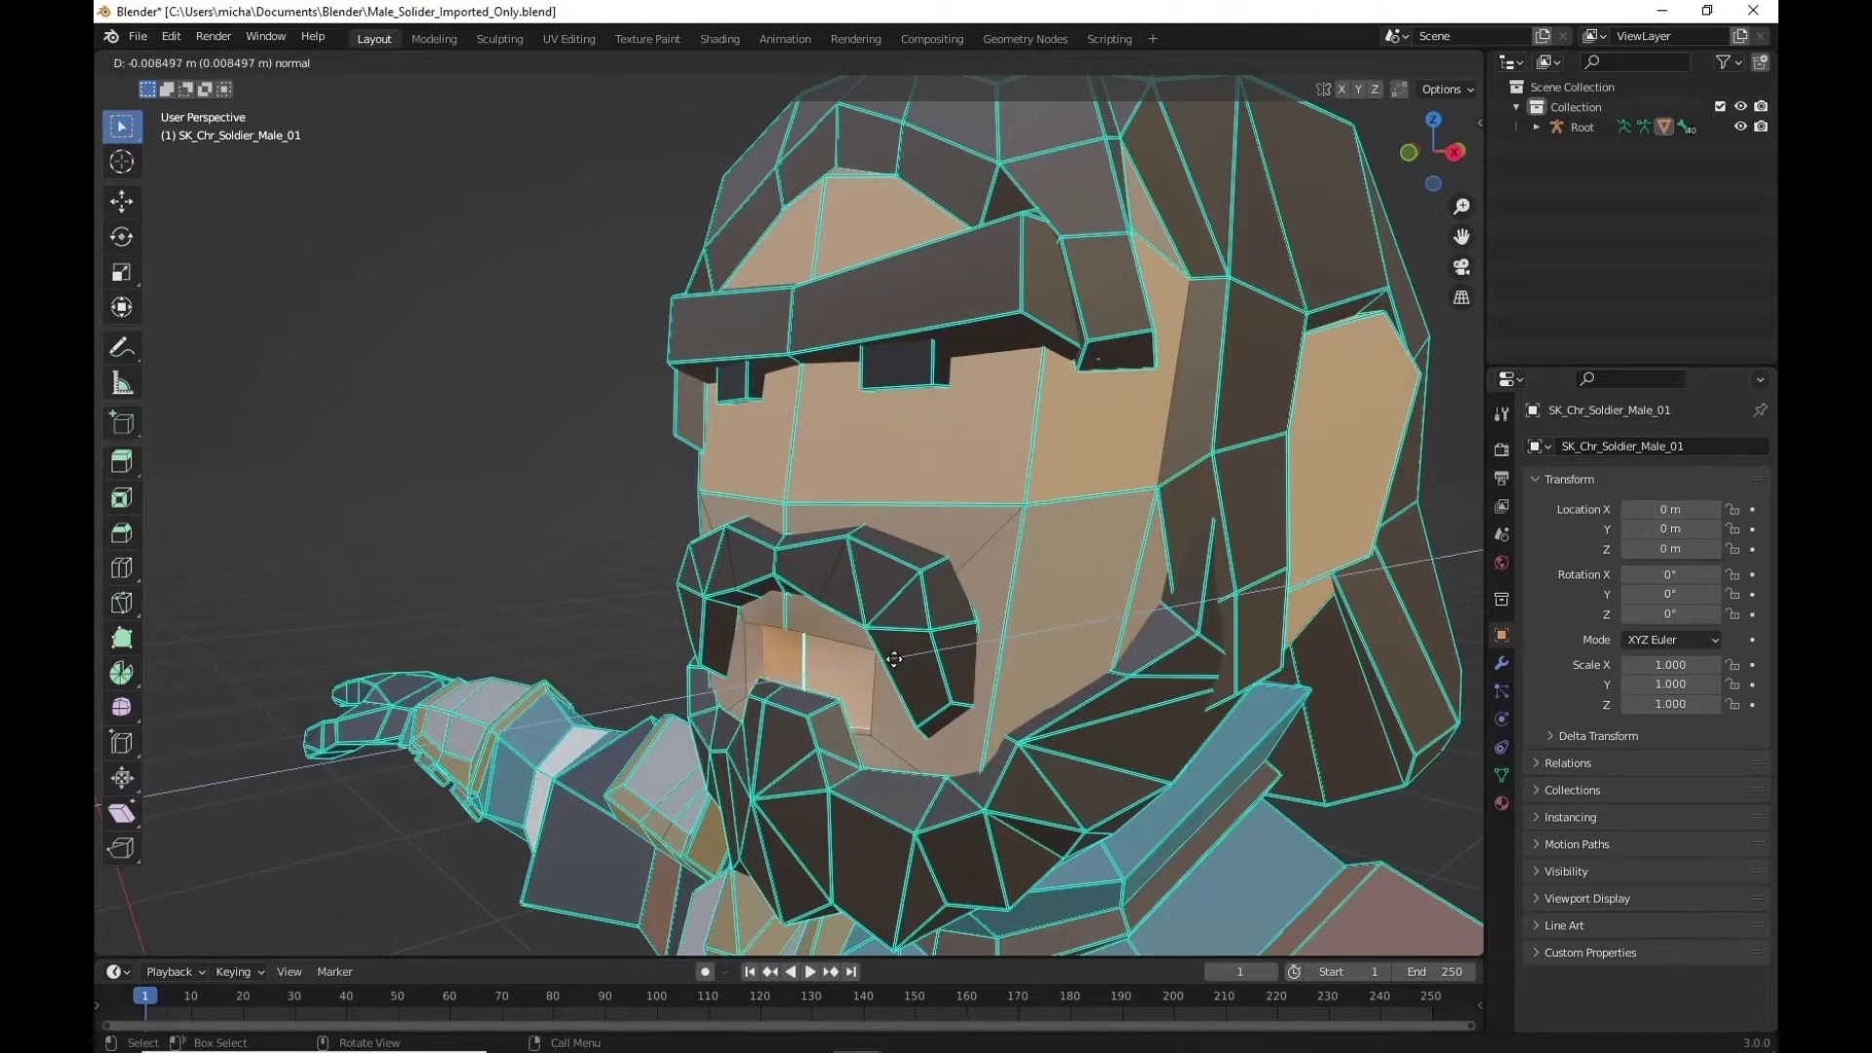
click(894, 659)
middle_drag(845, 676, 759, 663)
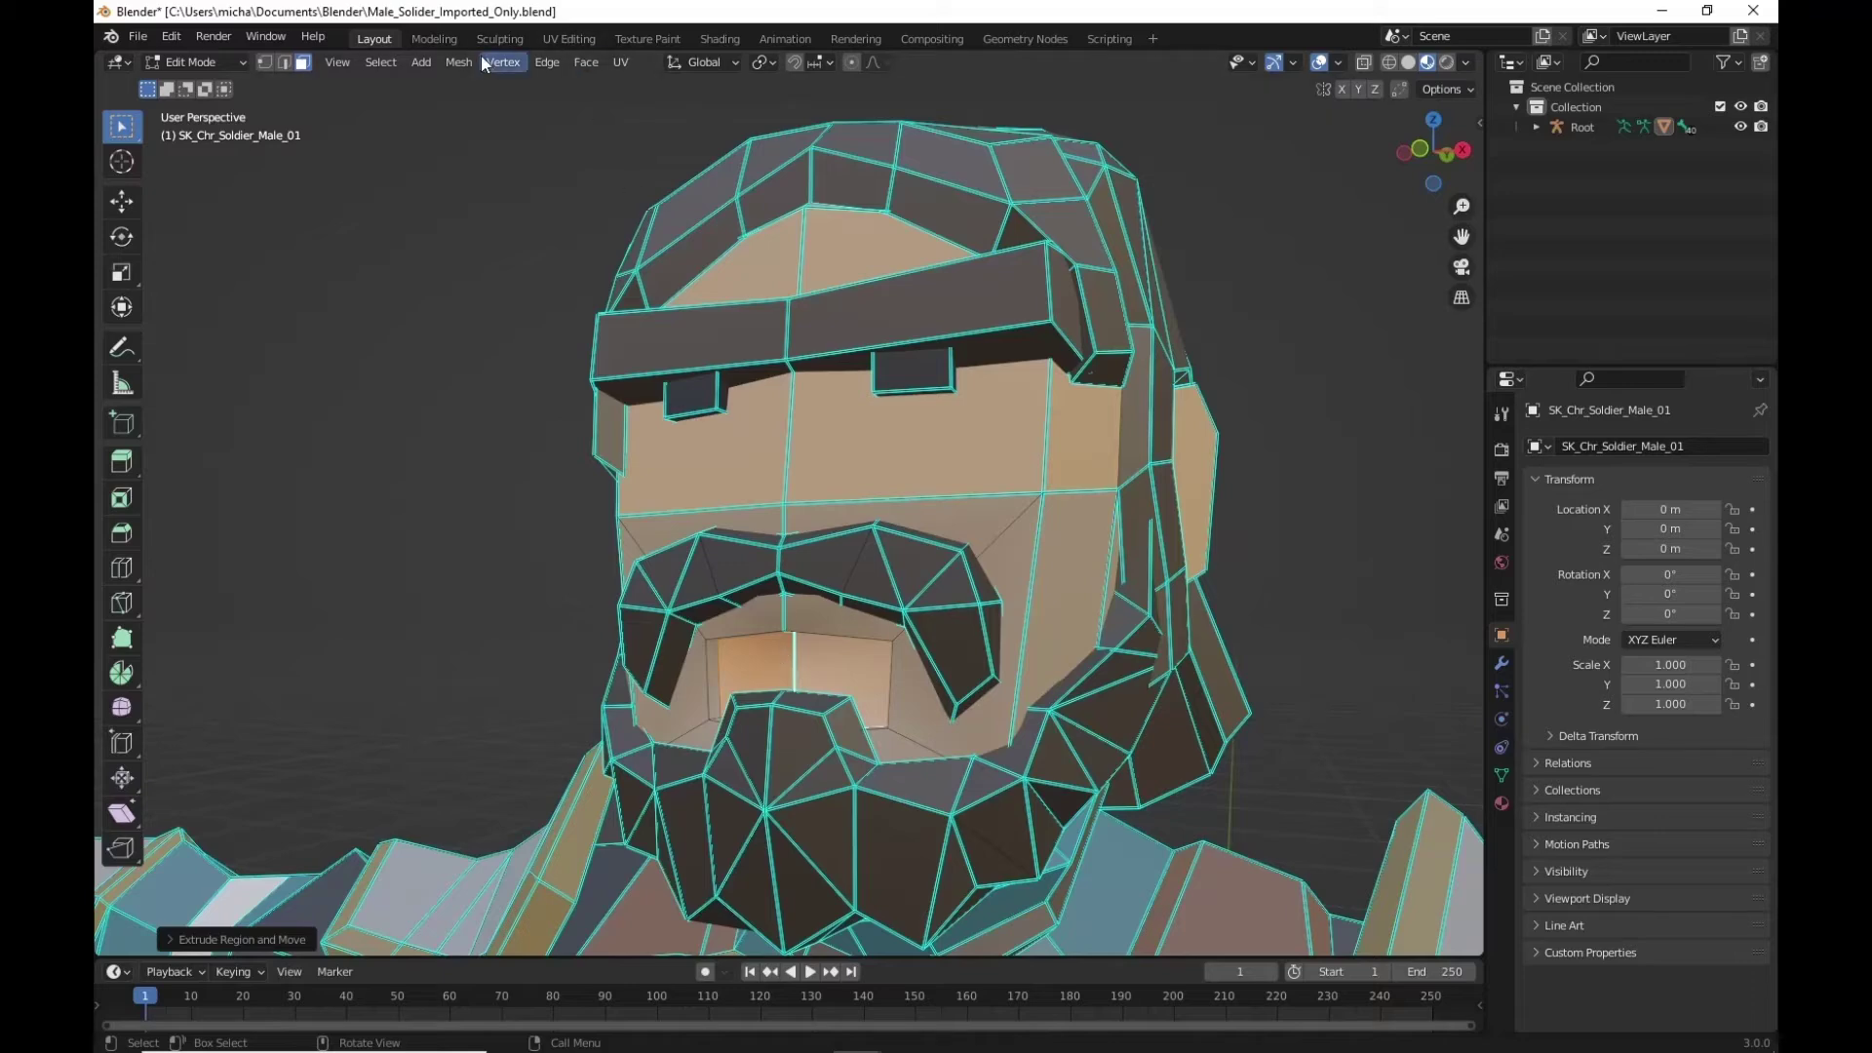
In the UV Editing workspace, move the mouth faces' UVs about 0.494 in X and 0.583 in Y onto the dark red texture area
click(567, 37)
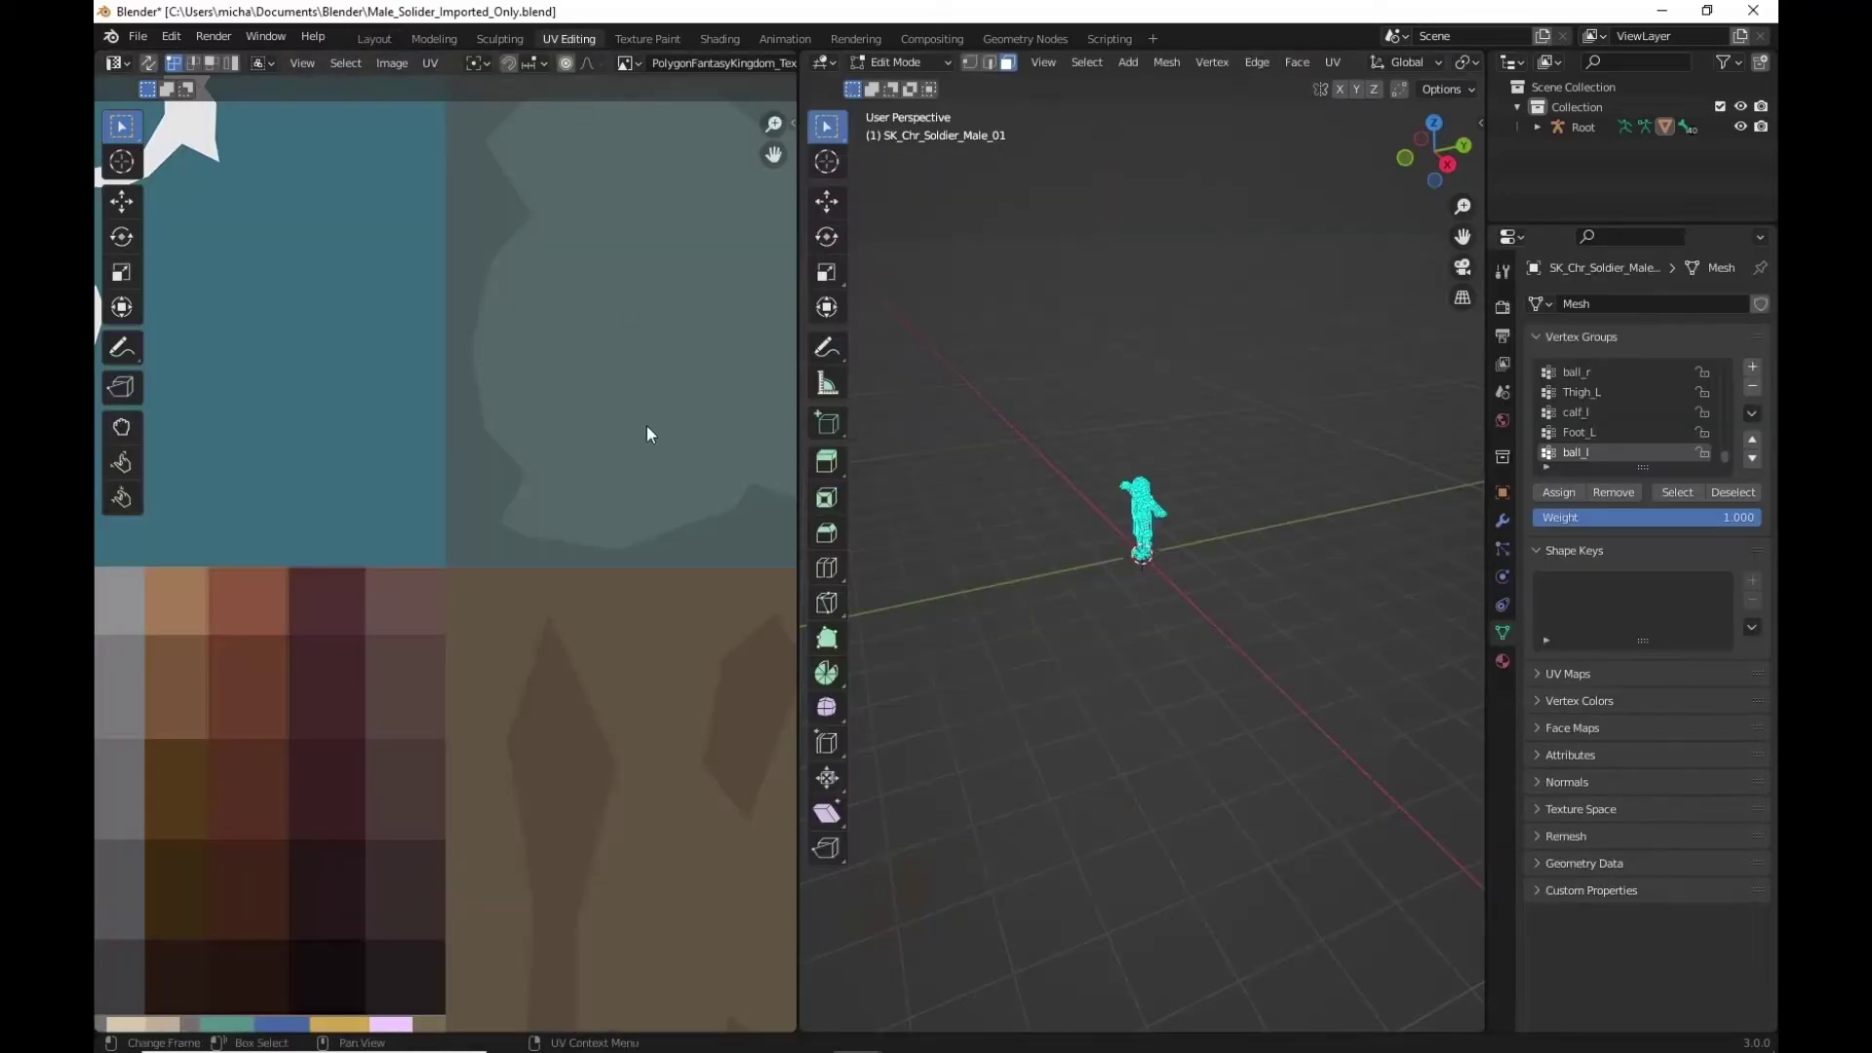
scroll(585, 507, down, 6)
scroll(361, 702, up, 2)
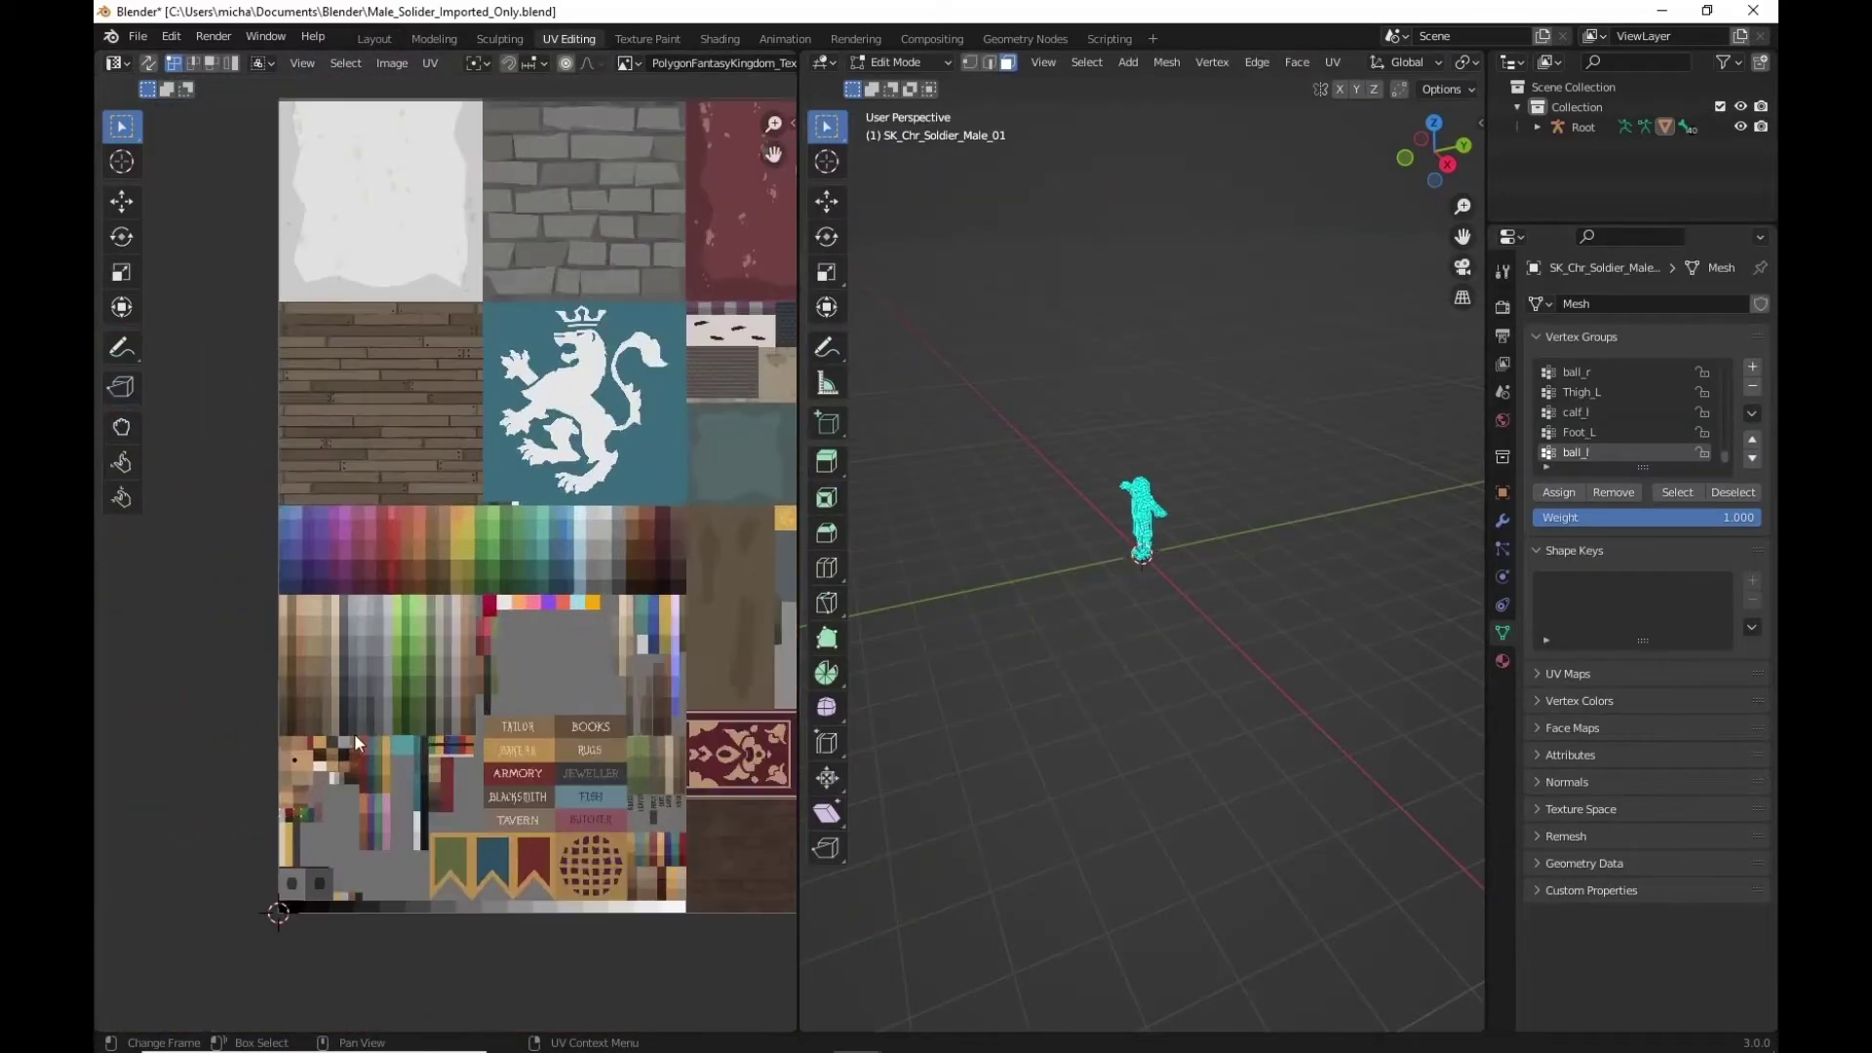
scroll(354, 733, up, 1)
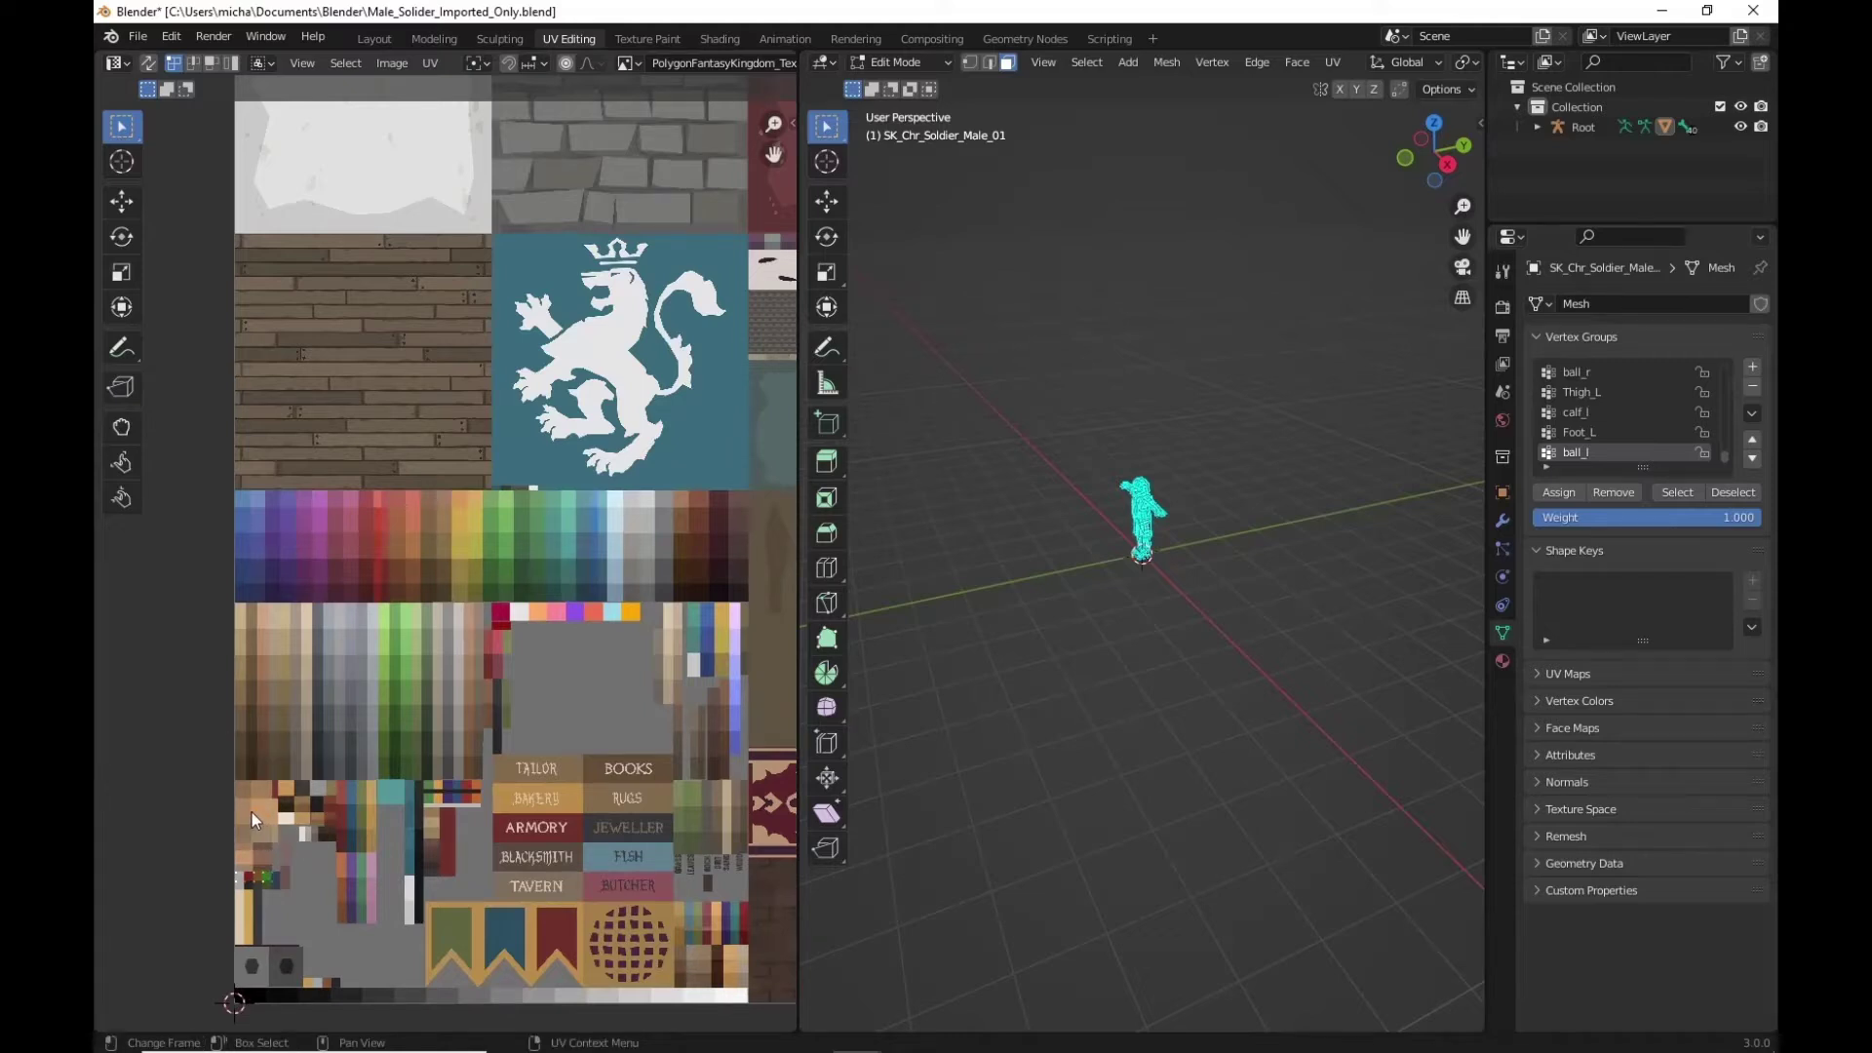
key(g)
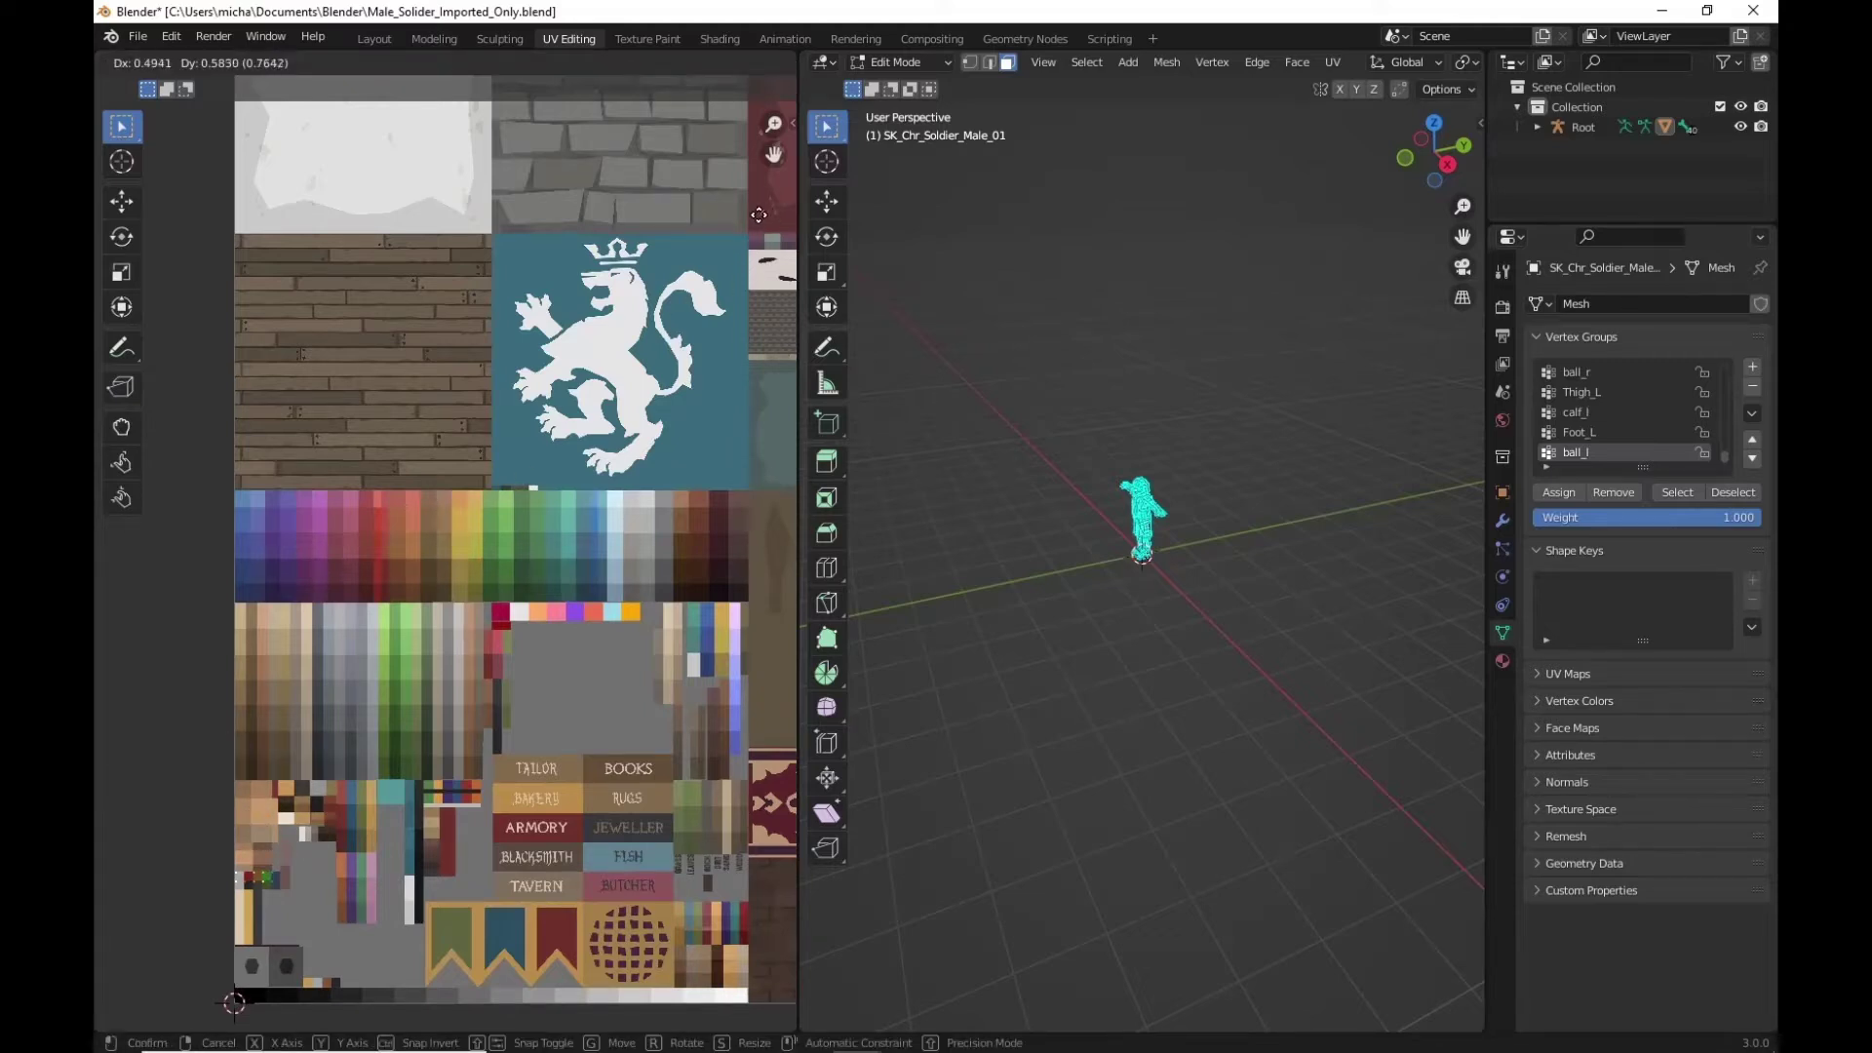
click(759, 215)
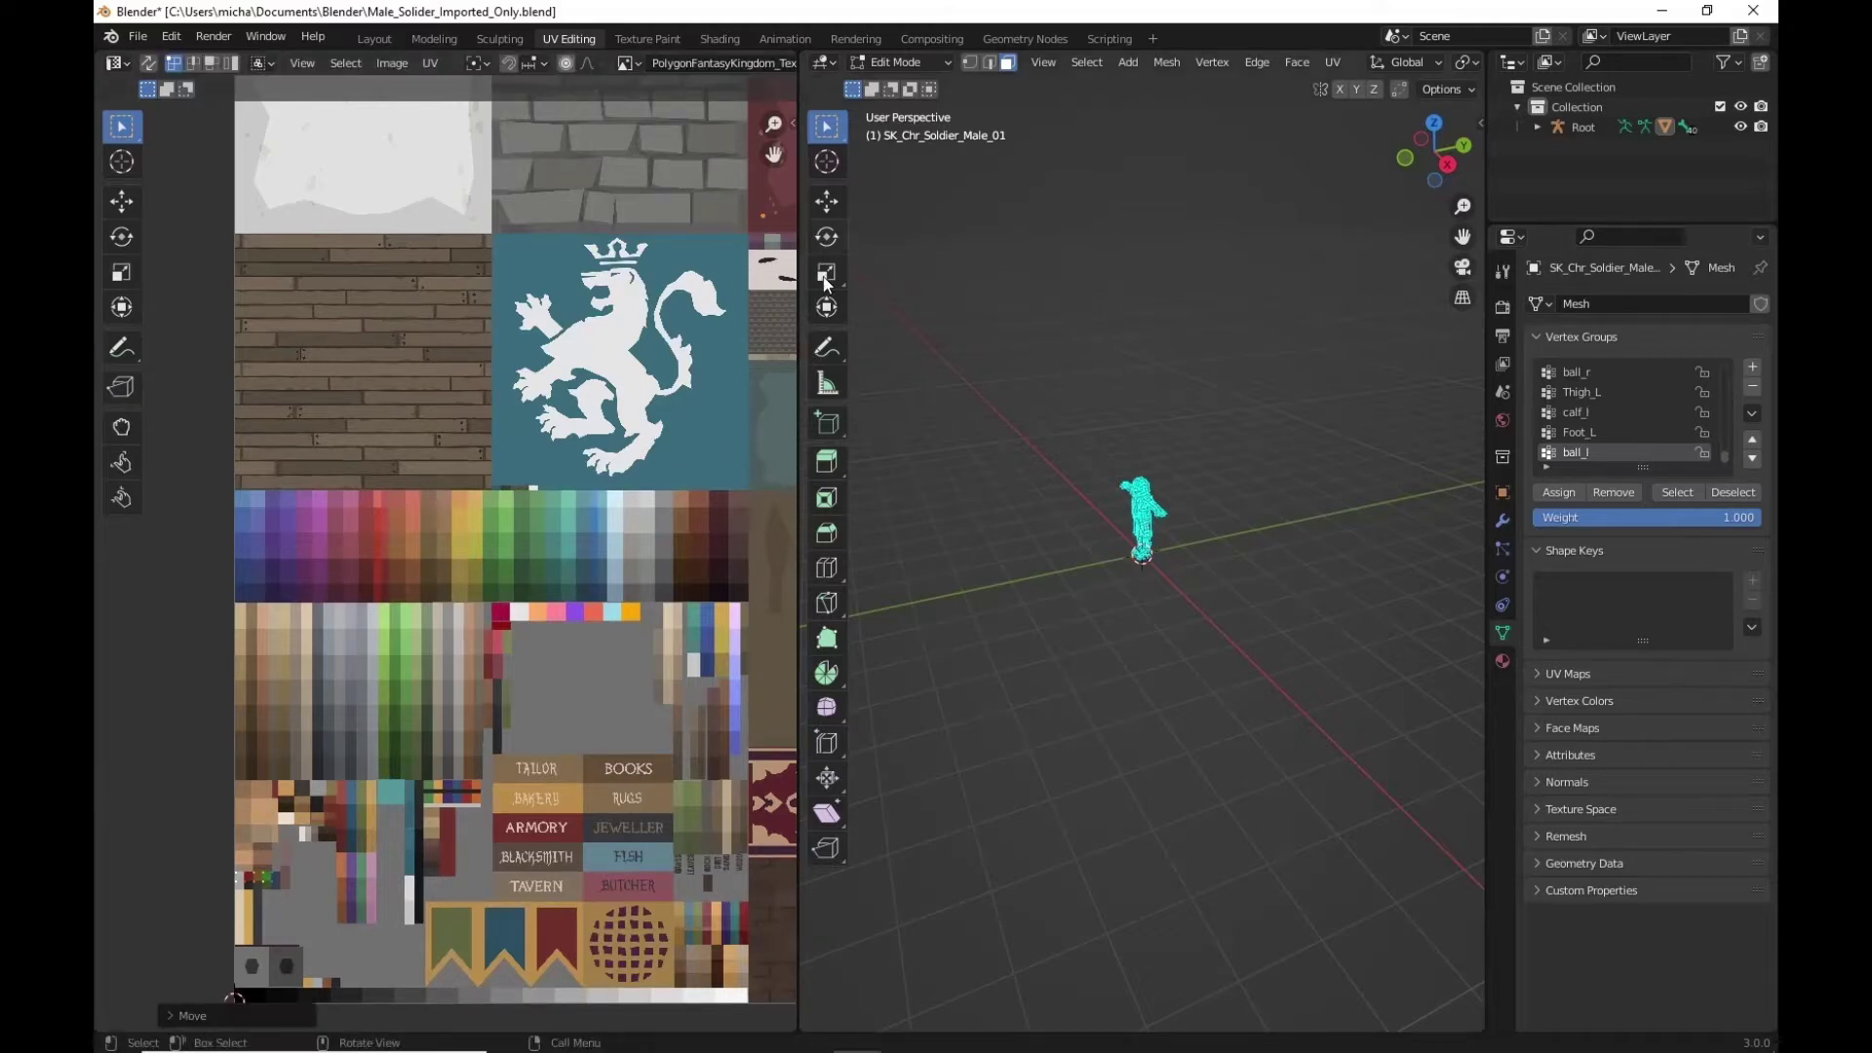
Back in the Layout workspace, extrude the two upper inner faces of the mouth cavity downward by about 0.0078 m in front view
click(376, 39)
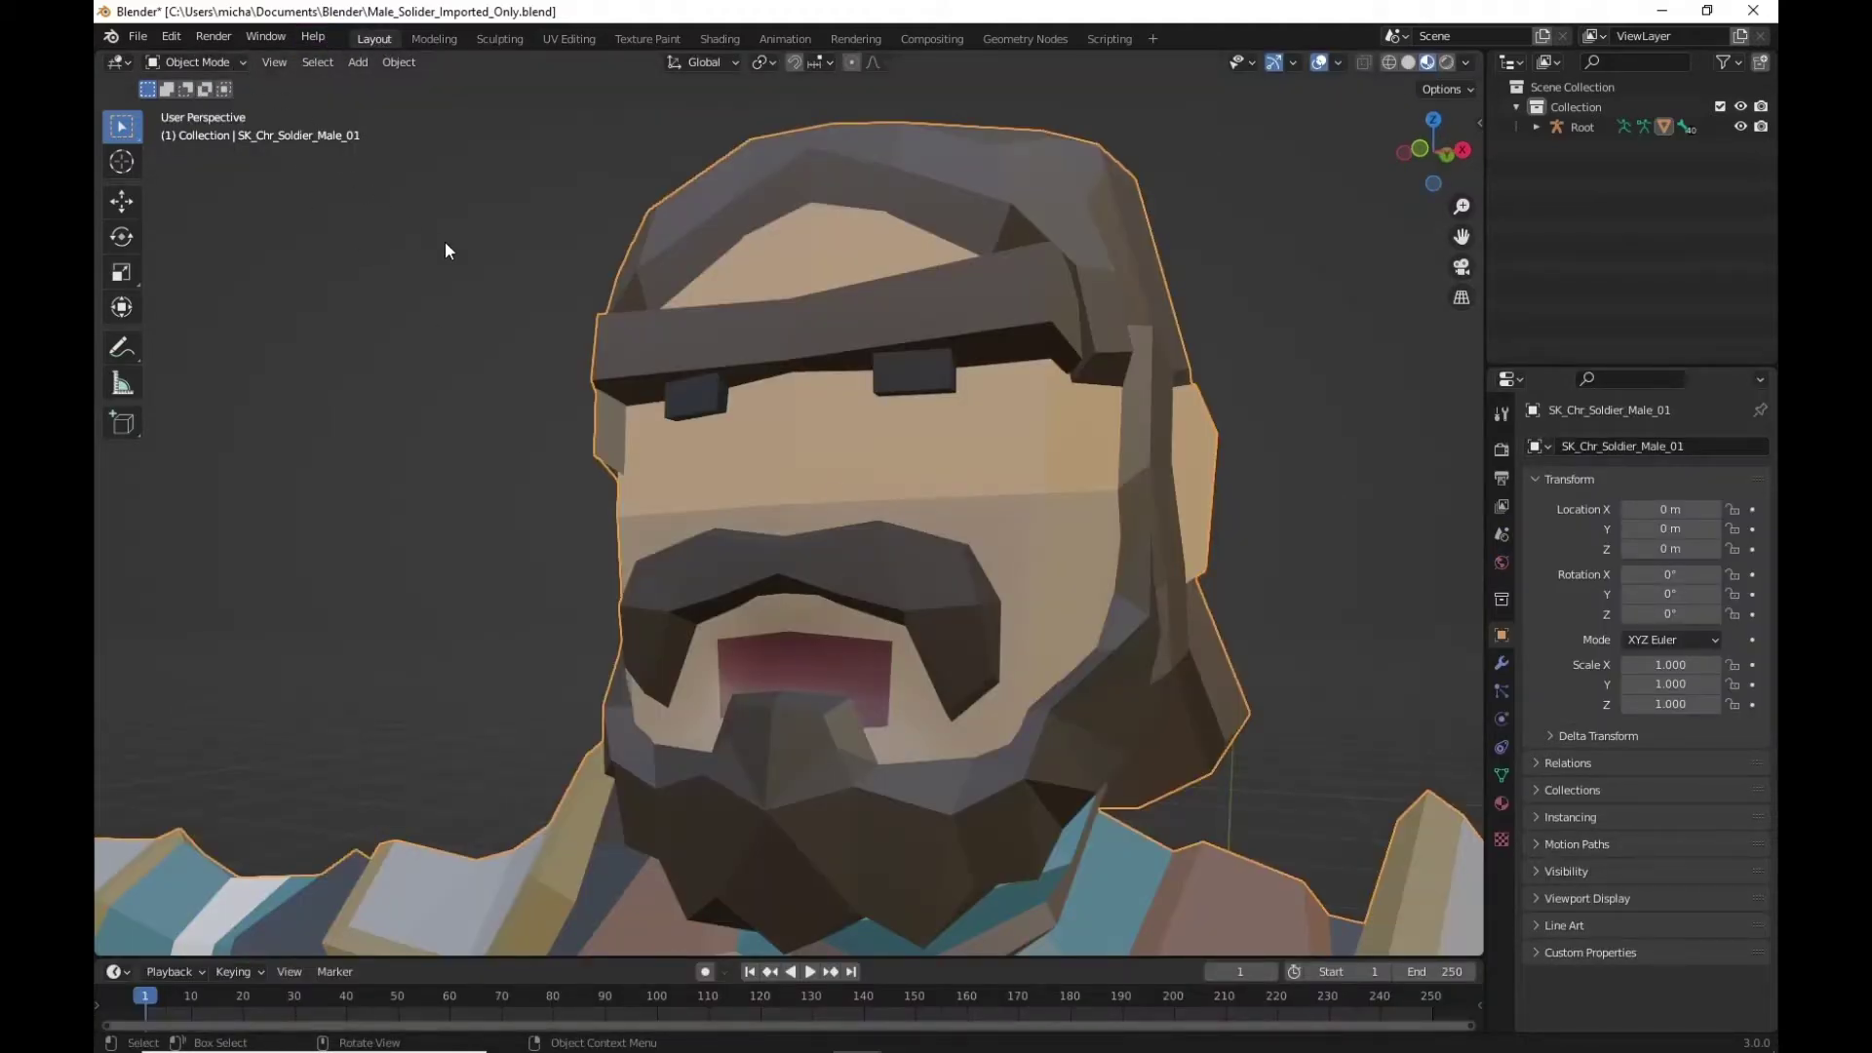
key(Tab)
middle_drag(1001, 702, 810, 632)
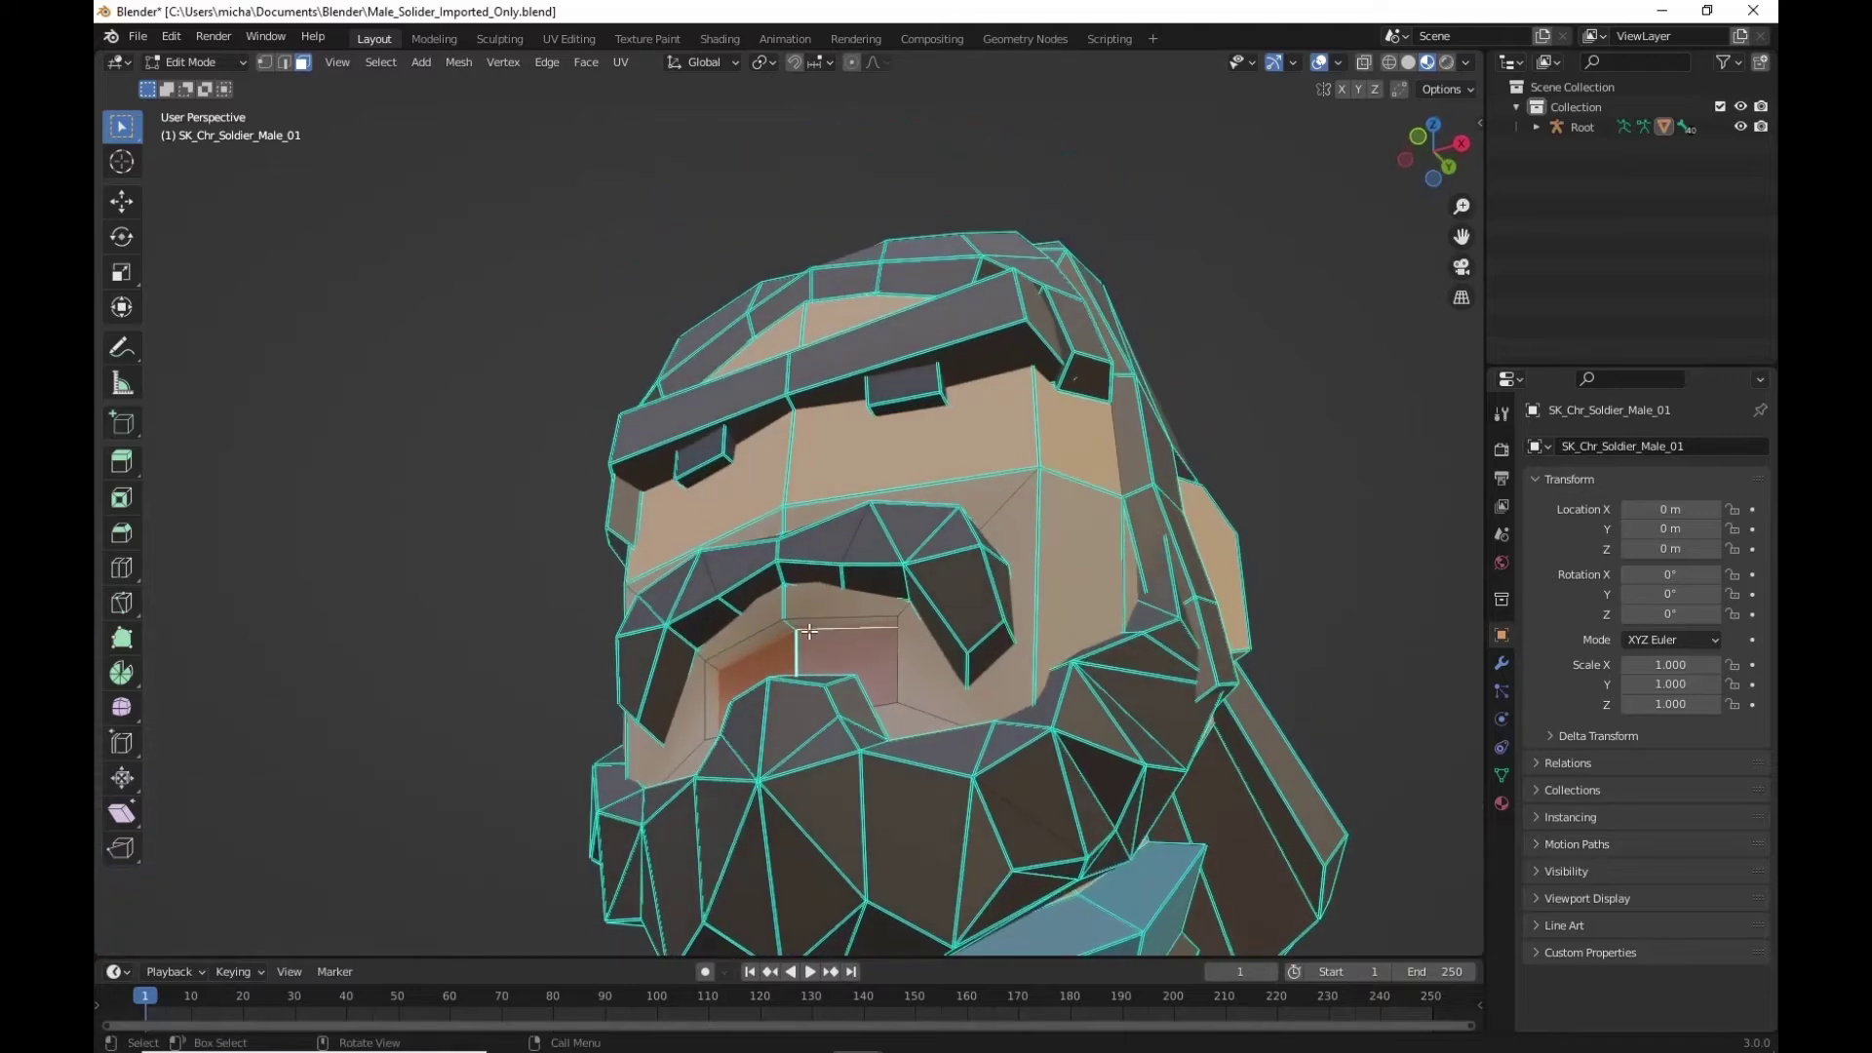
click(755, 637)
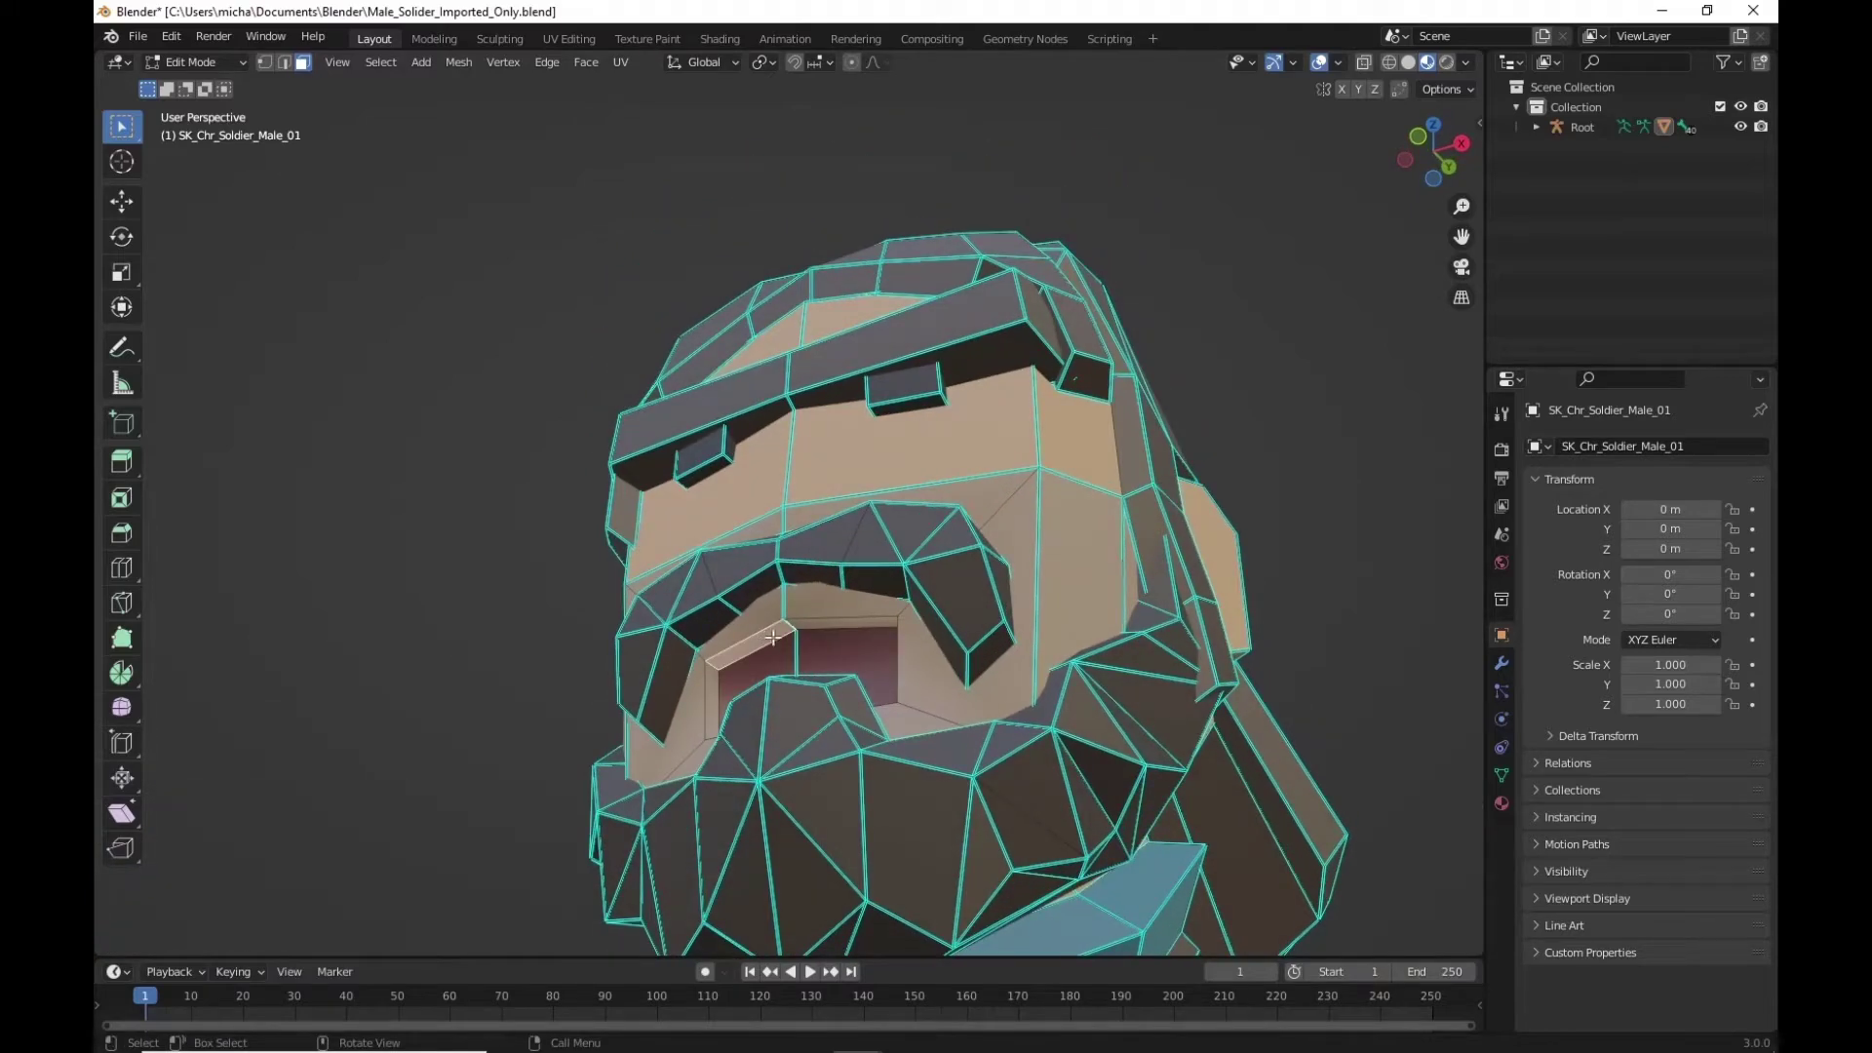
click(828, 622)
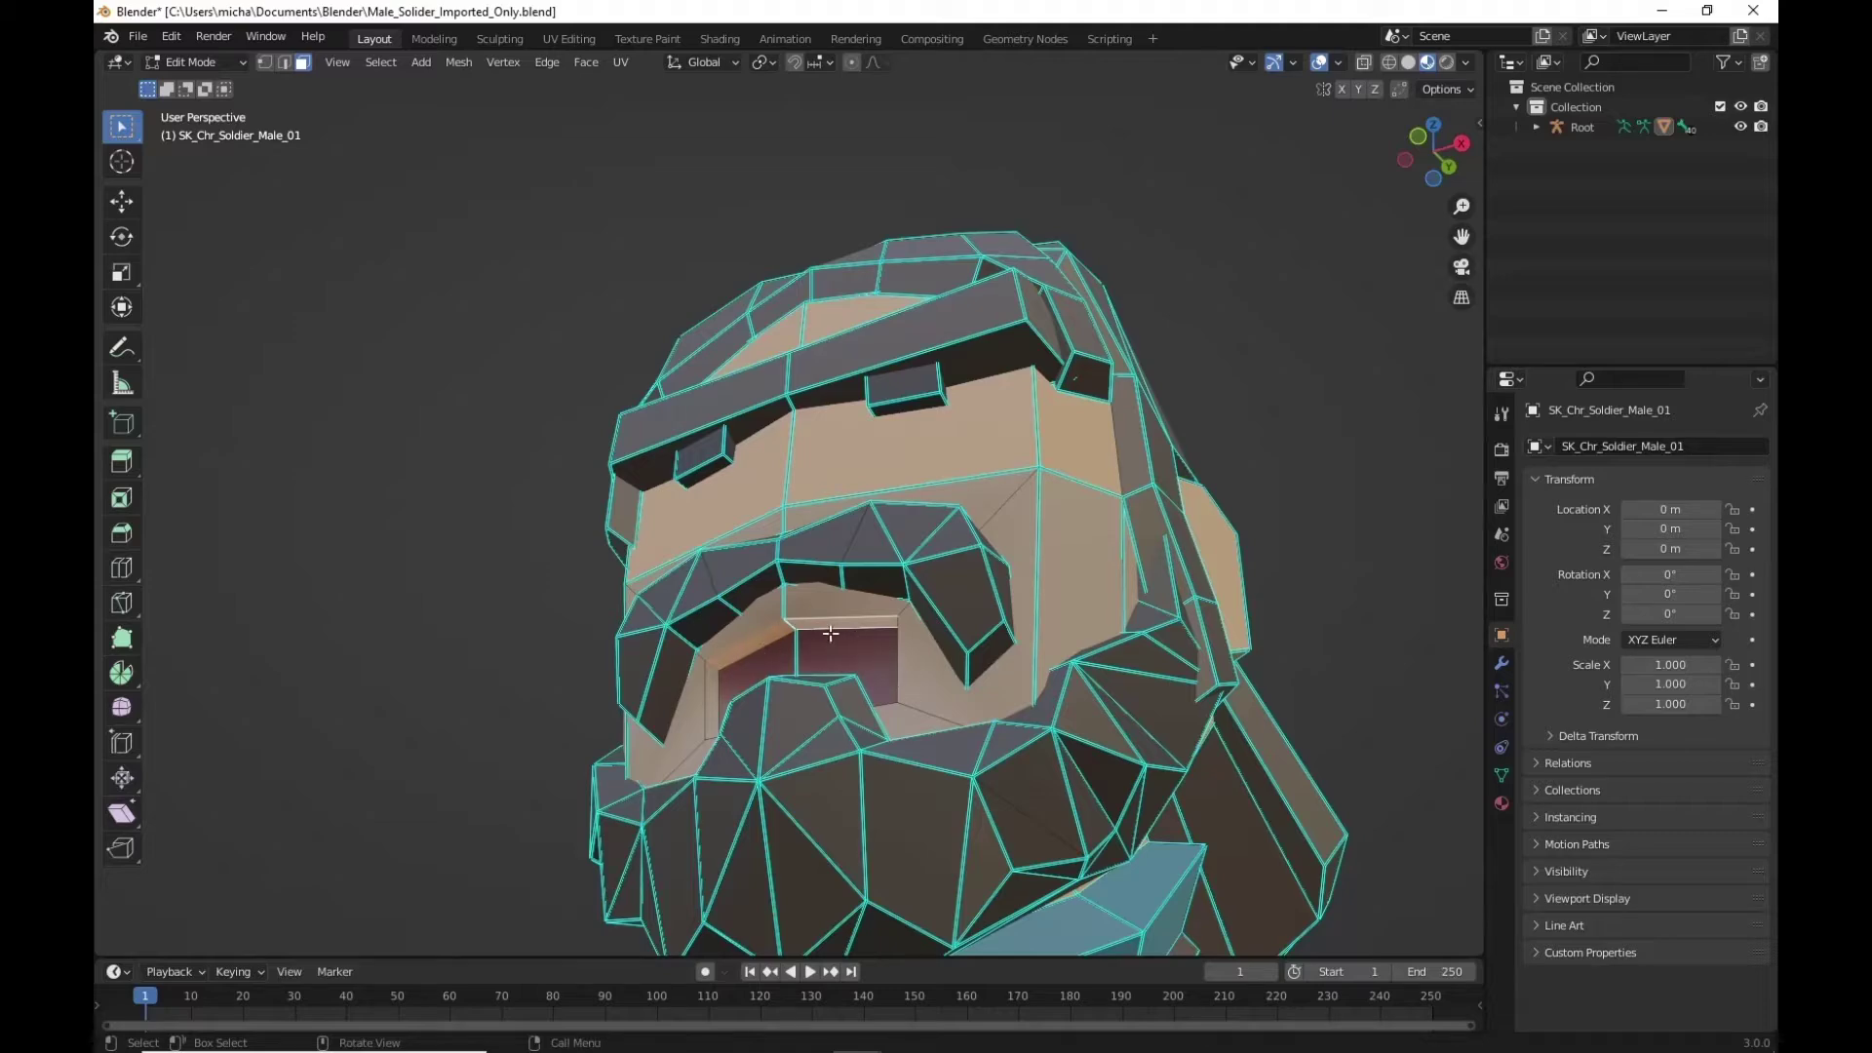
click(1419, 137)
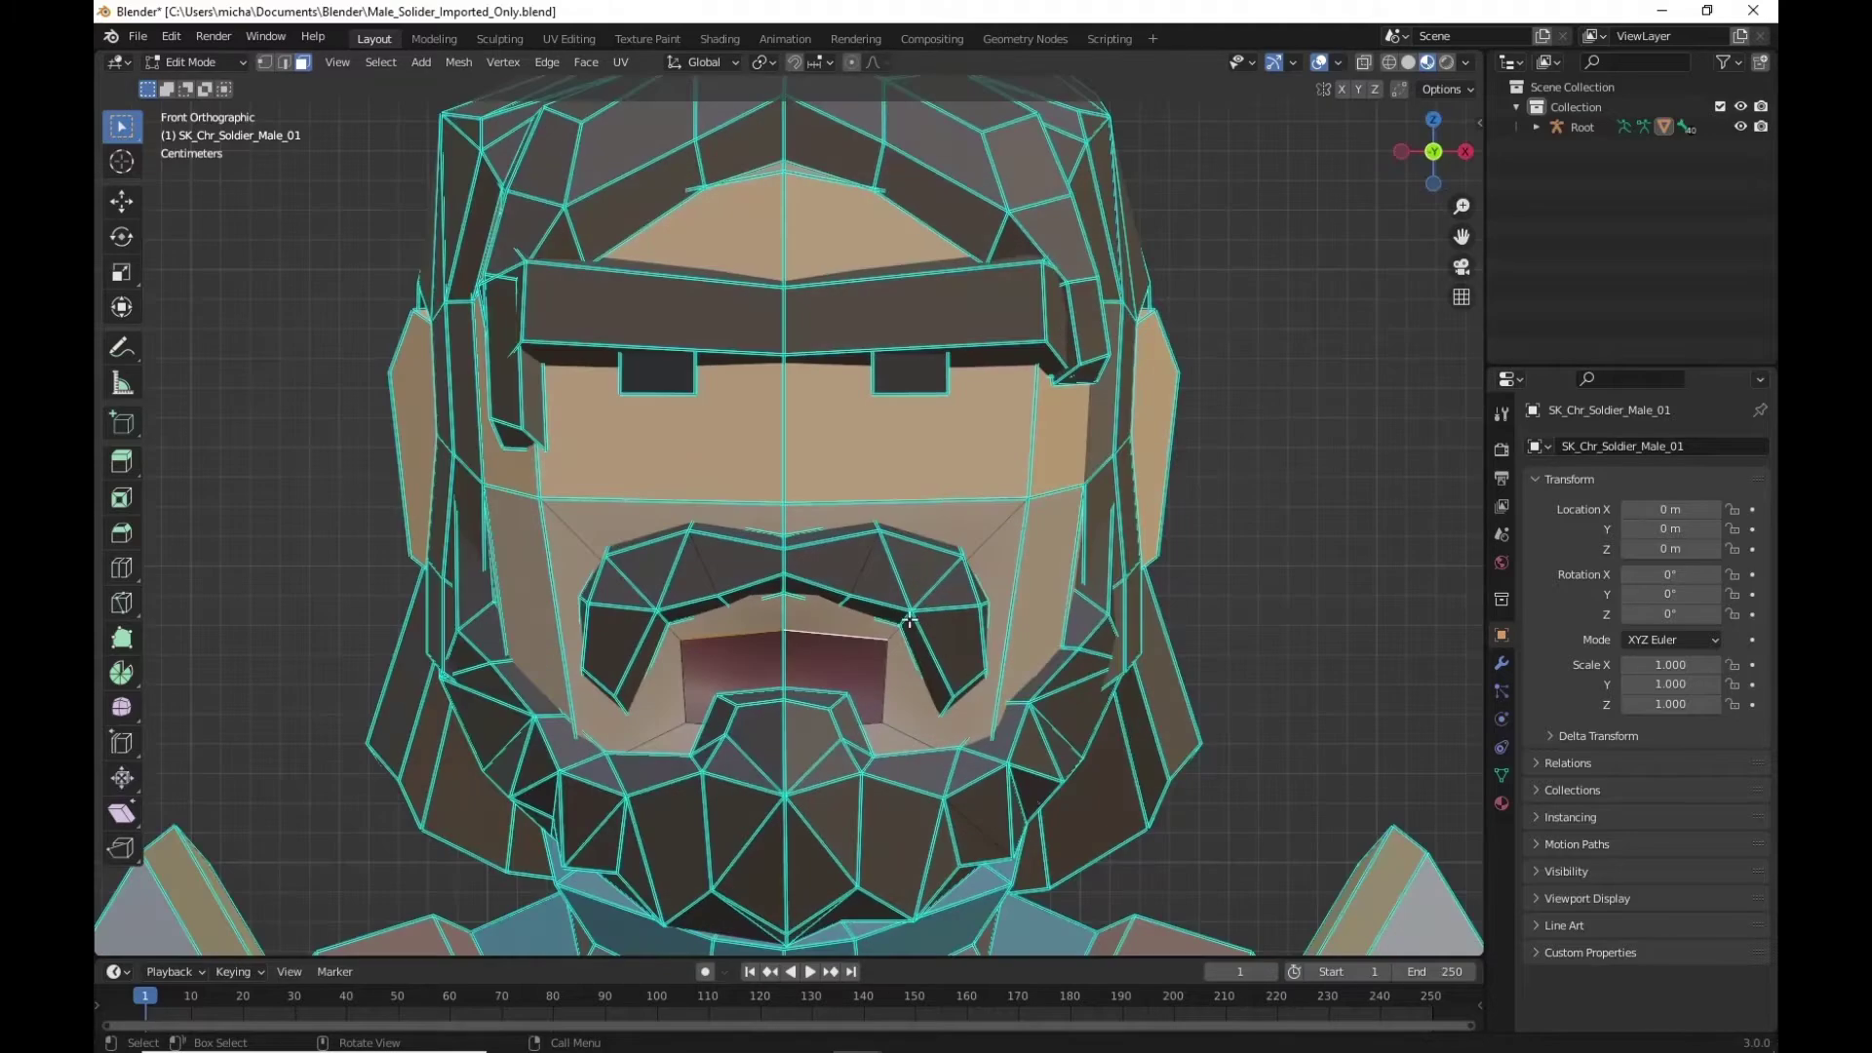
key(e)
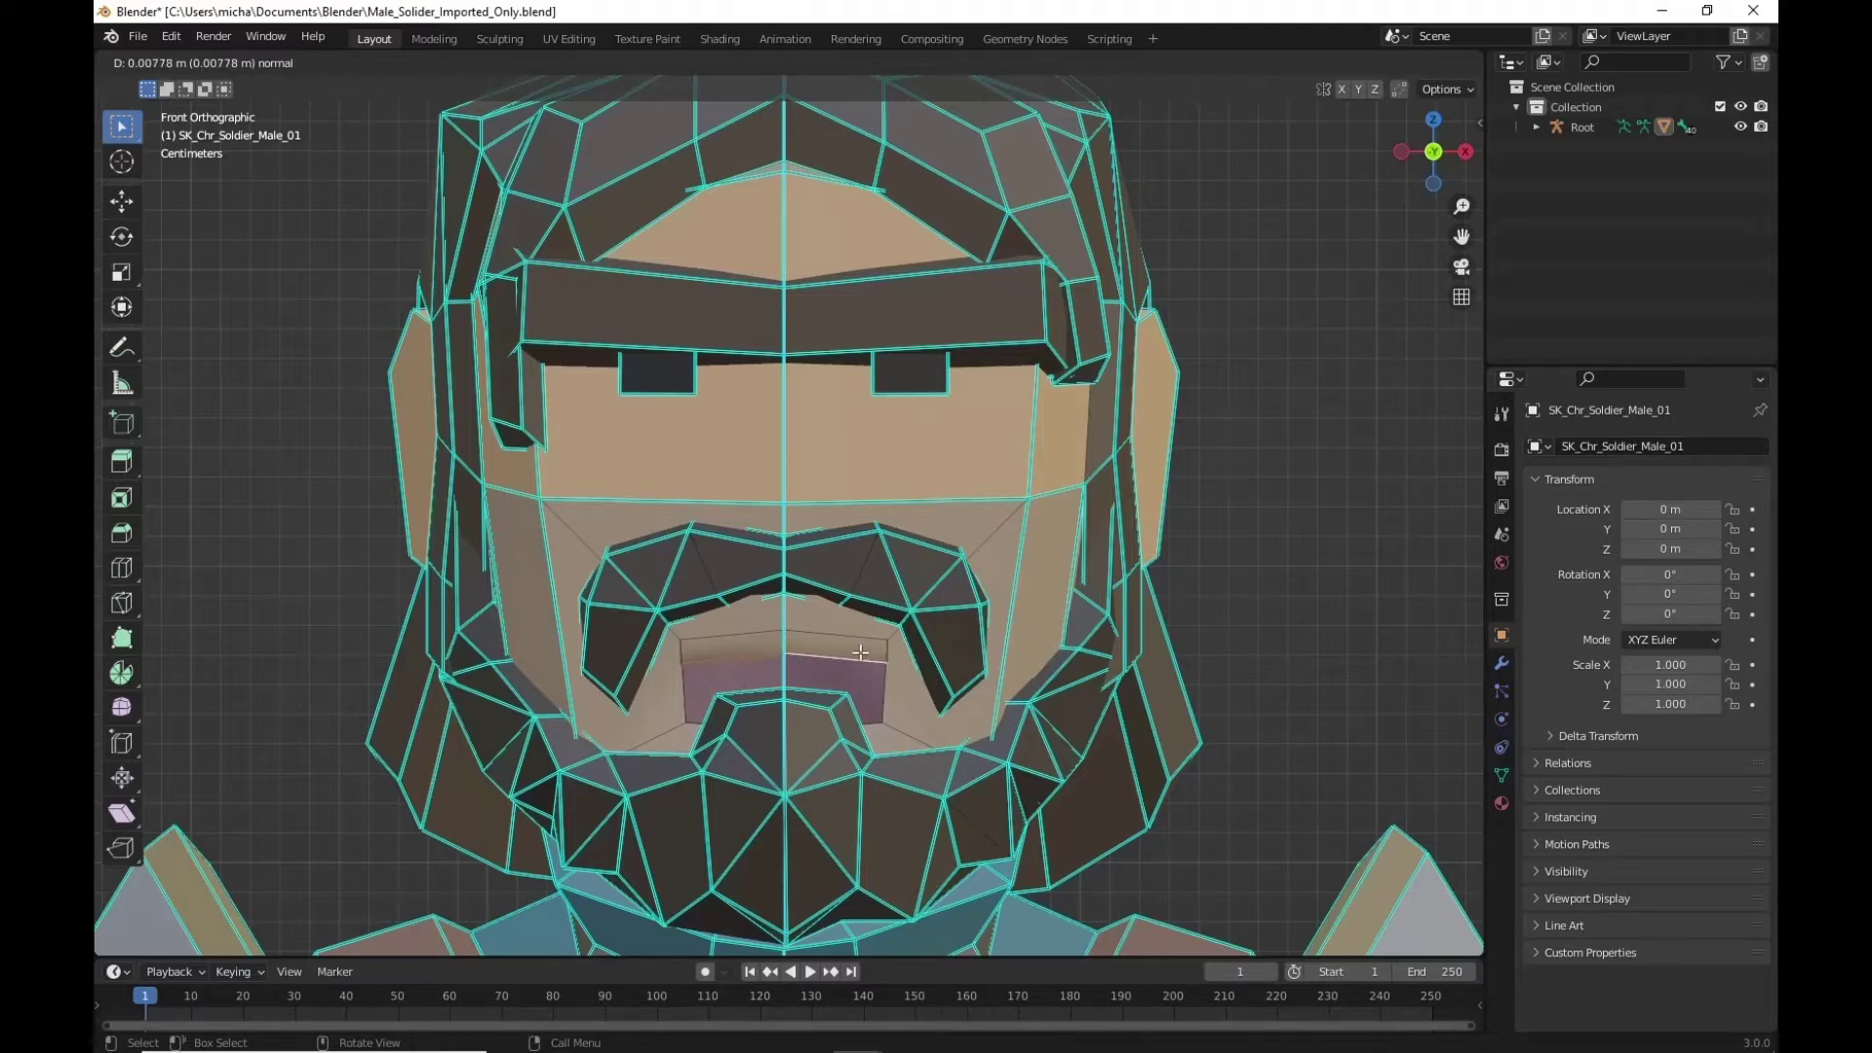
click(857, 657)
Extrude the lower inner faces of the mouth cavity upward by about 0.0081 m in front view
middle_drag(857, 656, 831, 725)
click(715, 636)
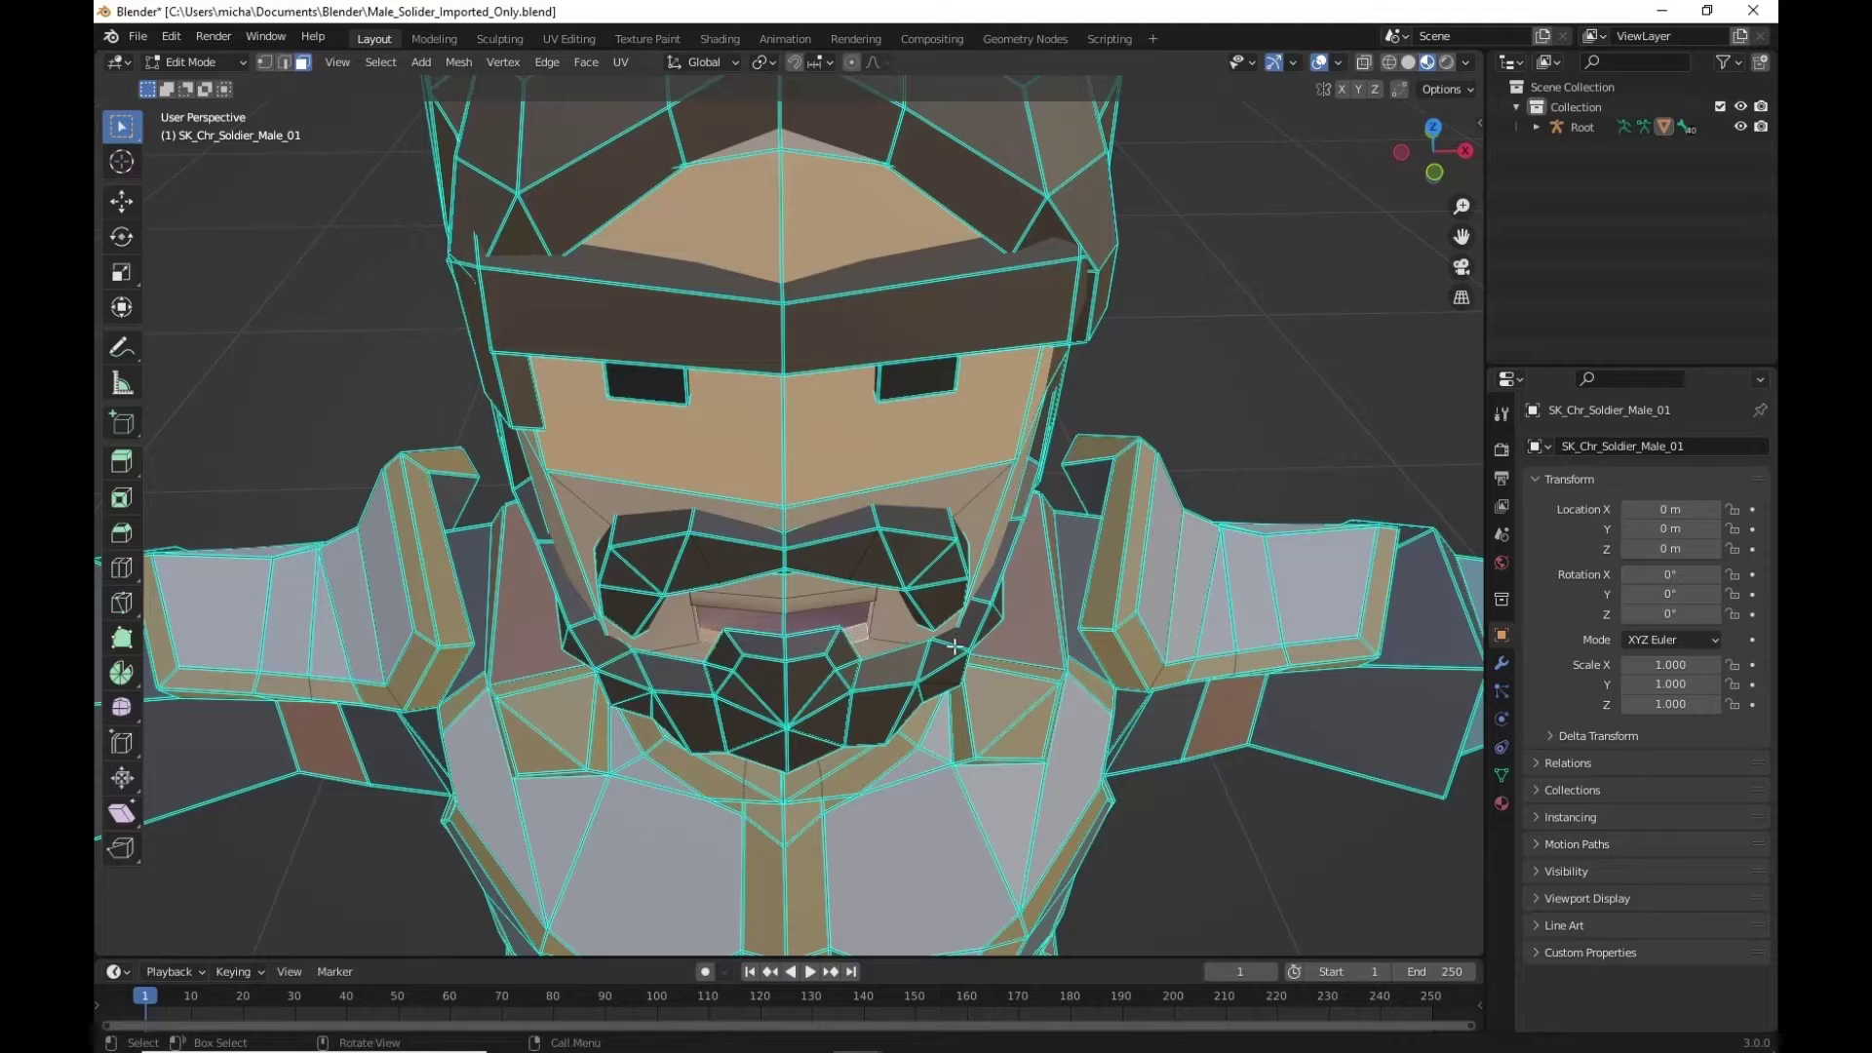
click(1432, 171)
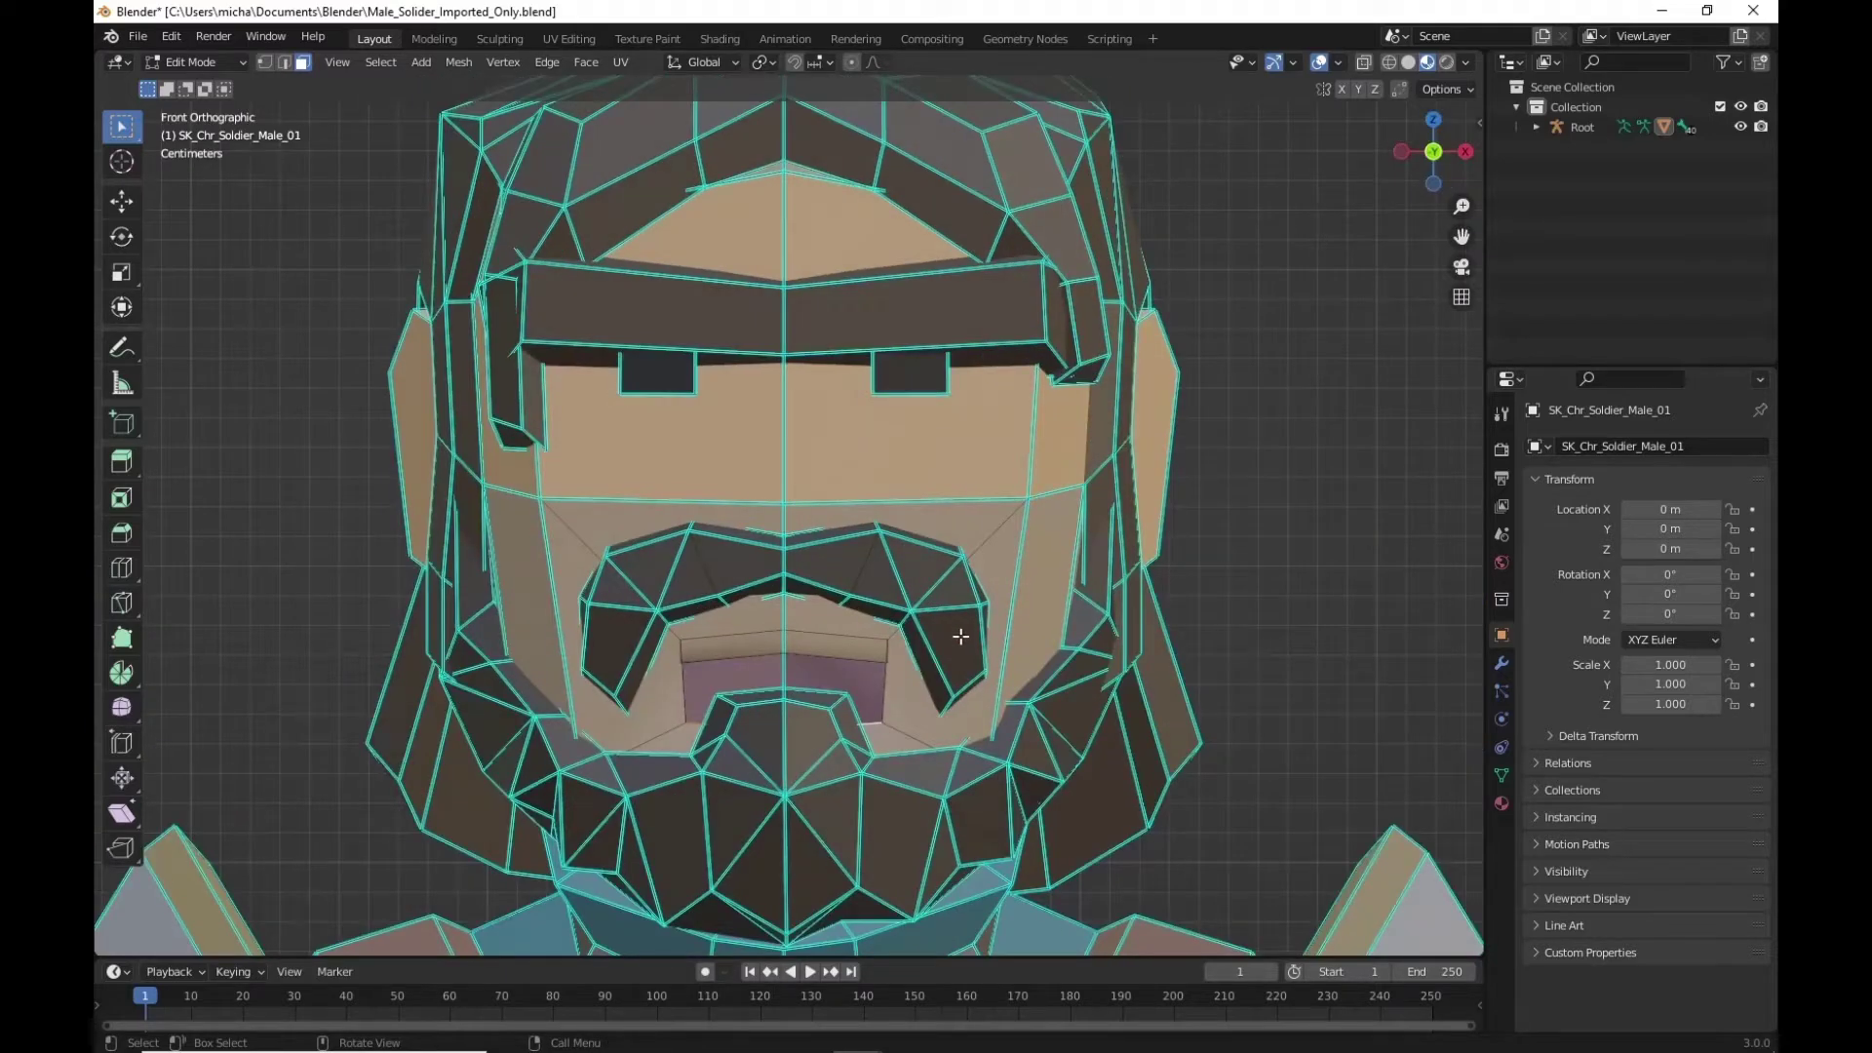
key(e)
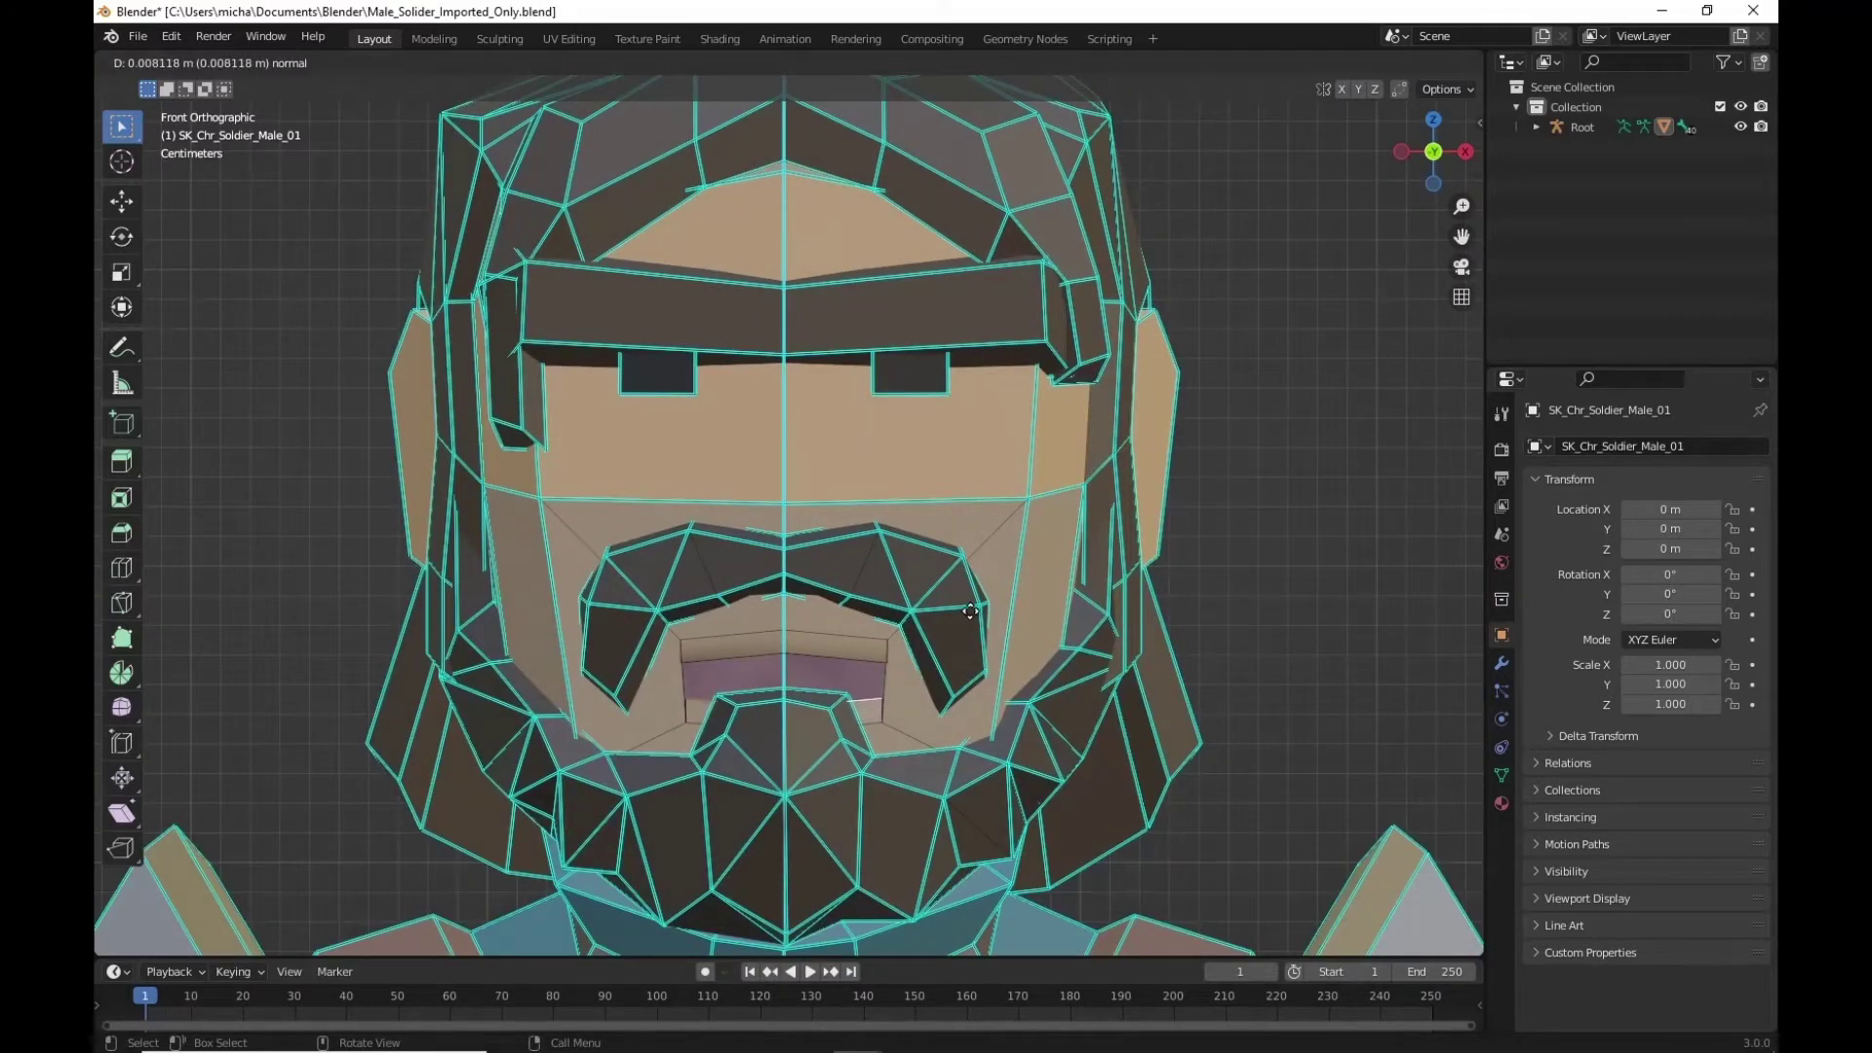
click(970, 611)
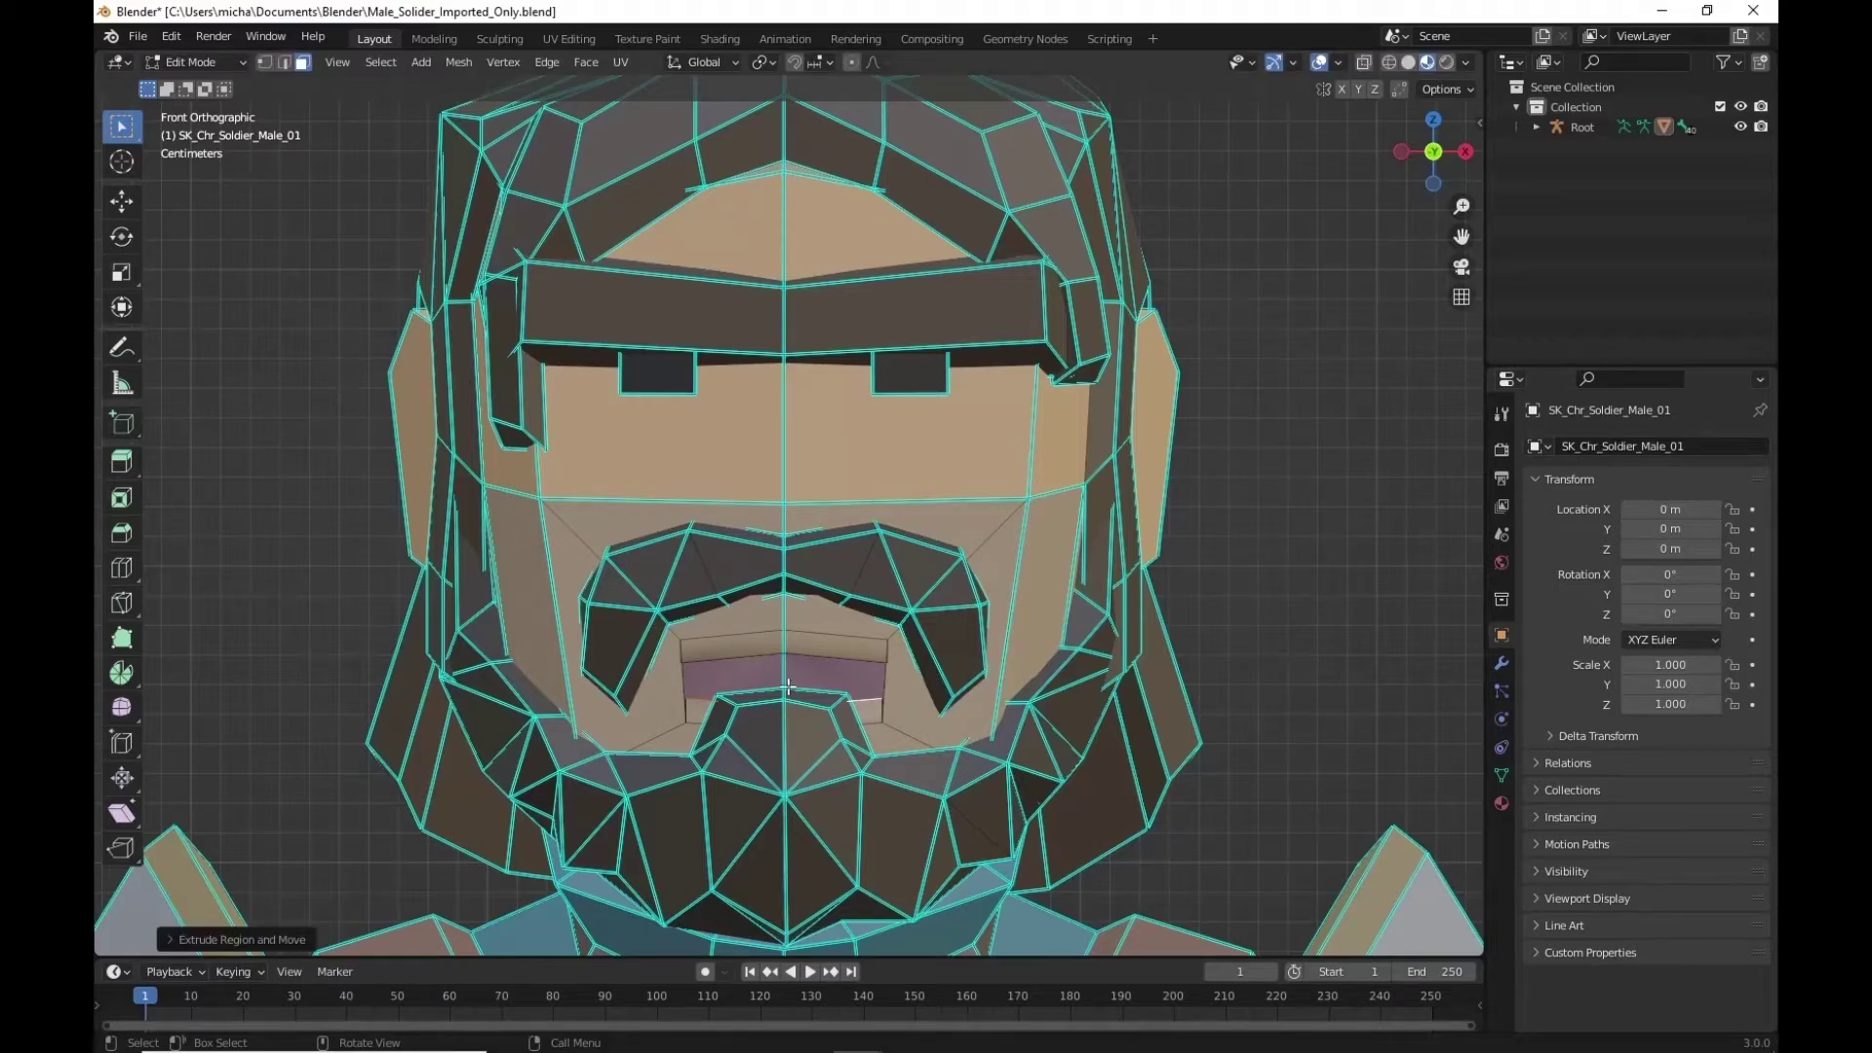
Select the extruded upper and lower faces together with the side faces around the mouth opening
scroll(819, 680, up, 2)
middle_drag(1030, 700, 714, 720)
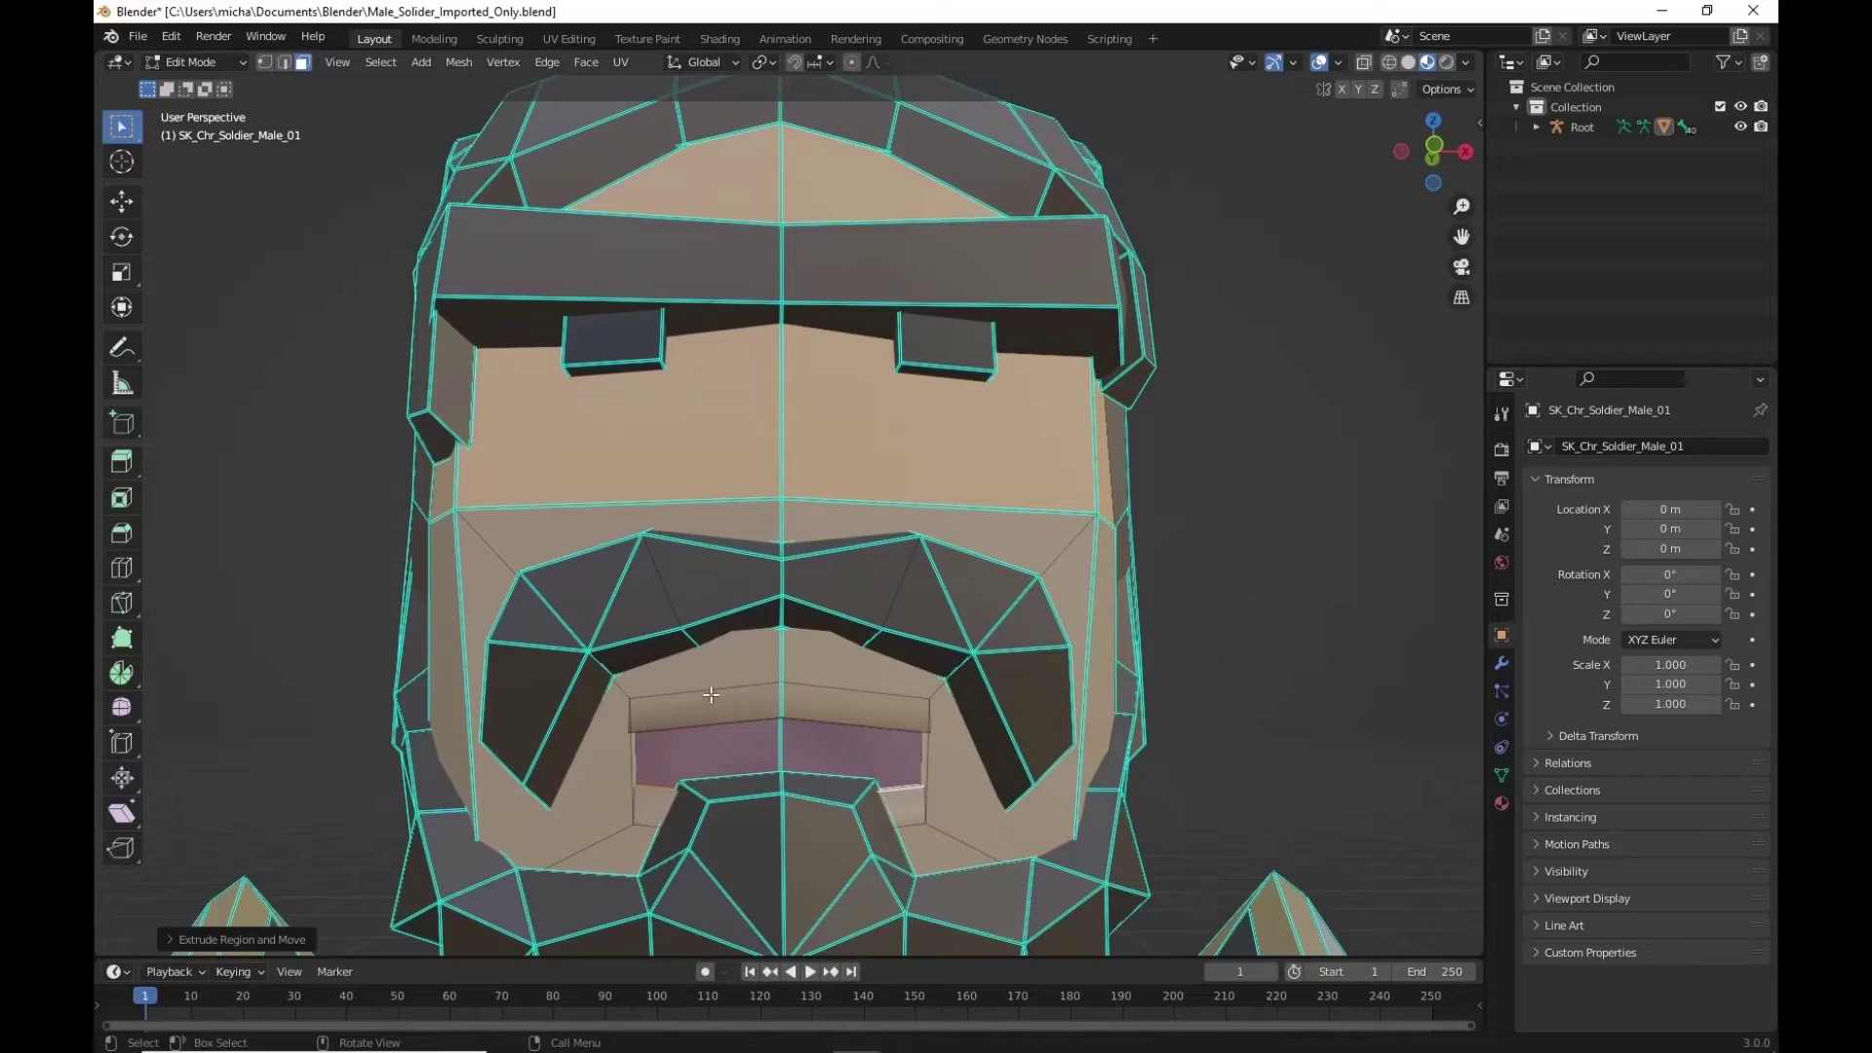
click(711, 694)
shift+click(822, 702)
middle_drag(822, 702, 962, 666)
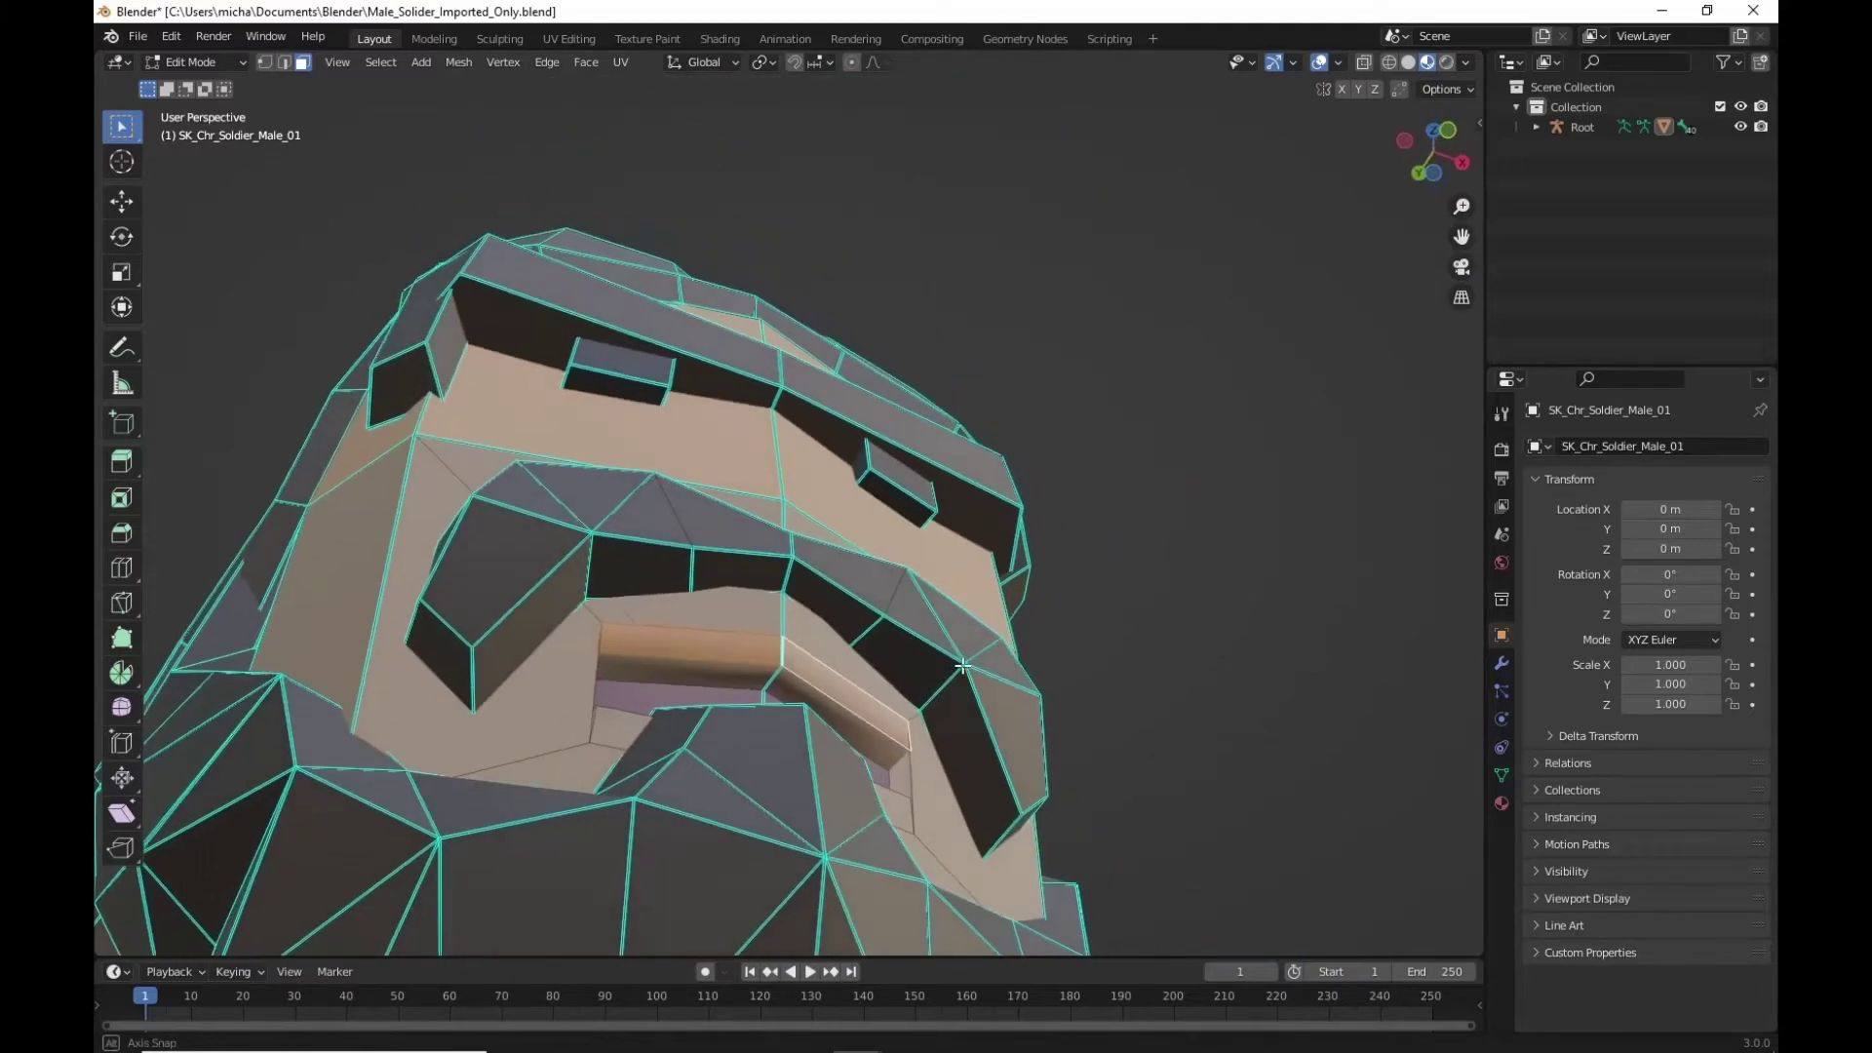
click(711, 669)
shift+click(836, 707)
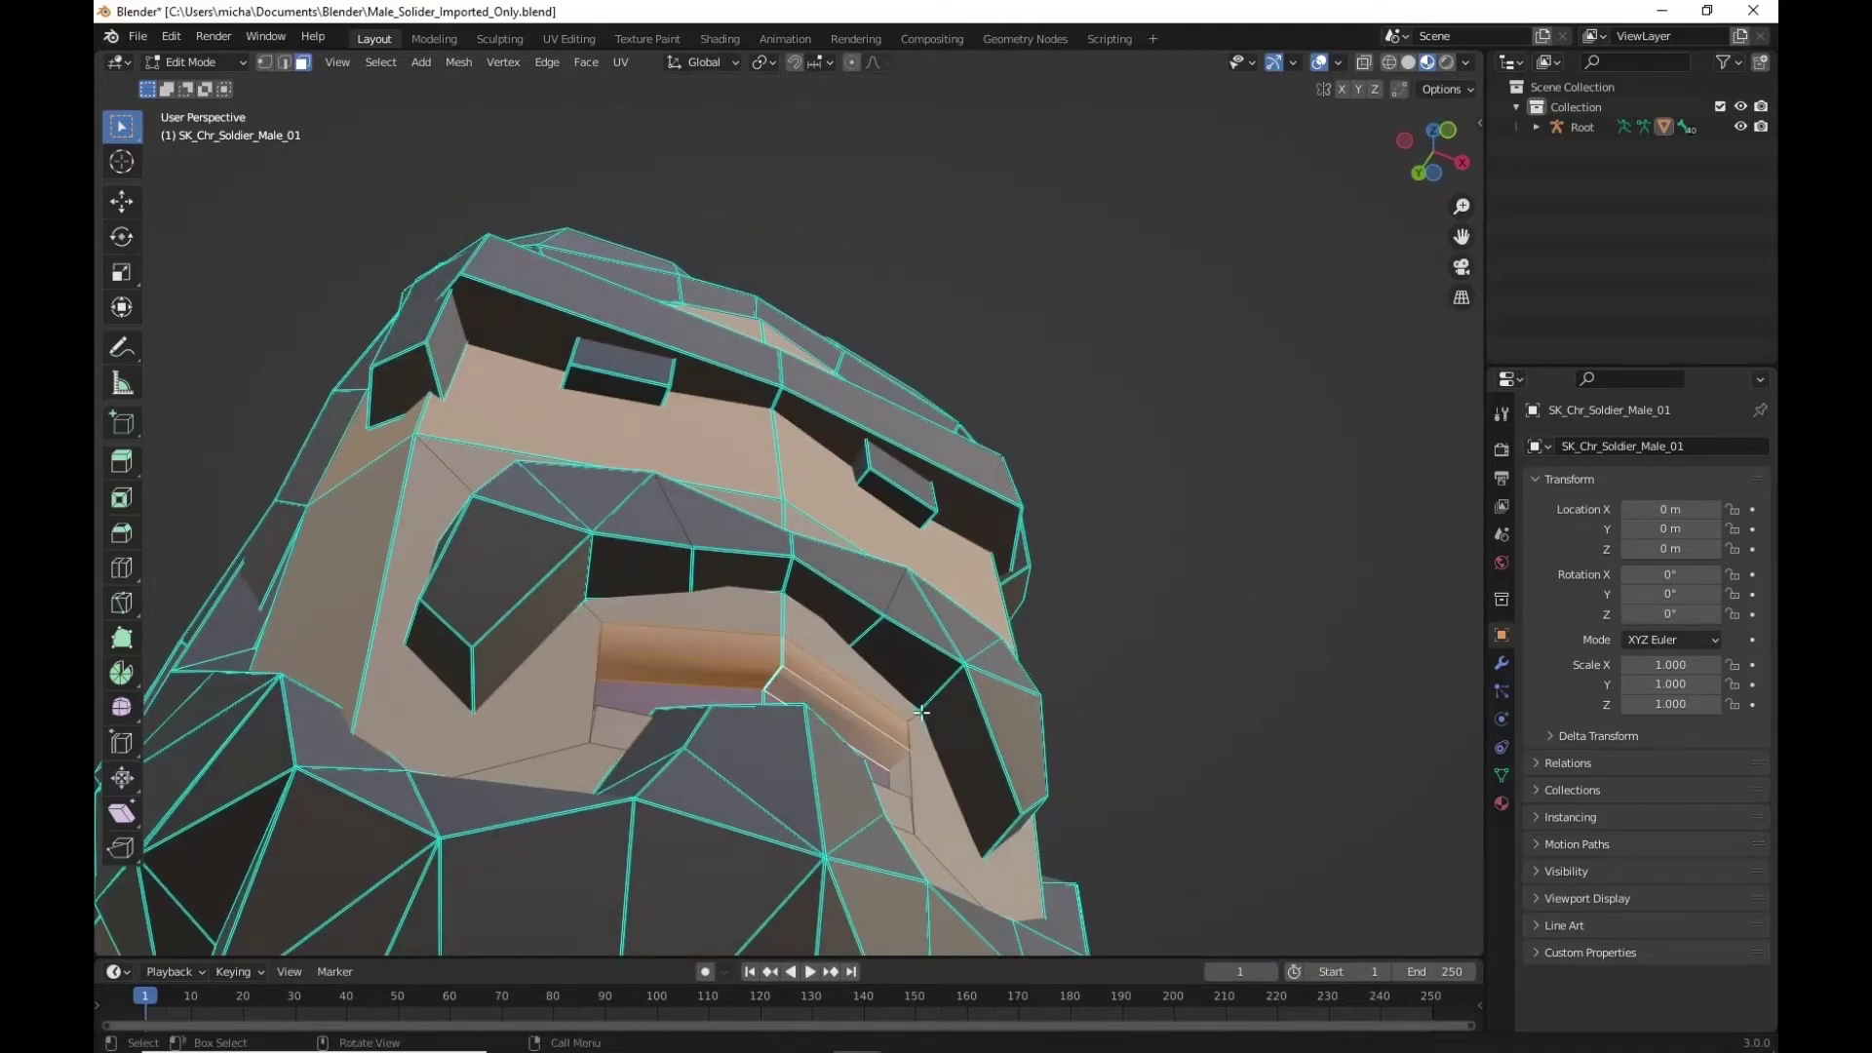
middle_drag(836, 708, 880, 737)
shift+click(879, 725)
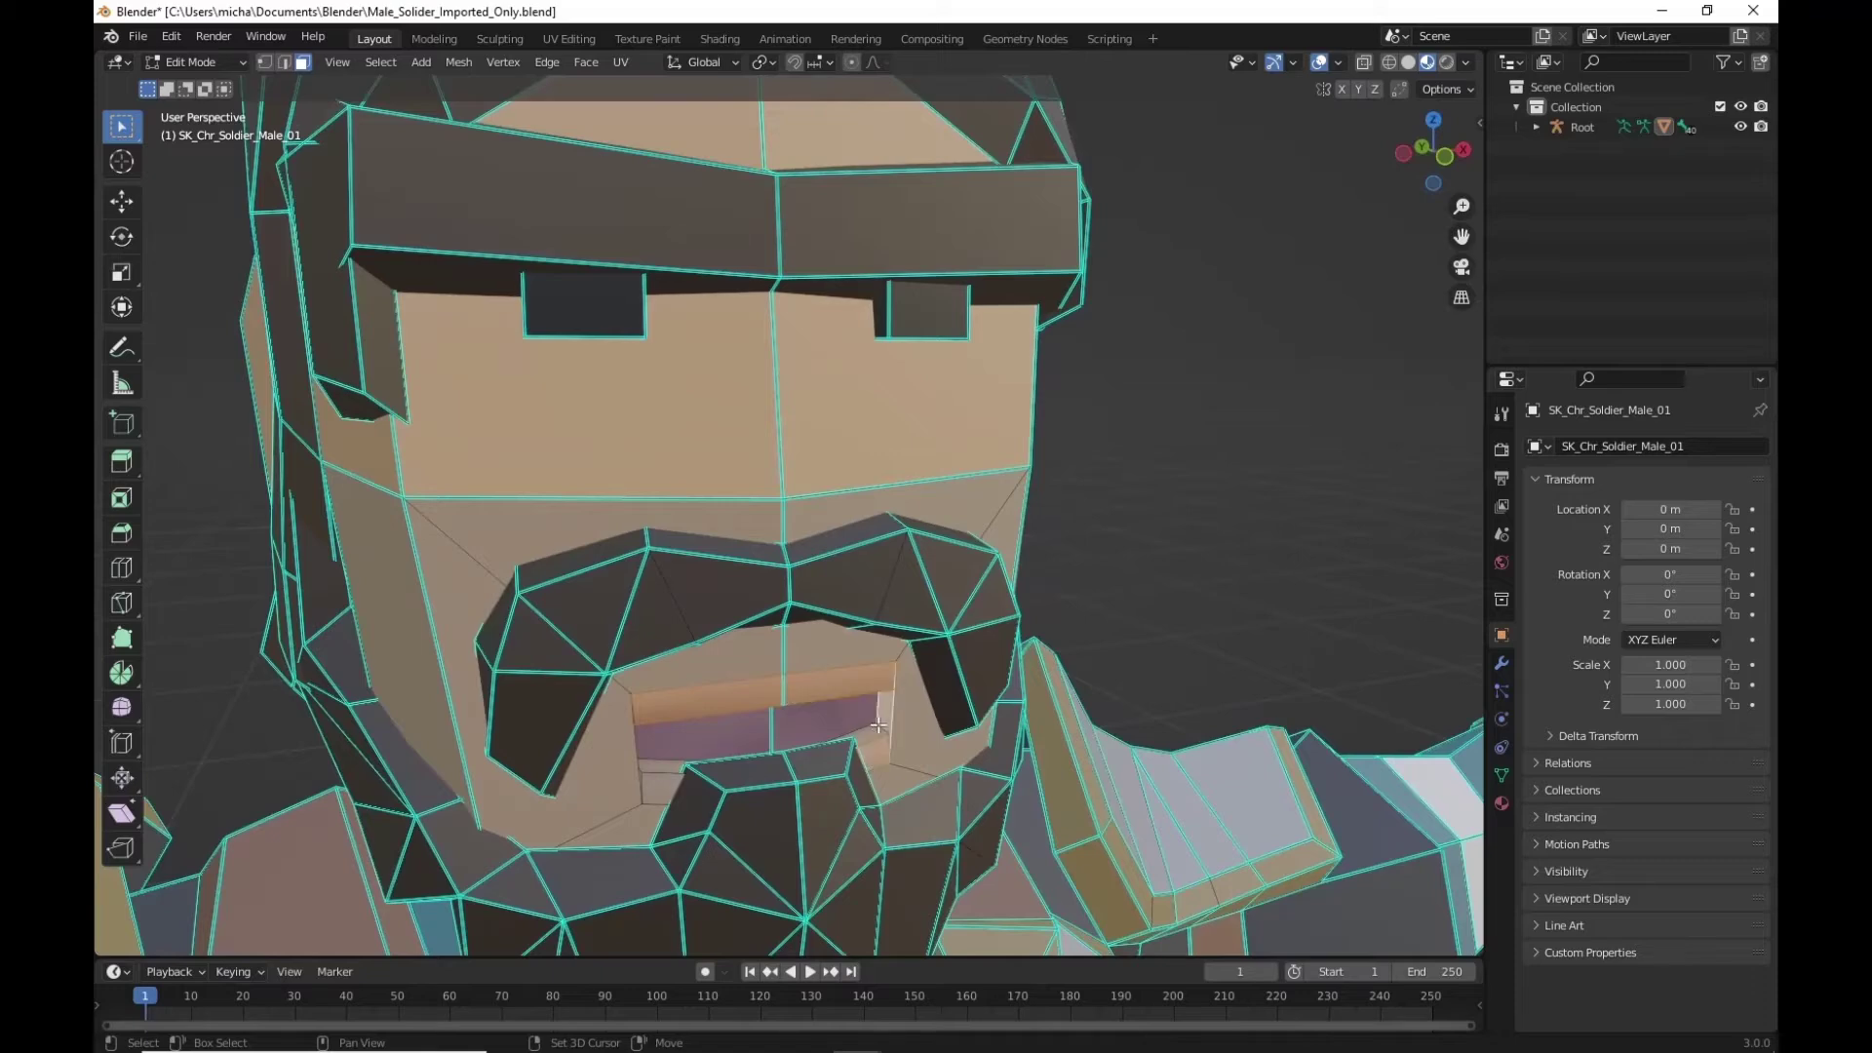
shift+click(668, 770)
middle_drag(673, 770, 870, 281)
shift+click(723, 683)
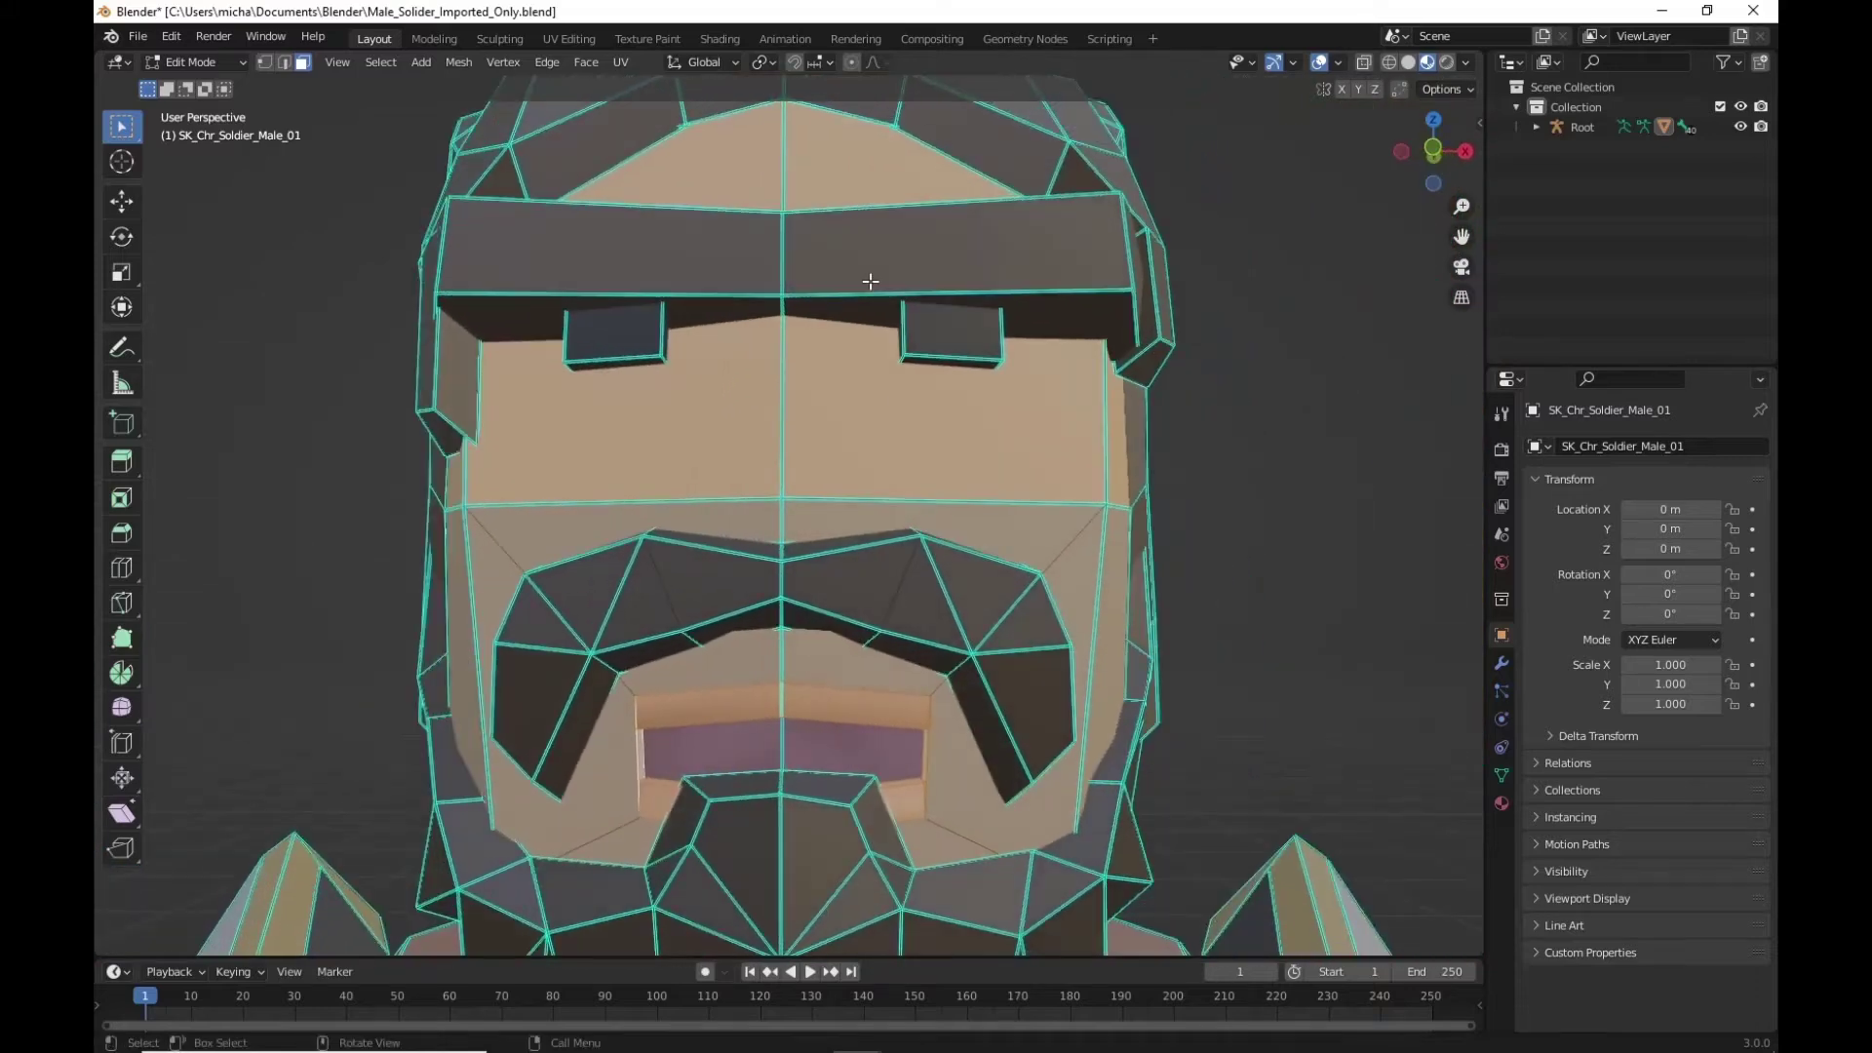
In the UV Editing workspace, shift the selected lip faces' UVs slightly downward on the skin-tone swatches, then return to the Layout workspace
click(554, 37)
click(276, 850)
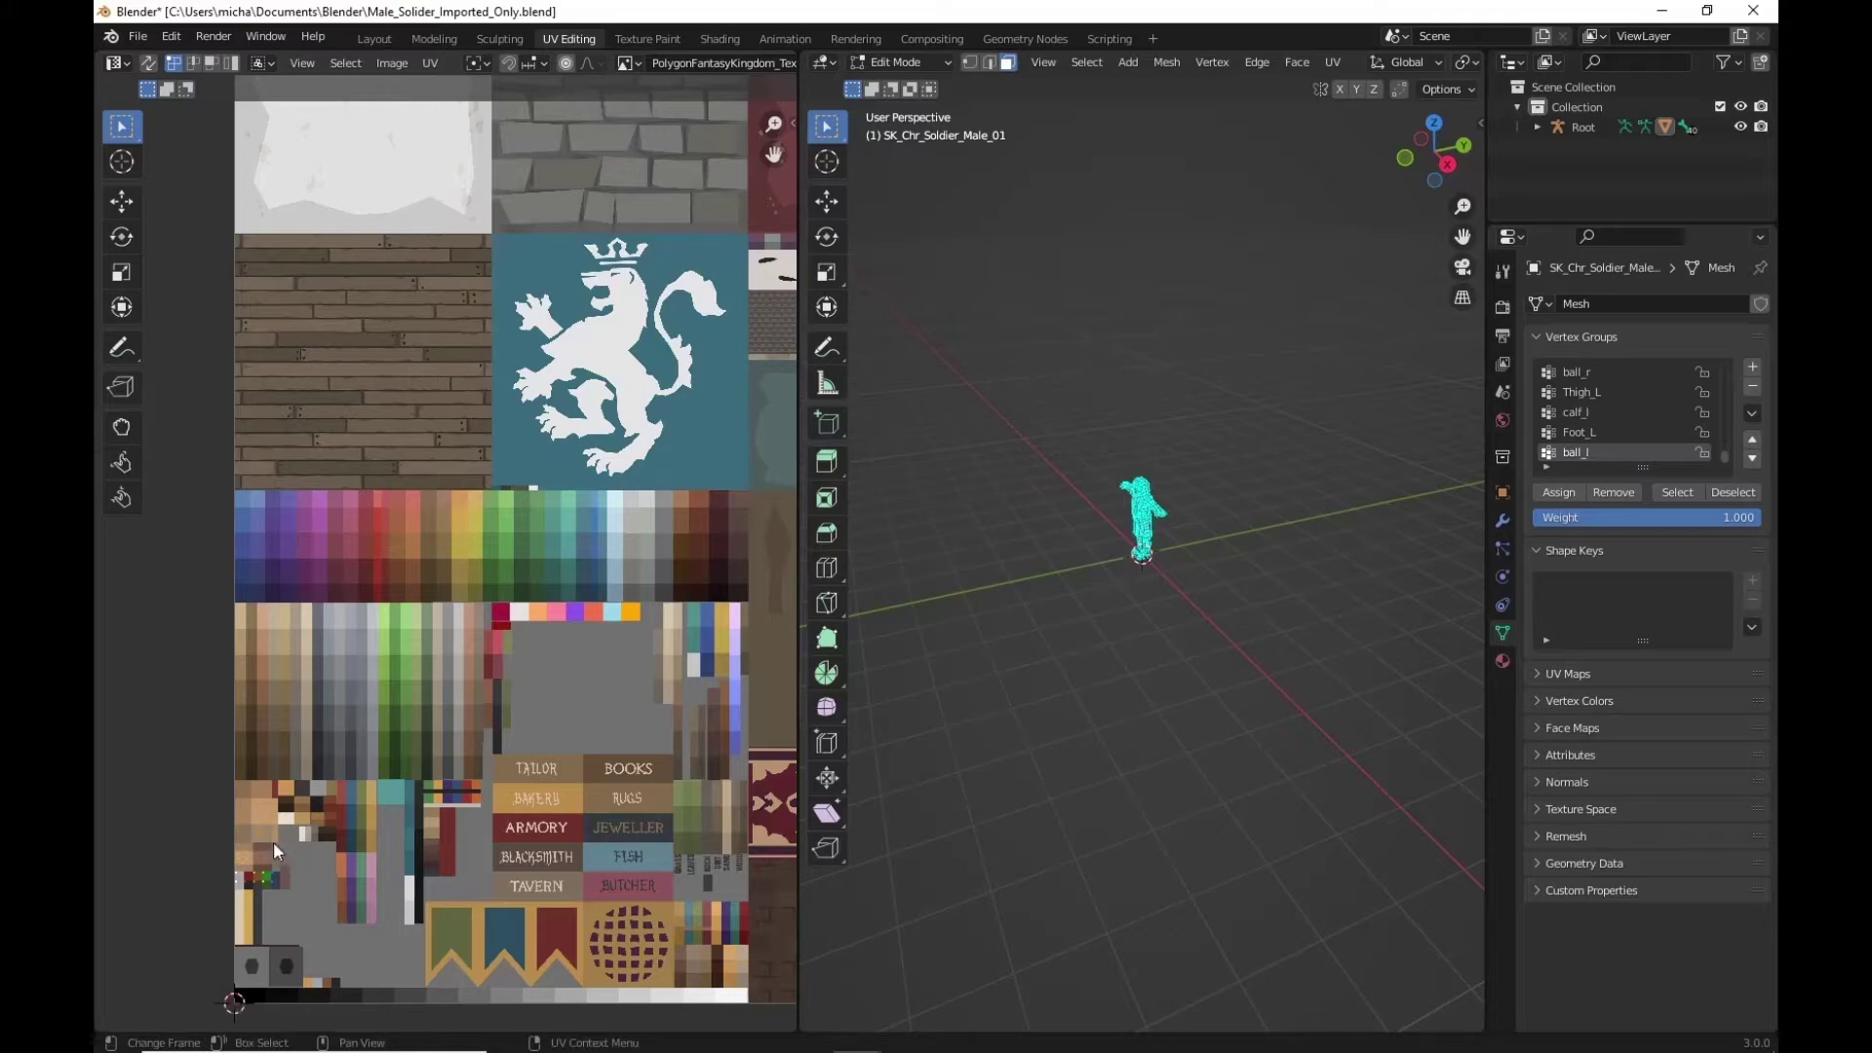
key(g)
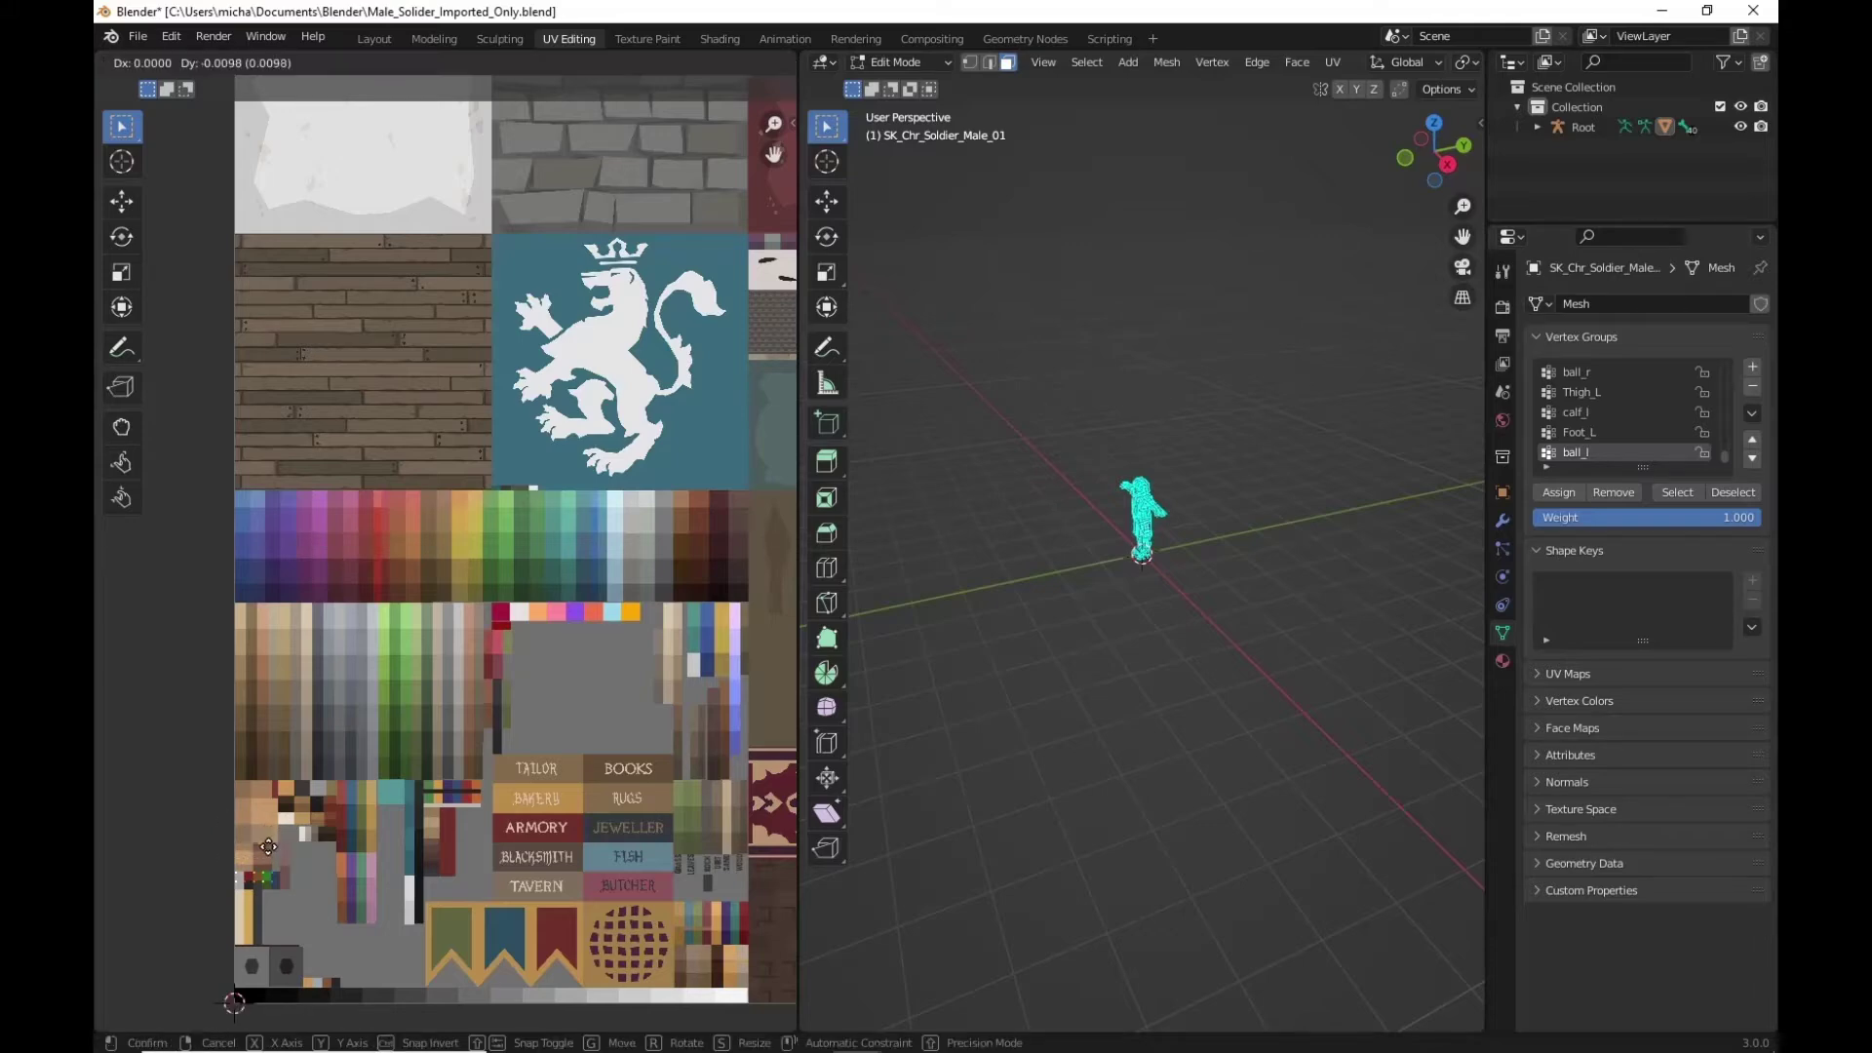
click(267, 857)
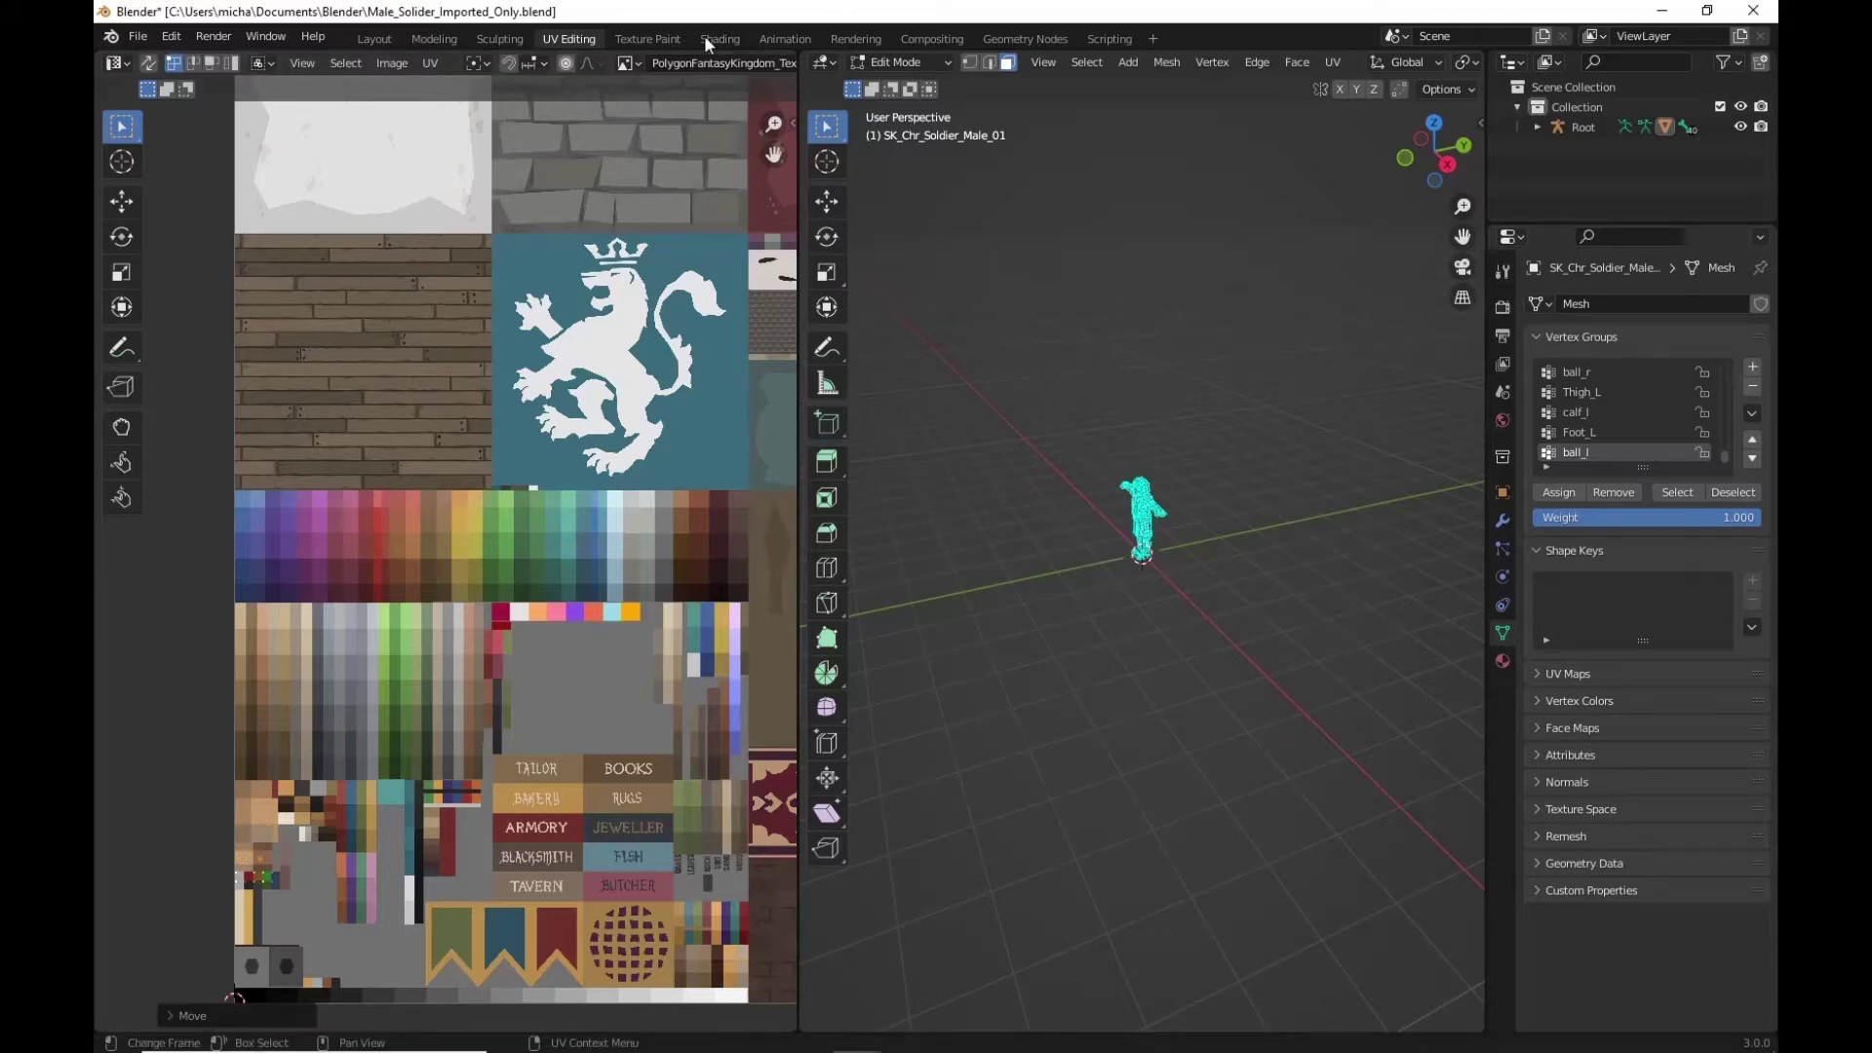
click(373, 38)
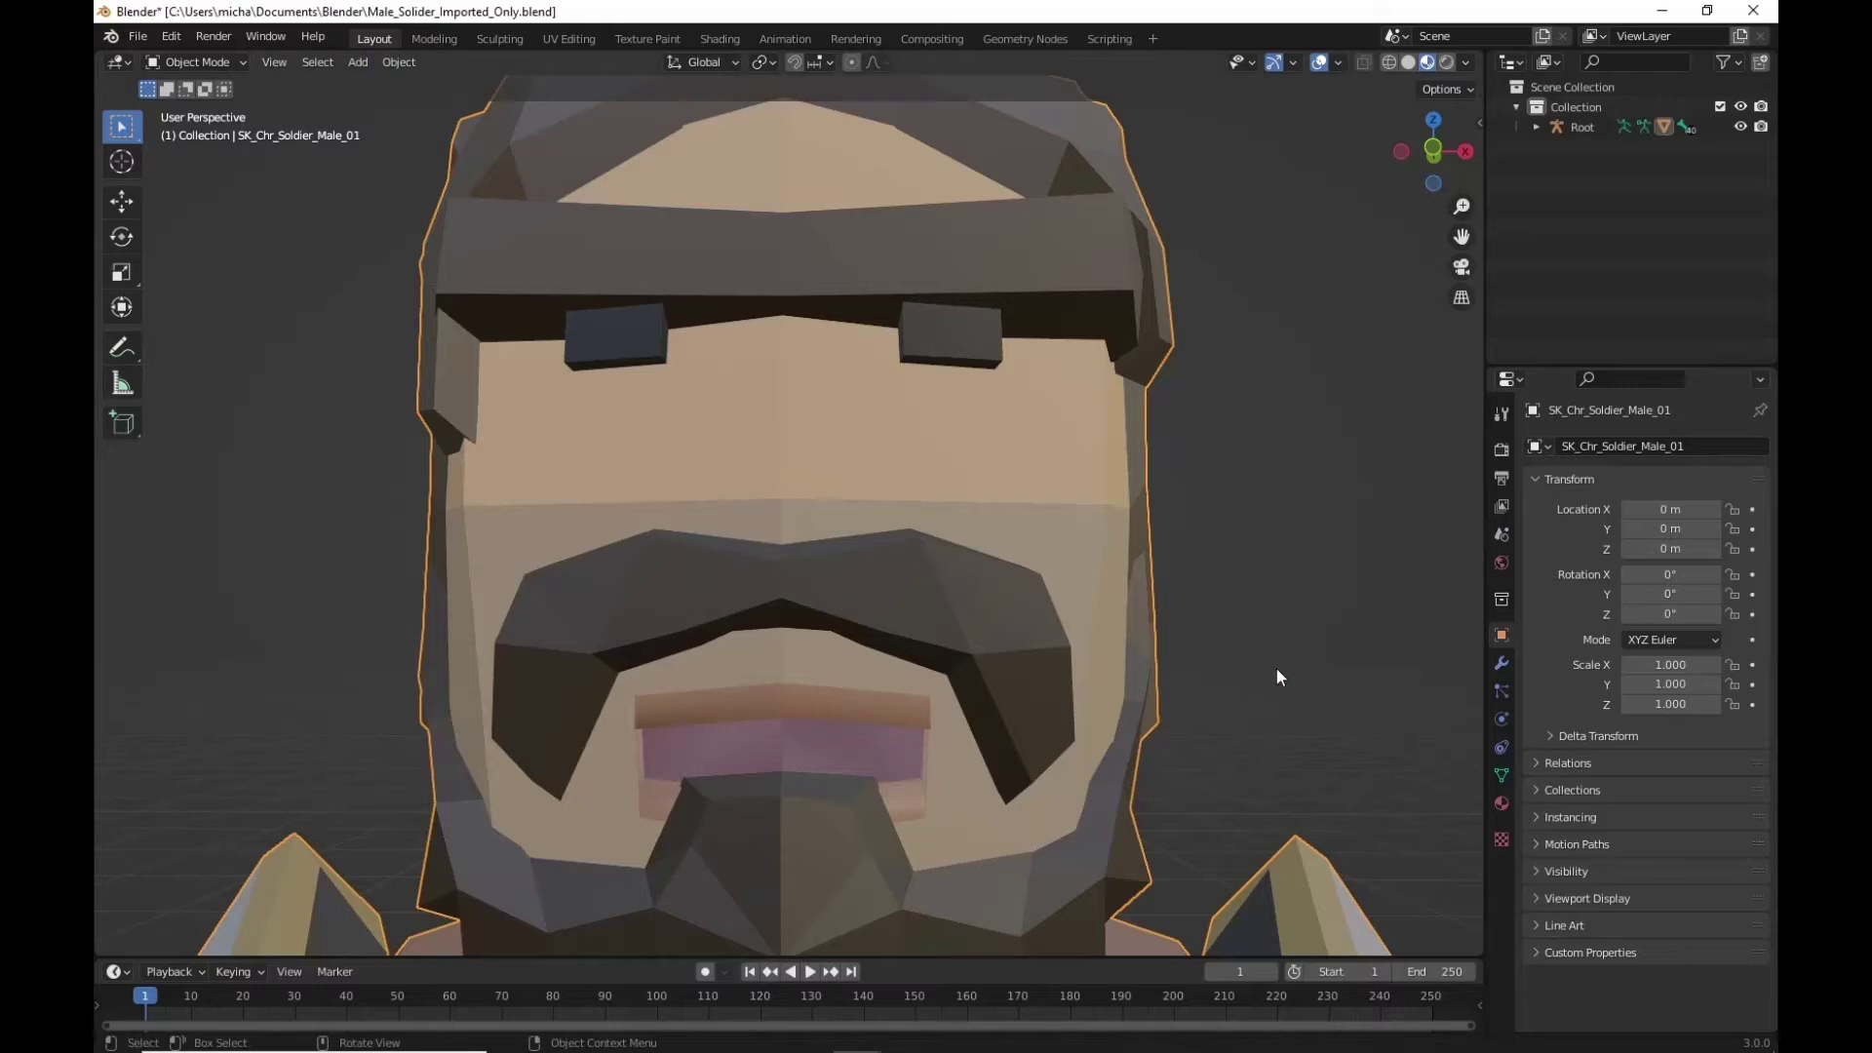
Switch the viewport to wireframe, enter Edit Mode on the Root armature, and select its head bone
scroll(1090, 557, down, 3)
middle_drag(831, 590, 790, 582)
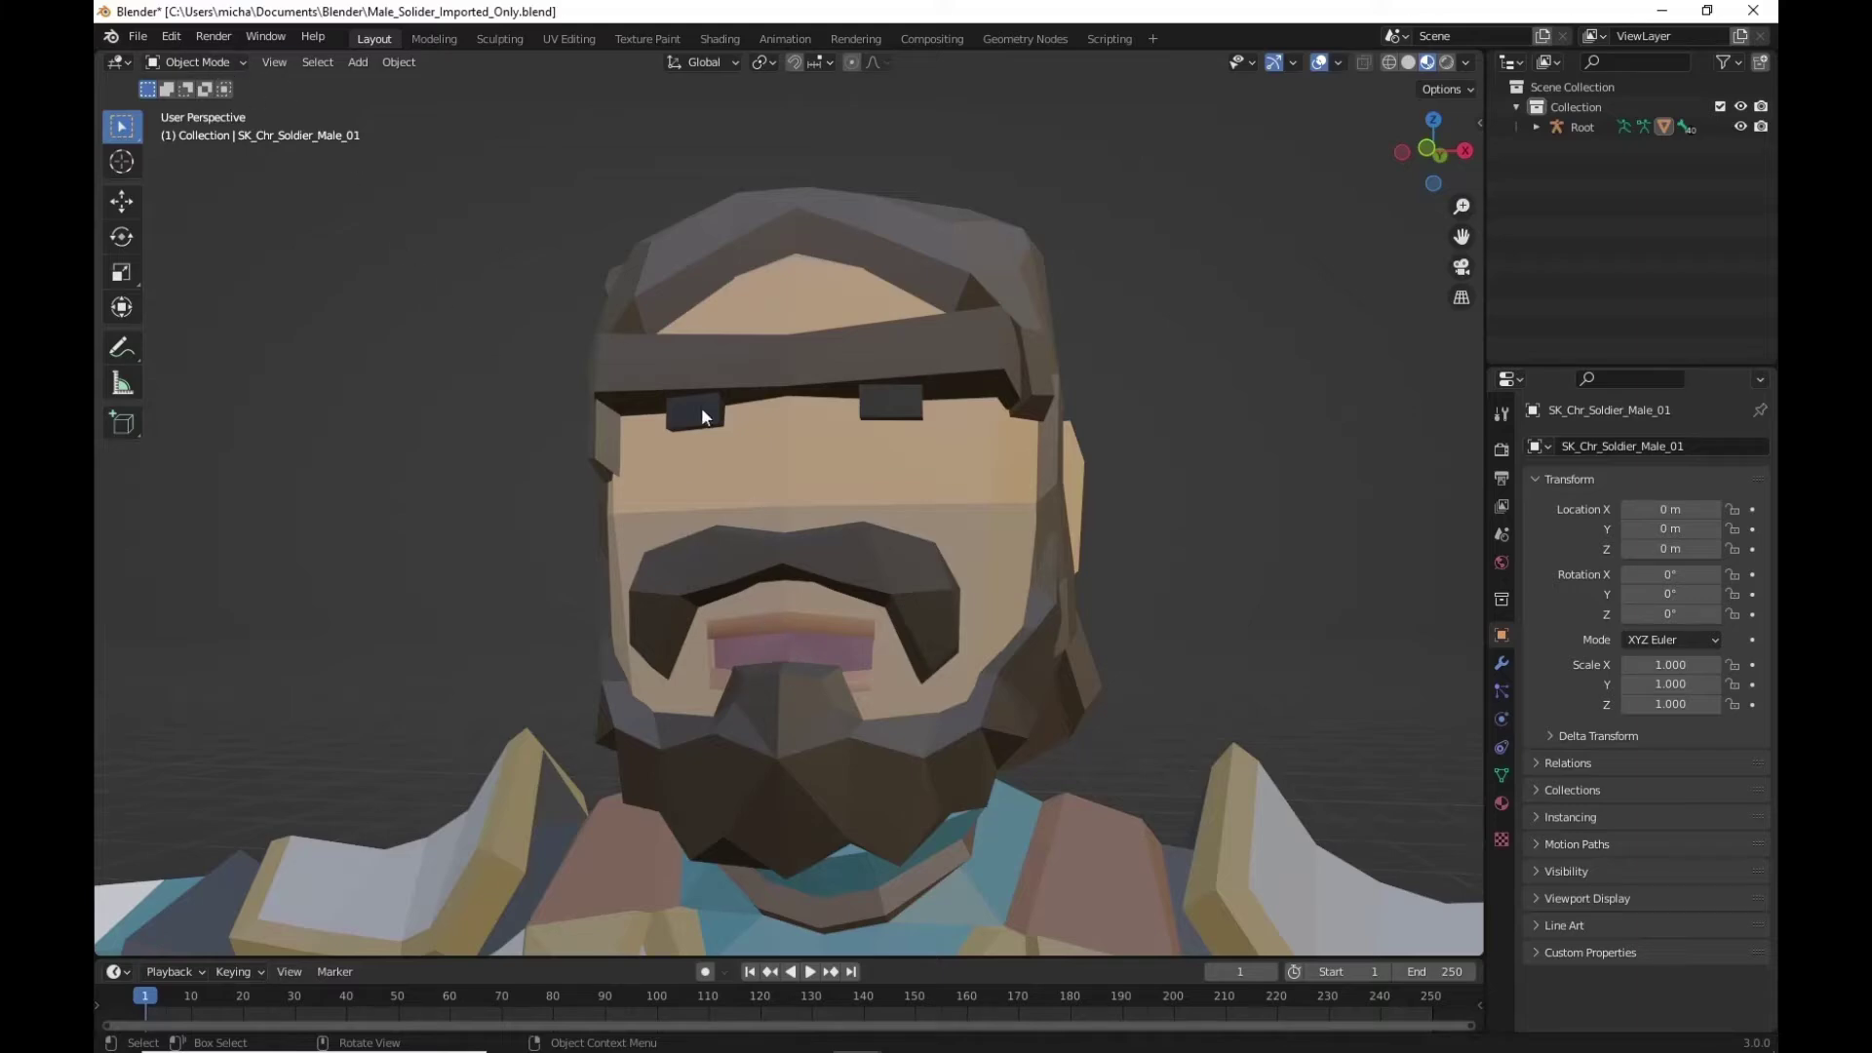
click(1393, 61)
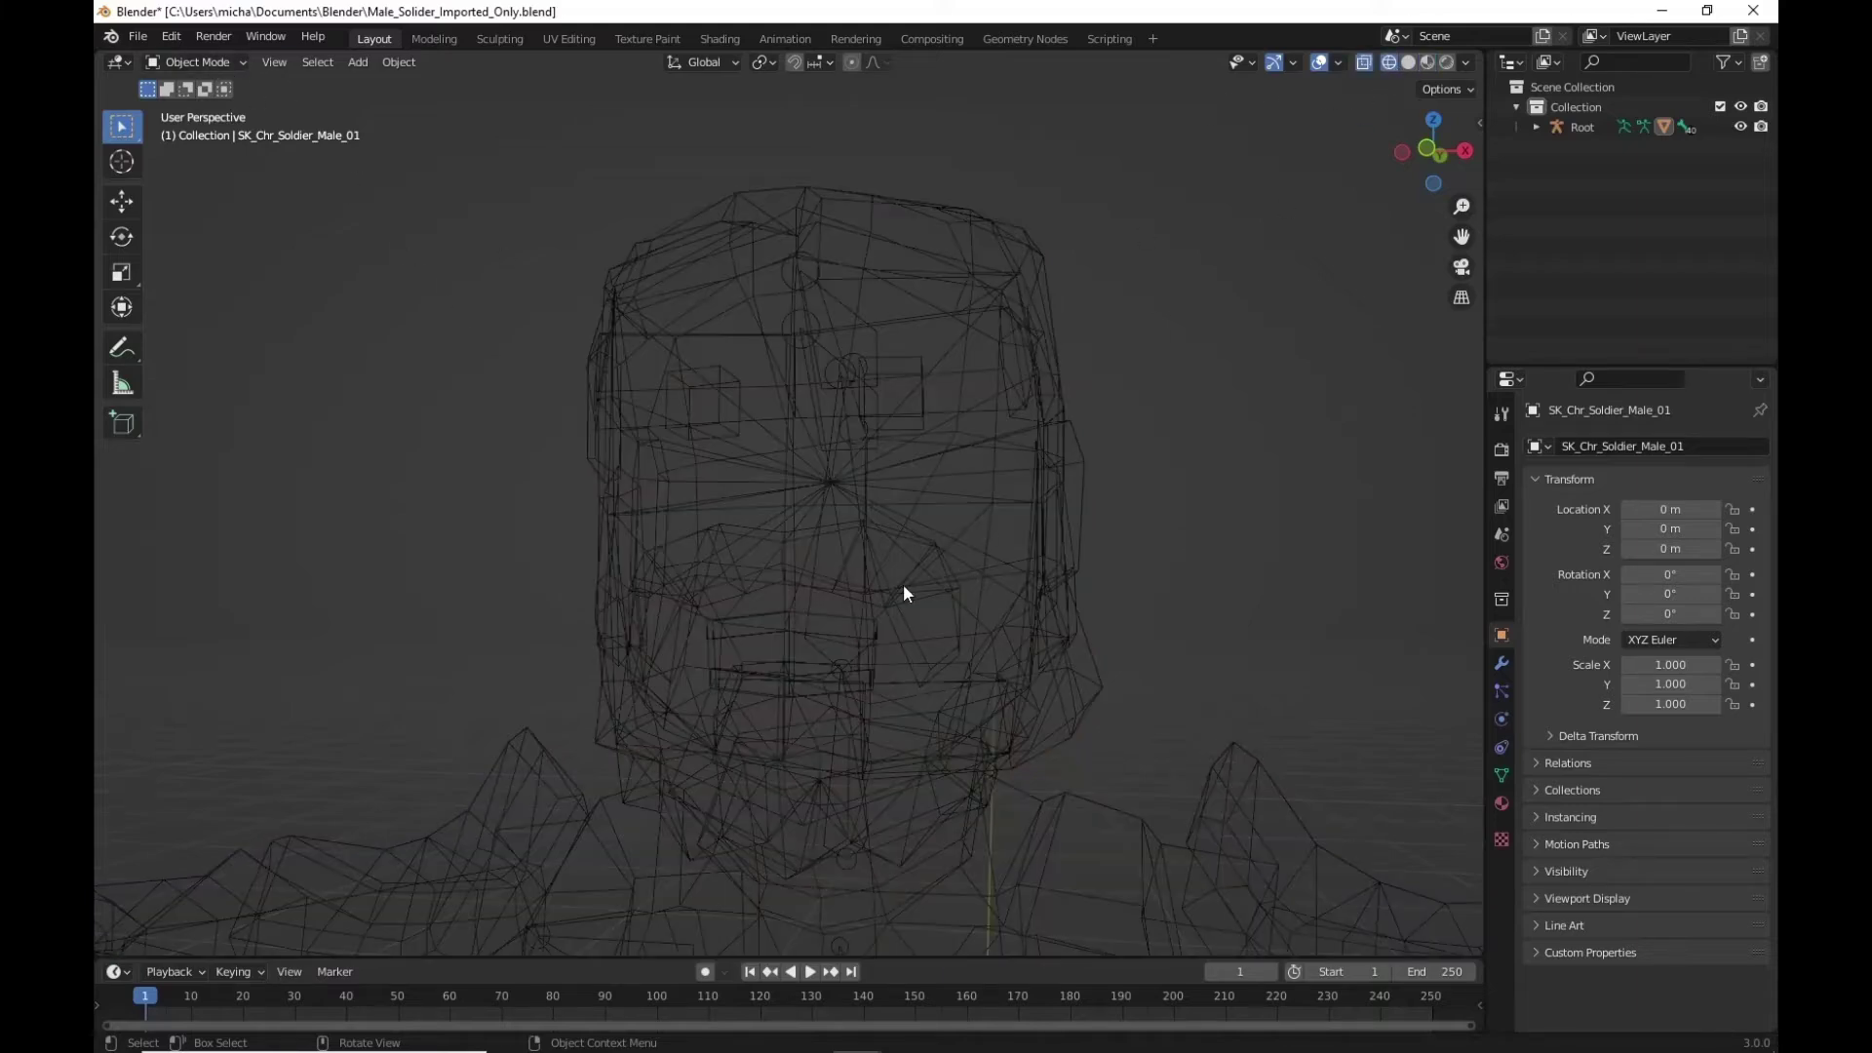
click(843, 524)
click(847, 518)
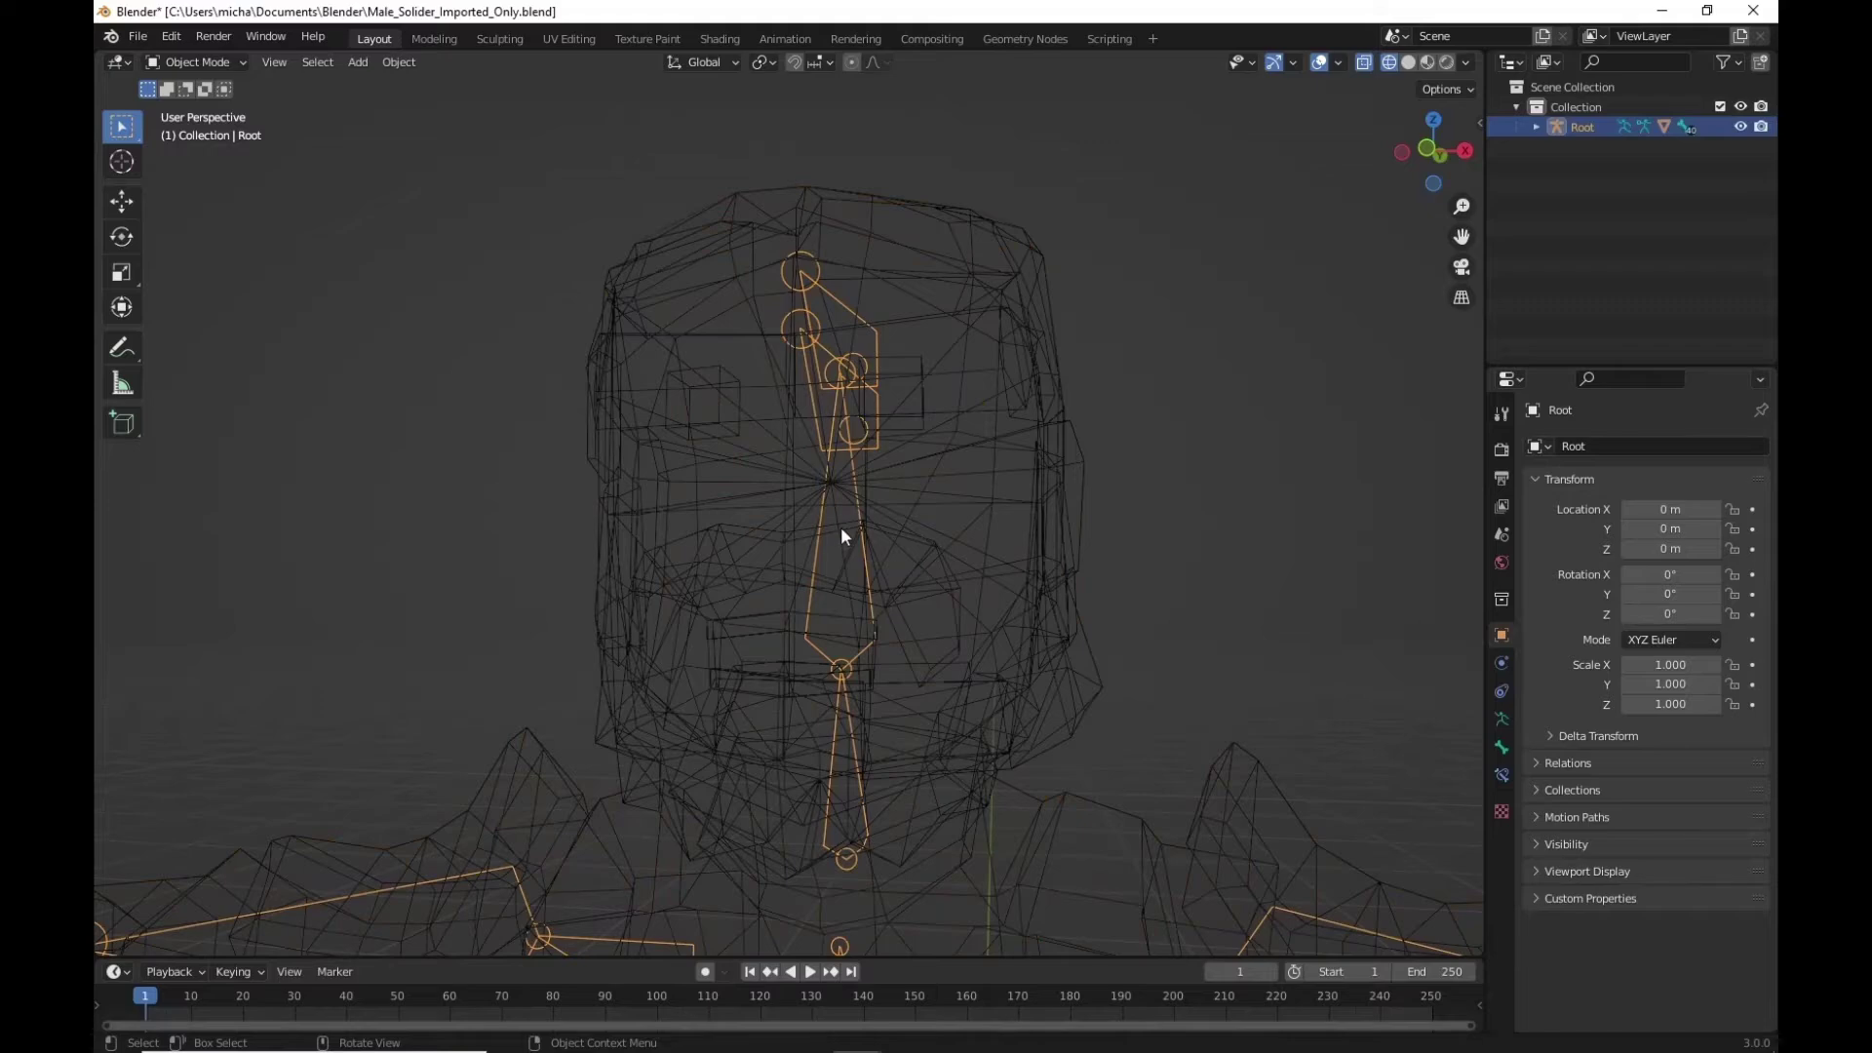
key(Tab)
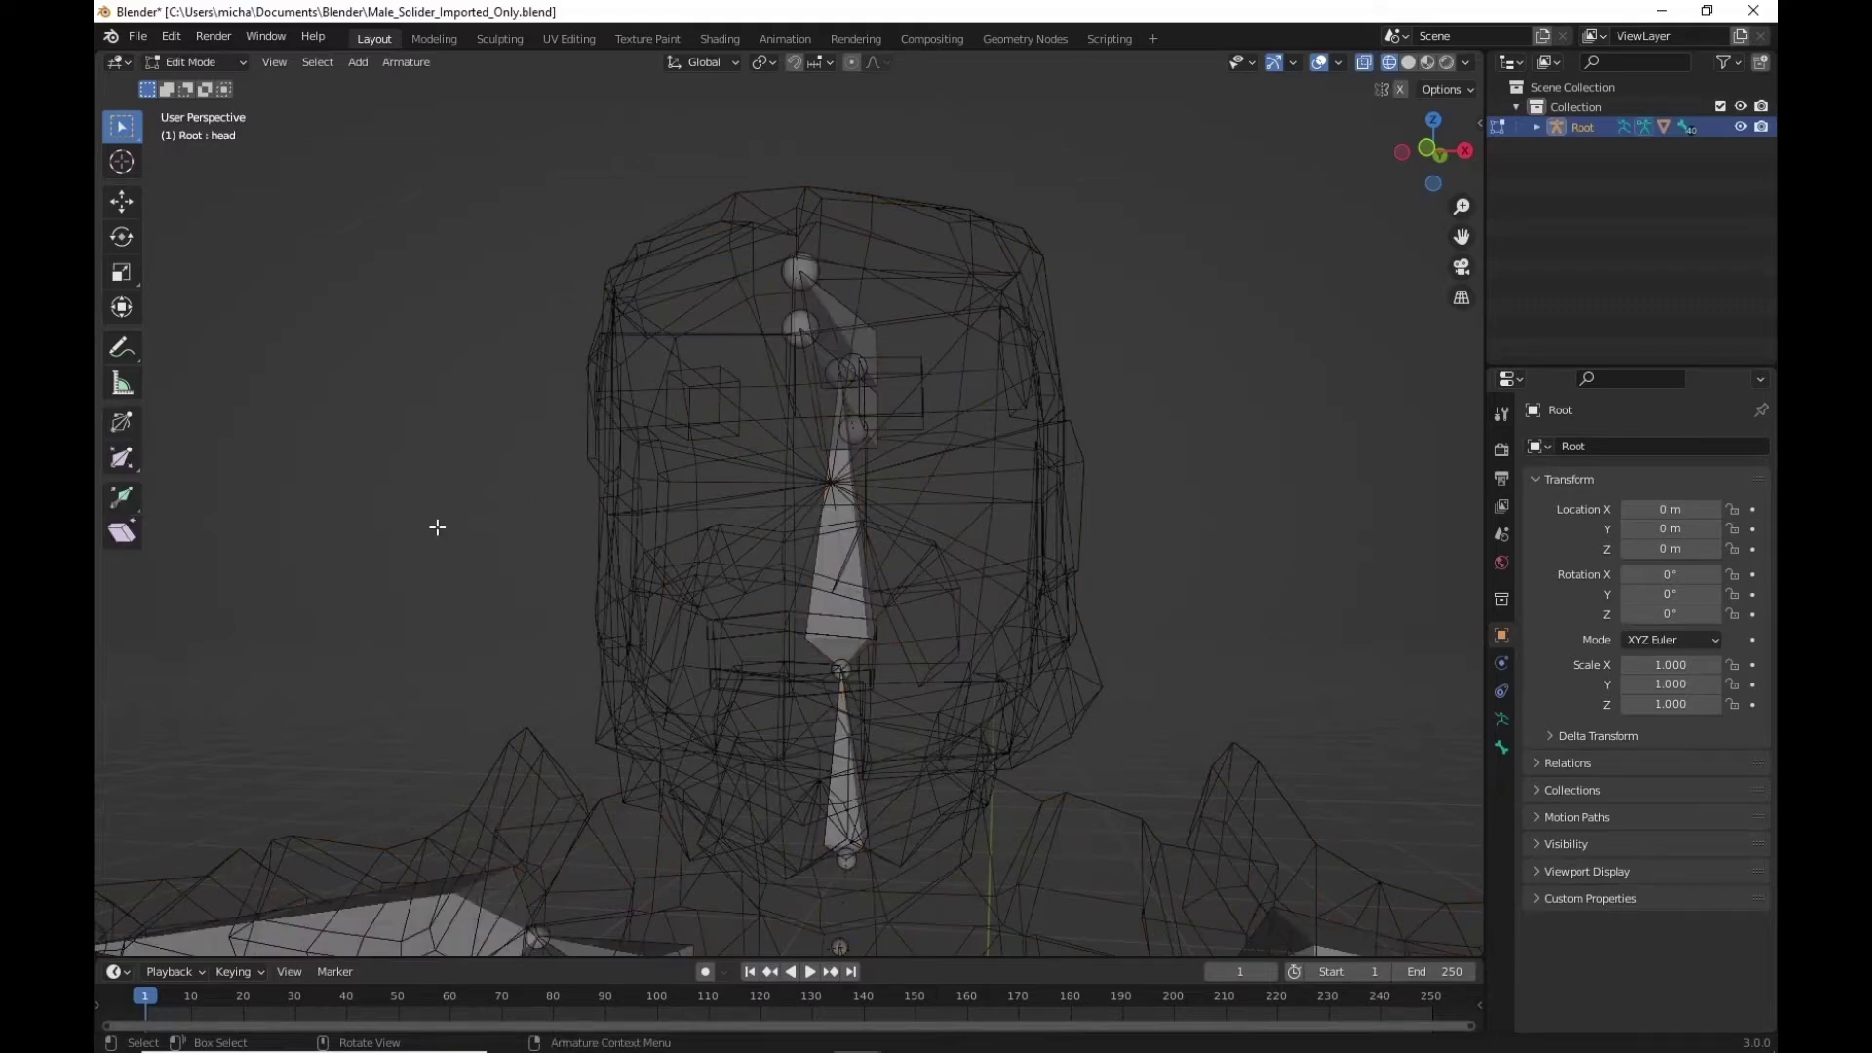
middle_drag(1099, 598, 1089, 548)
click(1089, 548)
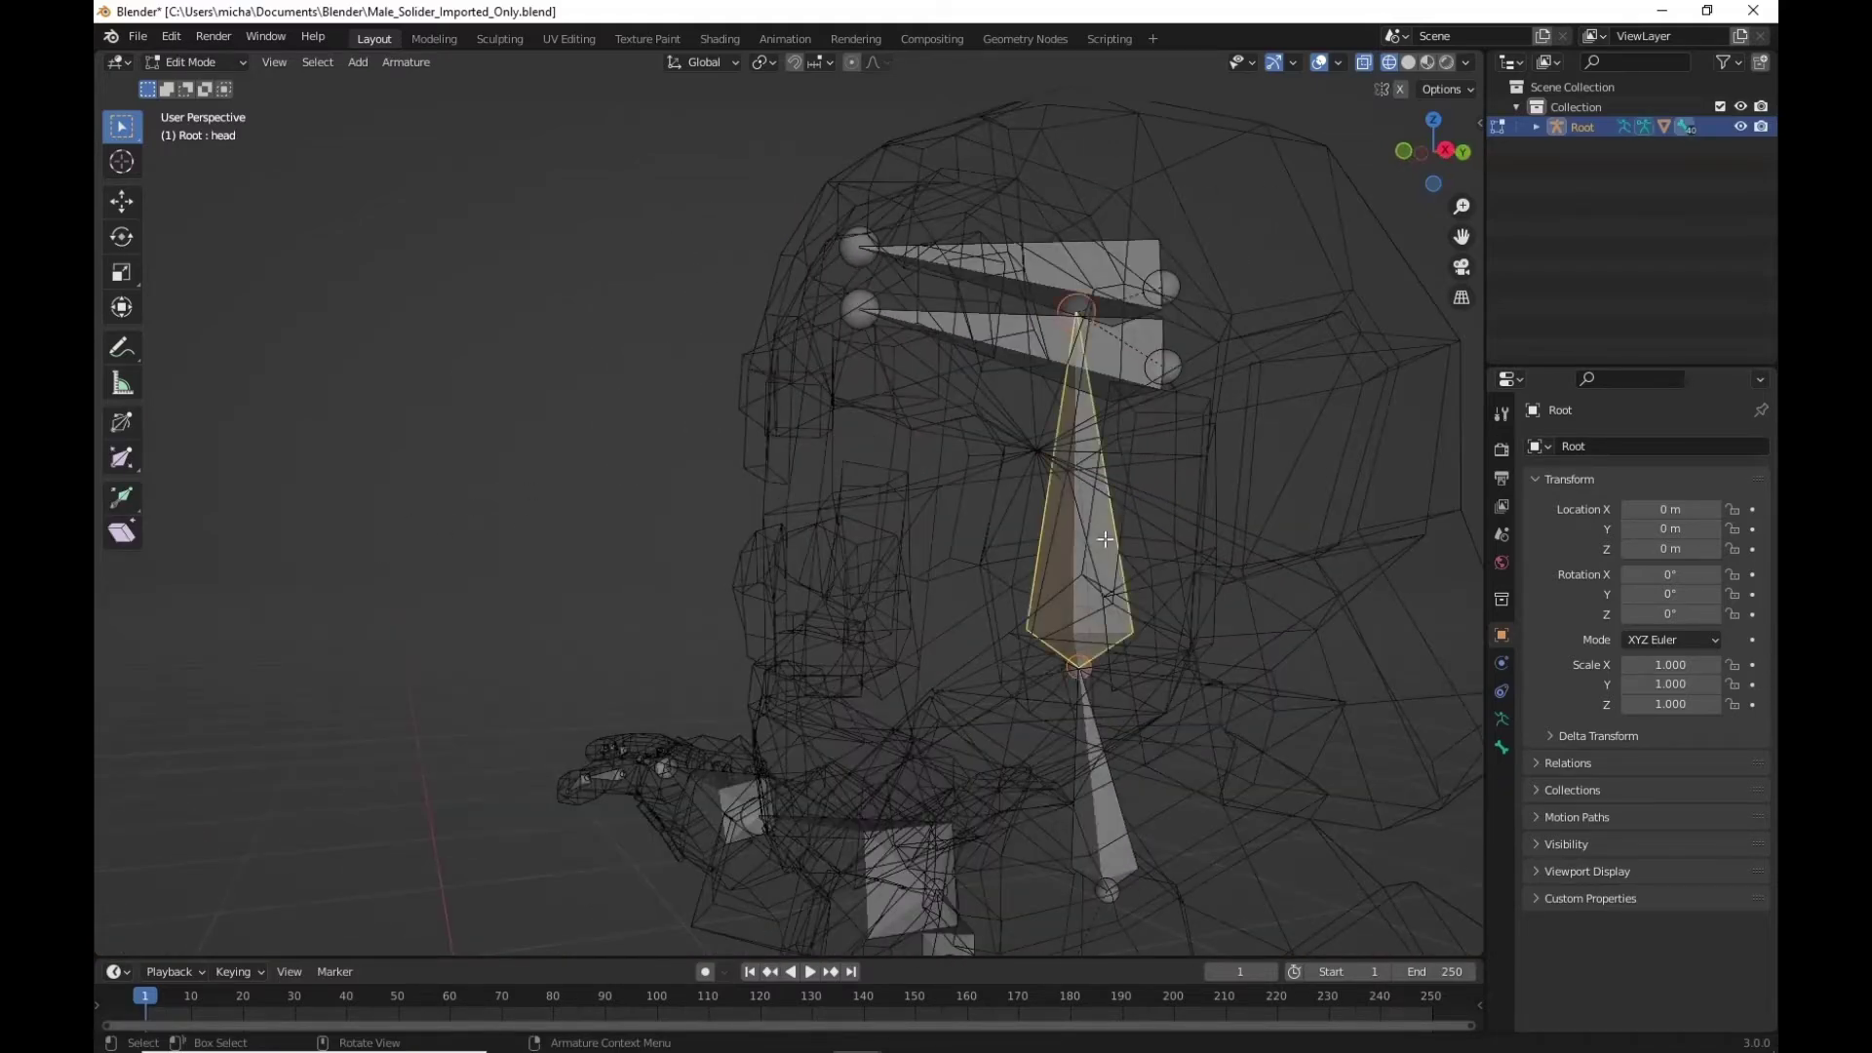
In right orthographic view, duplicate the head bone along the Y axis to the front of the face
click(1446, 150)
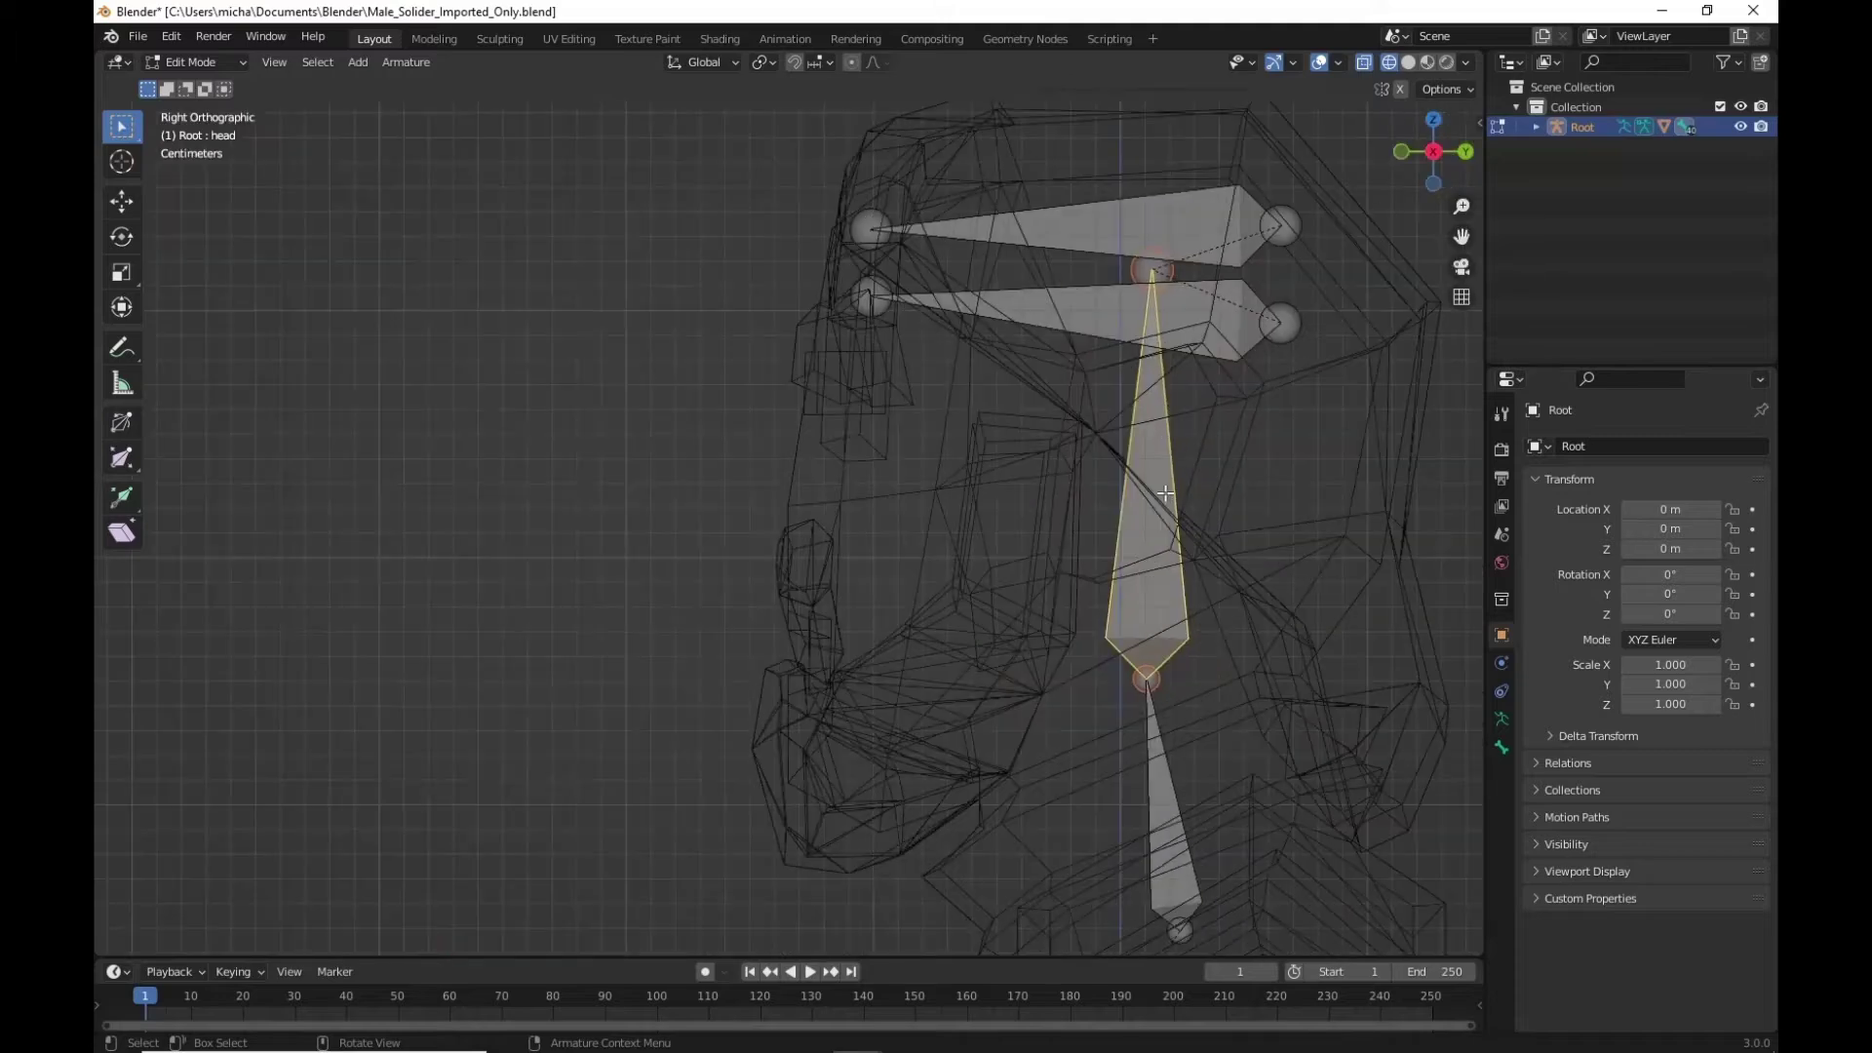
key(shift+d)
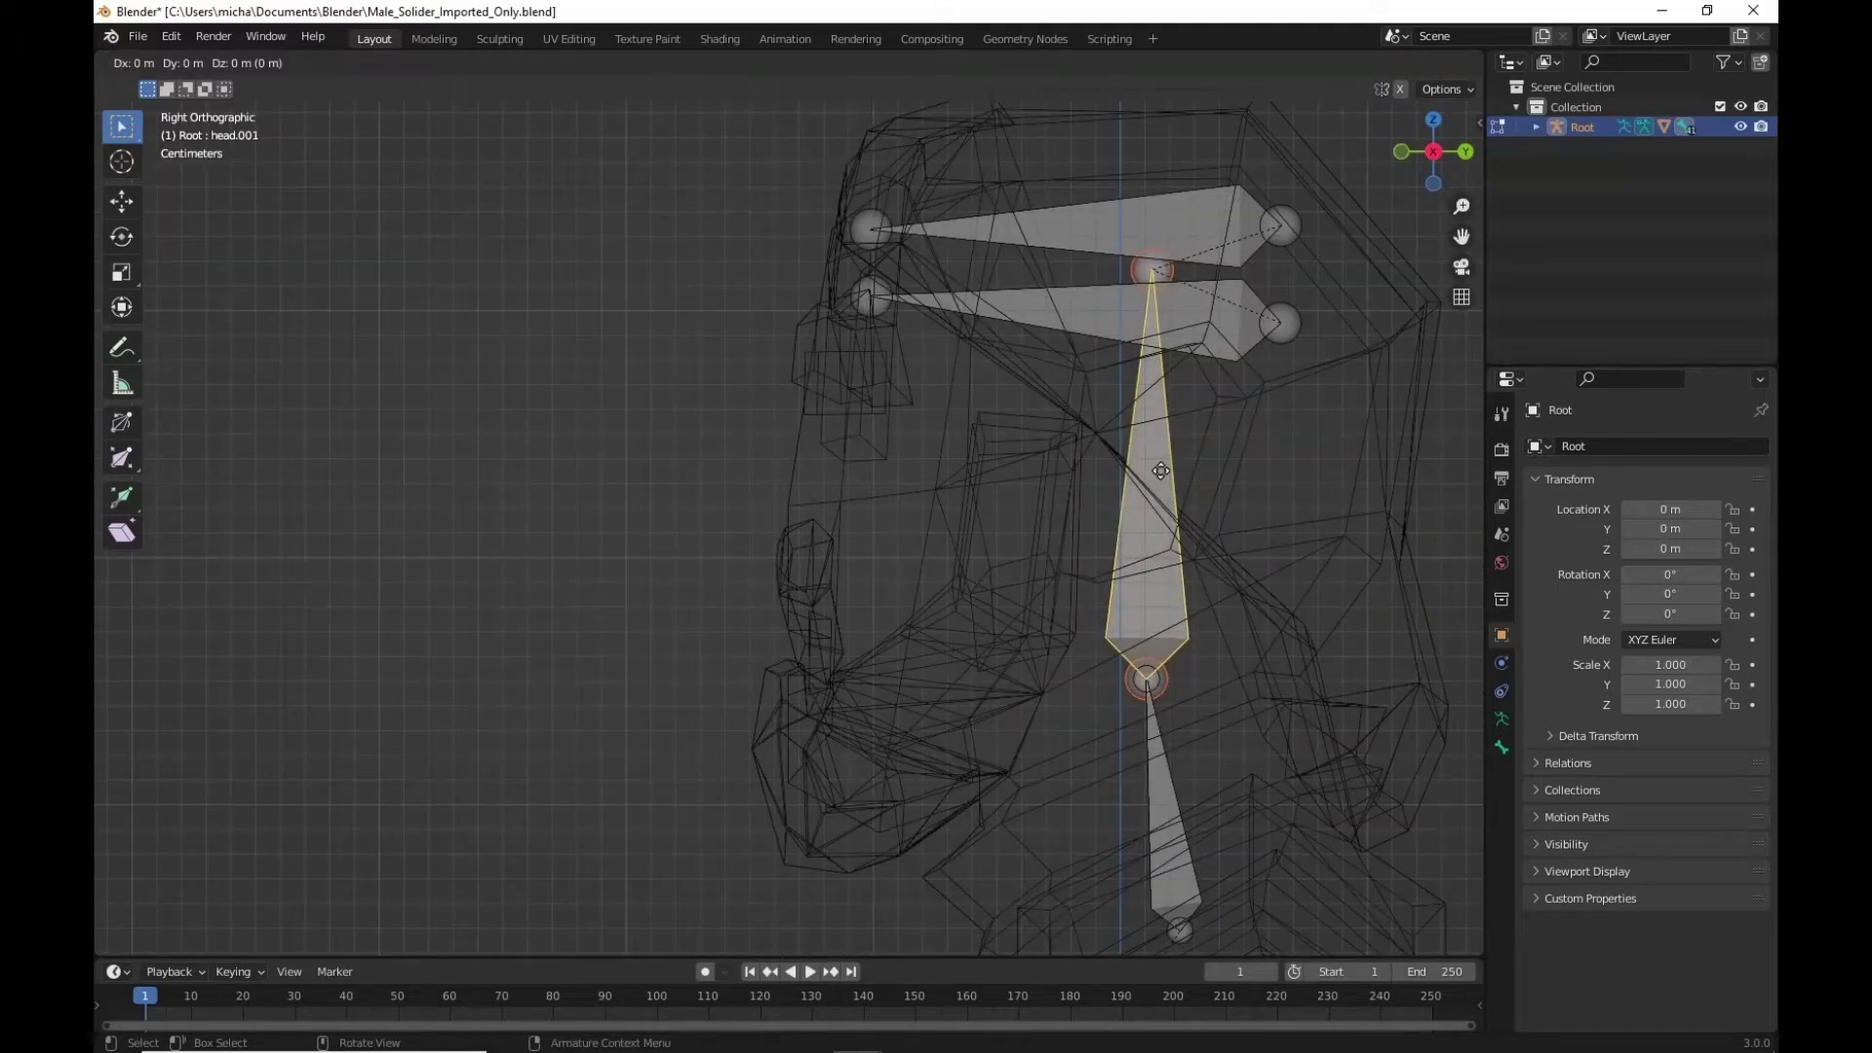
key(y)
click(795, 639)
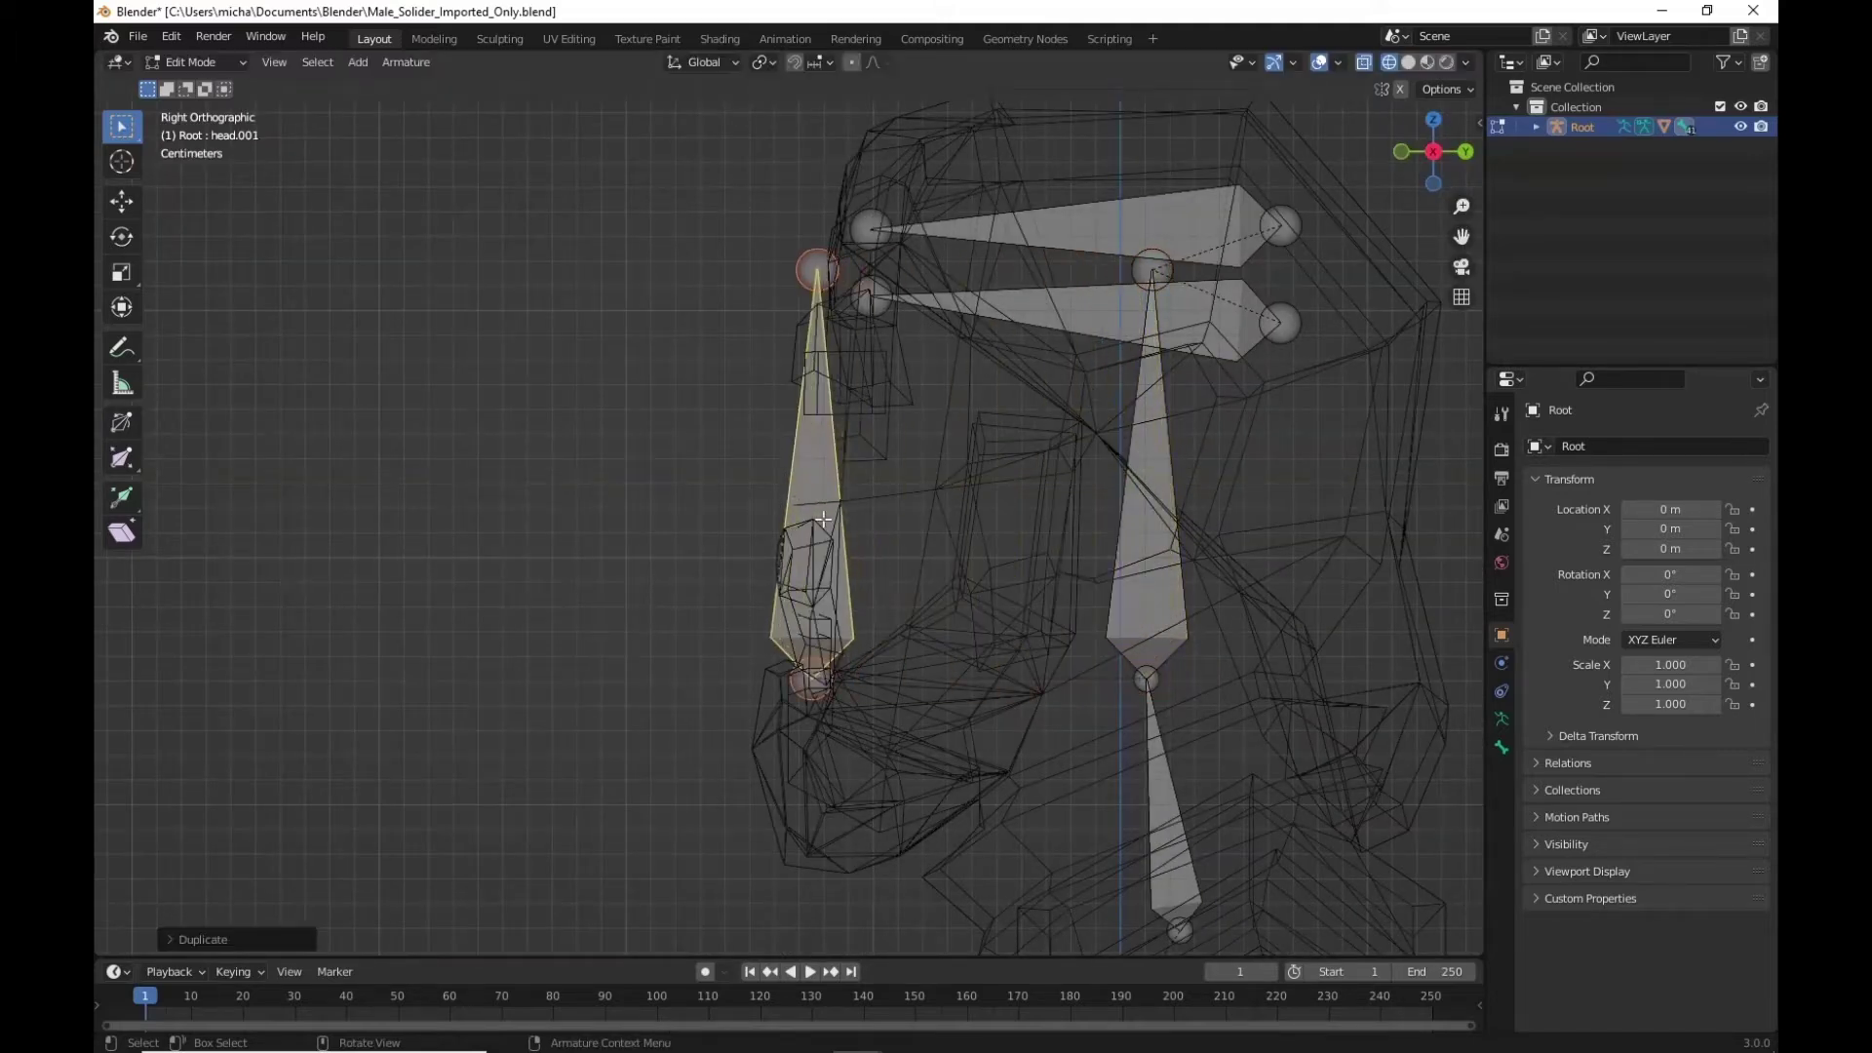
Scale the duplicated bone down to a tiny size and rotate it about 90° around the global X axis
key(s)
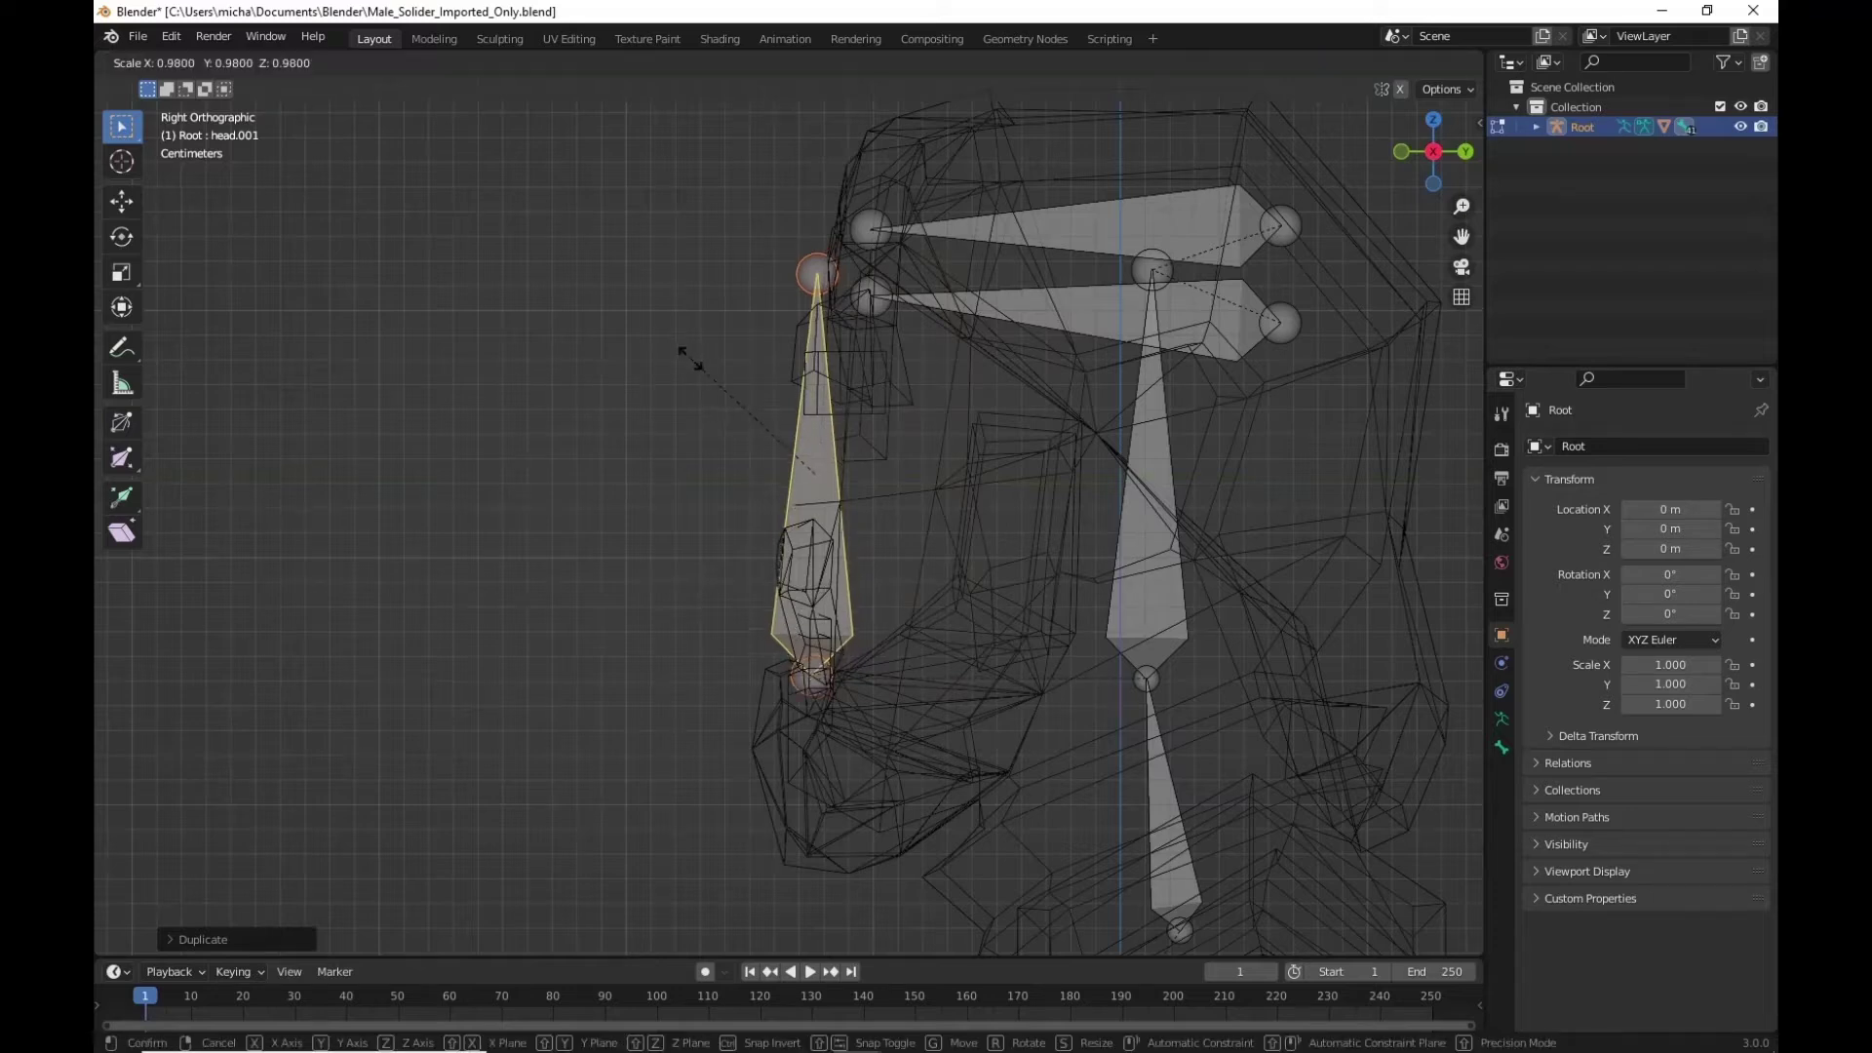
click(804, 475)
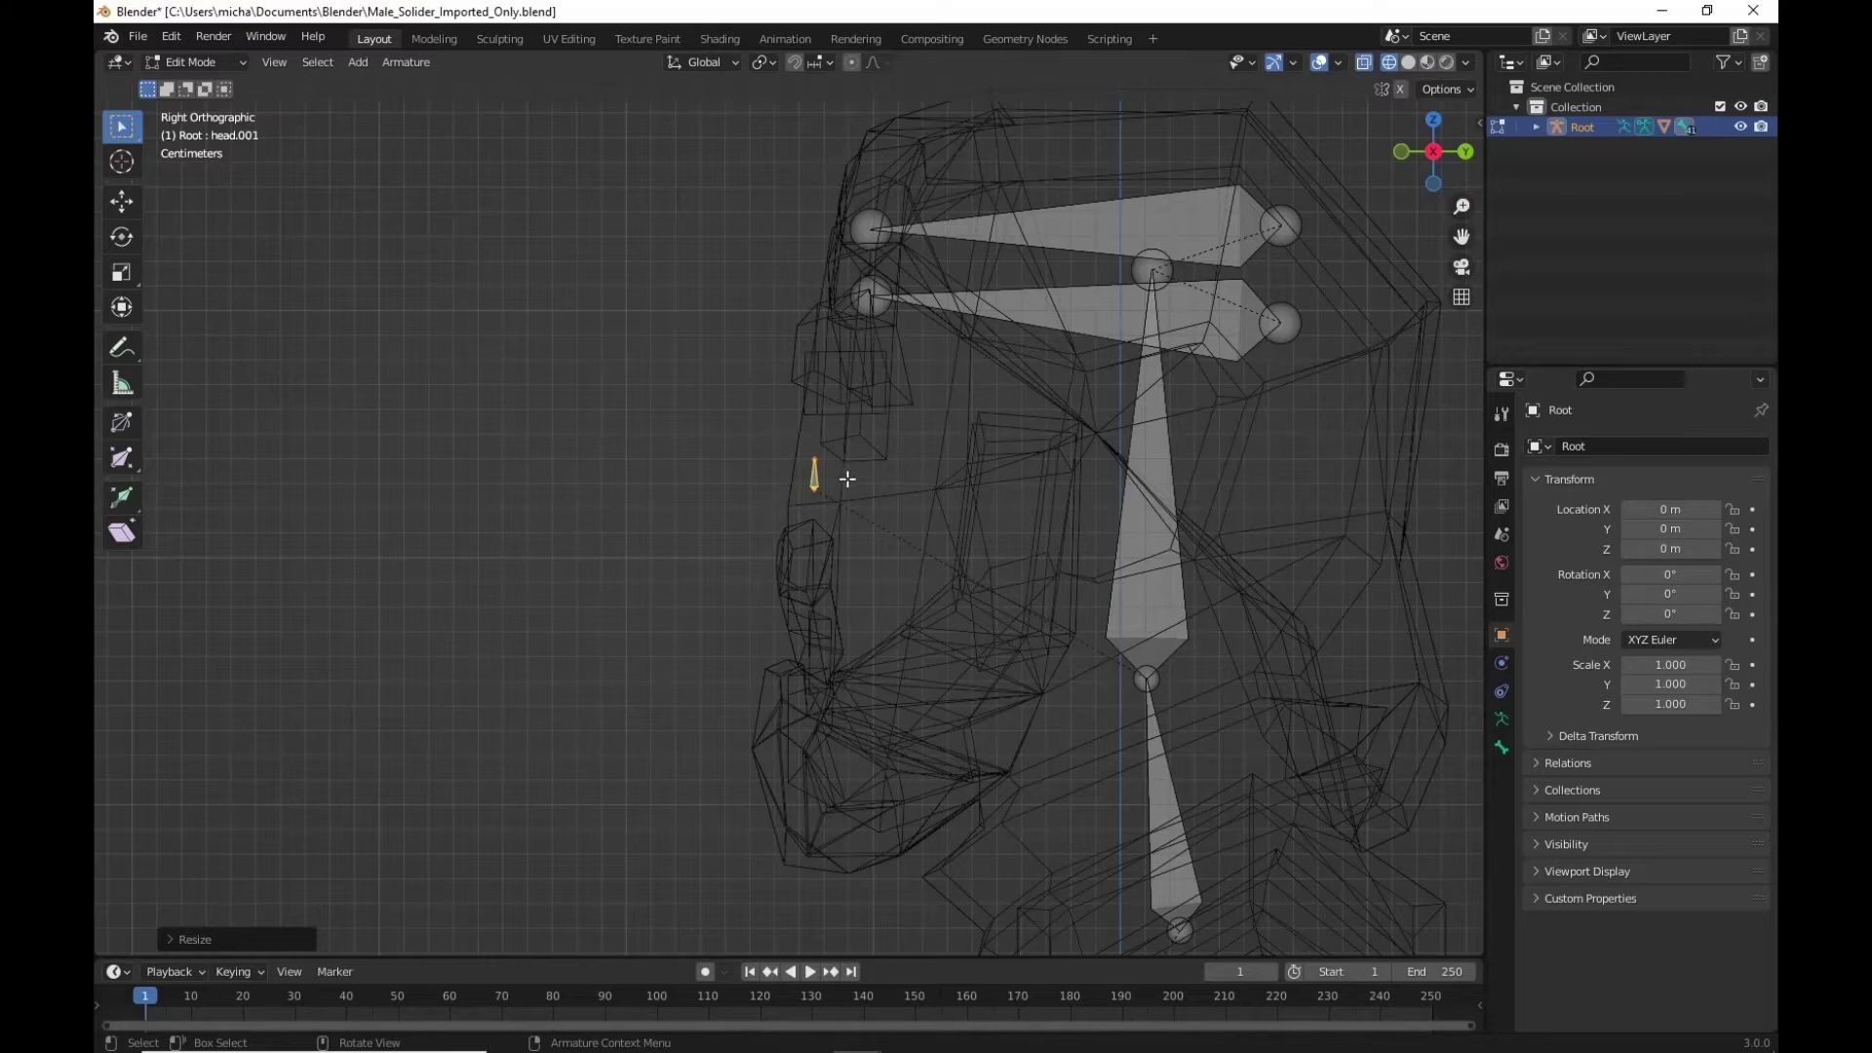
scroll(842, 452, up, 3)
key(s)
key(r)
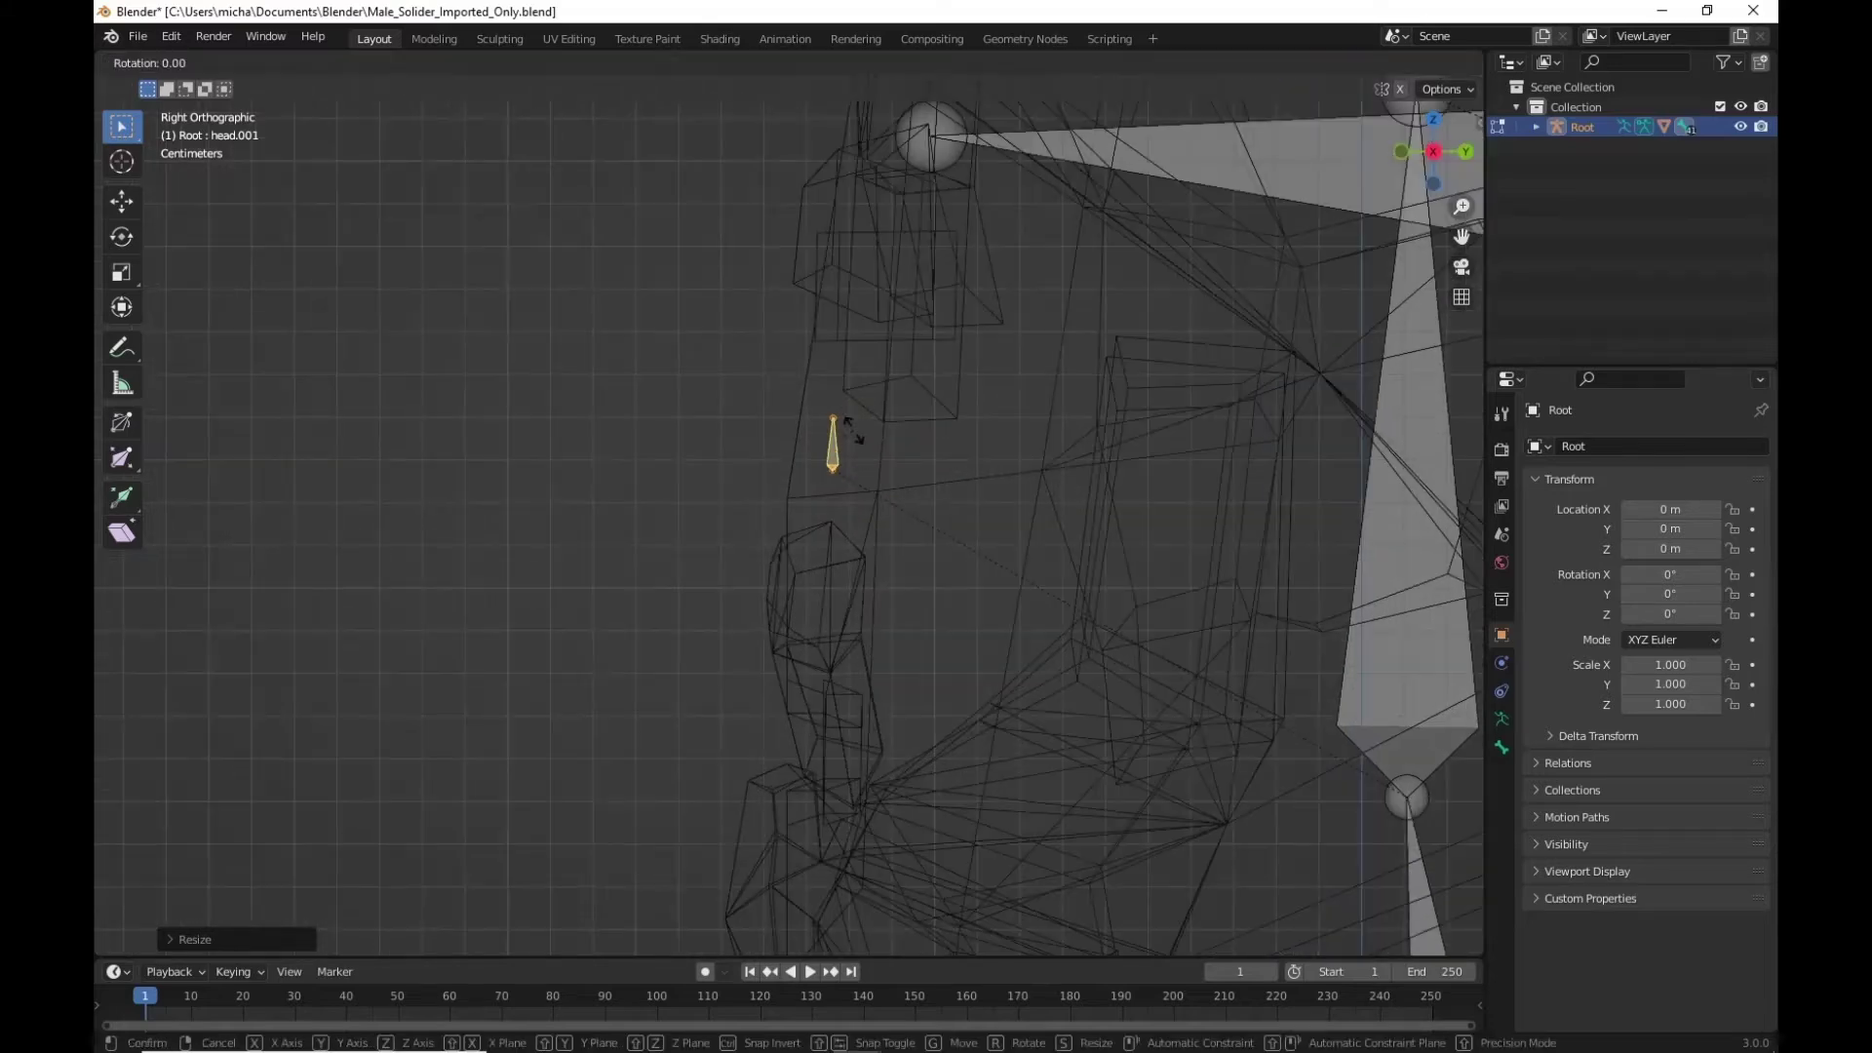
key(x)
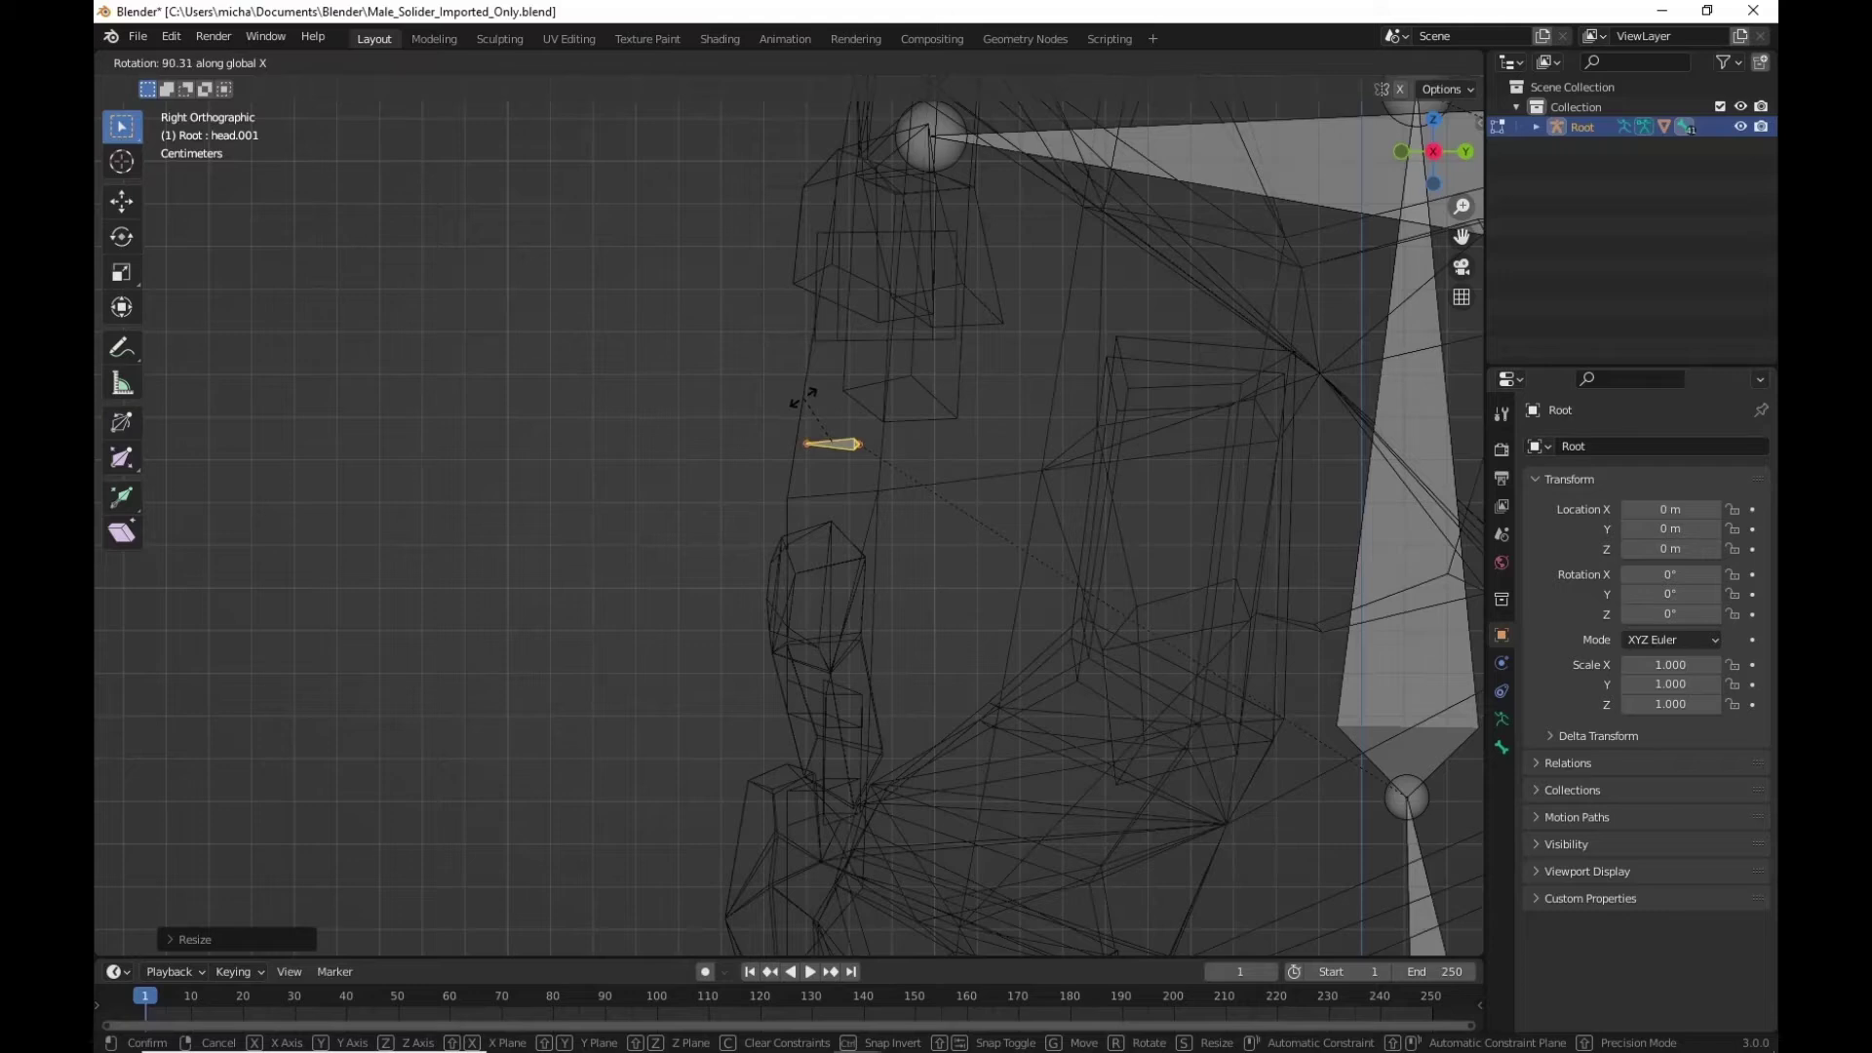
click(804, 399)
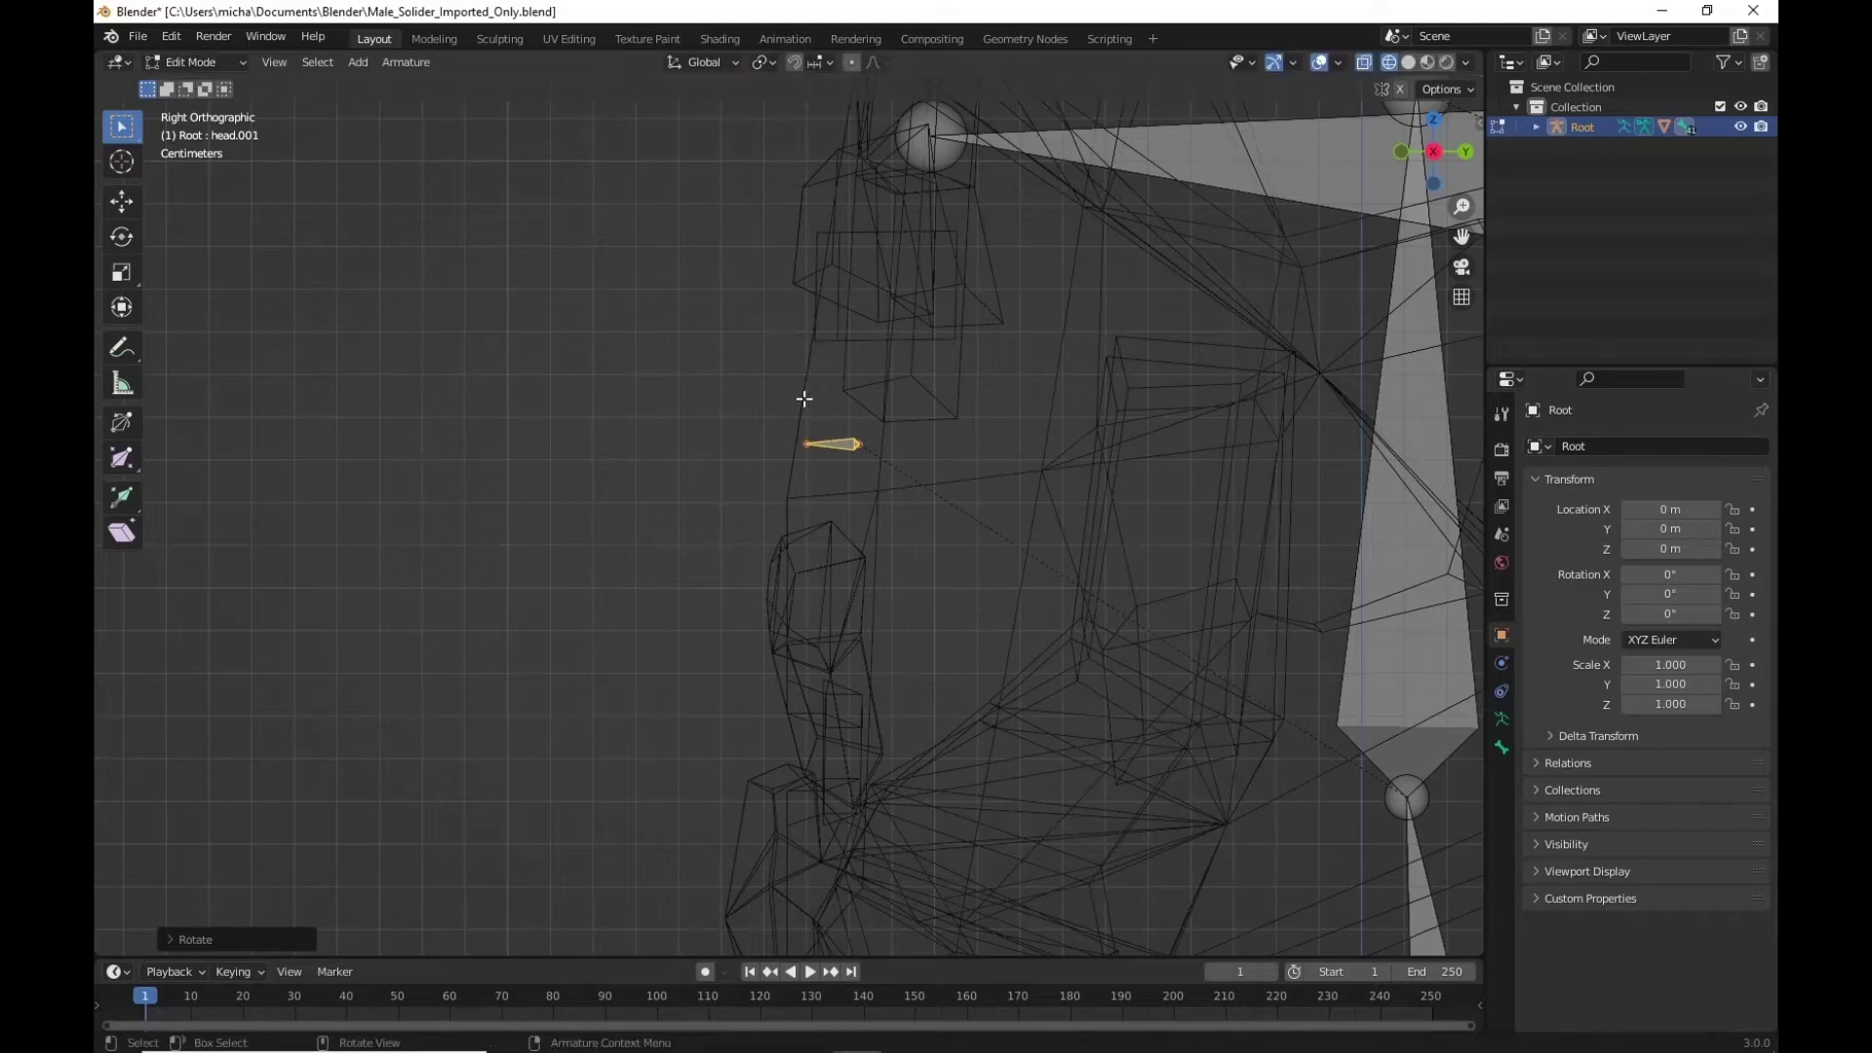
Clear the parent of the small face bone
right_click(839, 447)
mouse_move(844, 519)
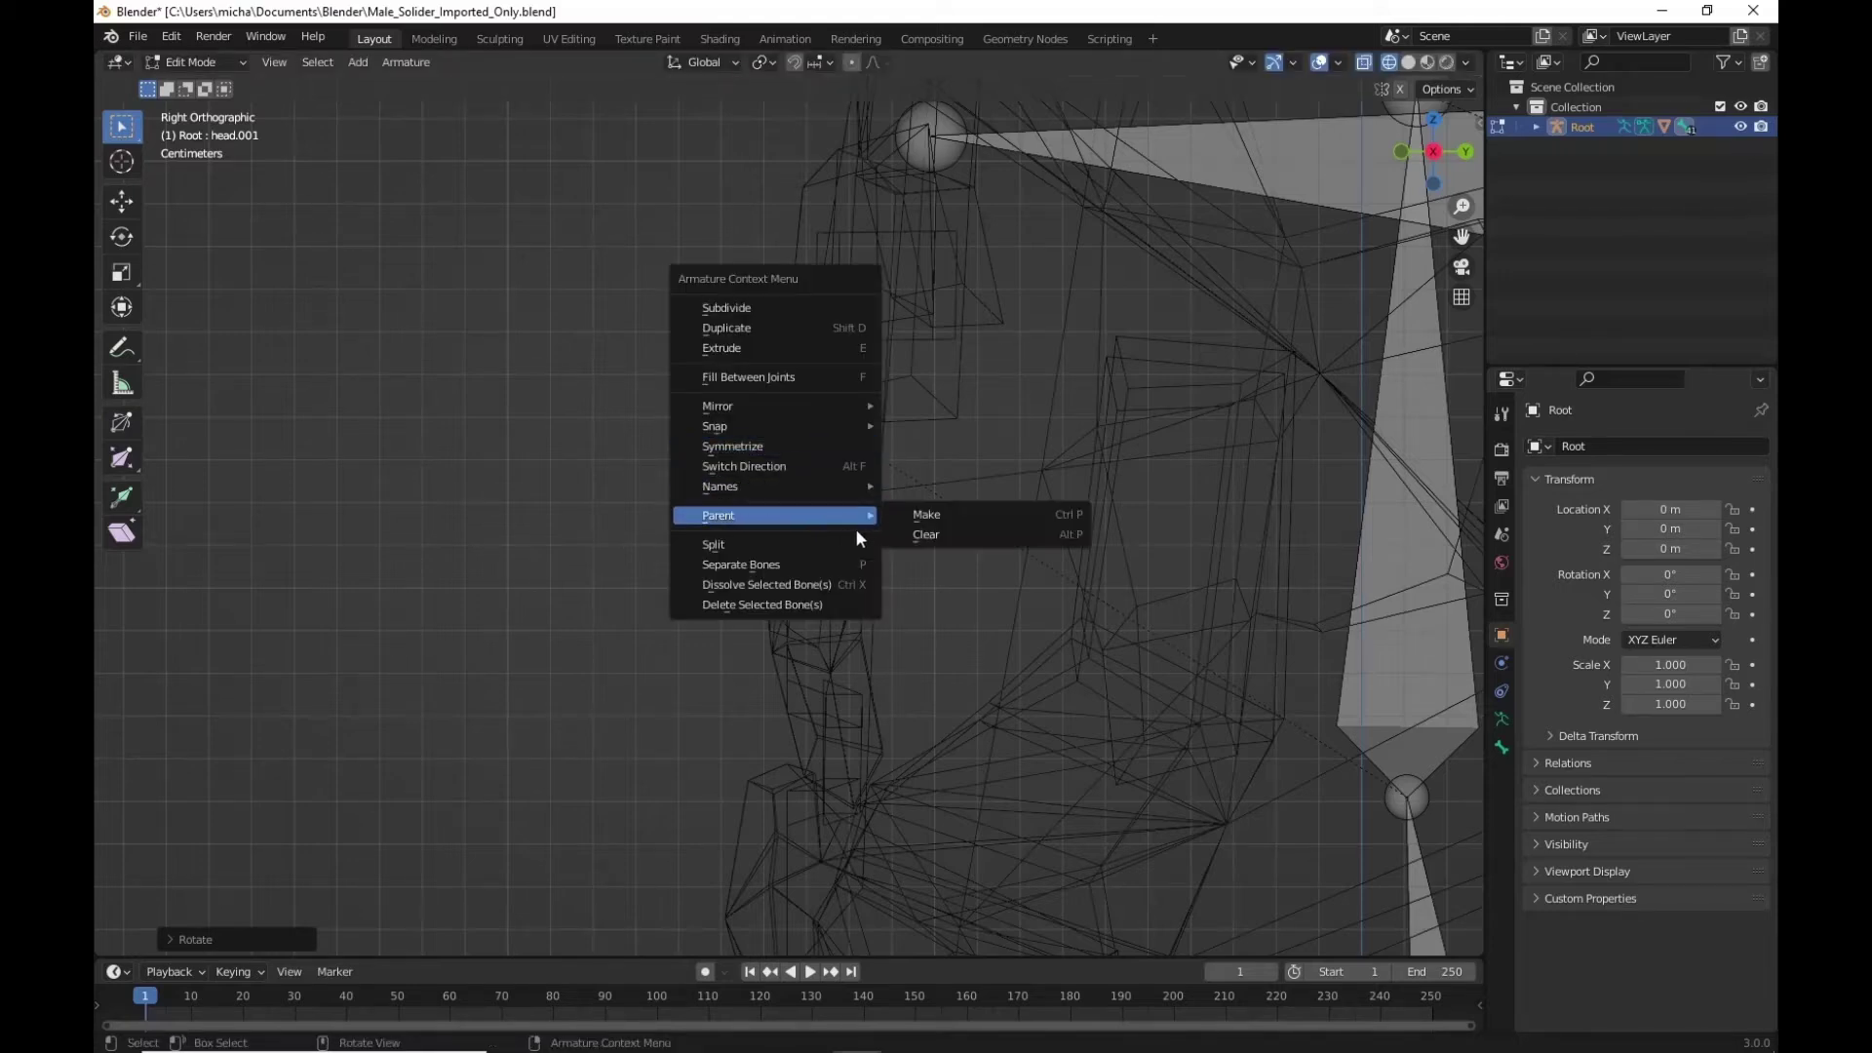
click(949, 536)
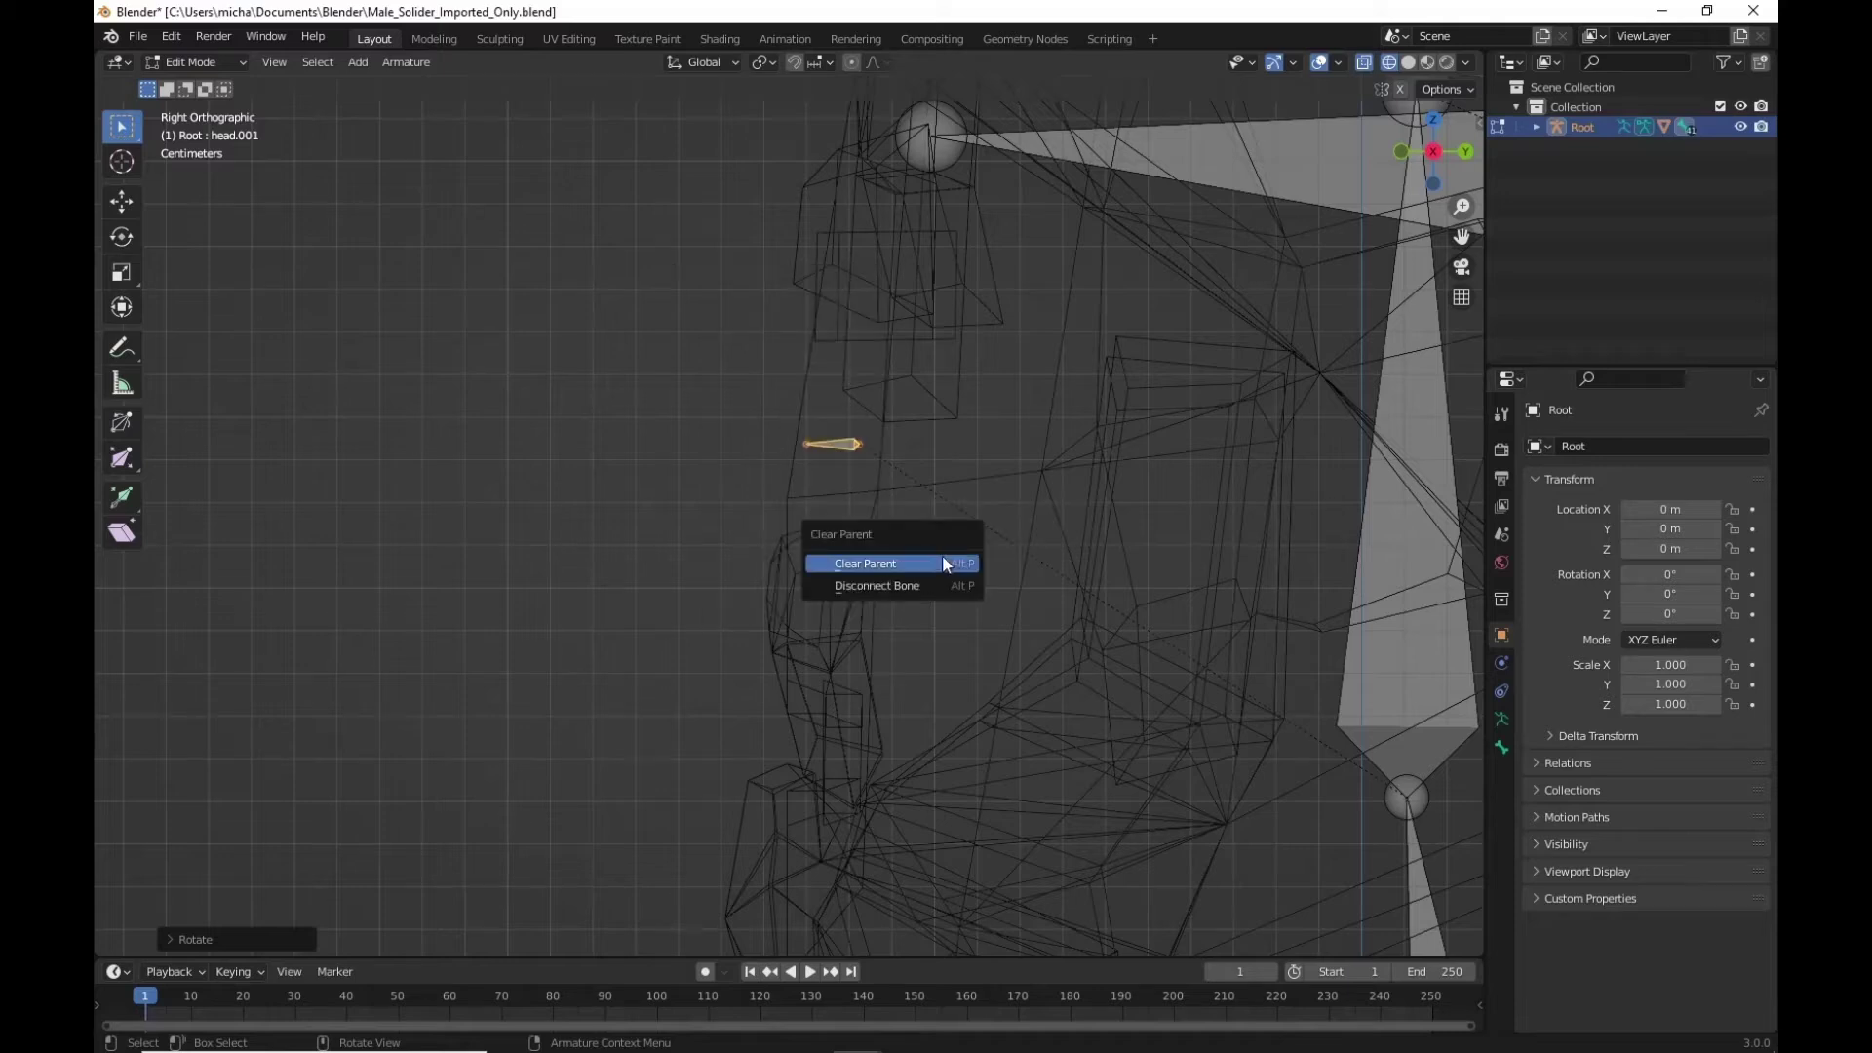
click(933, 564)
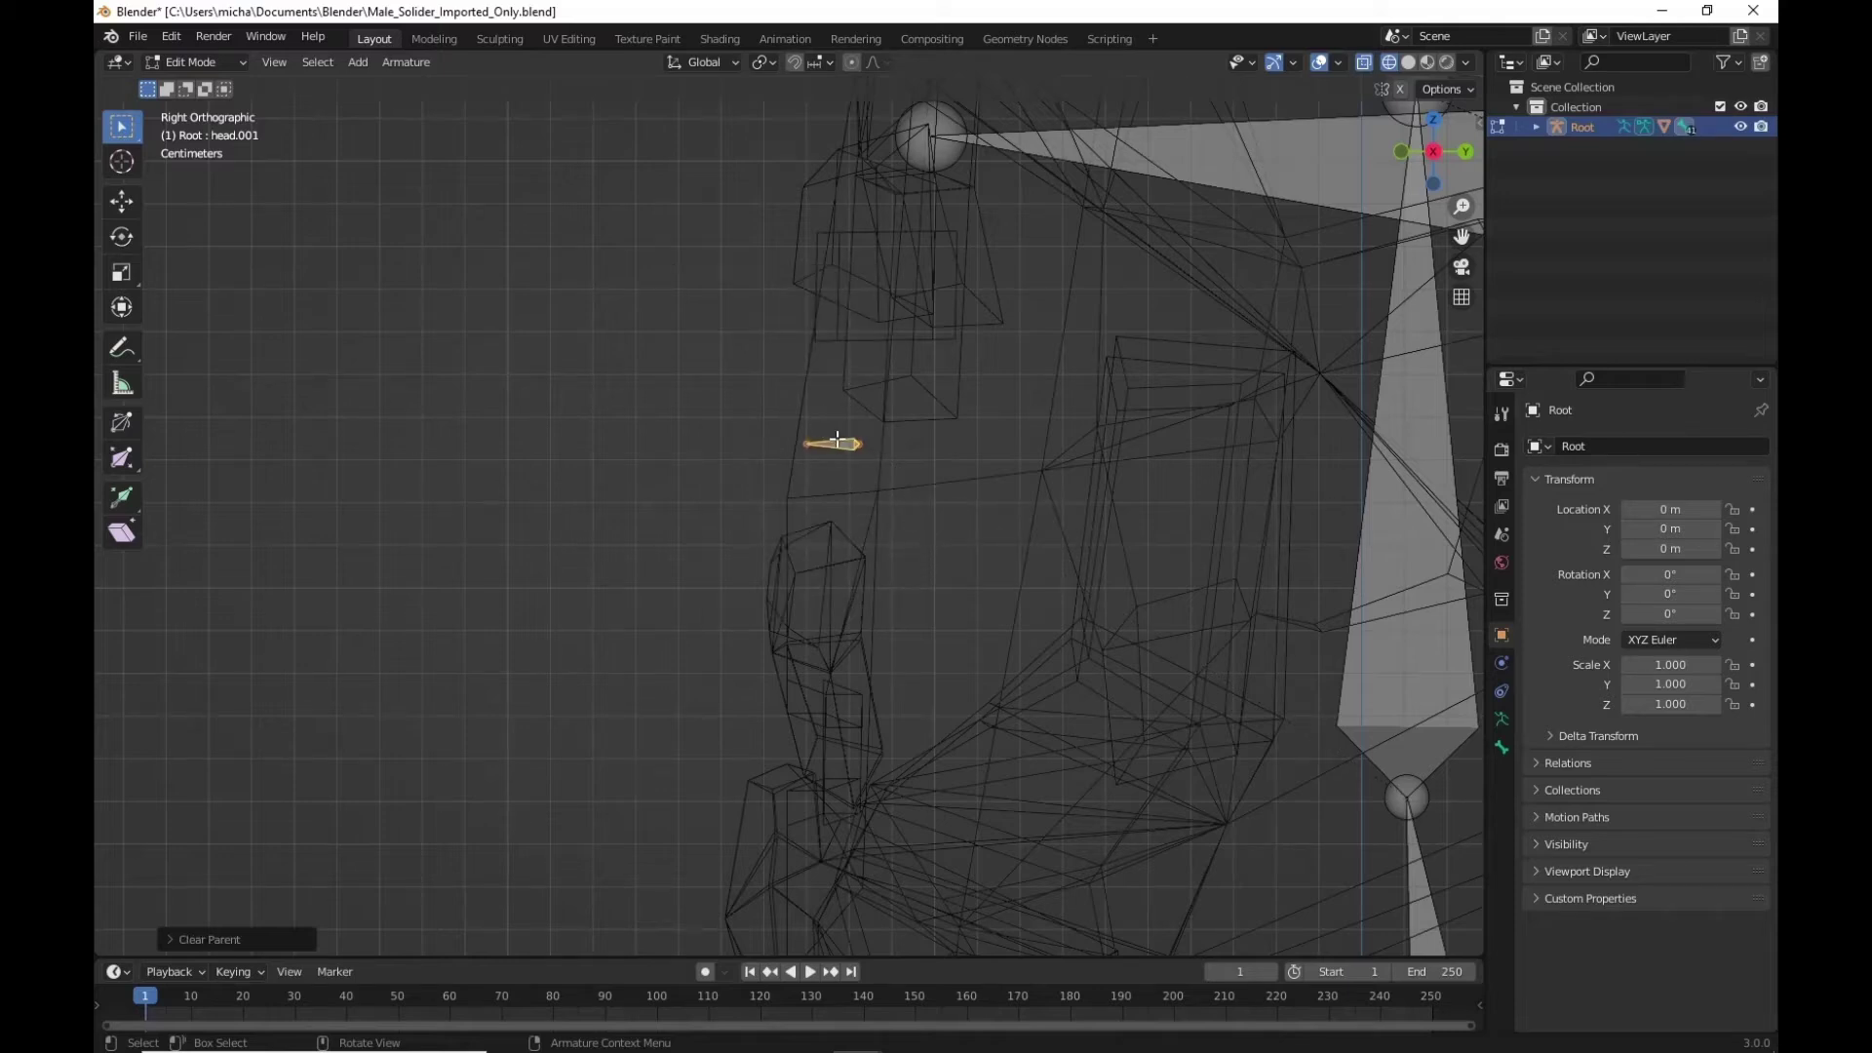
Move the small bone down along Z to the upper lip and slightly forward along Y
key(g)
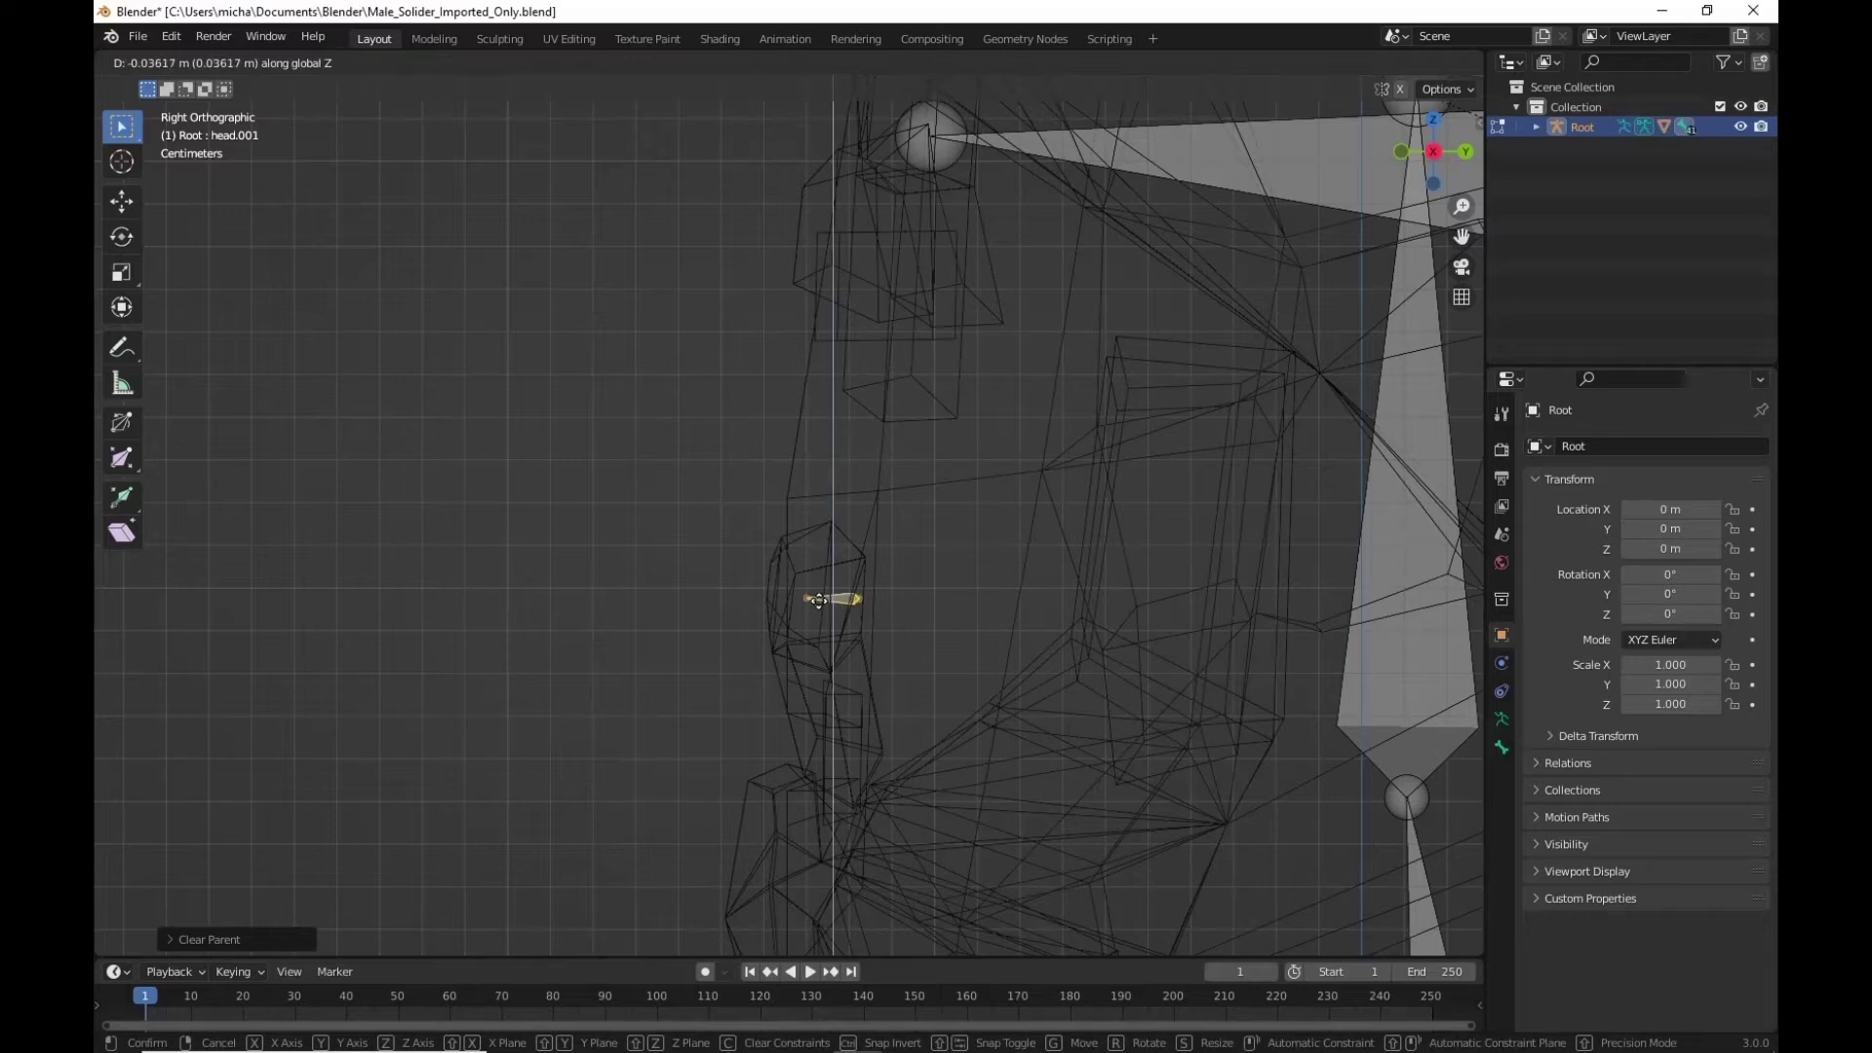
click(847, 681)
key(g)
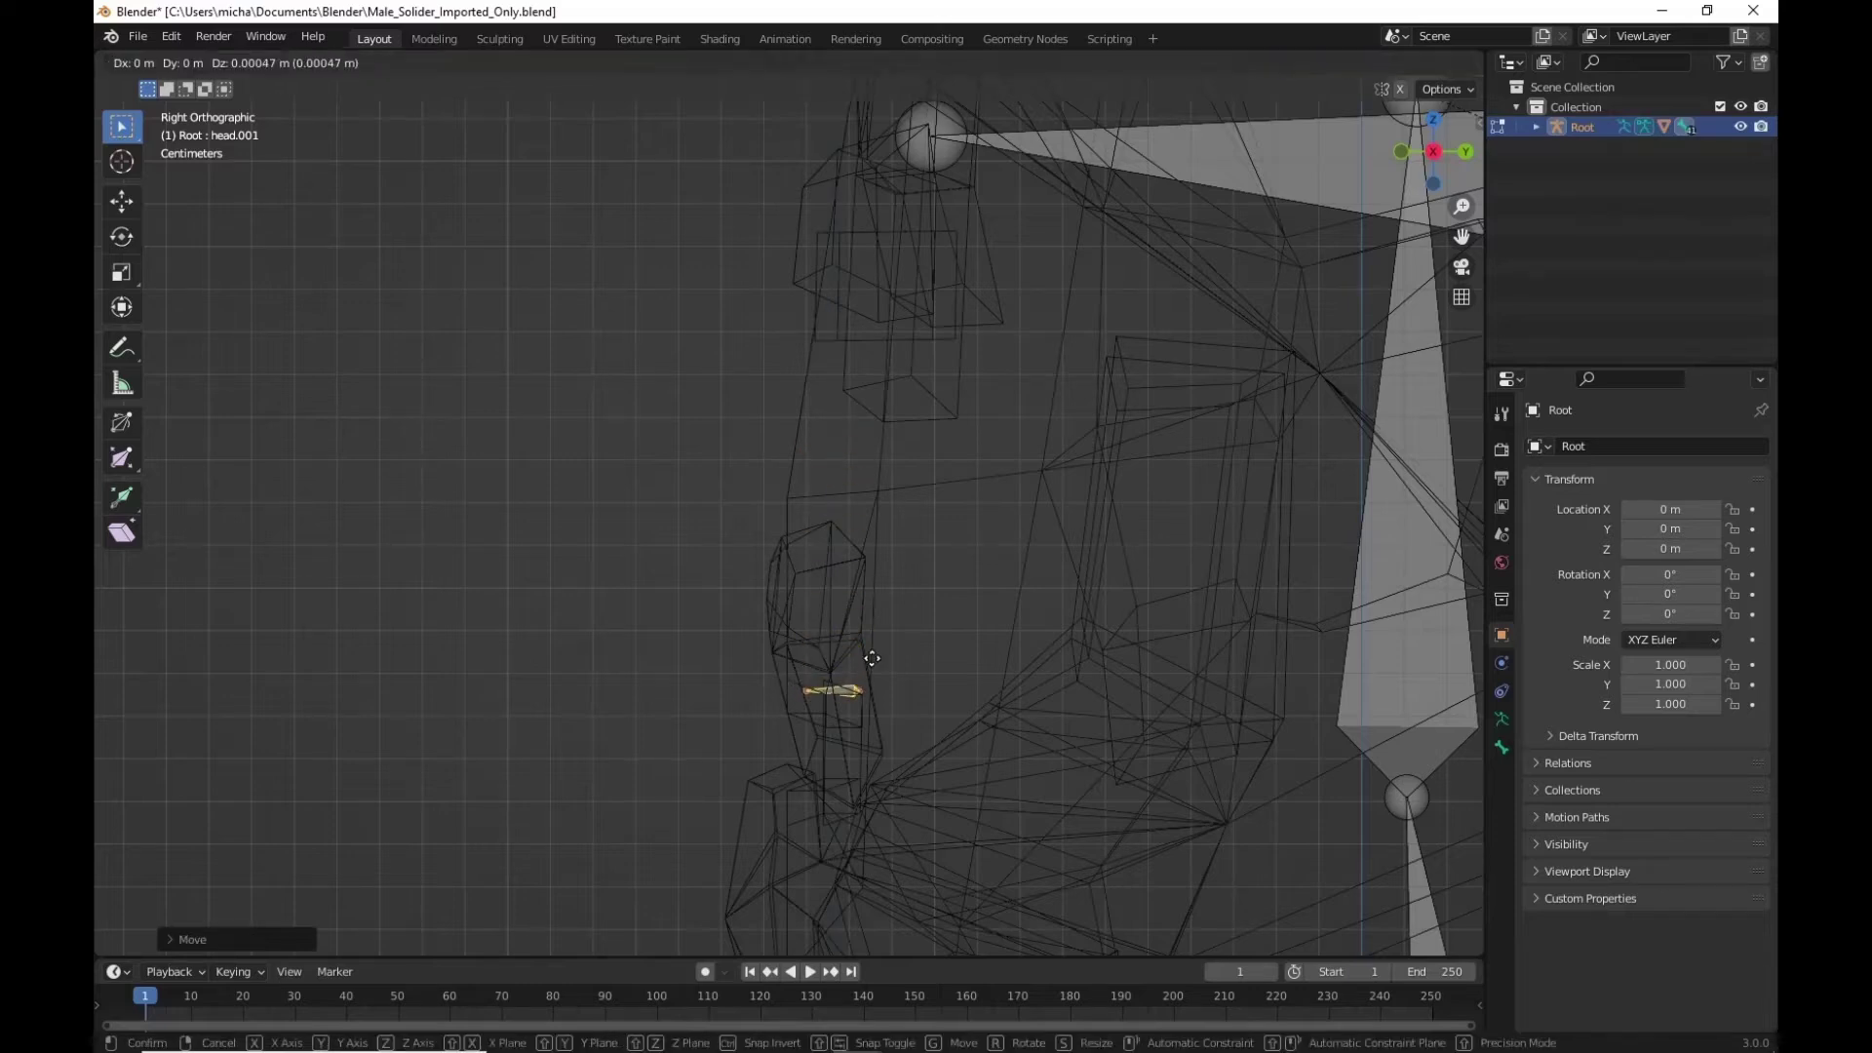
key(z)
click(873, 665)
key(g)
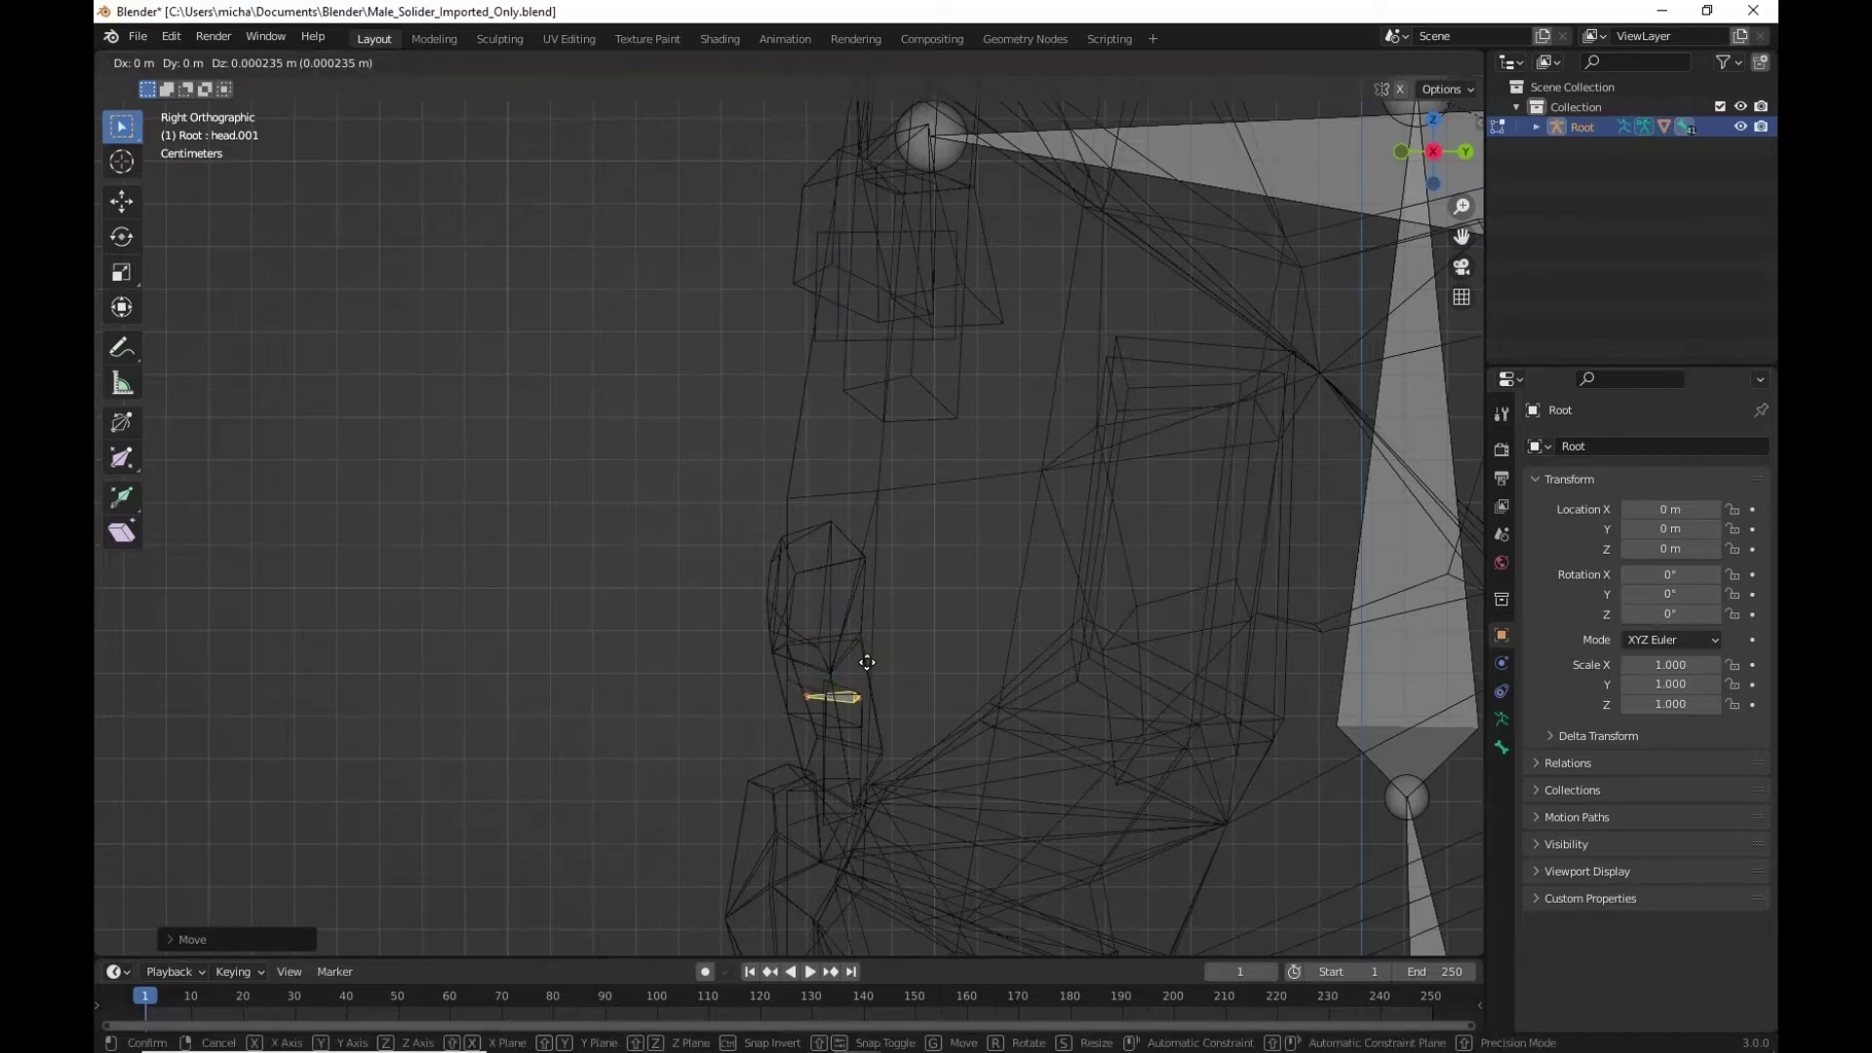
key(y)
click(855, 660)
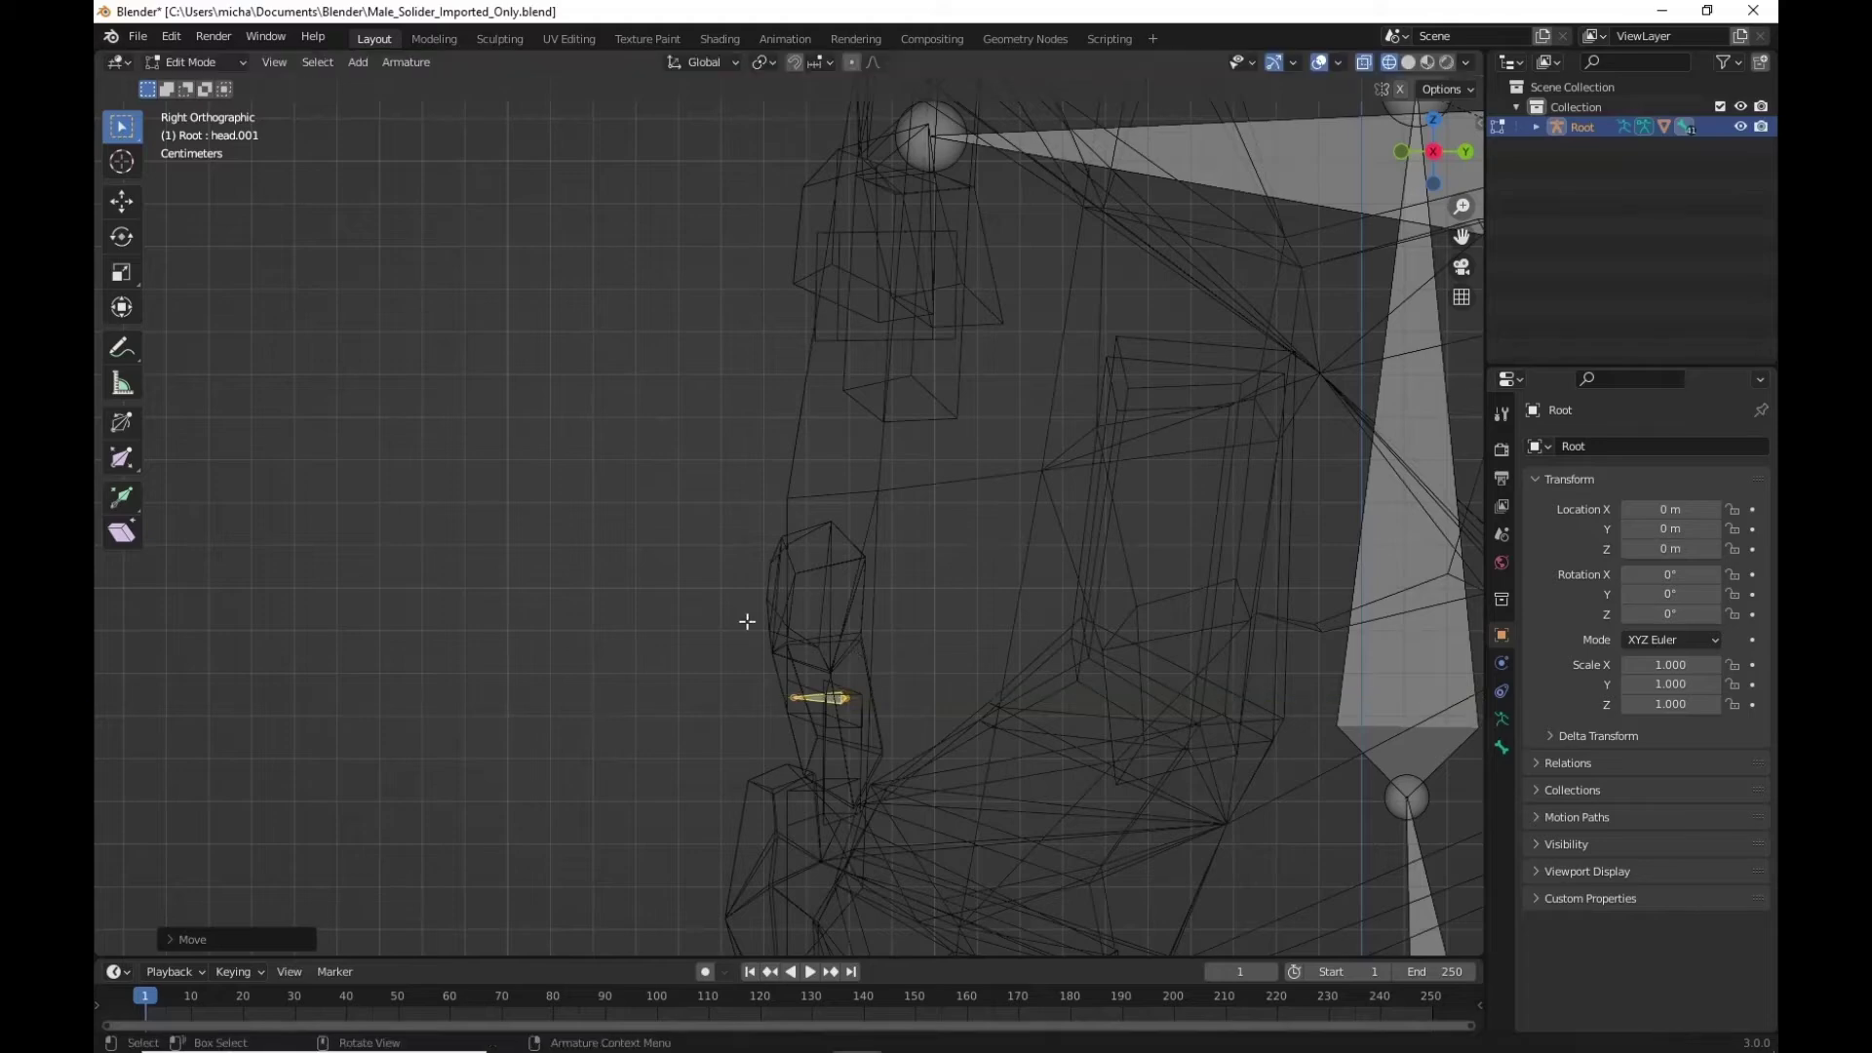
In front orthographic view, move the upper lip bone about -0.004 m along the X axis
click(1403, 153)
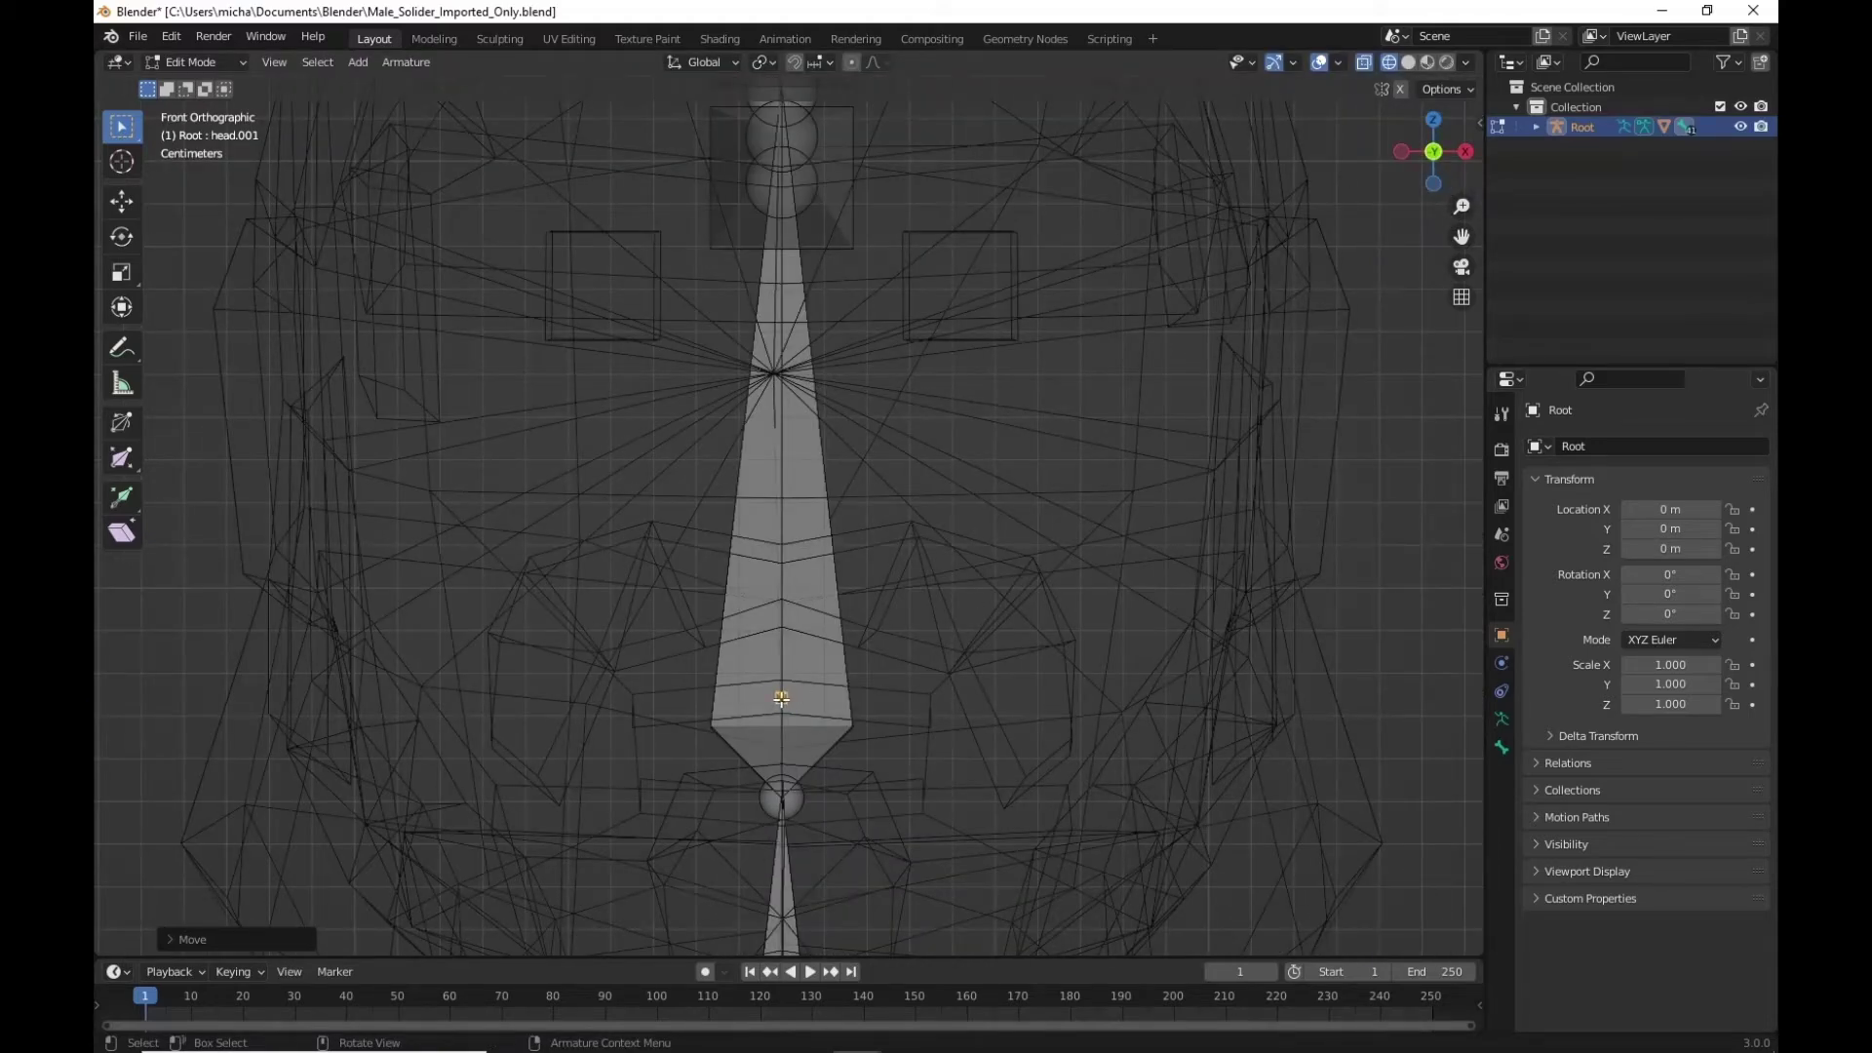
key(g)
key(x)
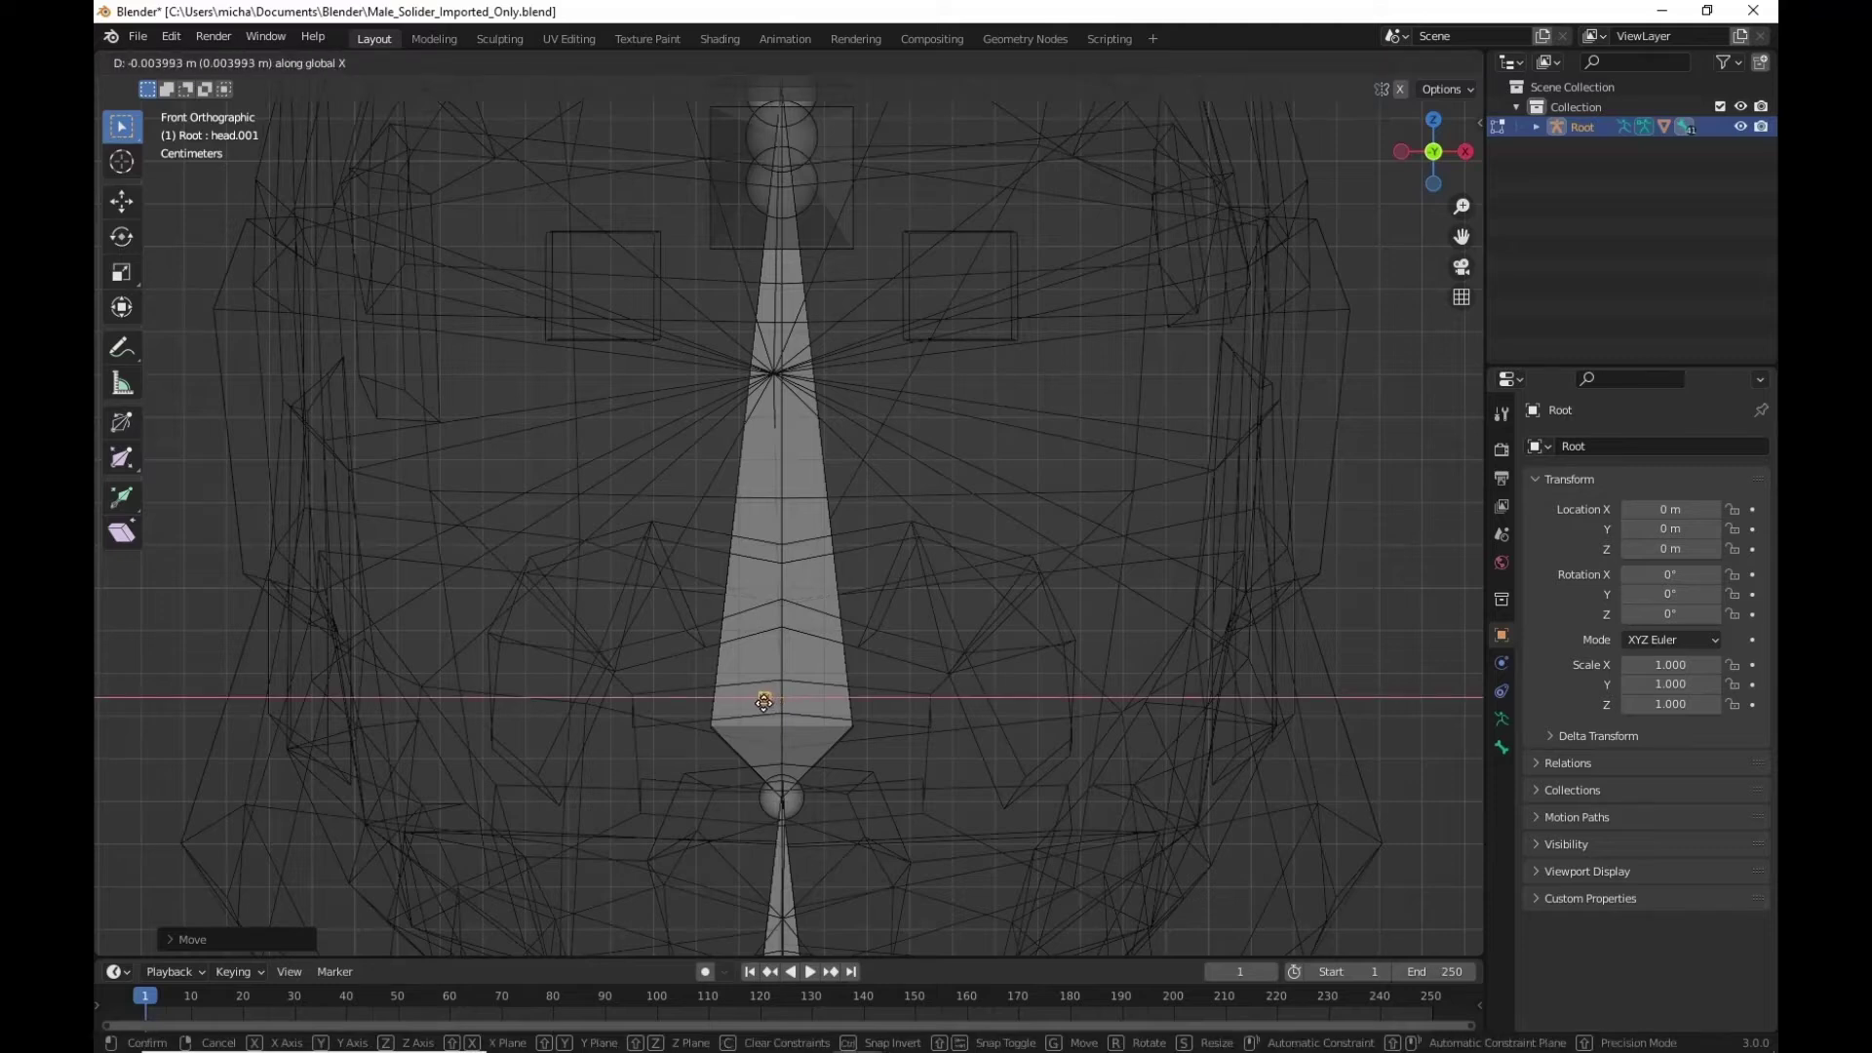
click(764, 702)
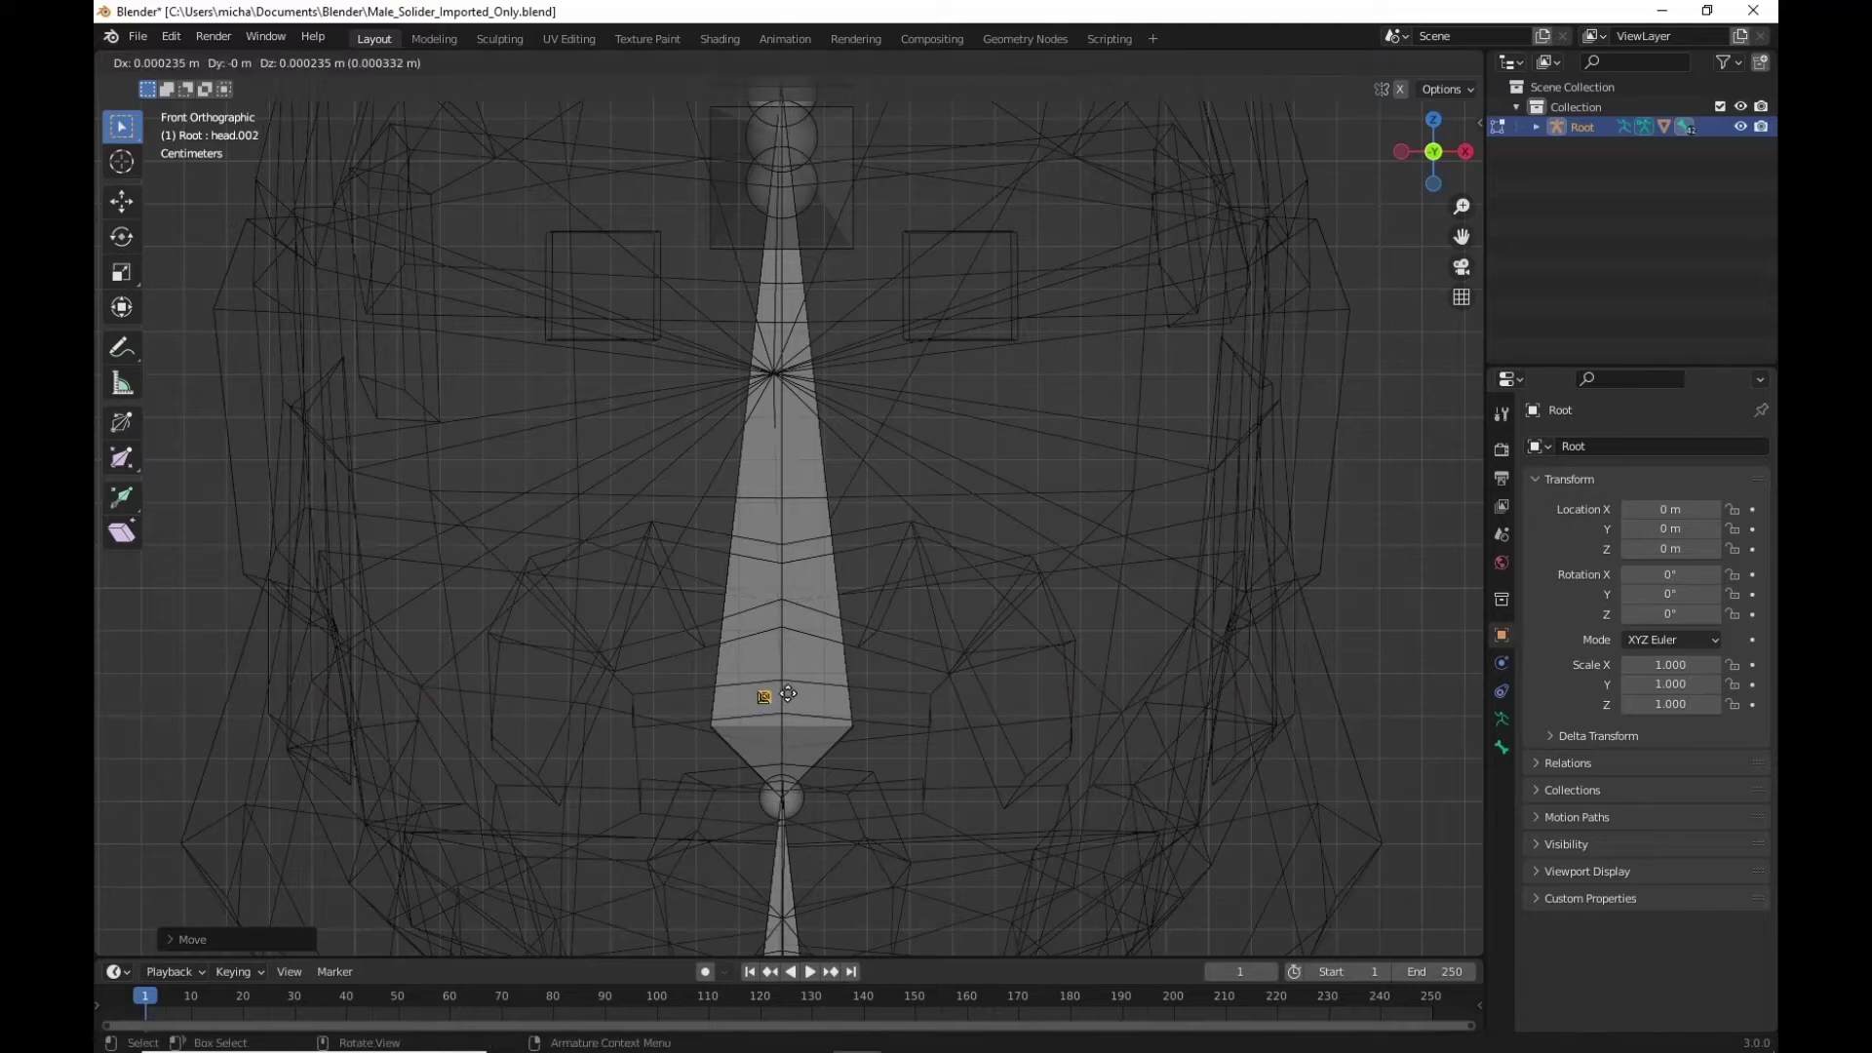
Duplicate the upper lip bone about 0.026 m down along the Z axis to the lower lip
key(e)
key(z)
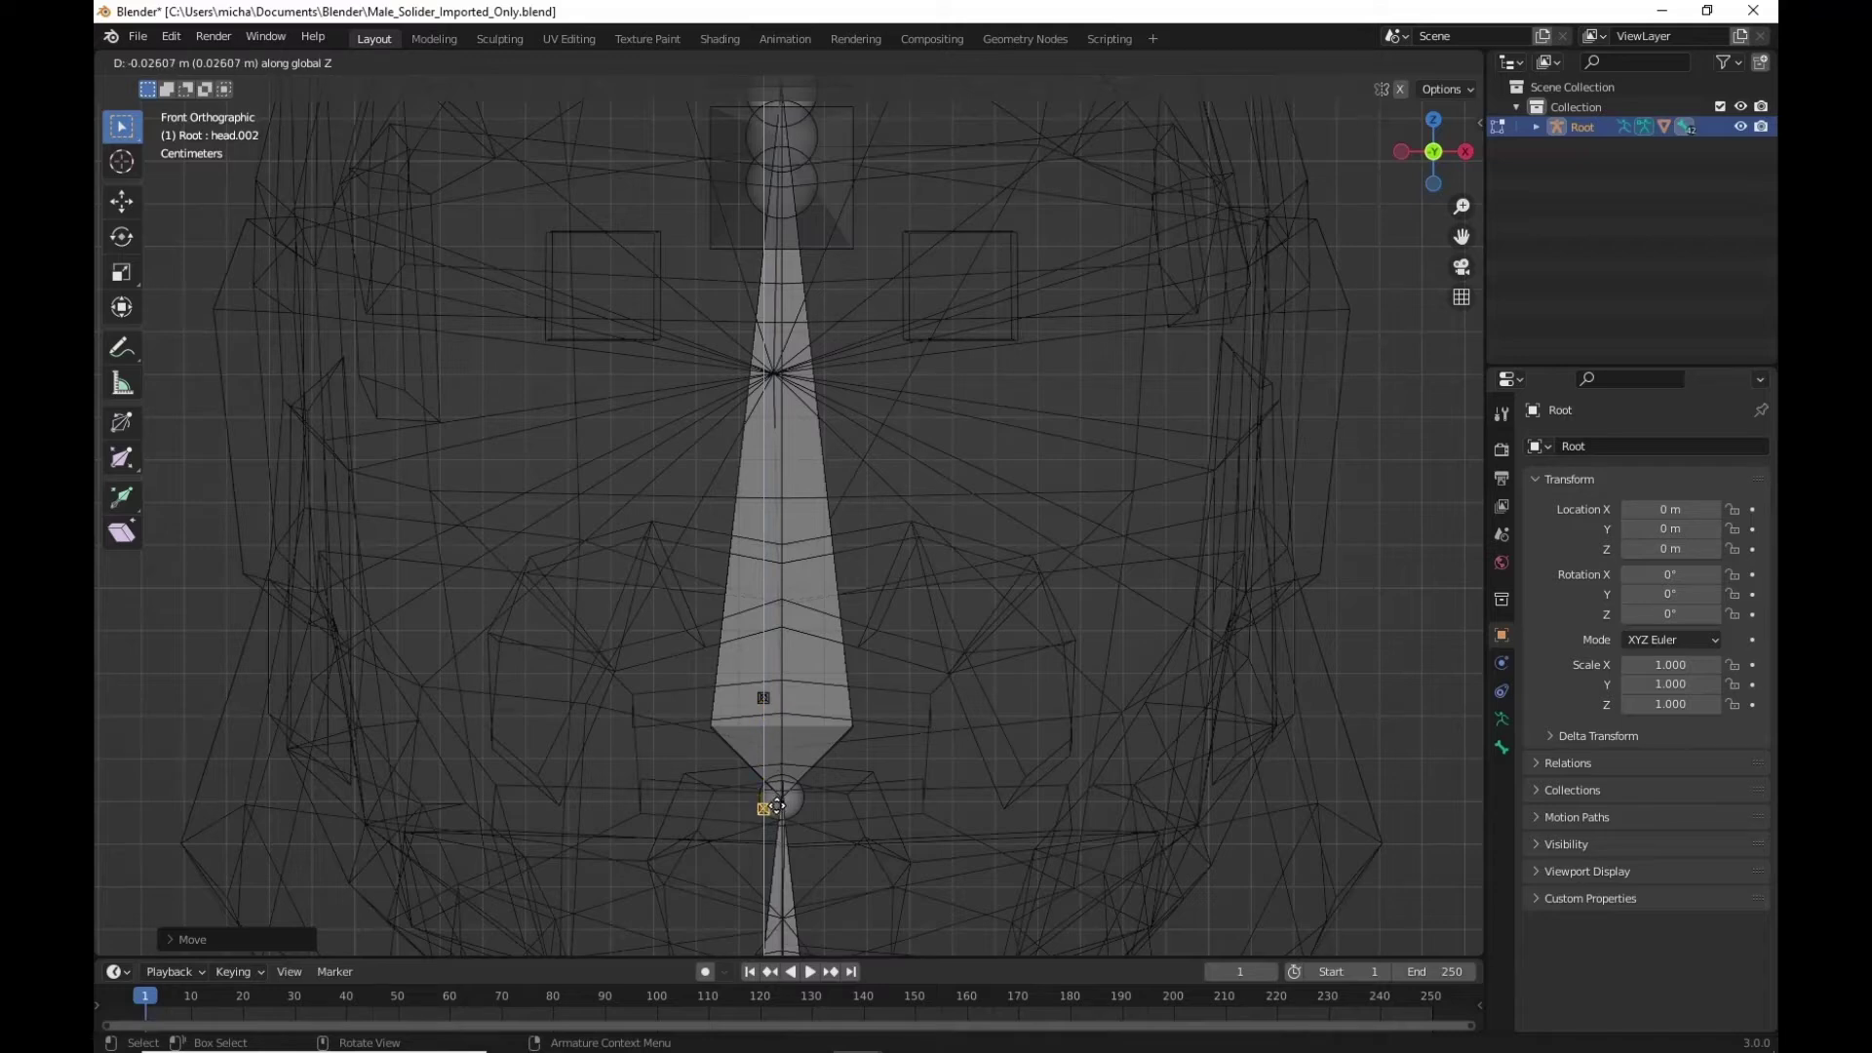
click(777, 805)
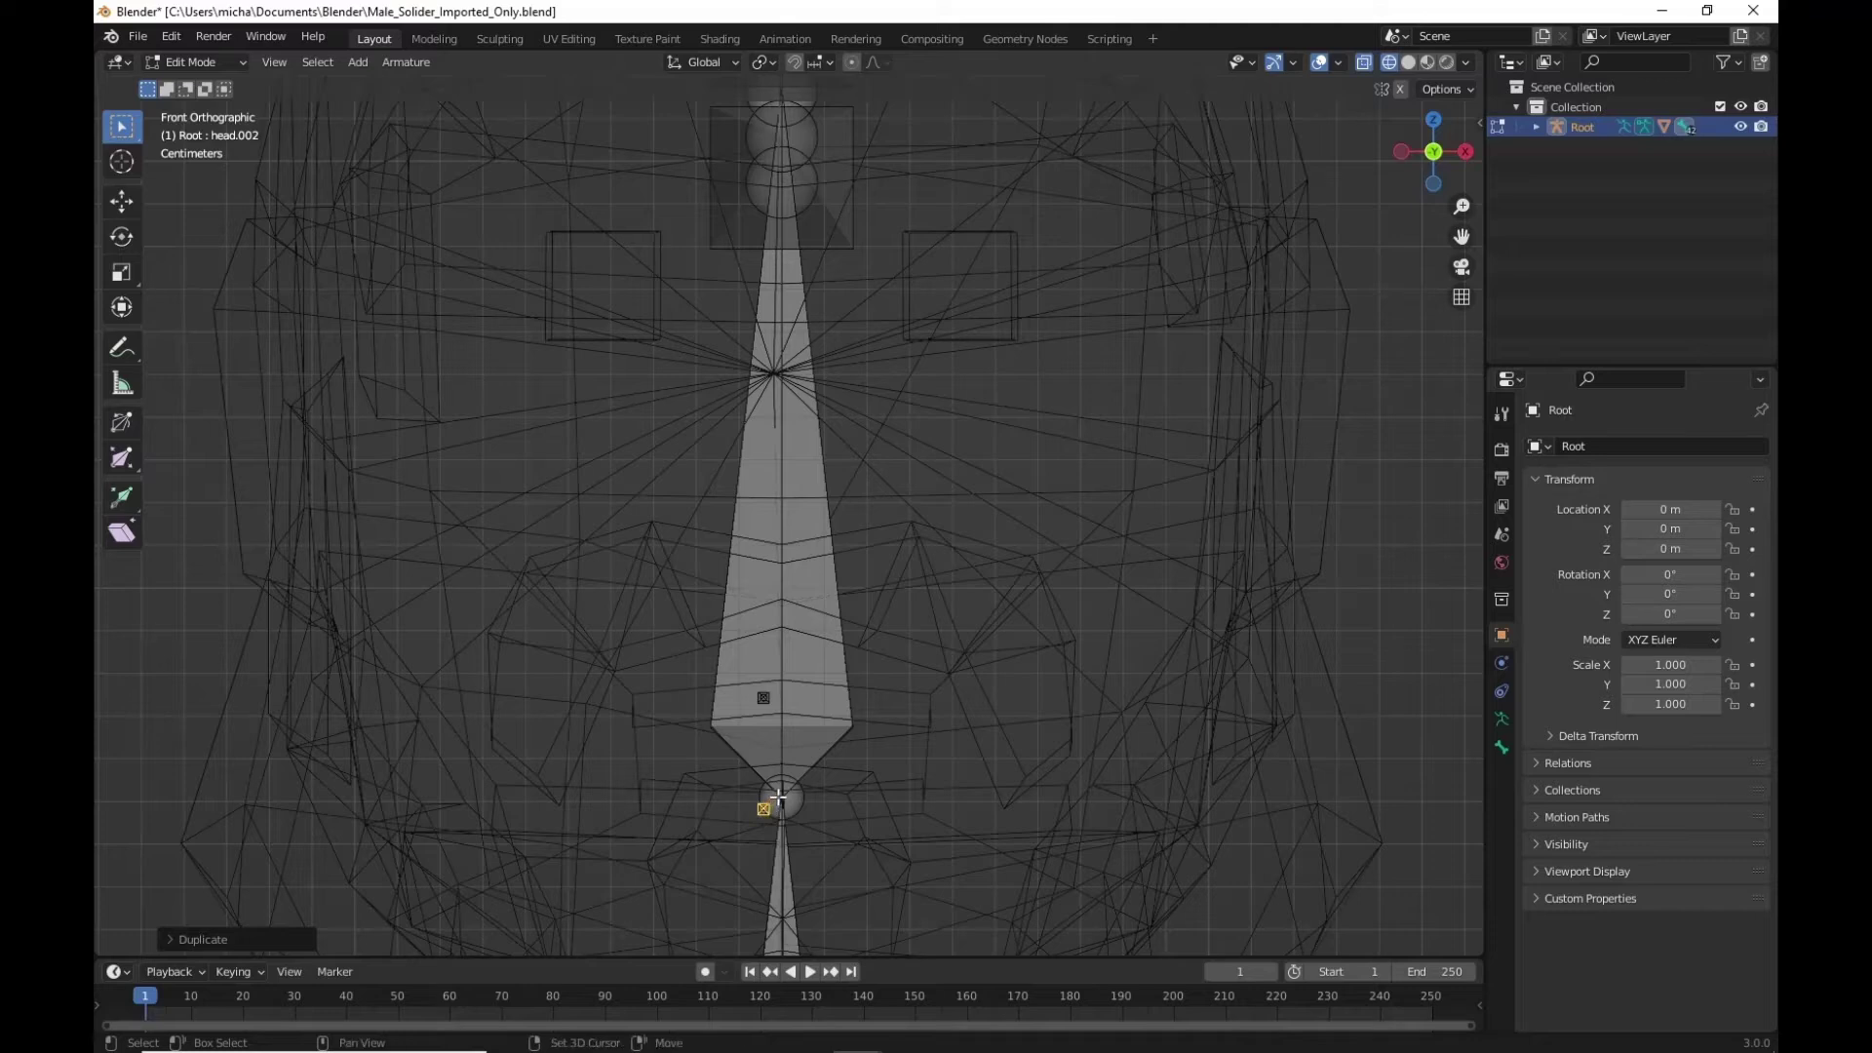
Duplicate the lower lip bone along negative X to the mouth's lower corner and raise the copy slightly along Z
key(shift+d)
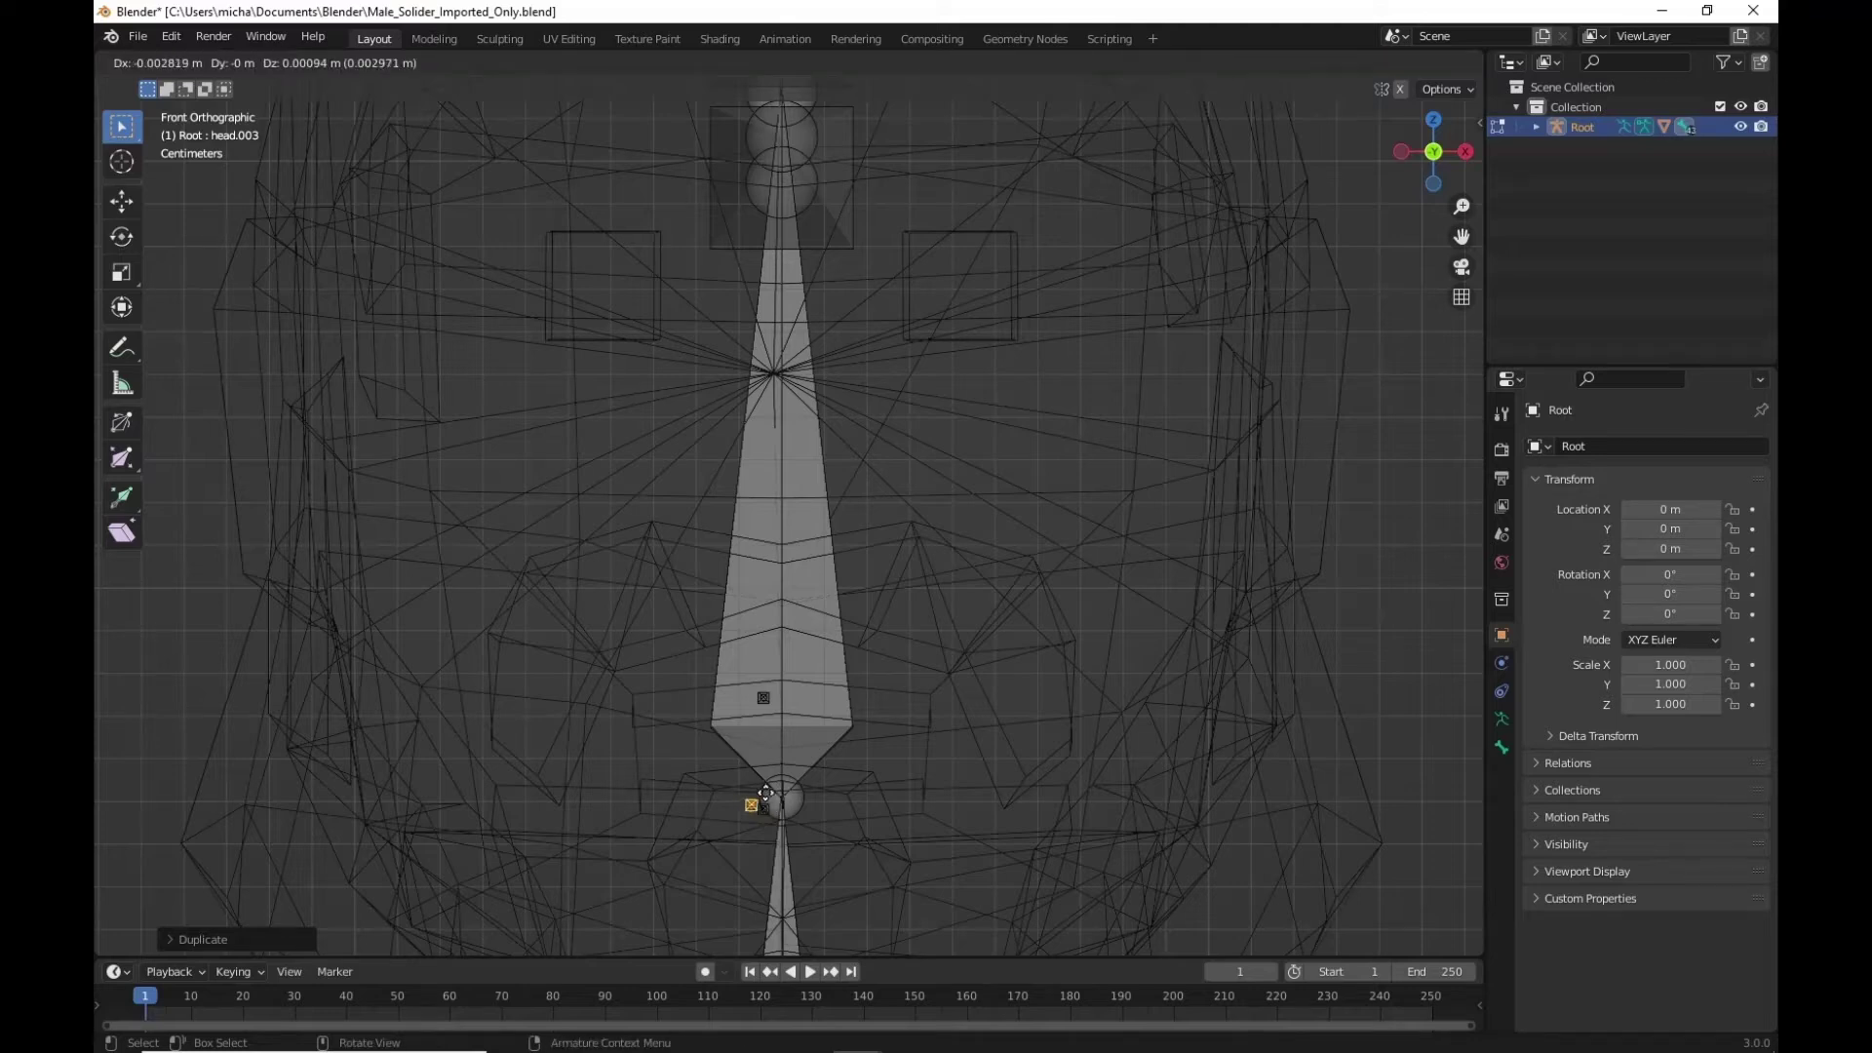
key(x)
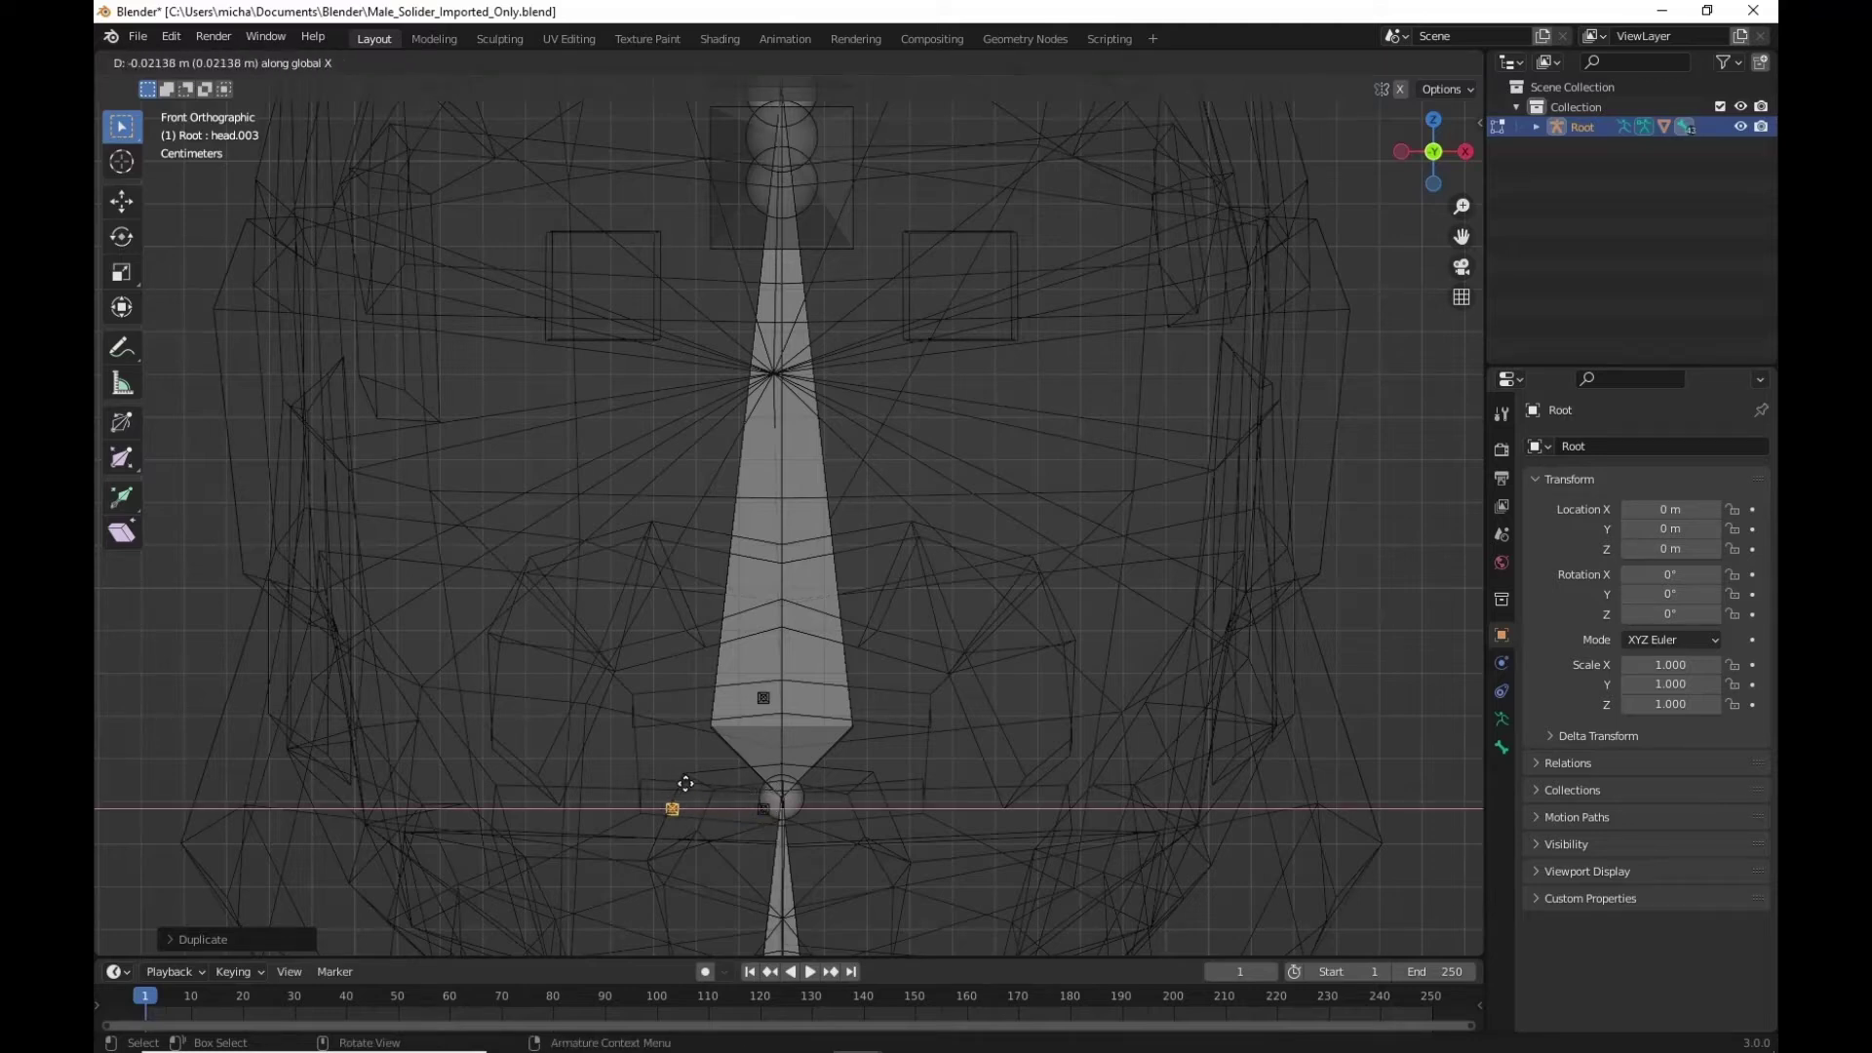
click(670, 784)
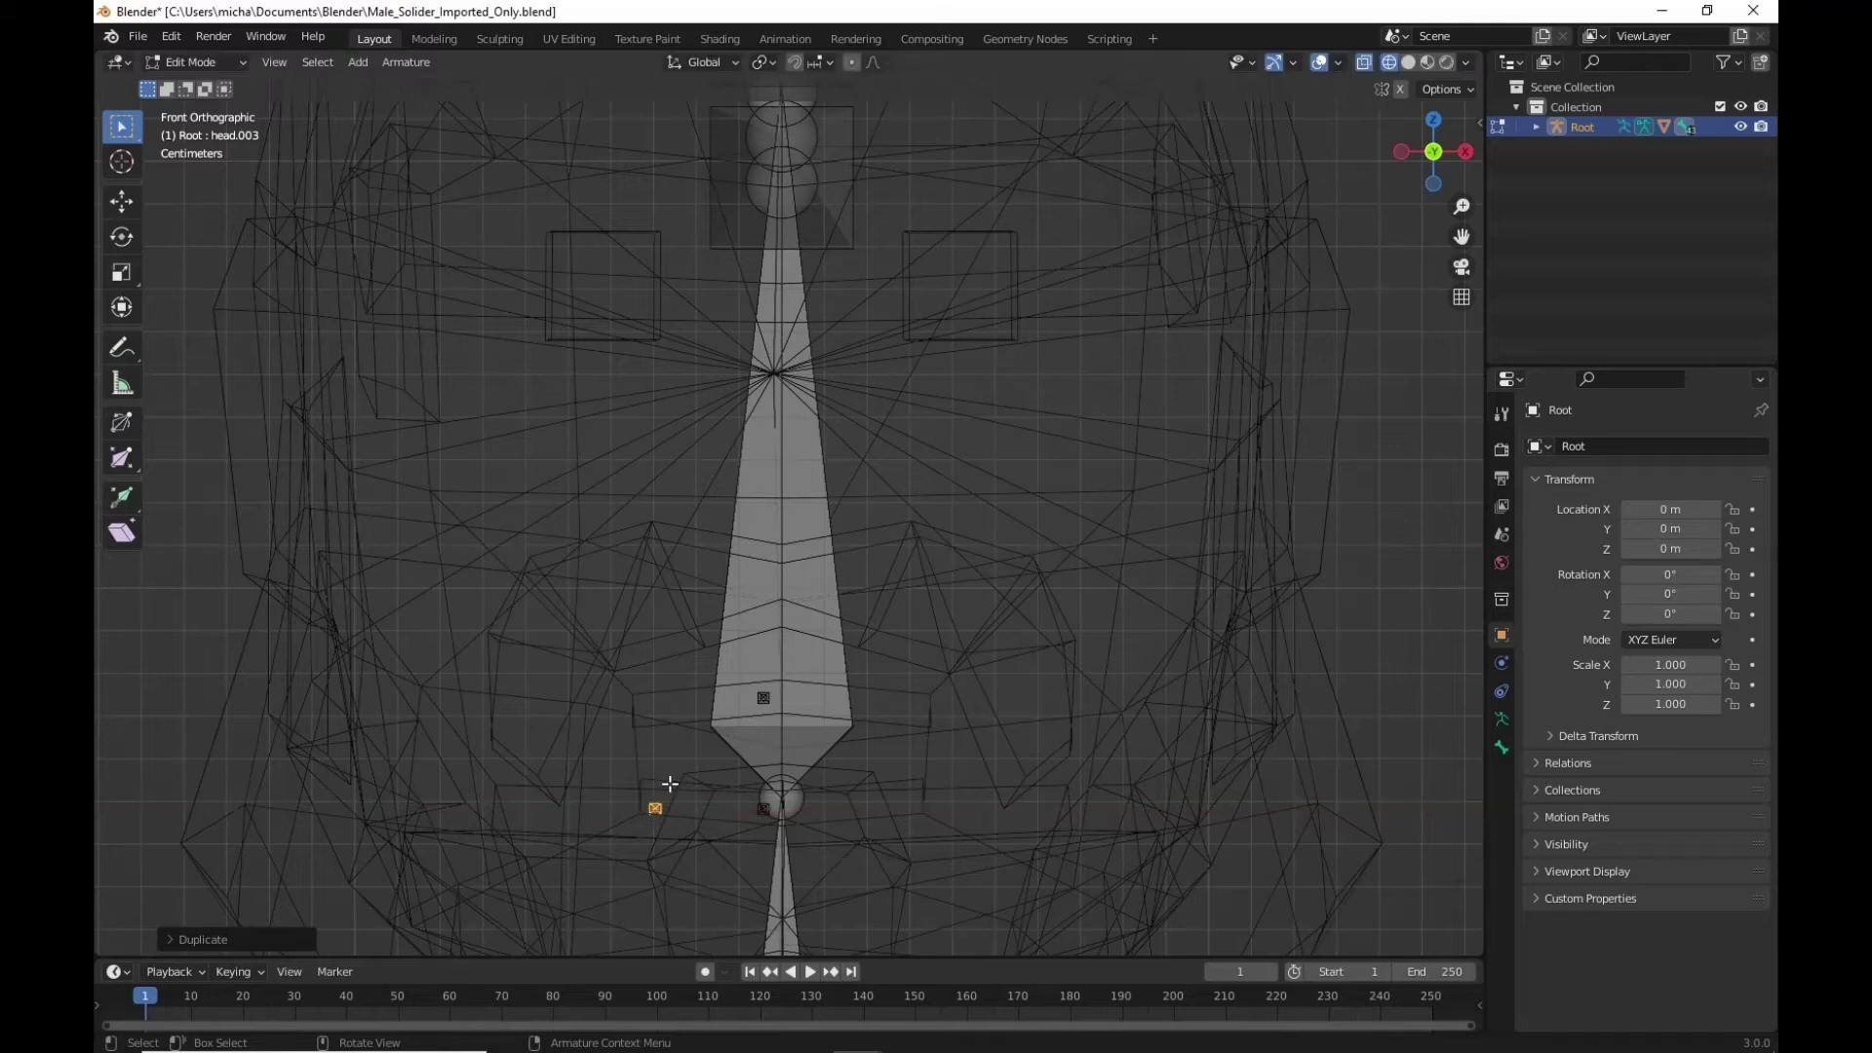
key(g)
key(z)
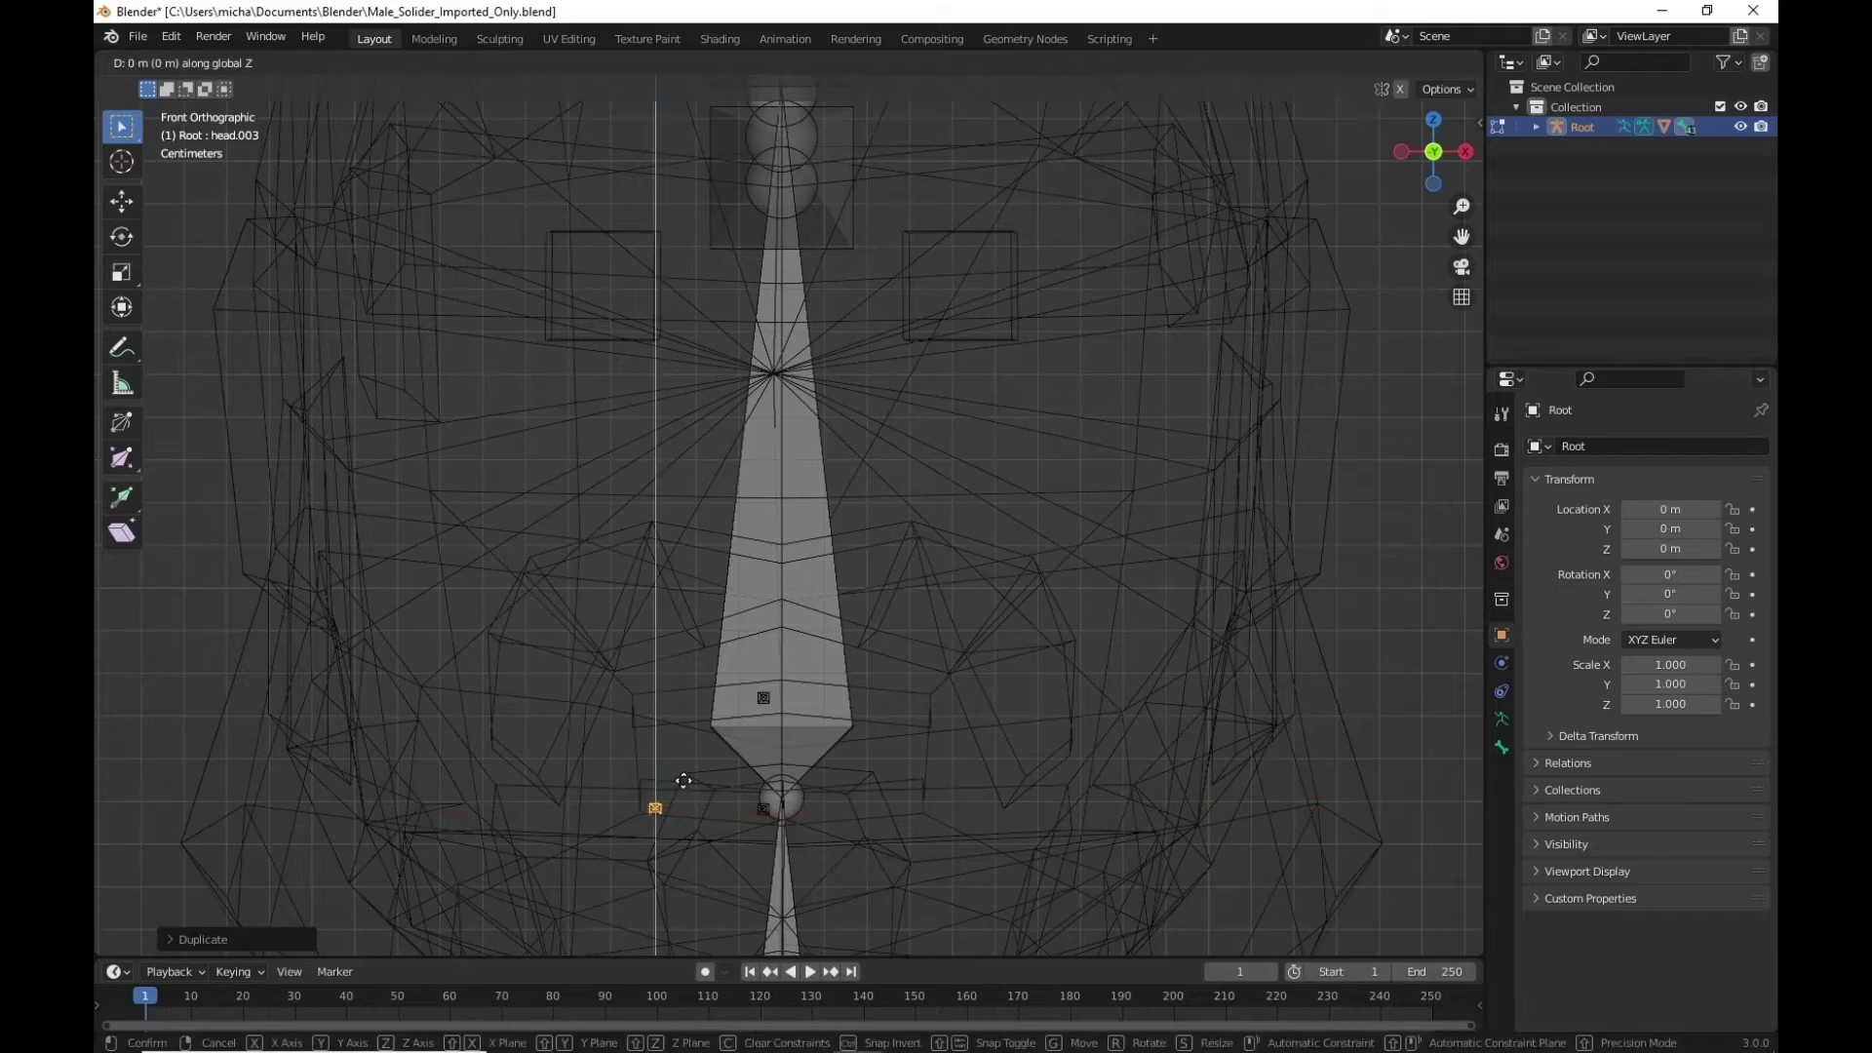
key(z)
click(688, 769)
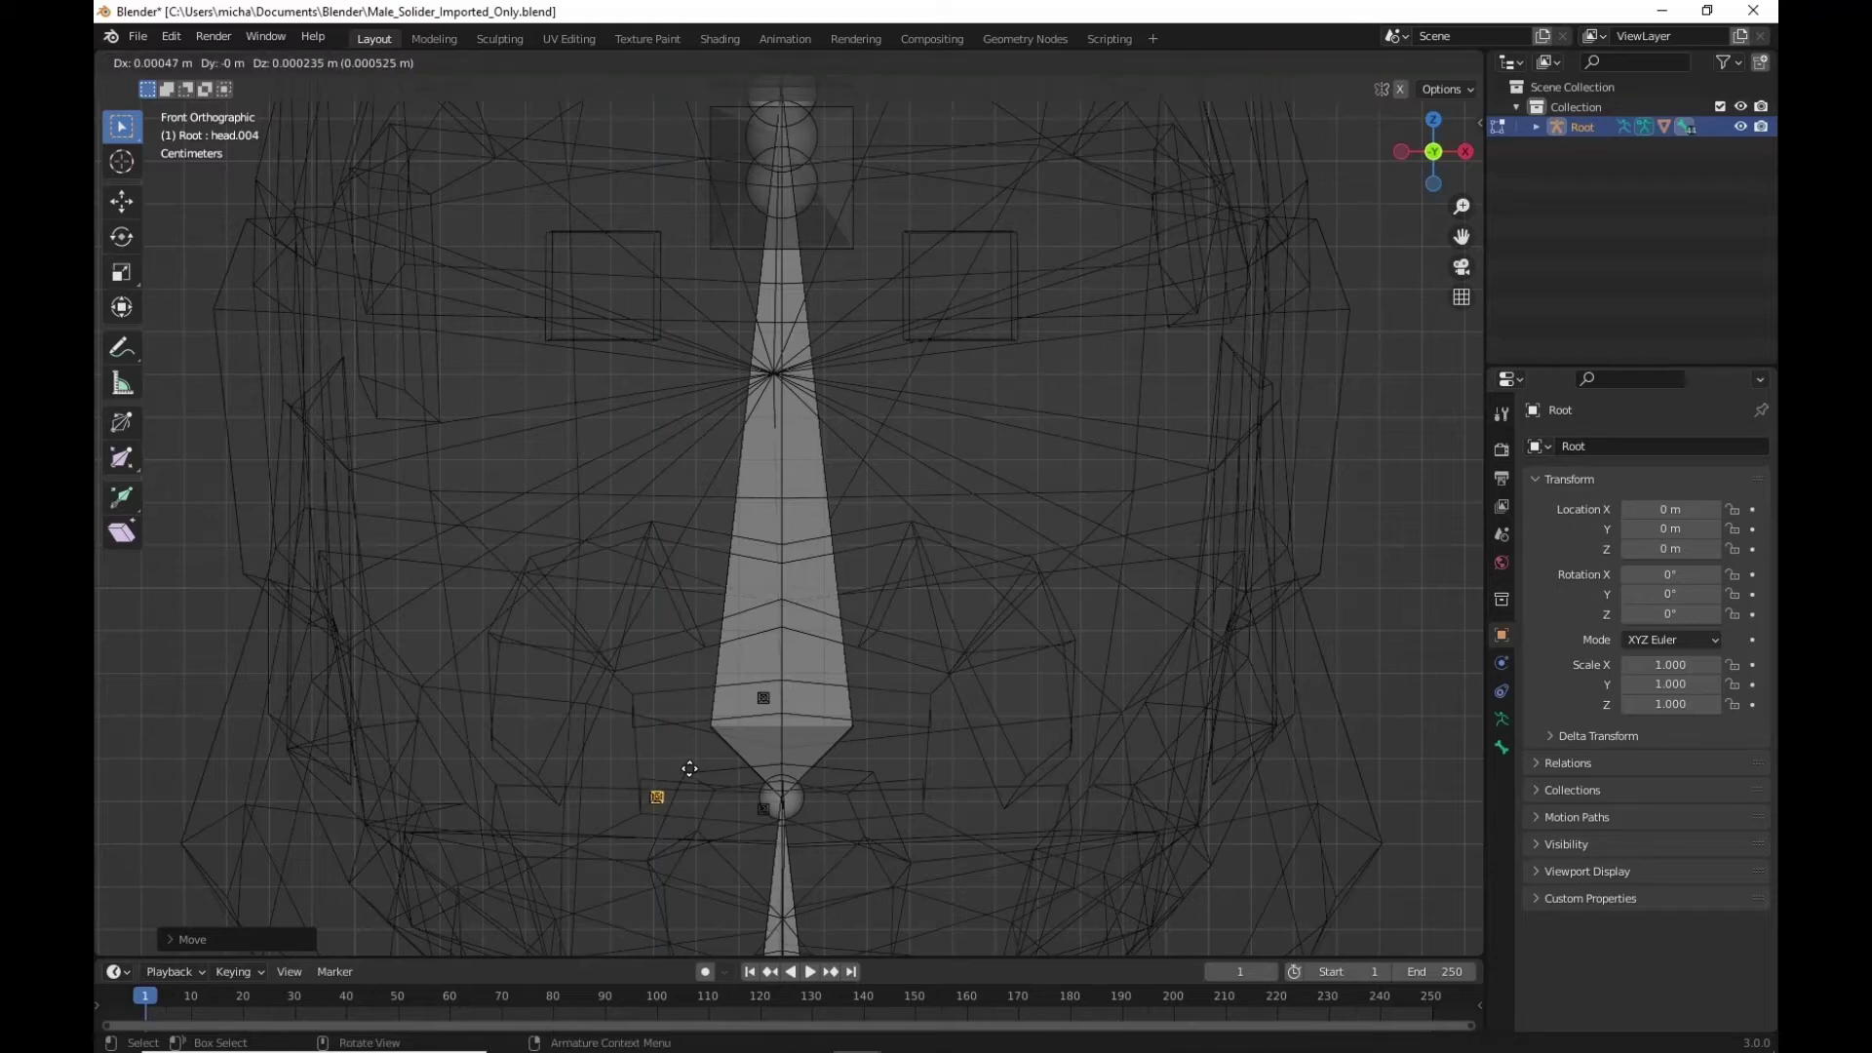
Duplicate the lower mouth-corner bone about 0.021 m up along Z and move the copy about 0.006 m back along Y
key(z)
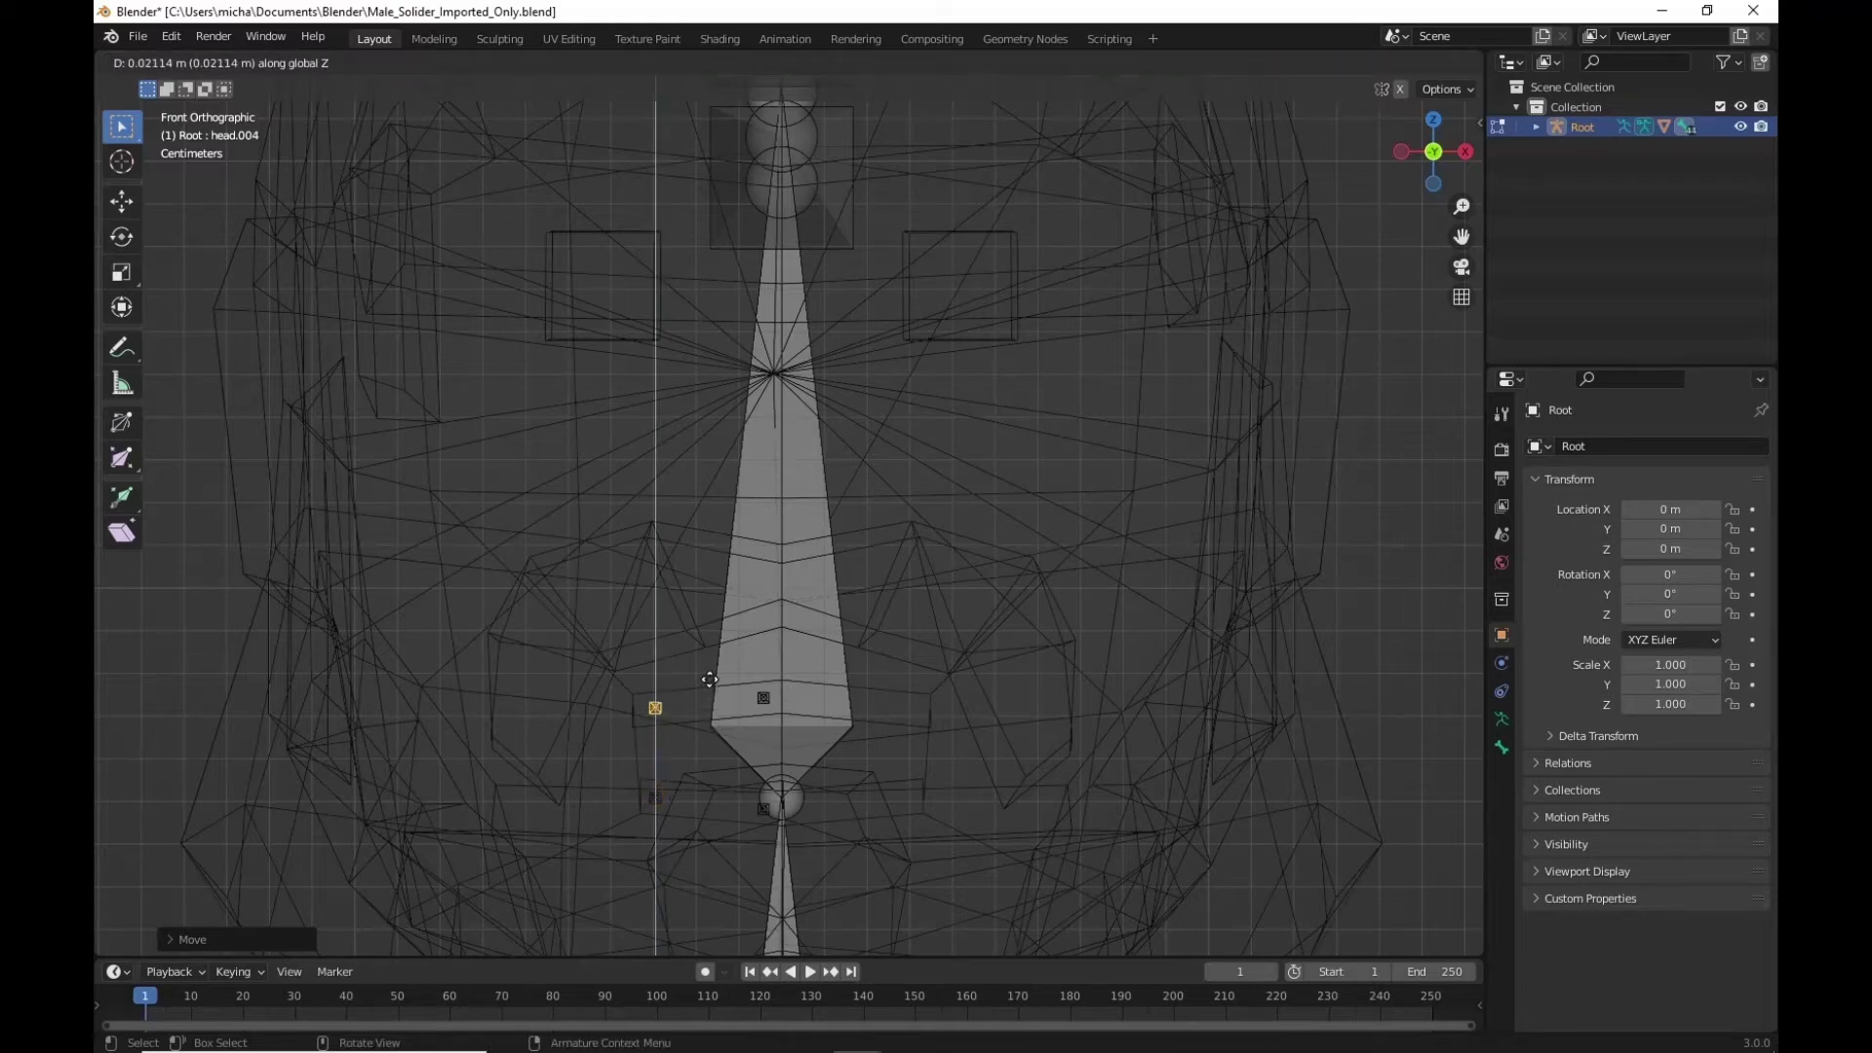
click(710, 680)
middle_drag(653, 693, 851, 687)
key(g)
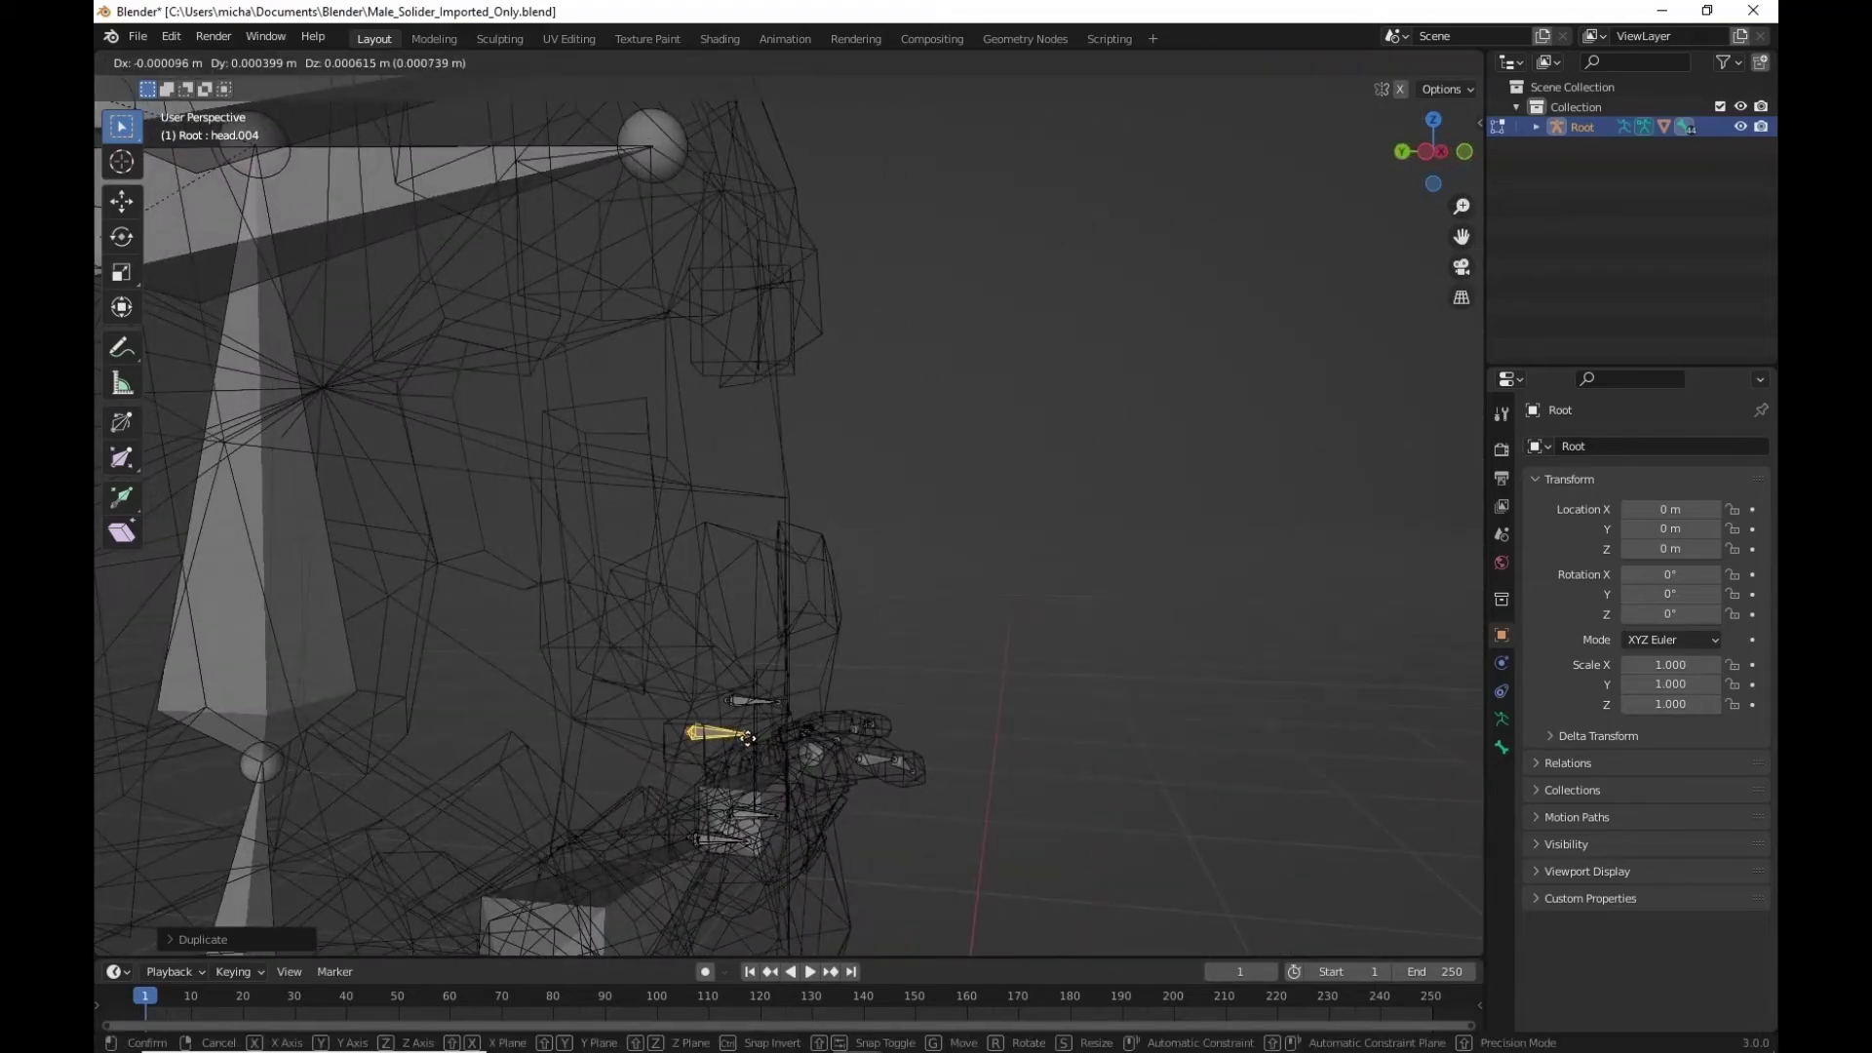
key(y)
click(727, 742)
Move the lower mouth-corner bone about 0.006 m back along the Y axis
middle_drag(727, 741, 832, 715)
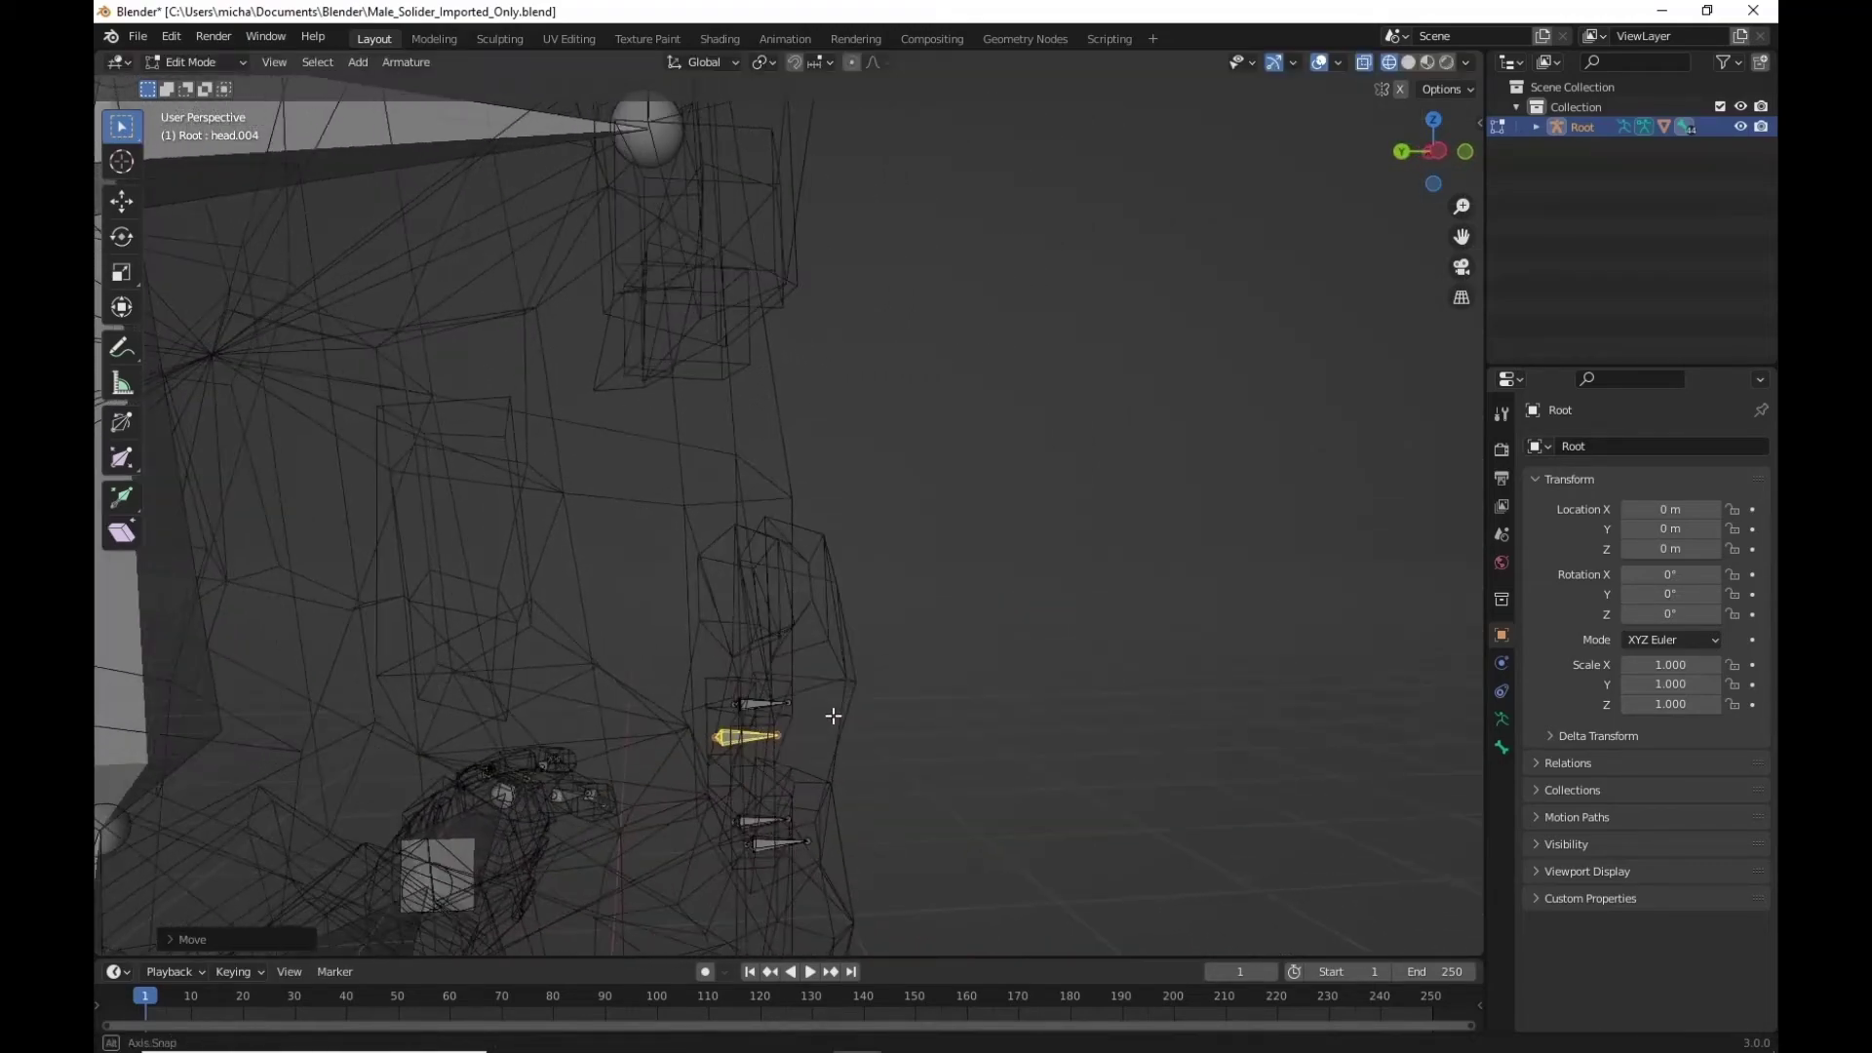
click(777, 842)
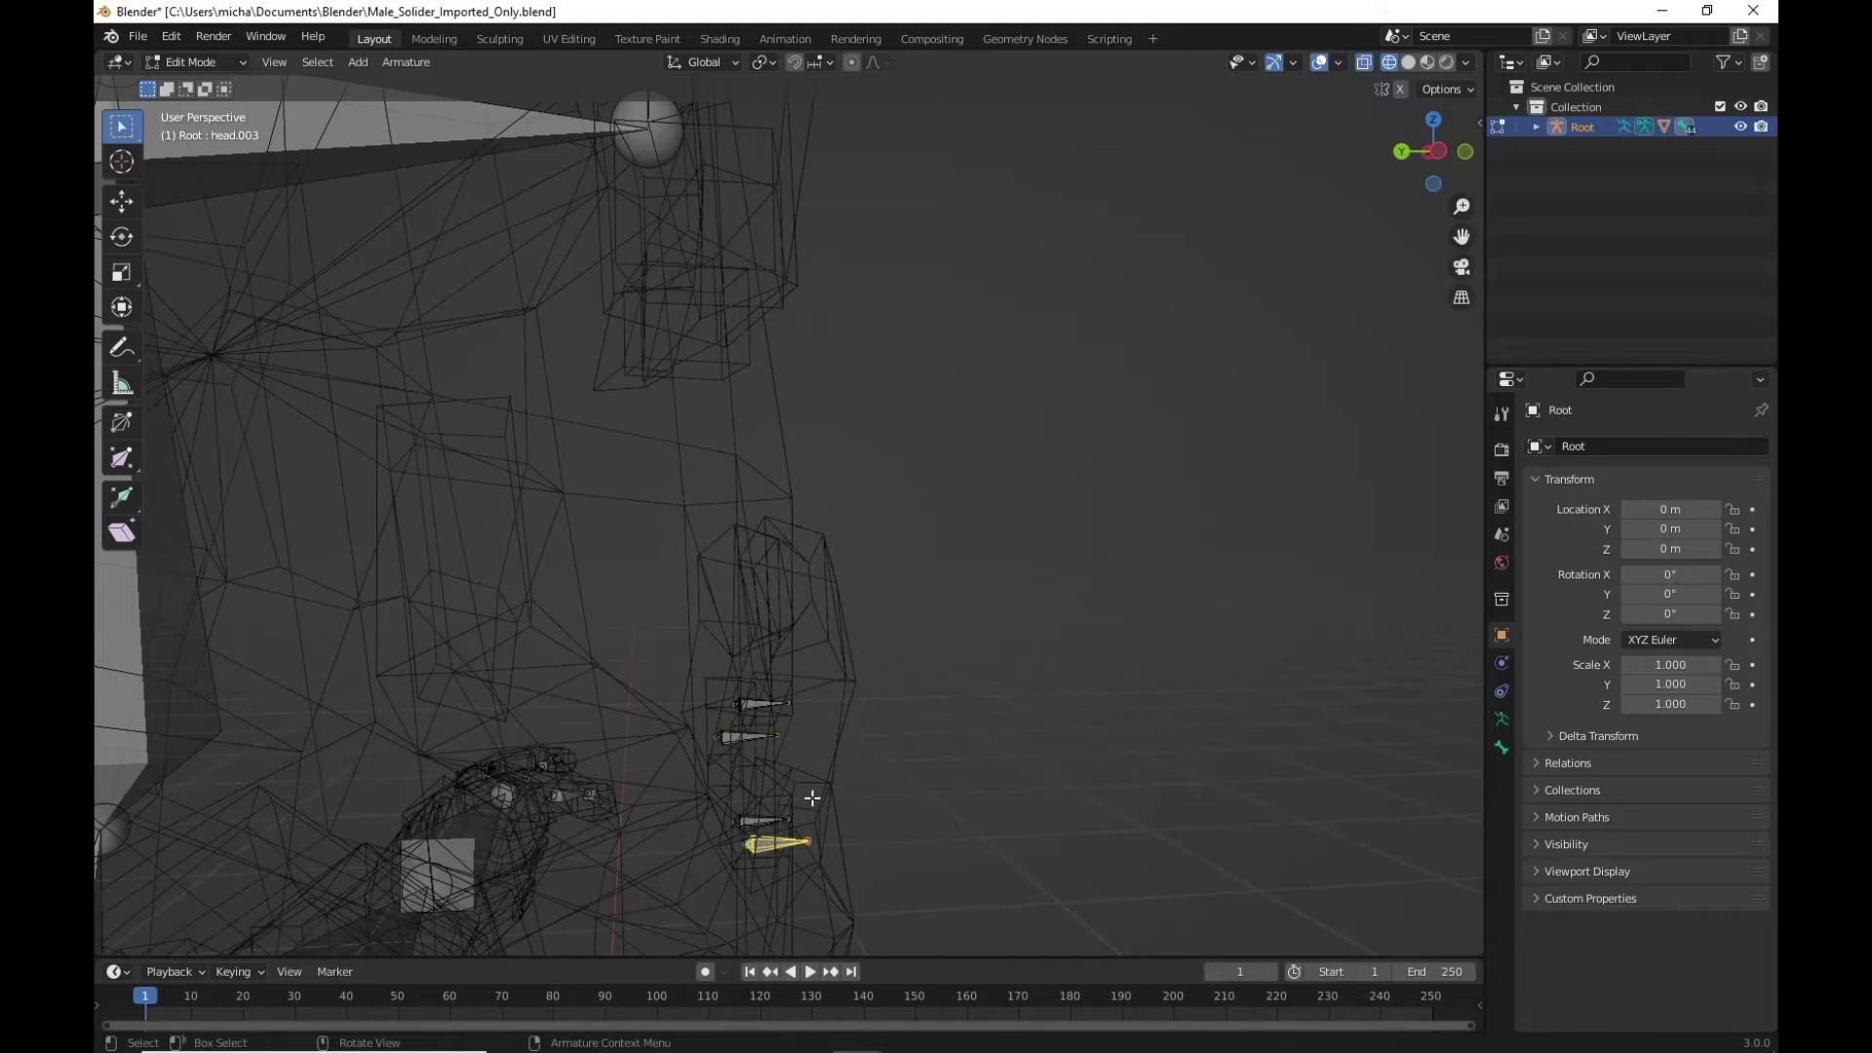
key(g)
key(y)
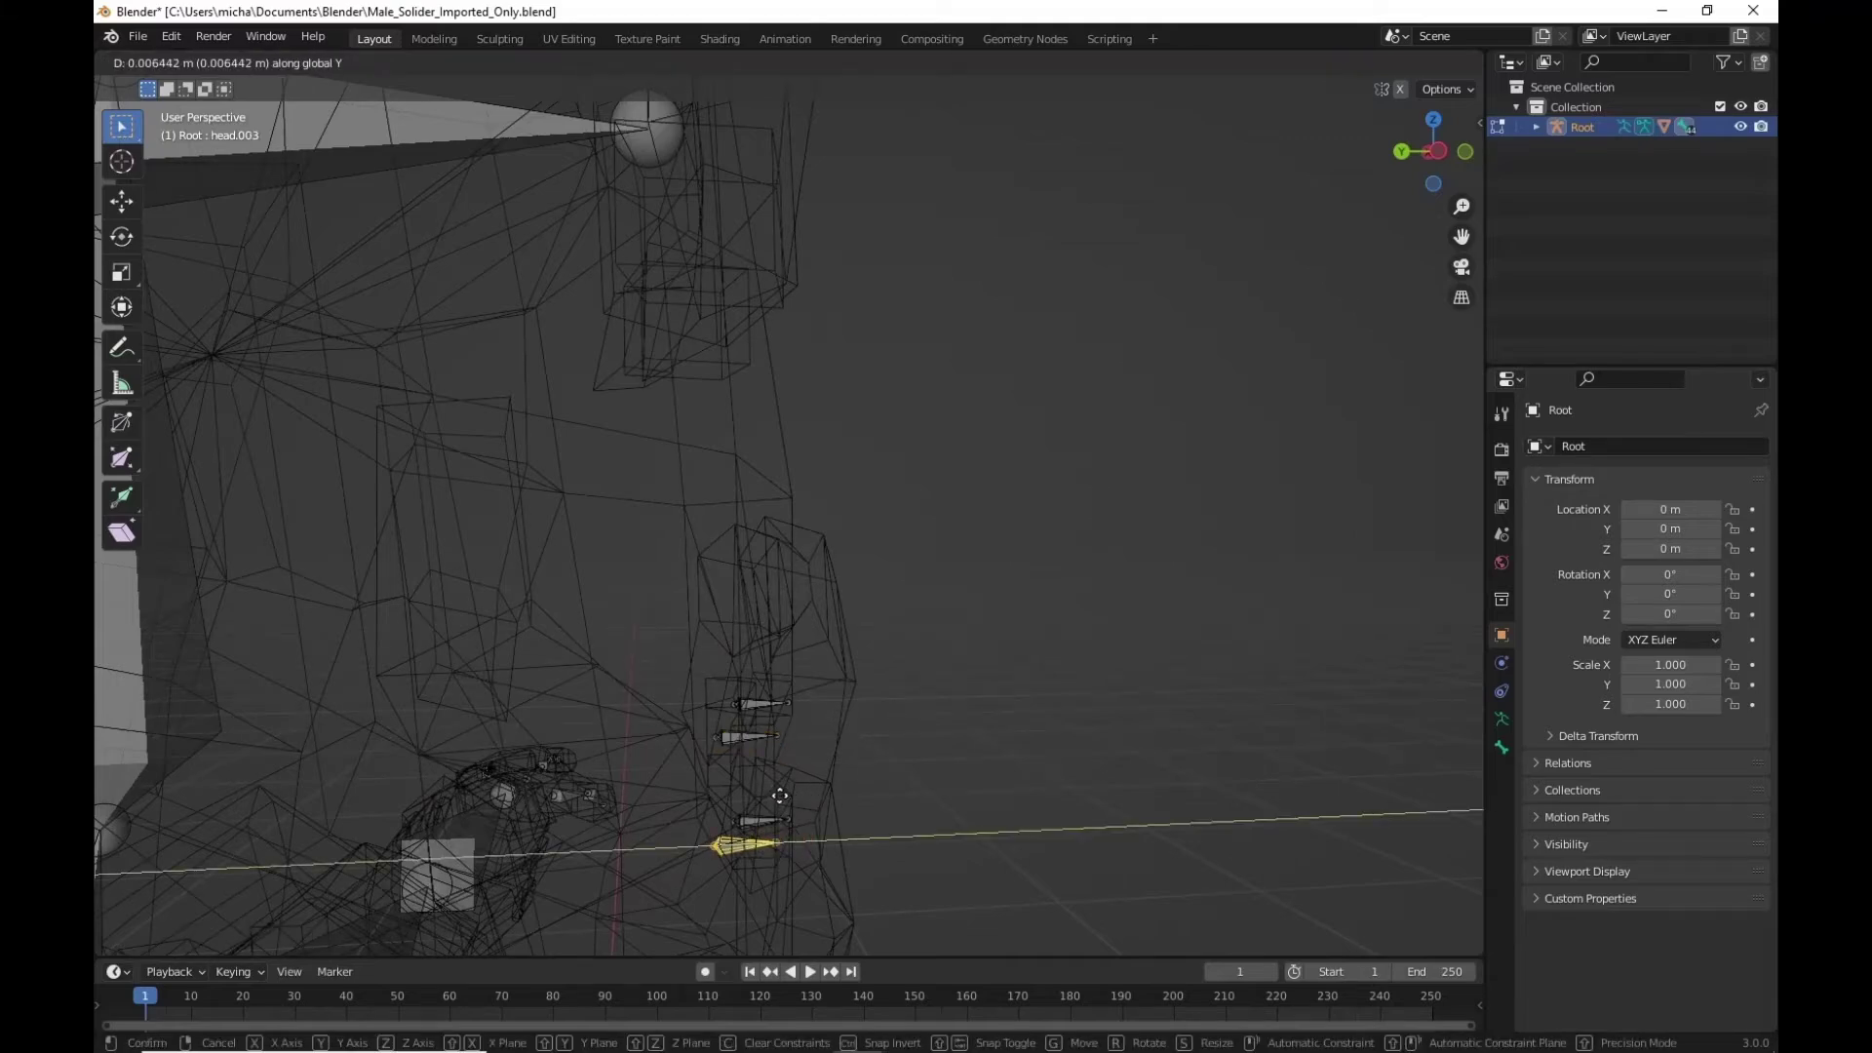
click(777, 796)
Expand the armature's bone list and rename the upper lip bone head.001 as Mouth_Top_1.R
middle_drag(995, 740, 780, 726)
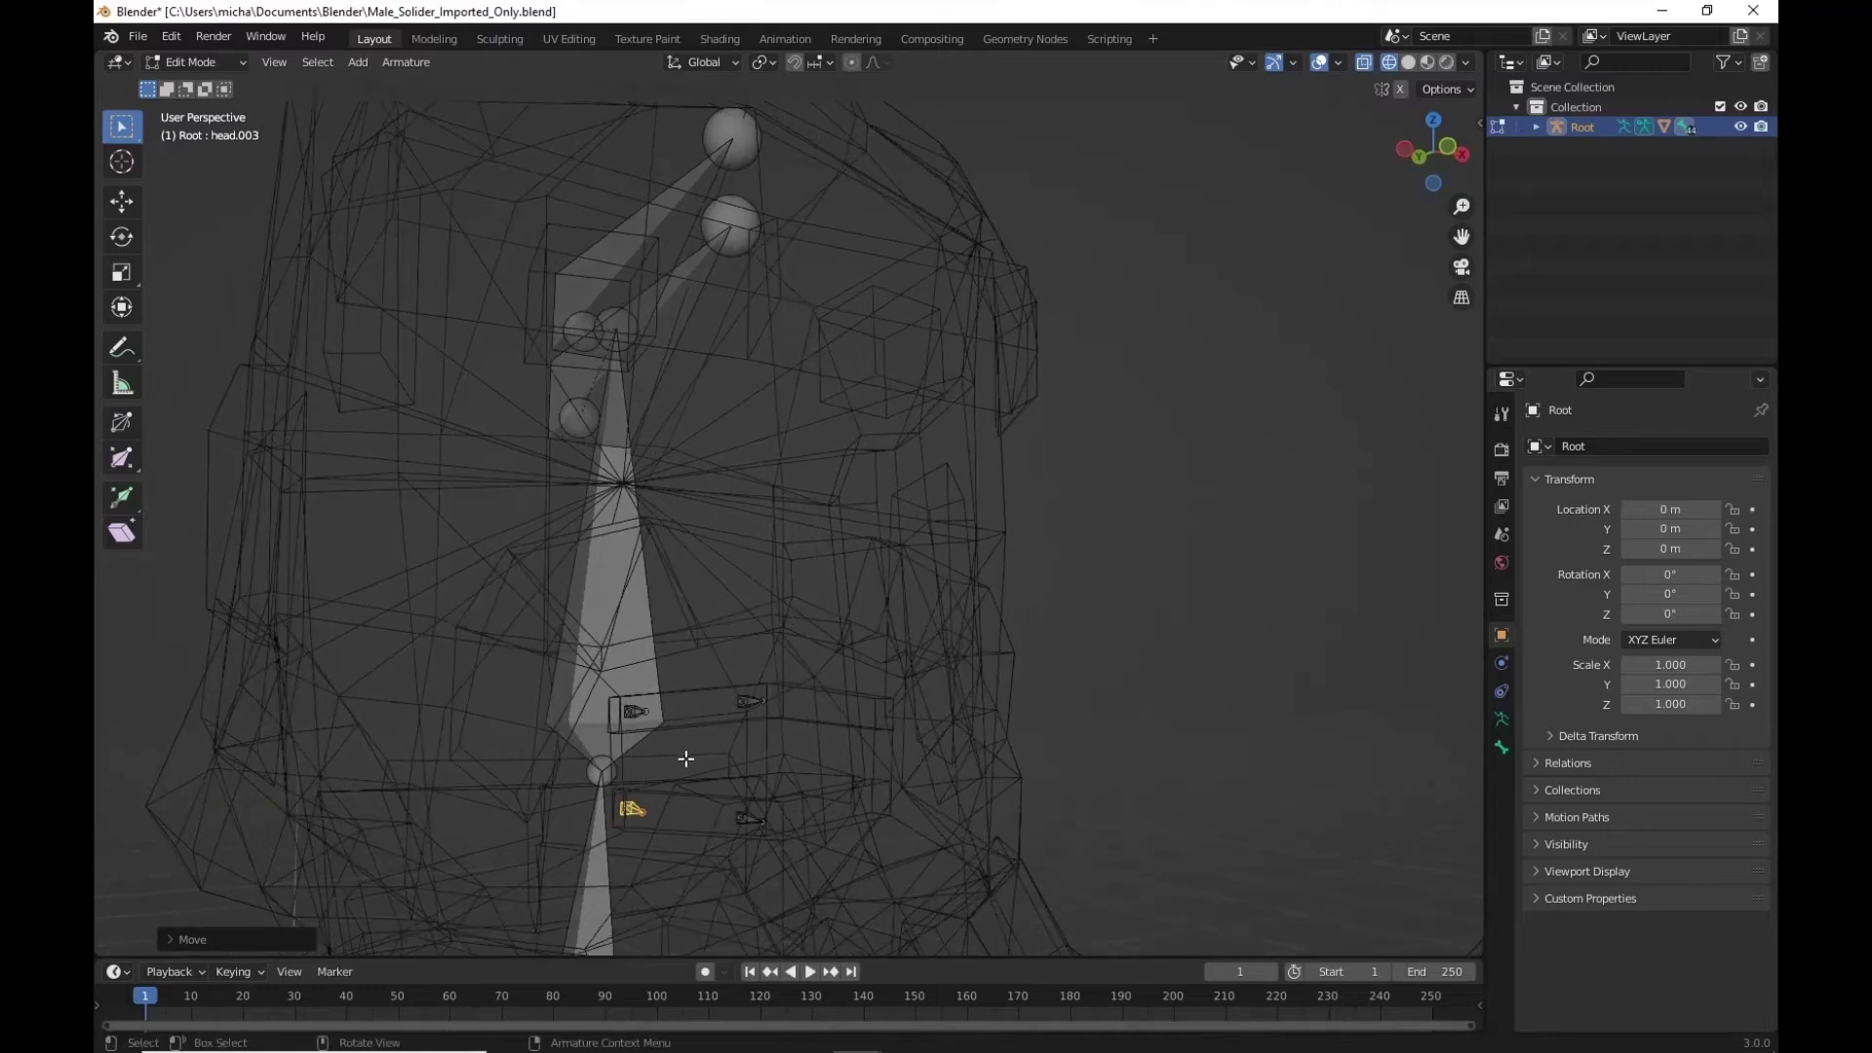
click(1536, 125)
click(1557, 168)
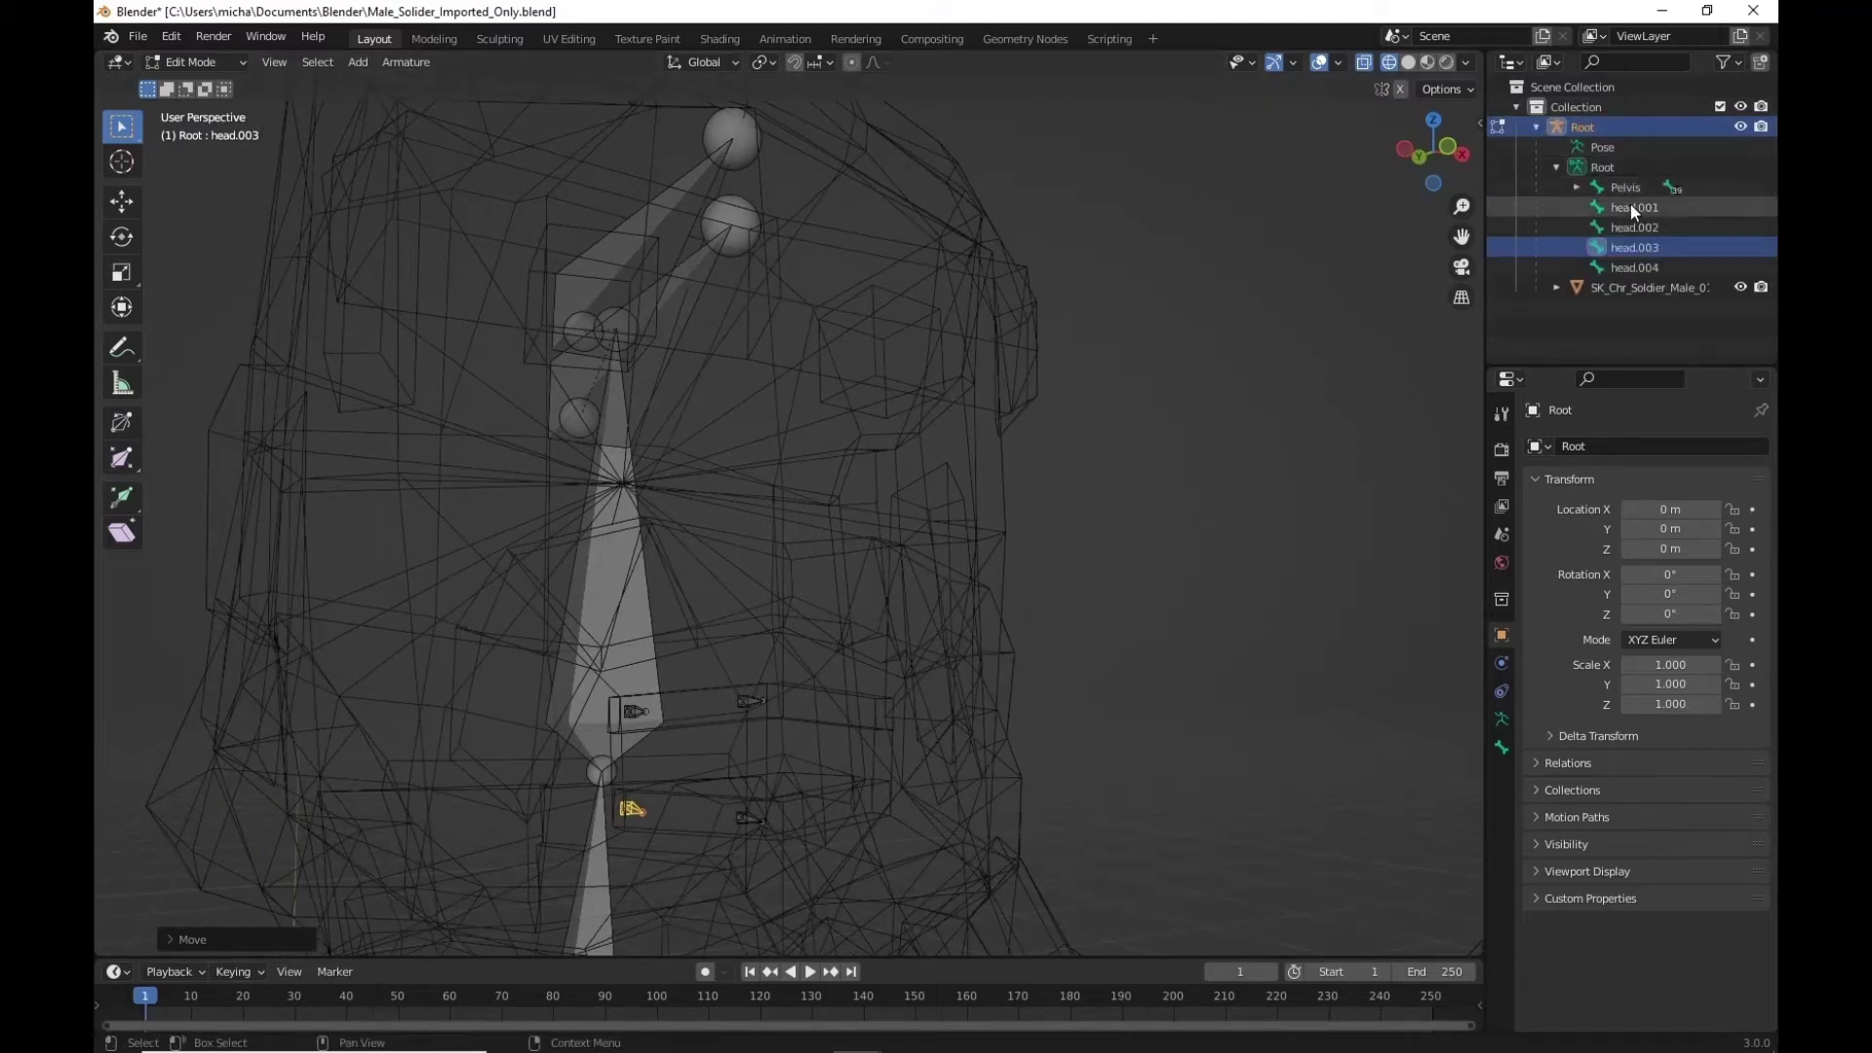
click(1628, 207)
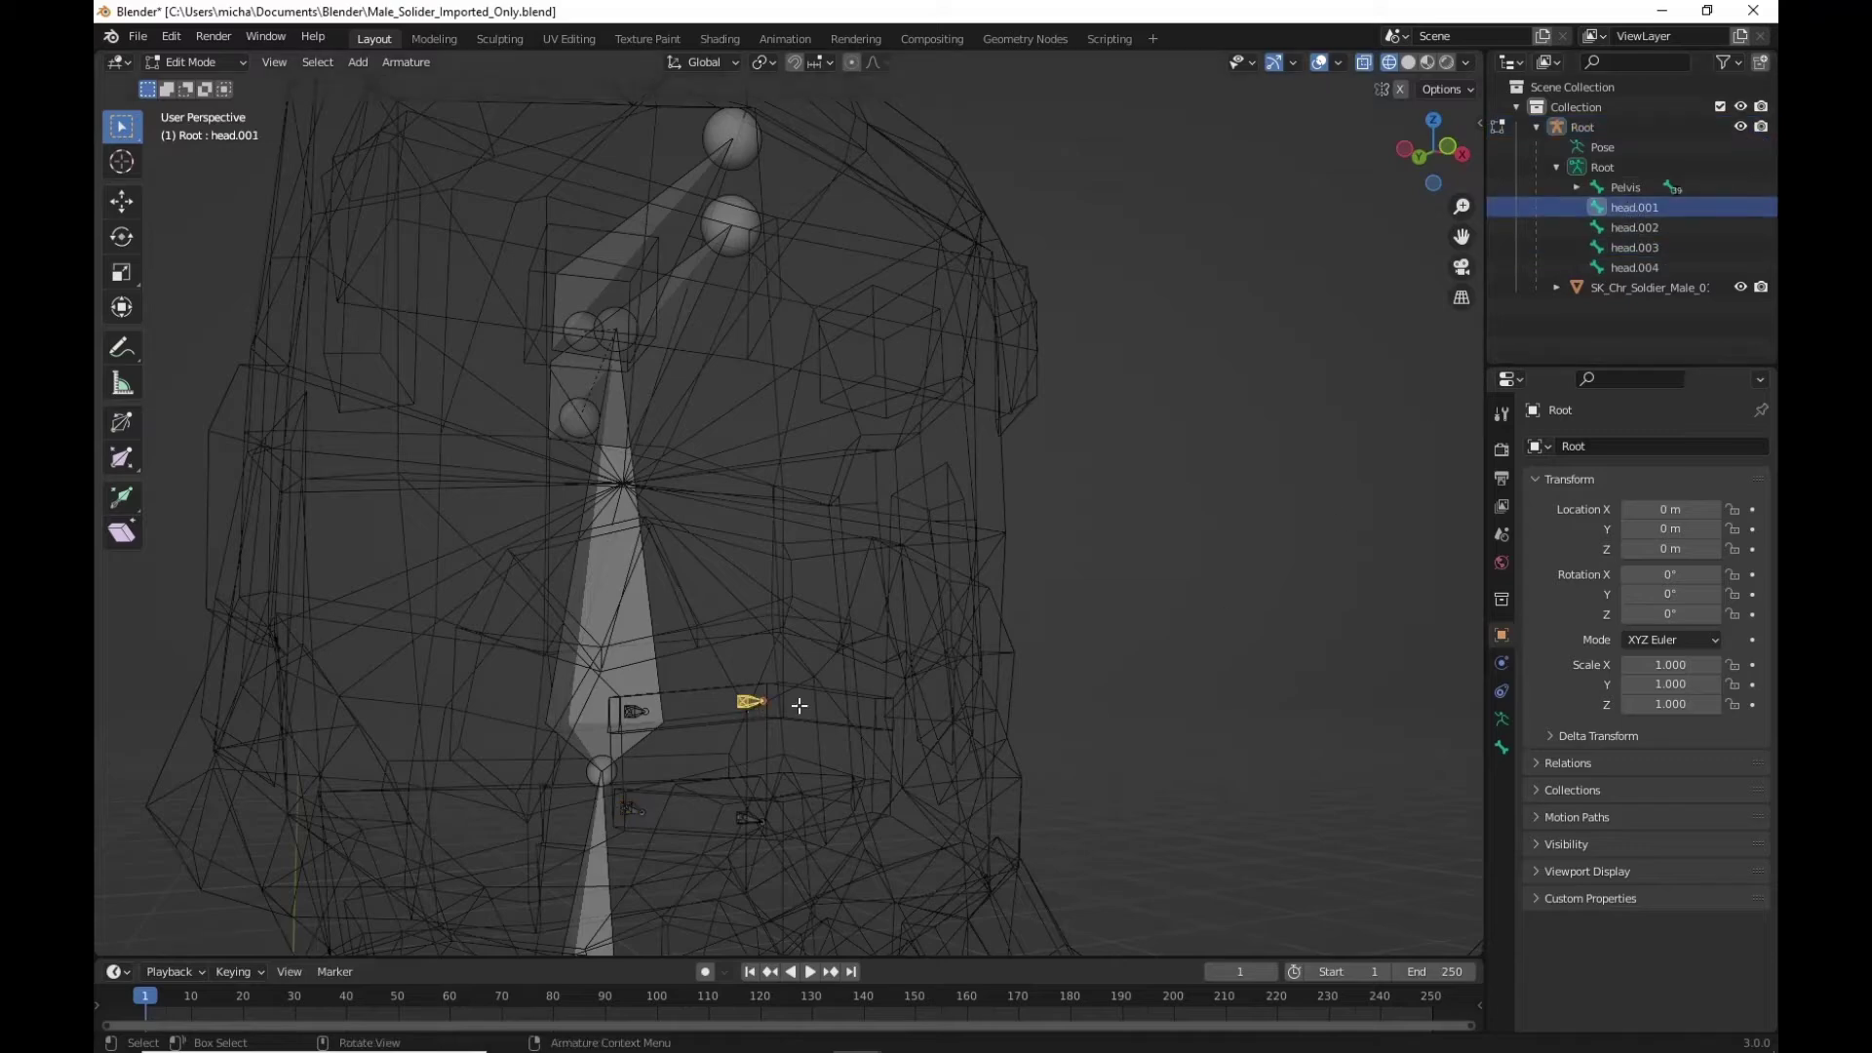
middle_drag(951, 673, 929, 679)
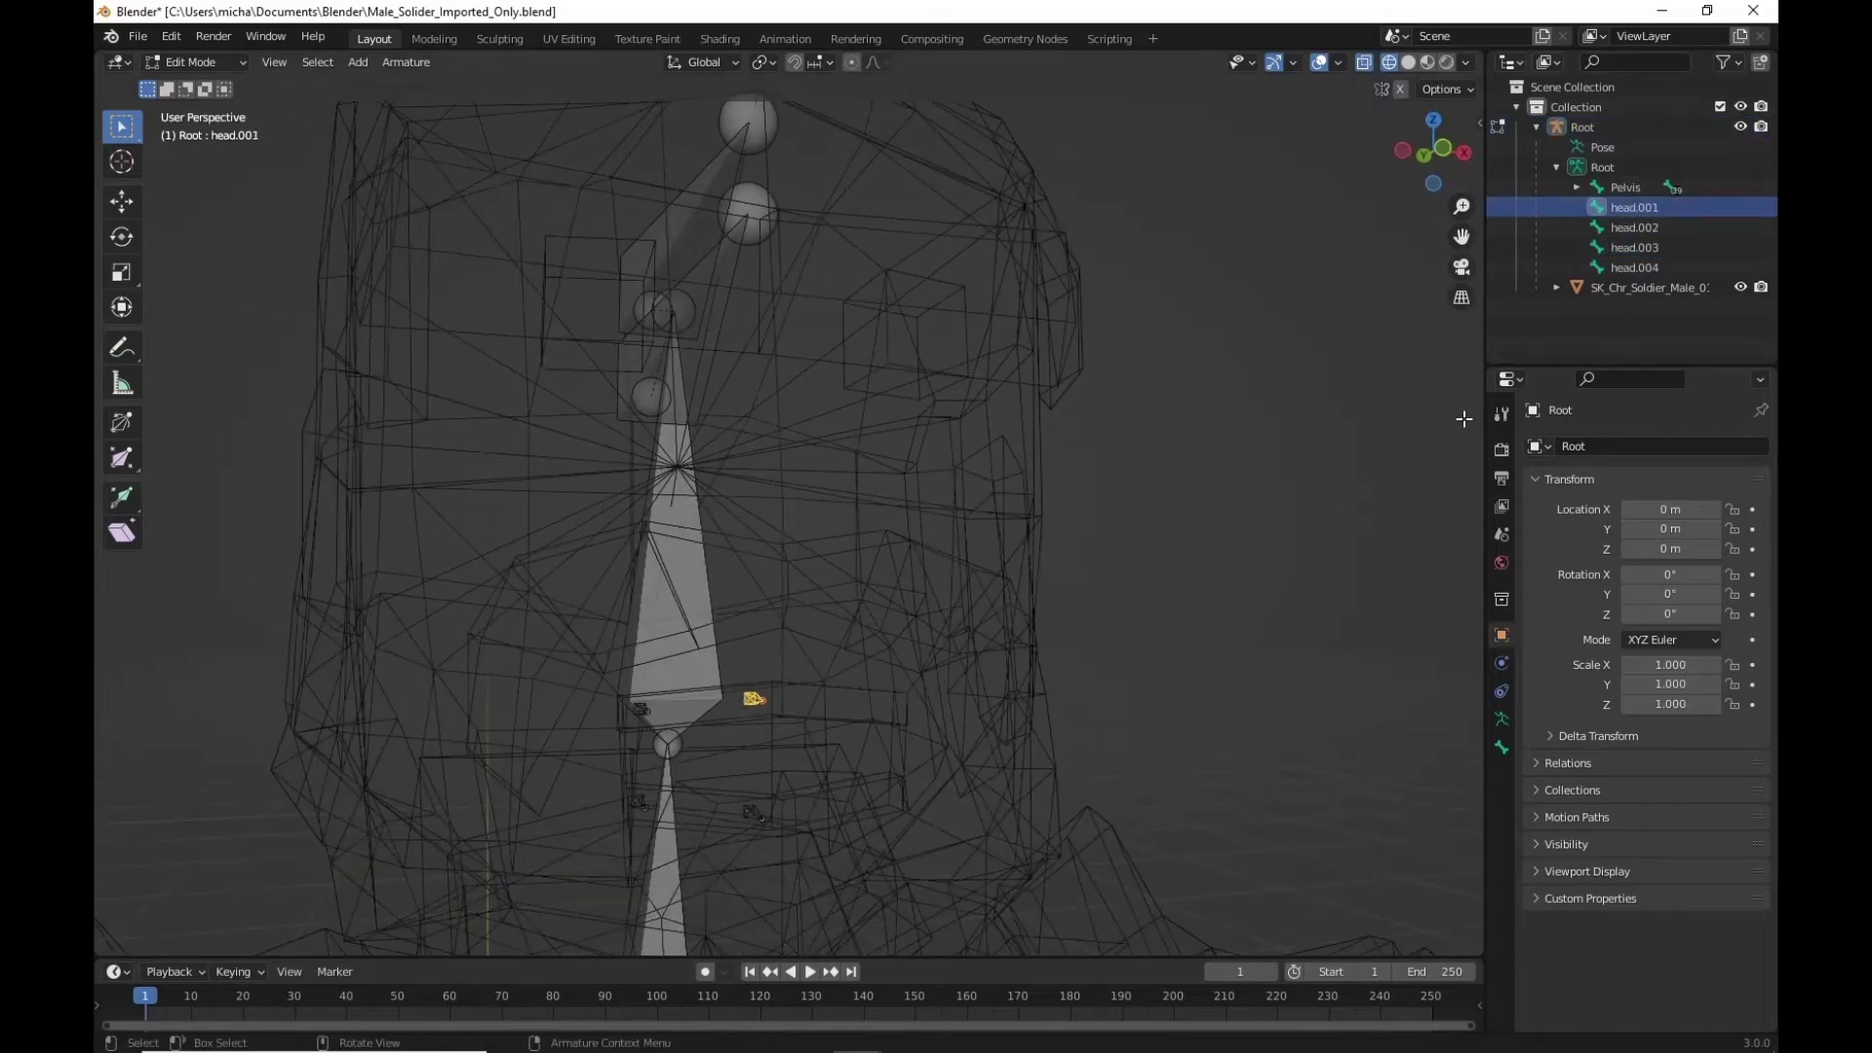
click(1499, 746)
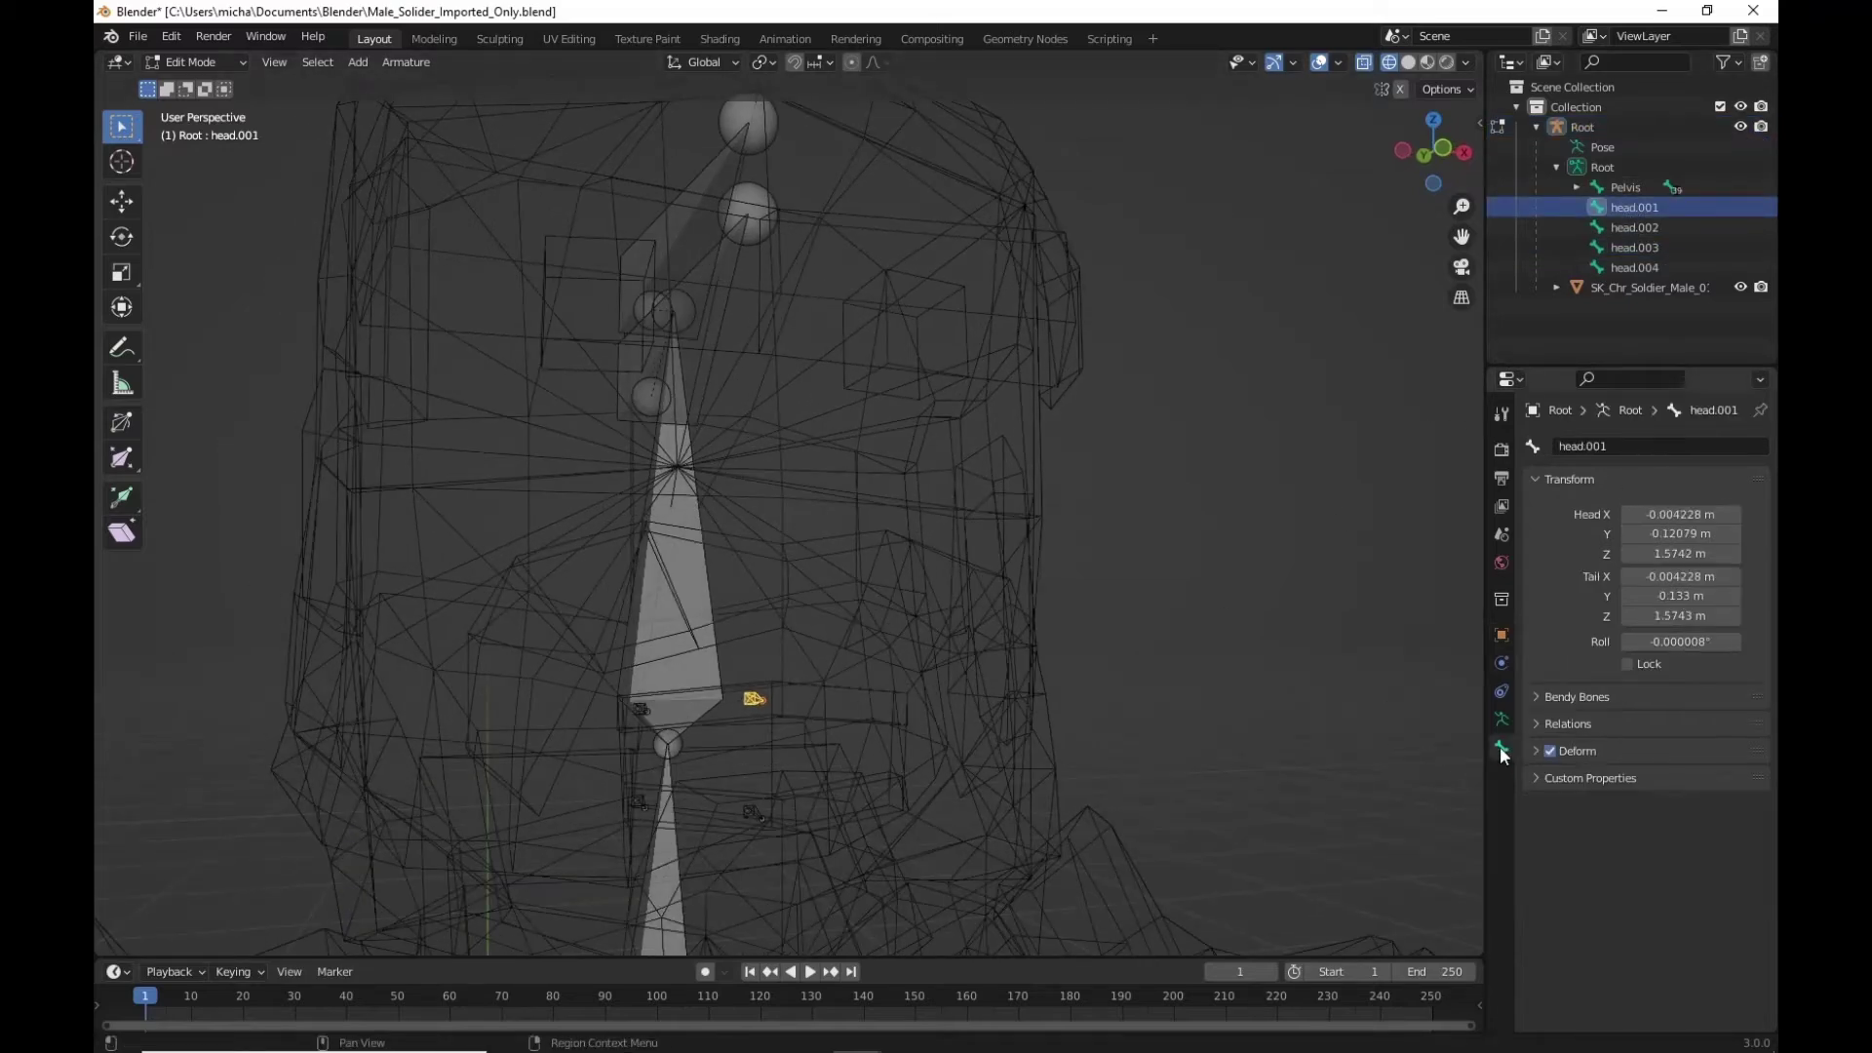
click(1611, 447)
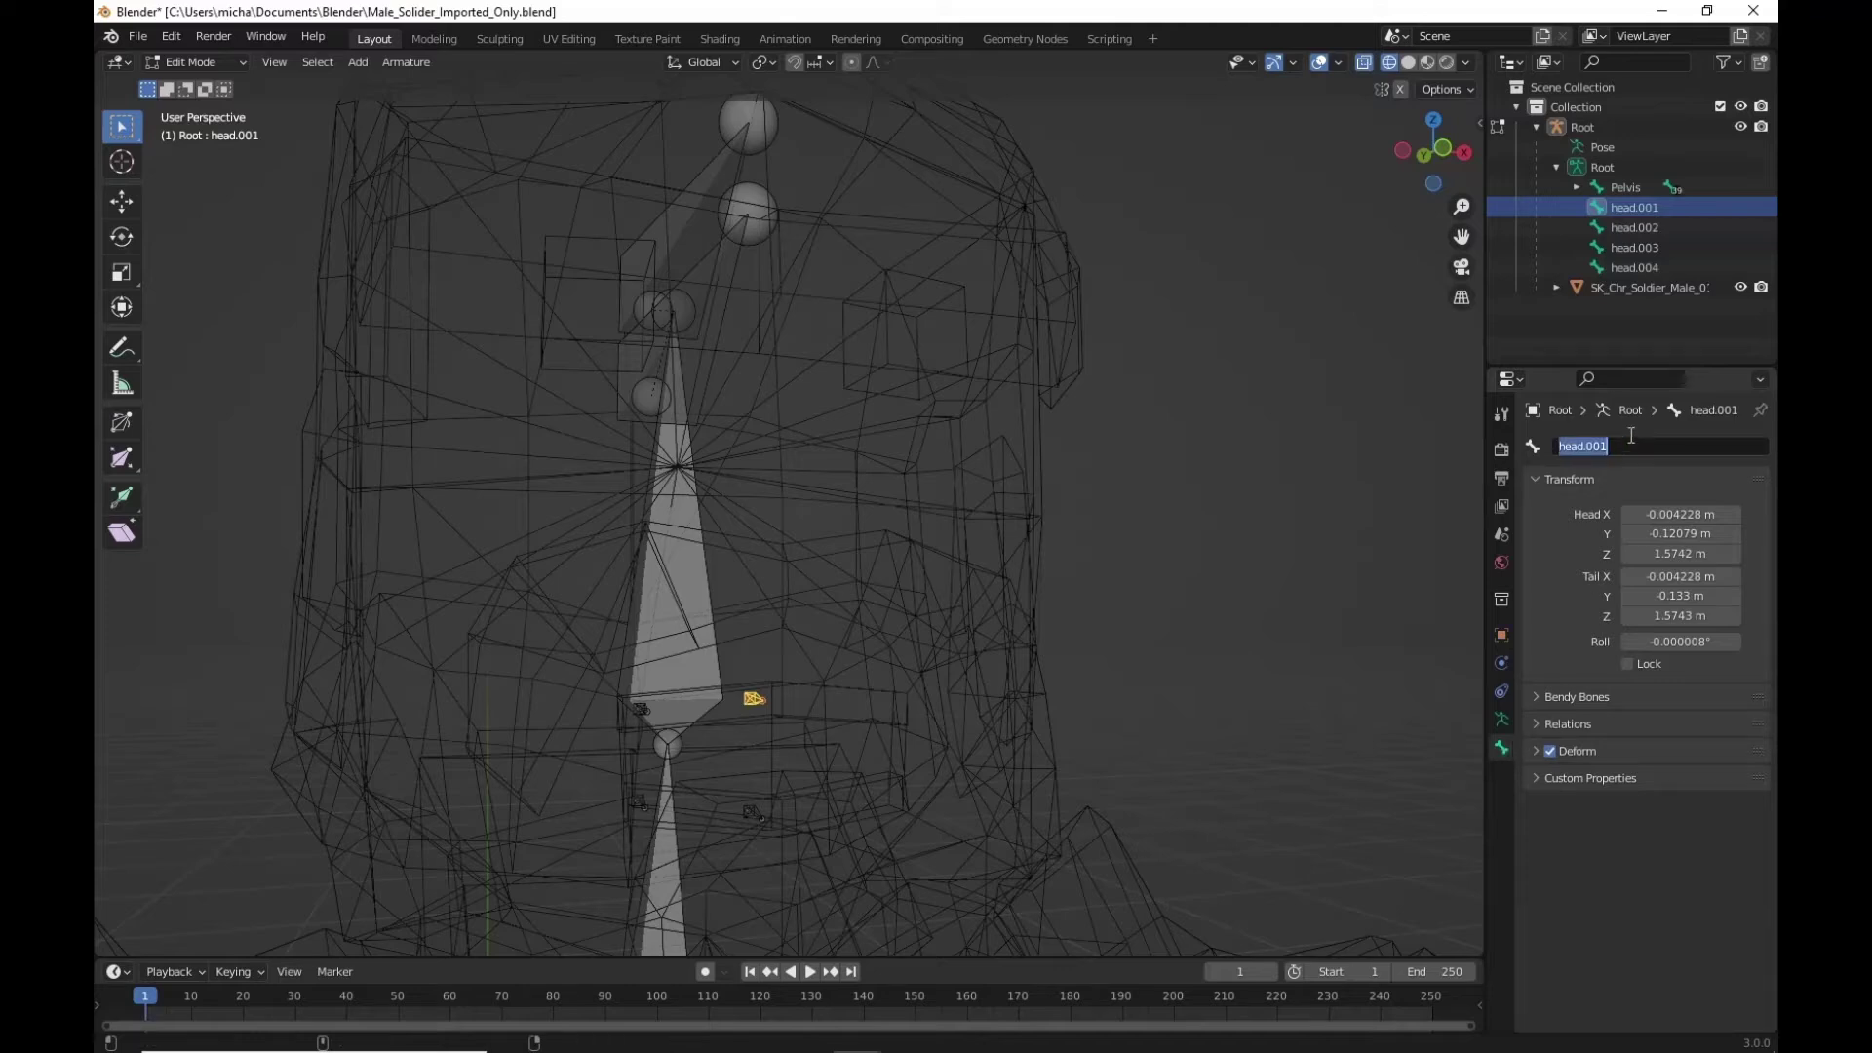
text(Mouth_Top_1.R)
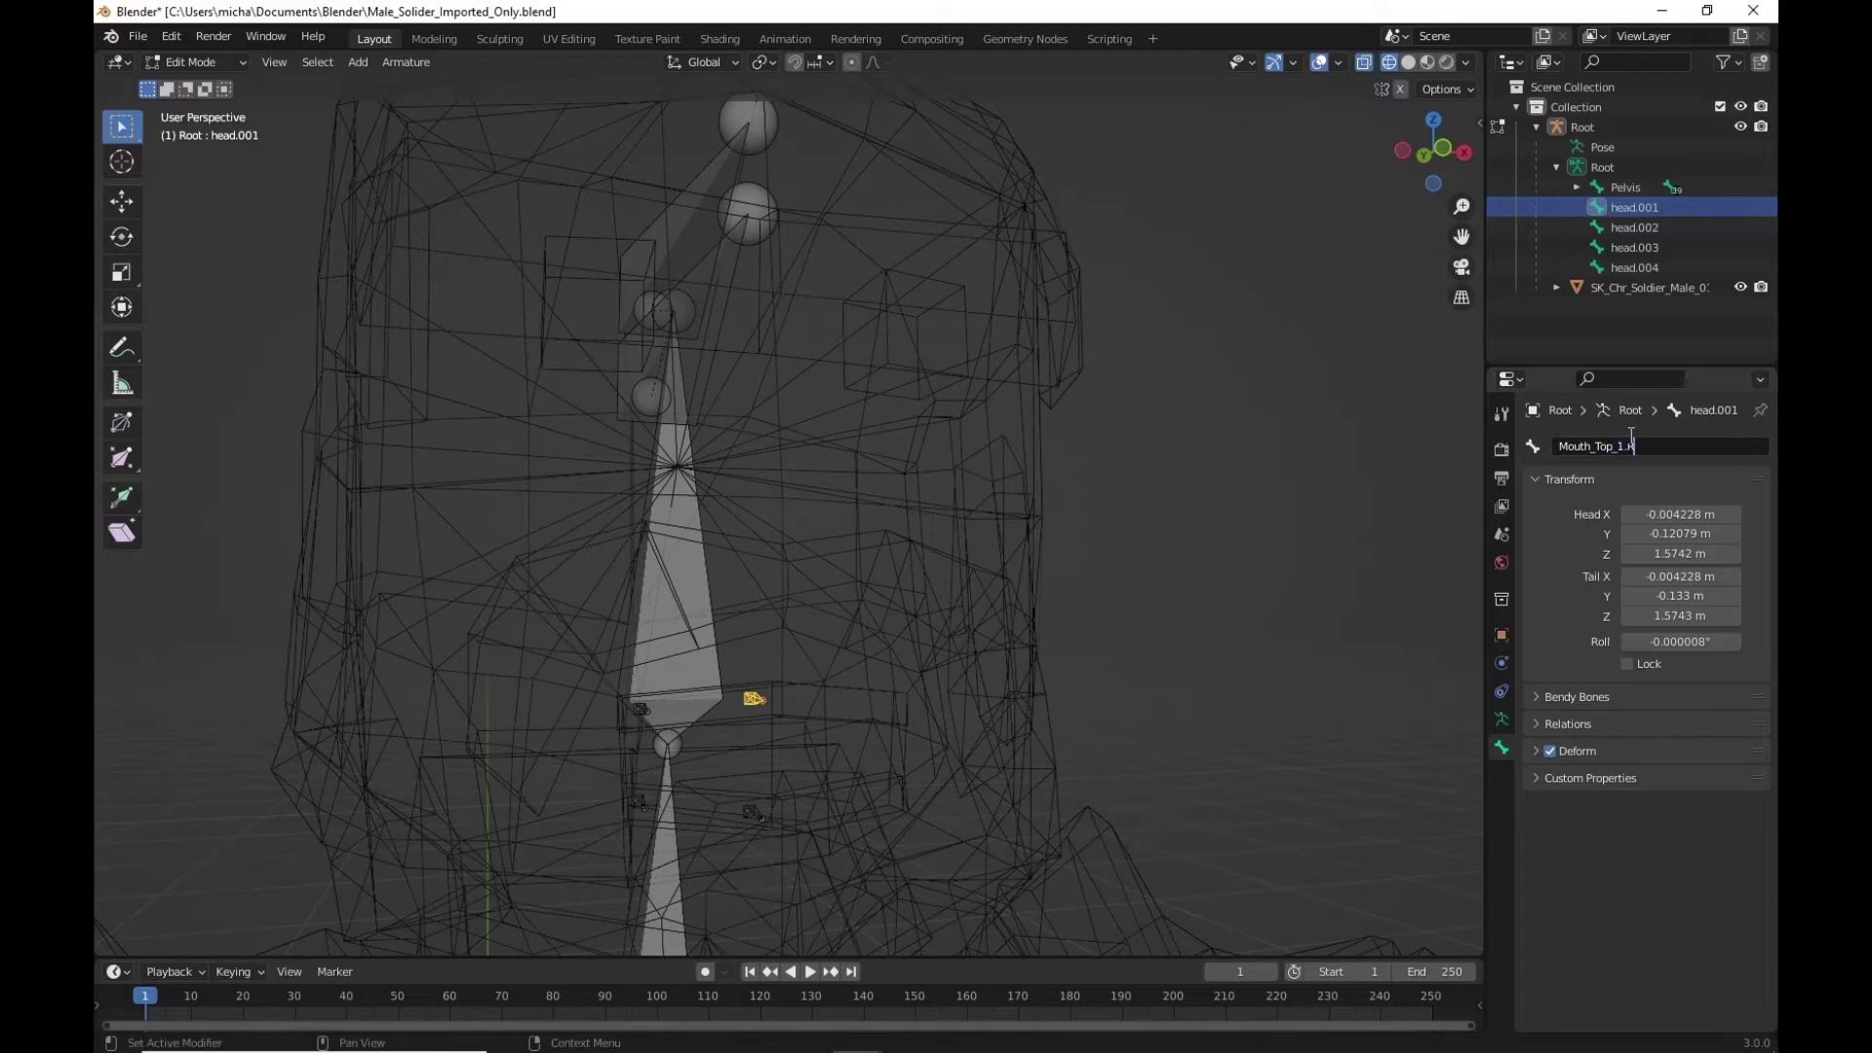
key(Return)
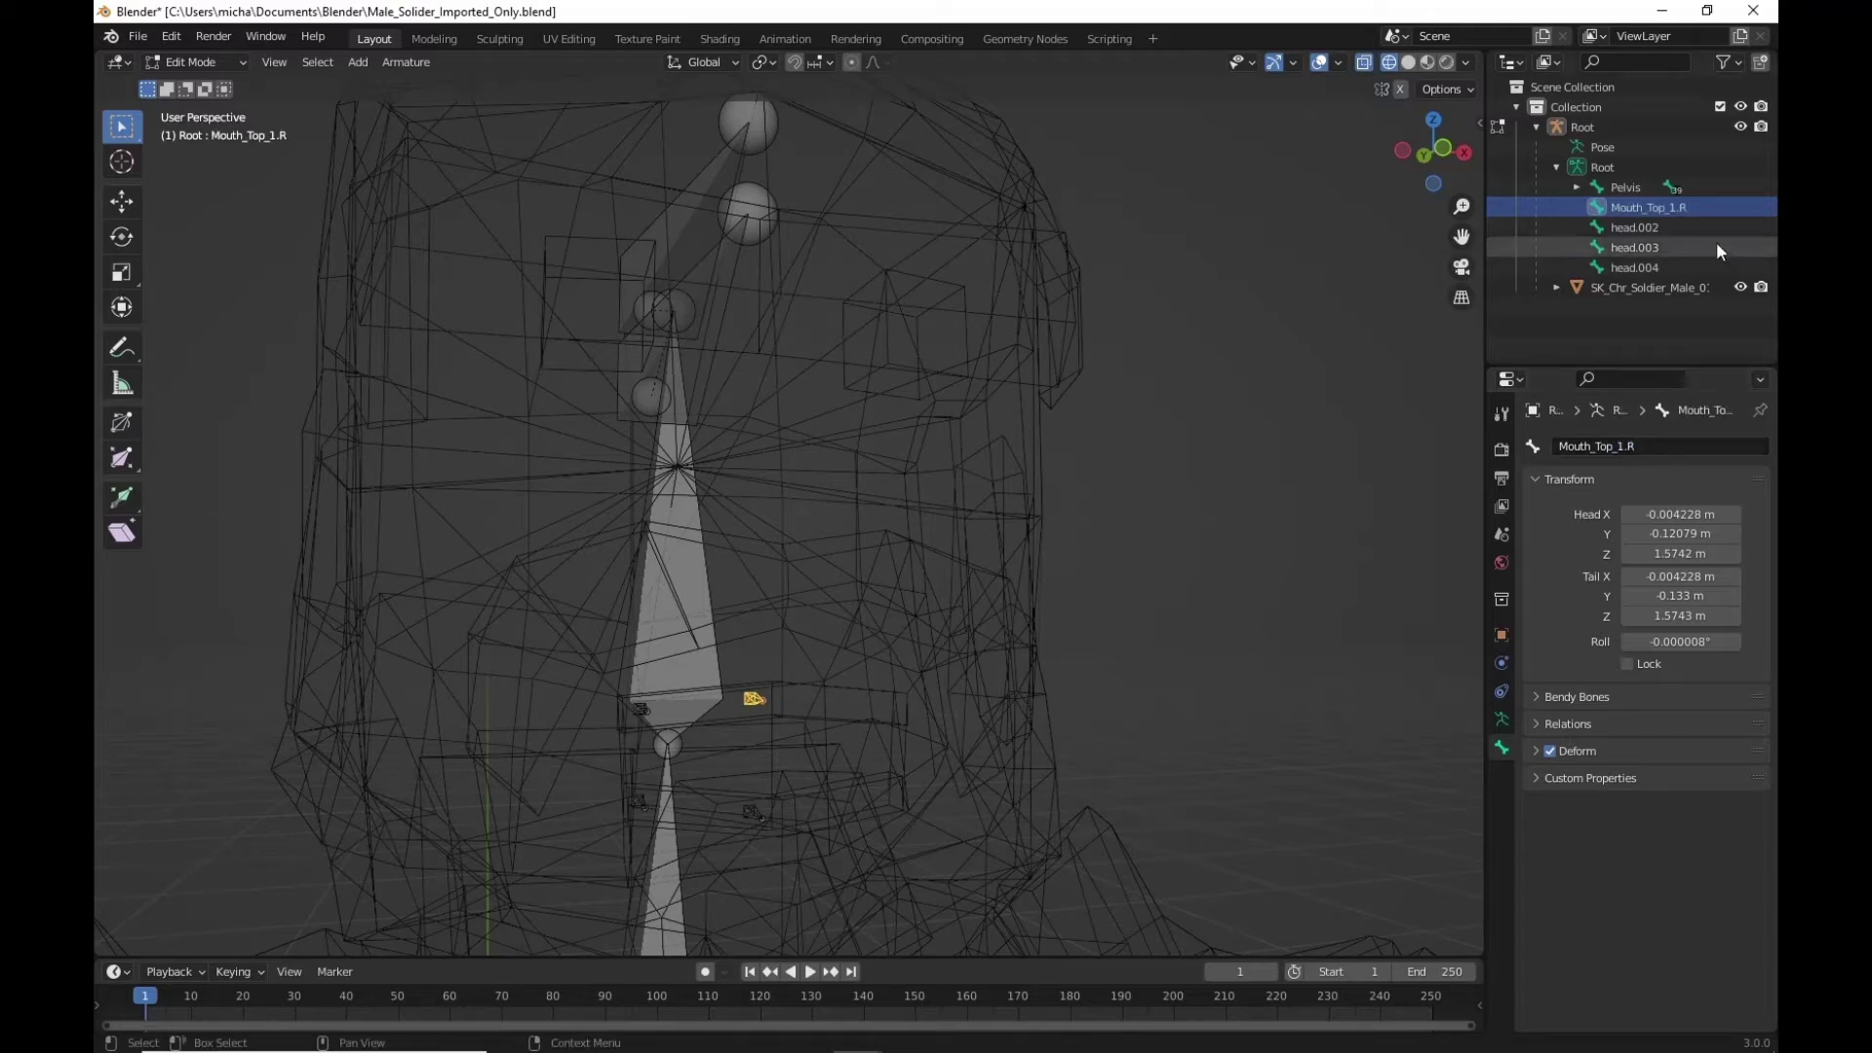
Rename the lower lip bone head.002 as Mouth_Bot_1.R
click(1664, 226)
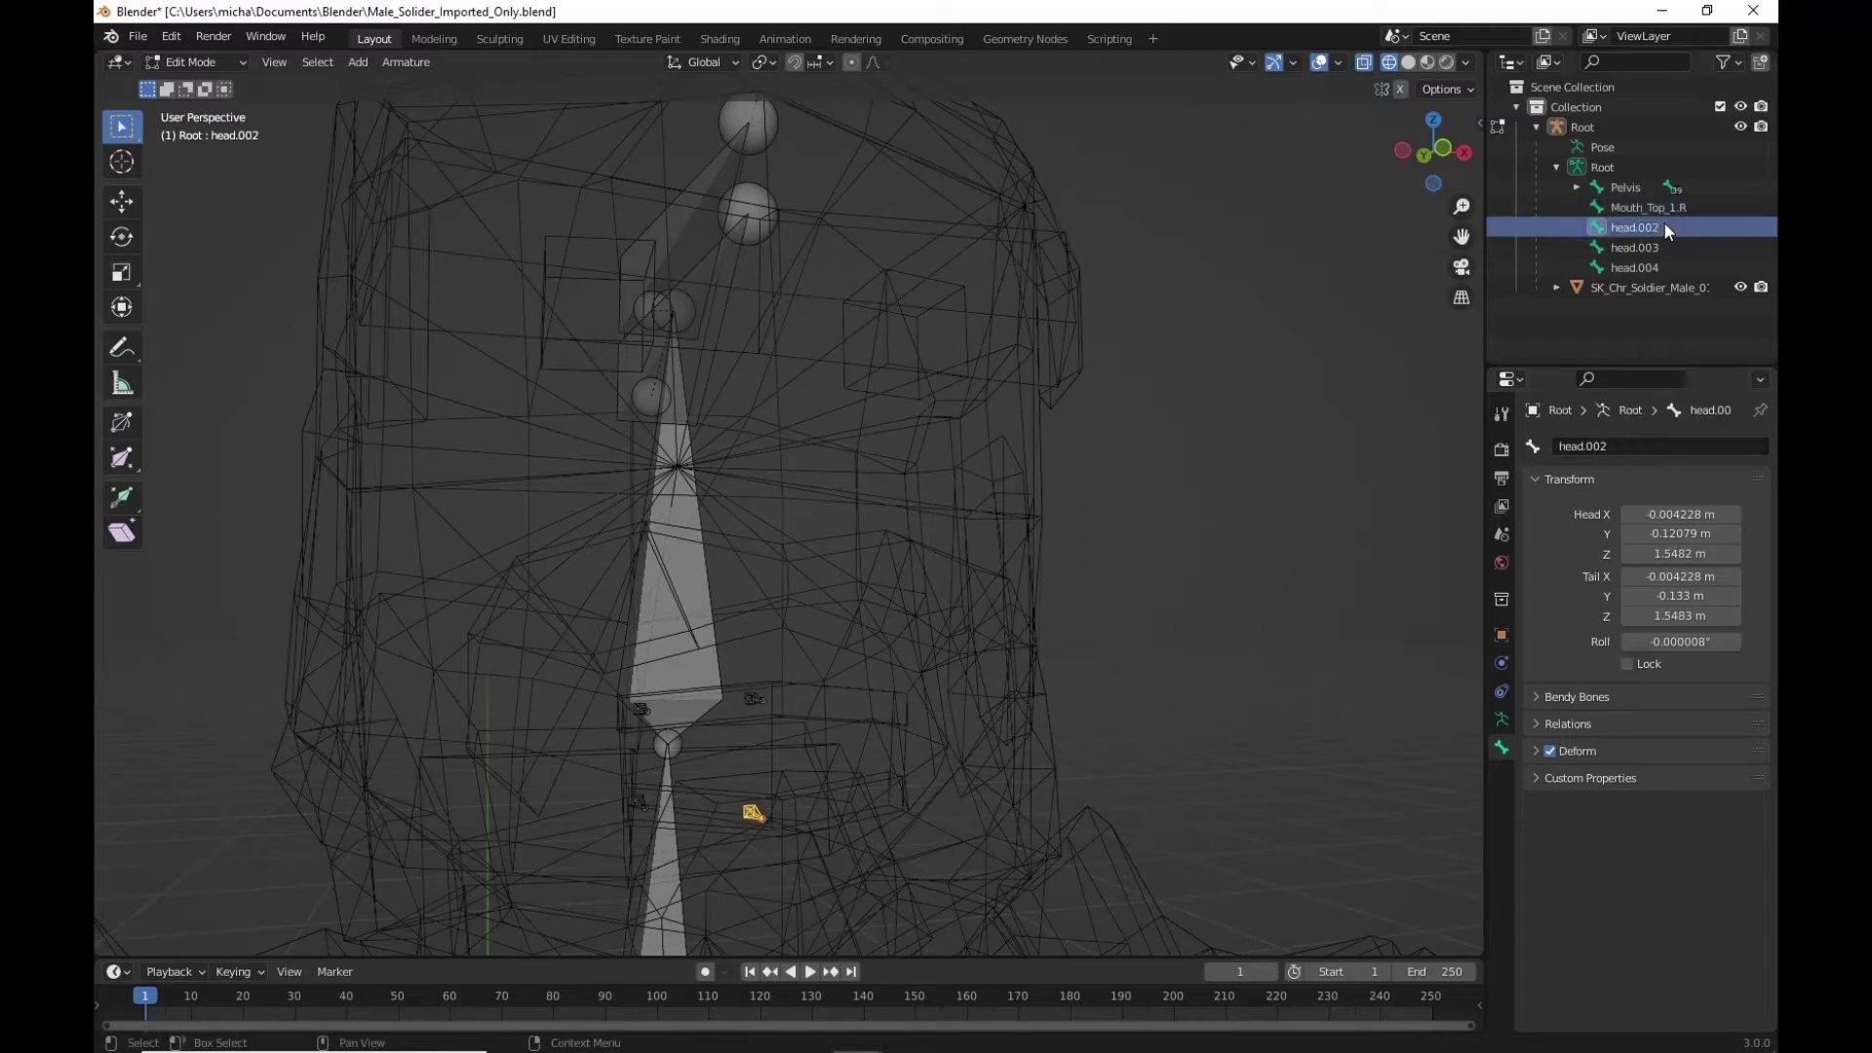
click(1627, 446)
text(Mo)
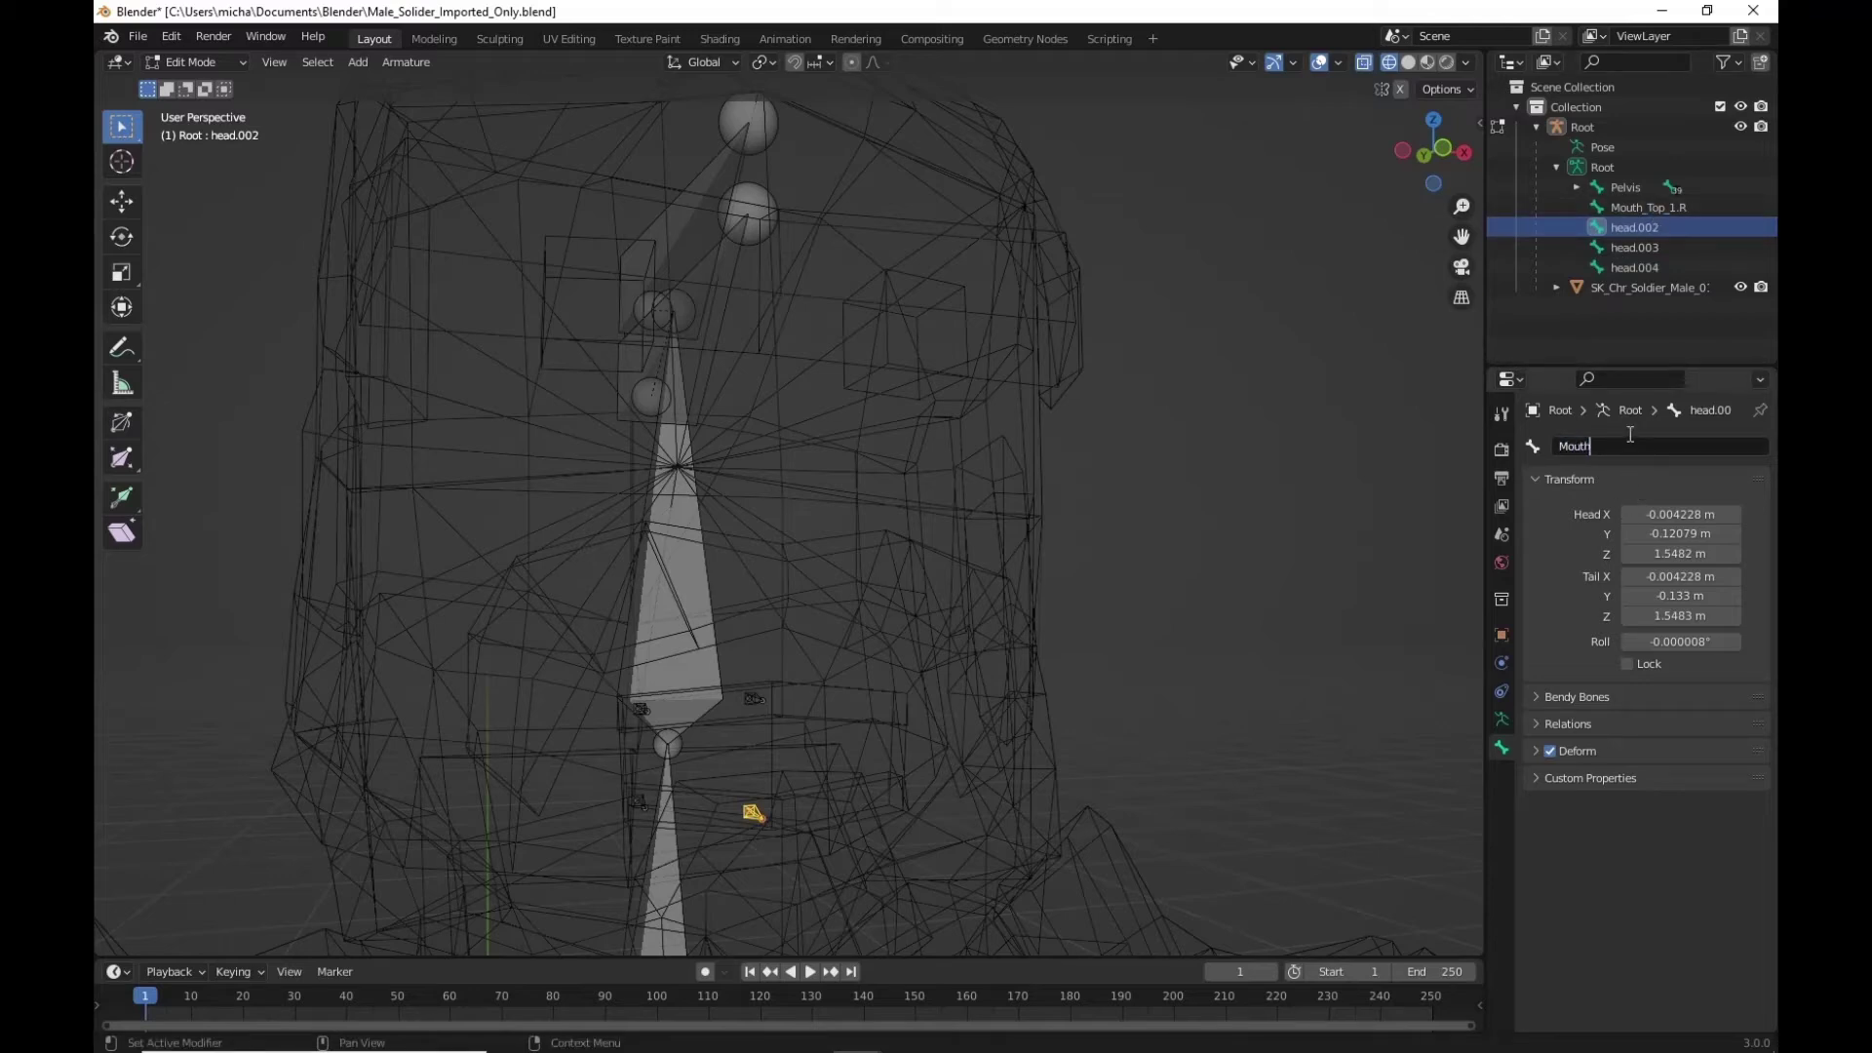
text(uth_Bot_ 1.R)
key(Return)
Rename the lower mouth-corner bone head.003 as Mouth_Bot_2.R
click(1642, 248)
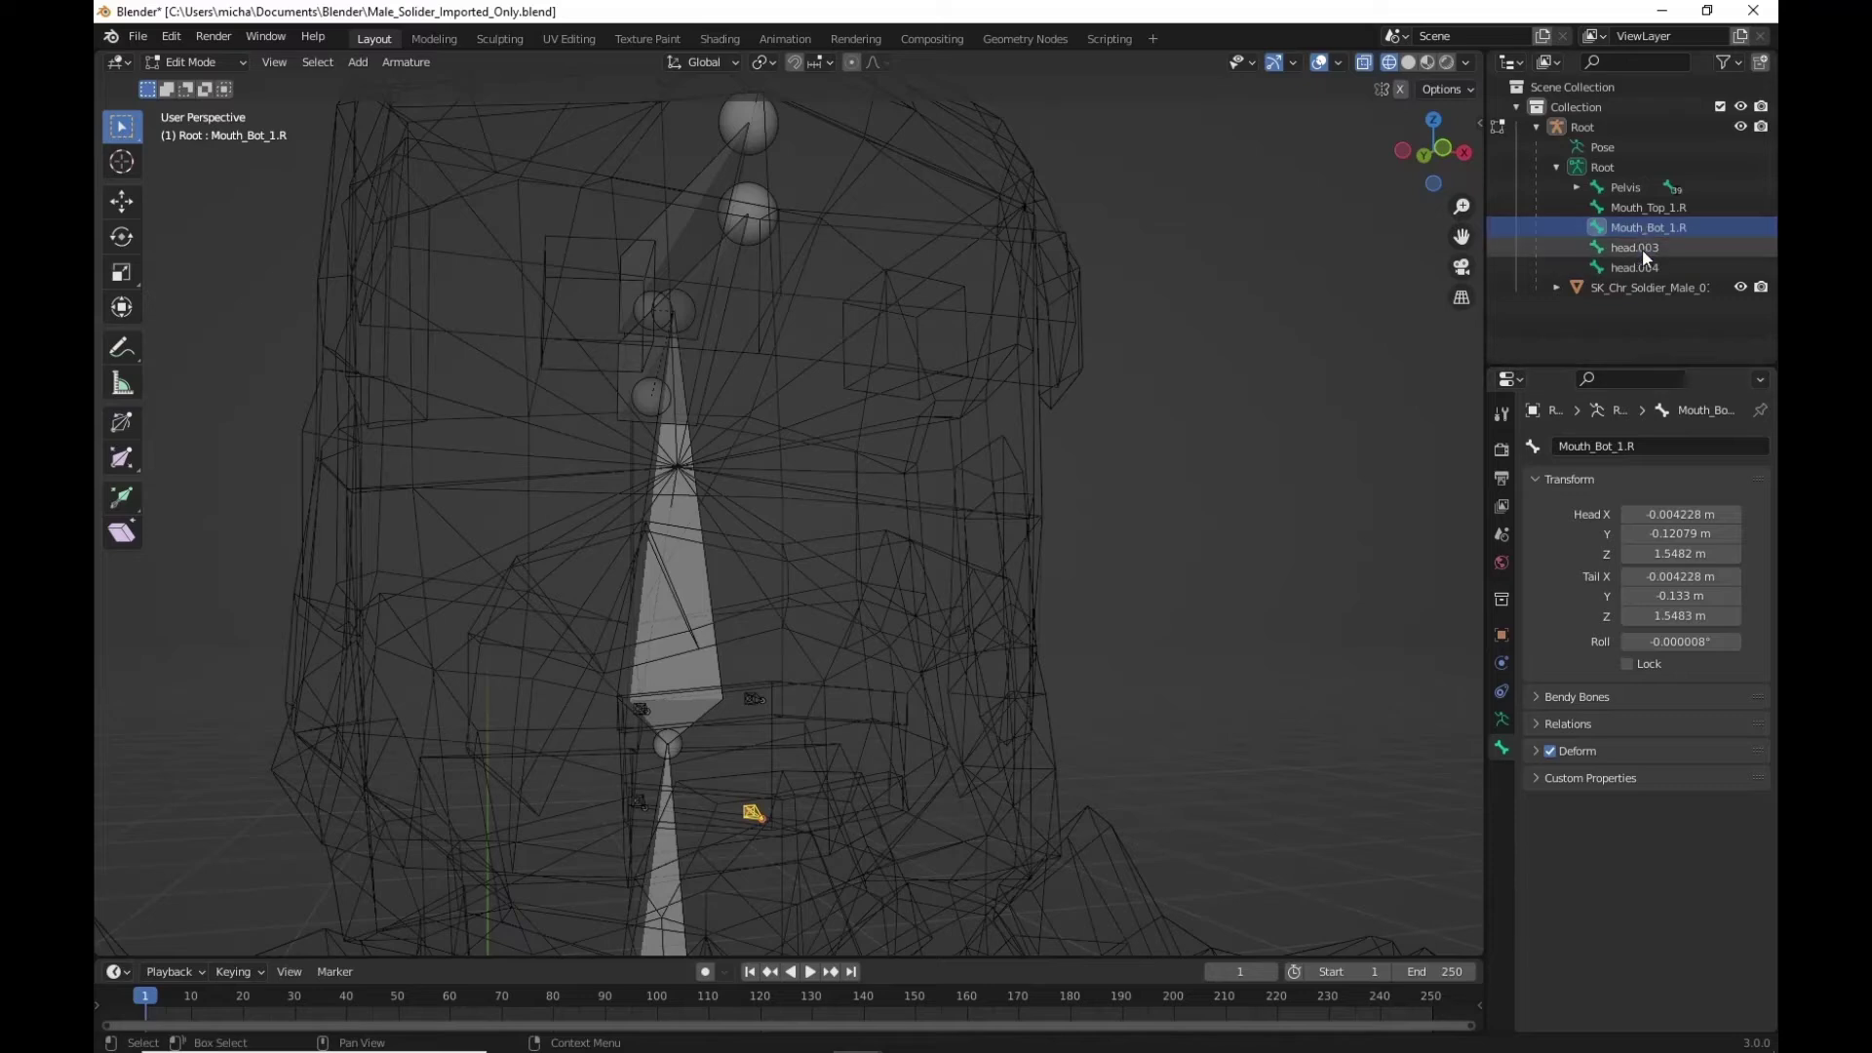
click(1620, 445)
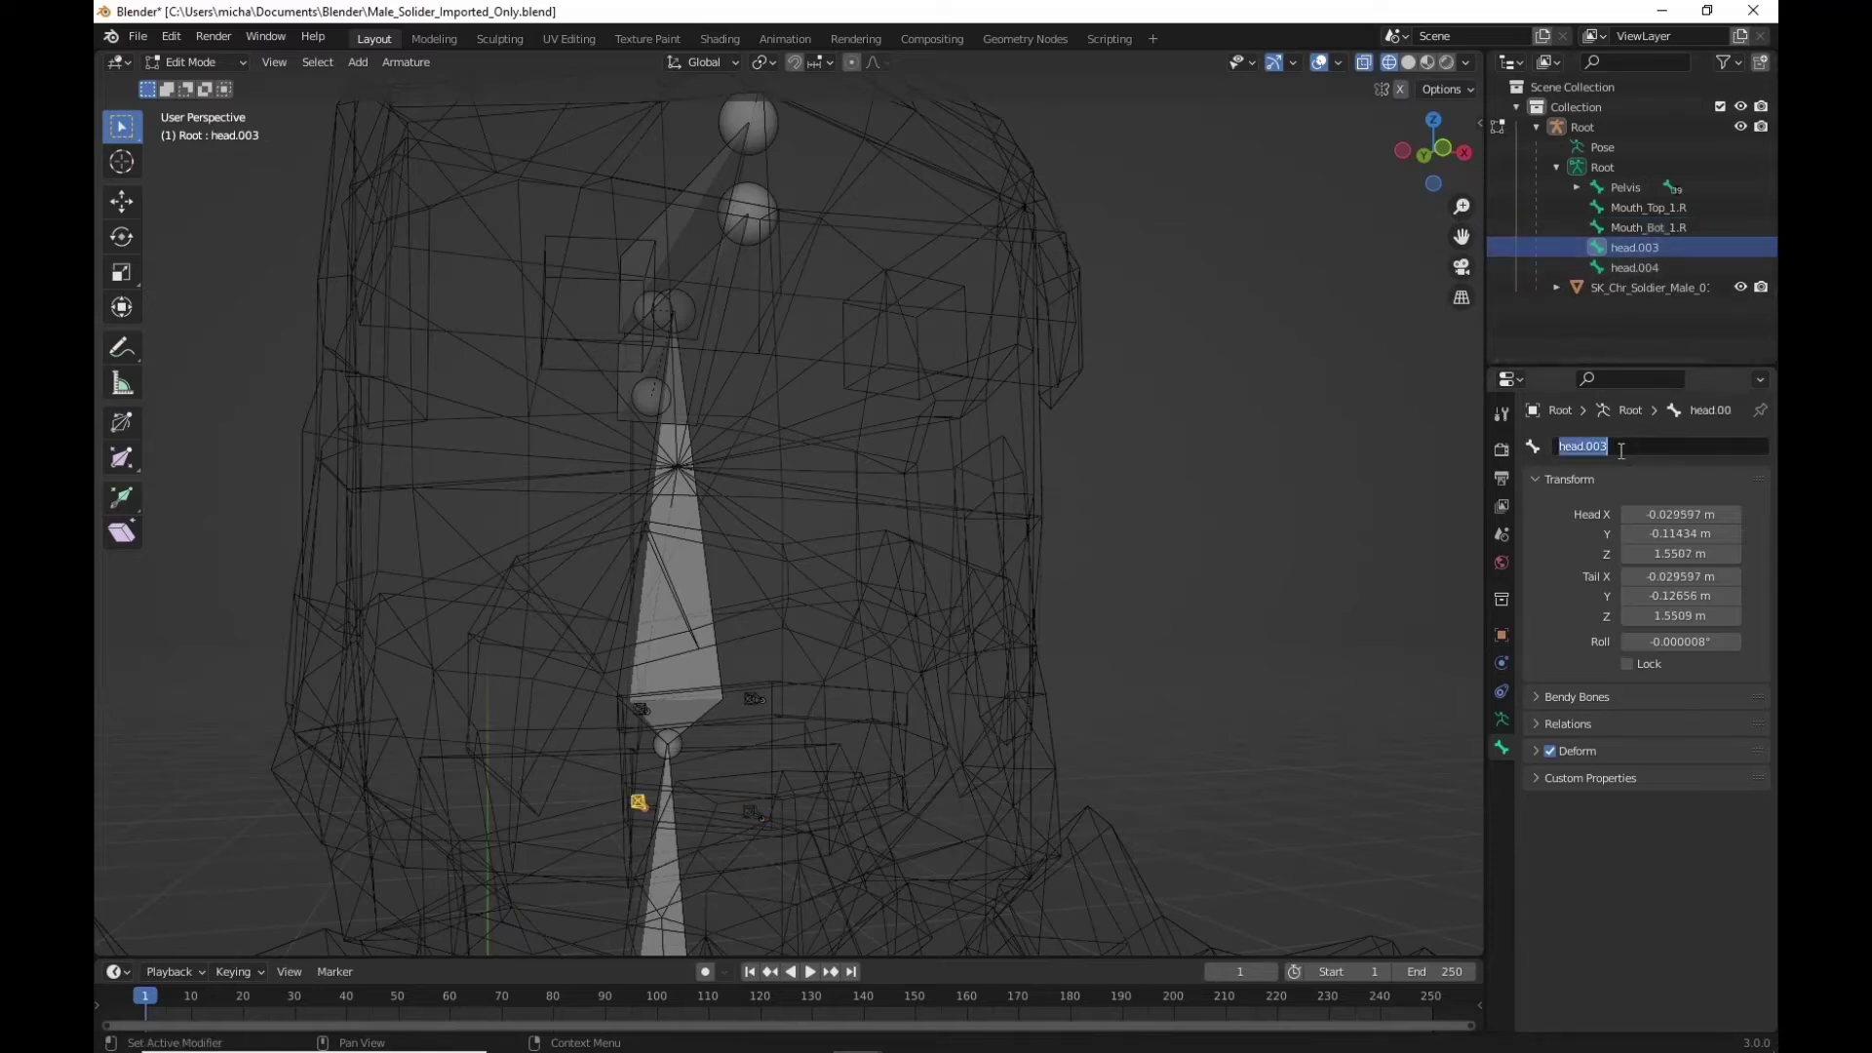
text(Mouth)
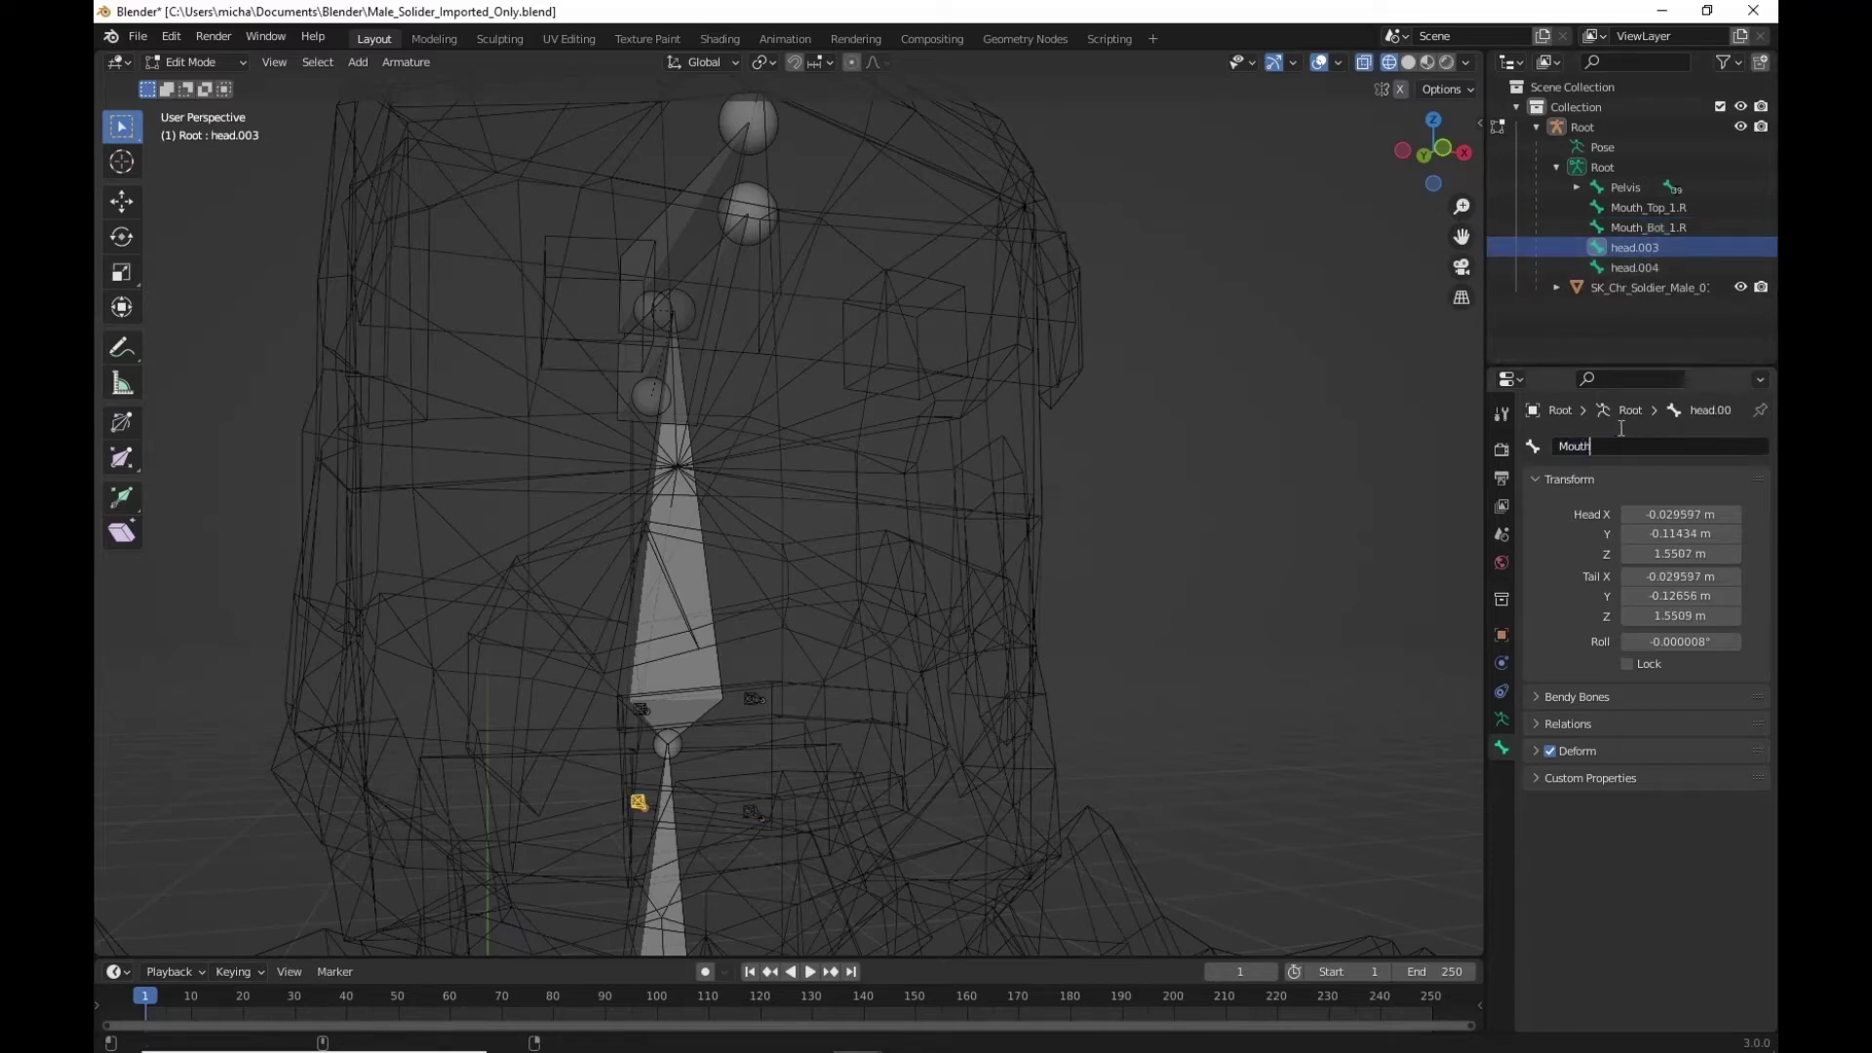
text(_Bot_2.R)
key(Return)
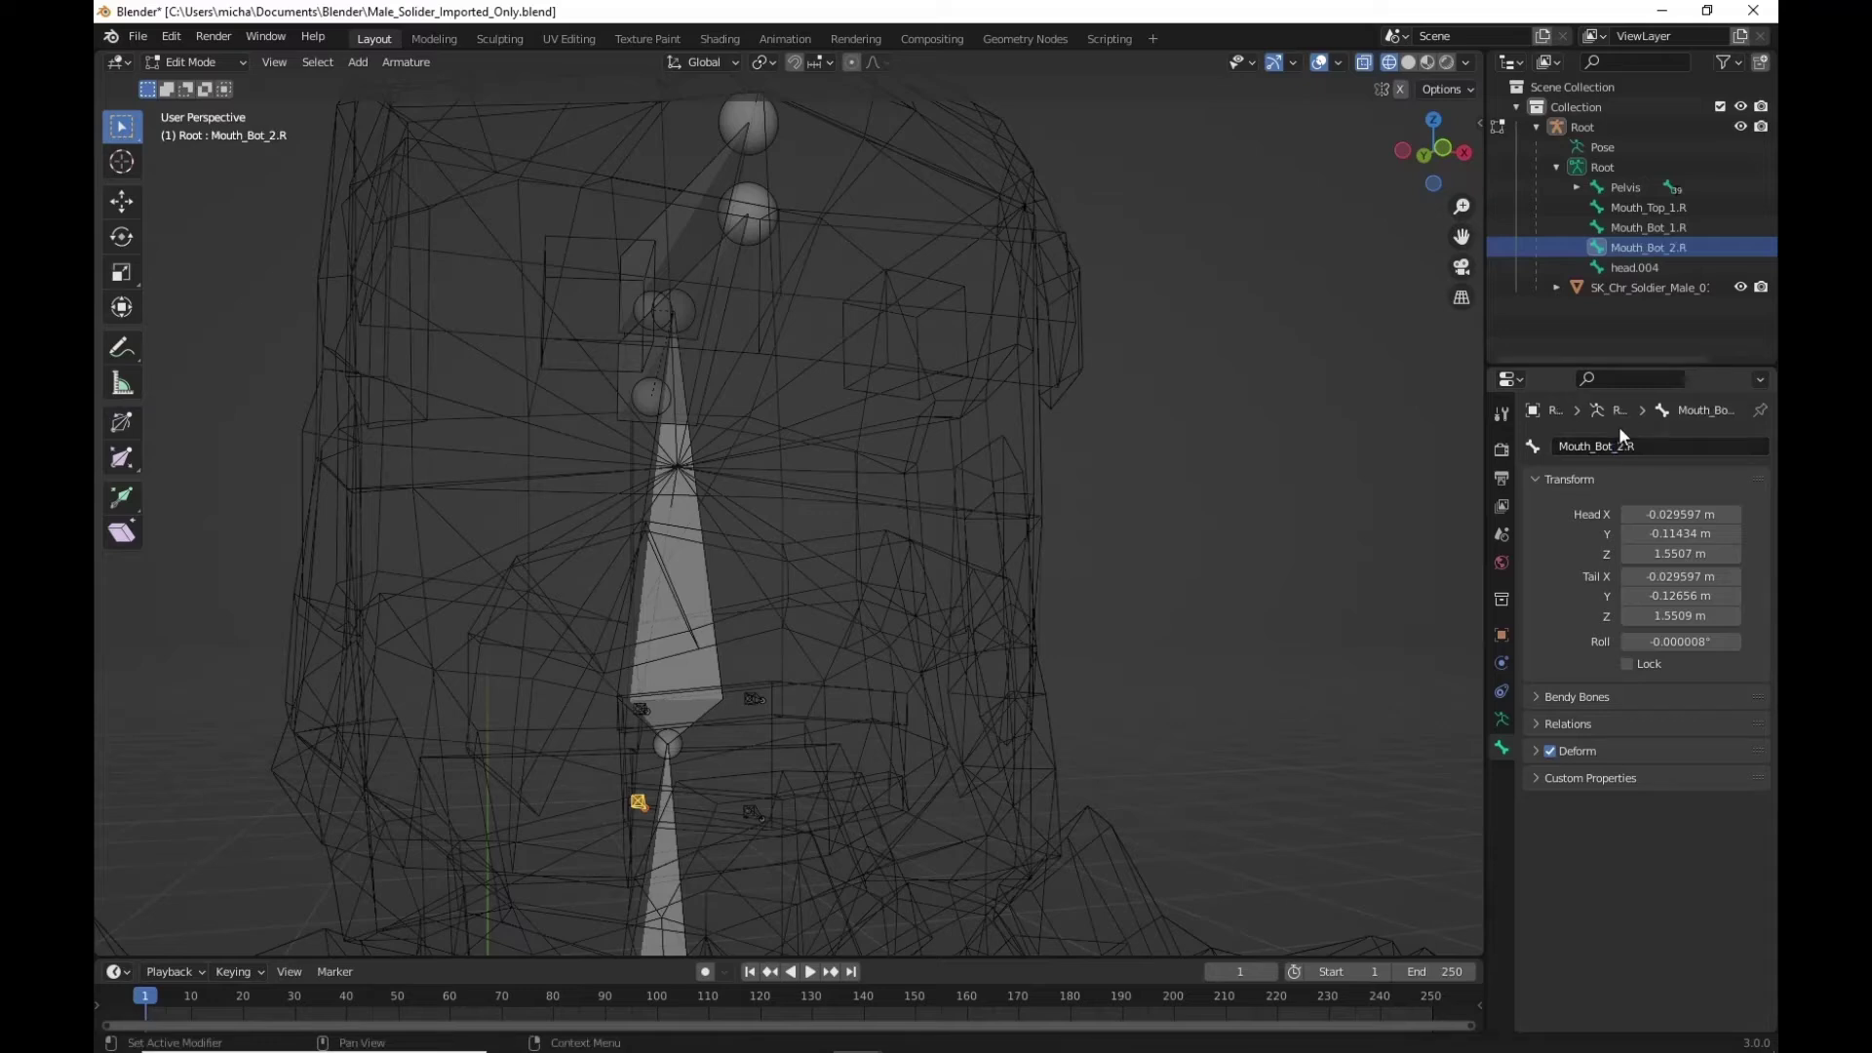
Rename the upper mouth-corner bone head.004 as Mouth_Top_2.R
click(1613, 267)
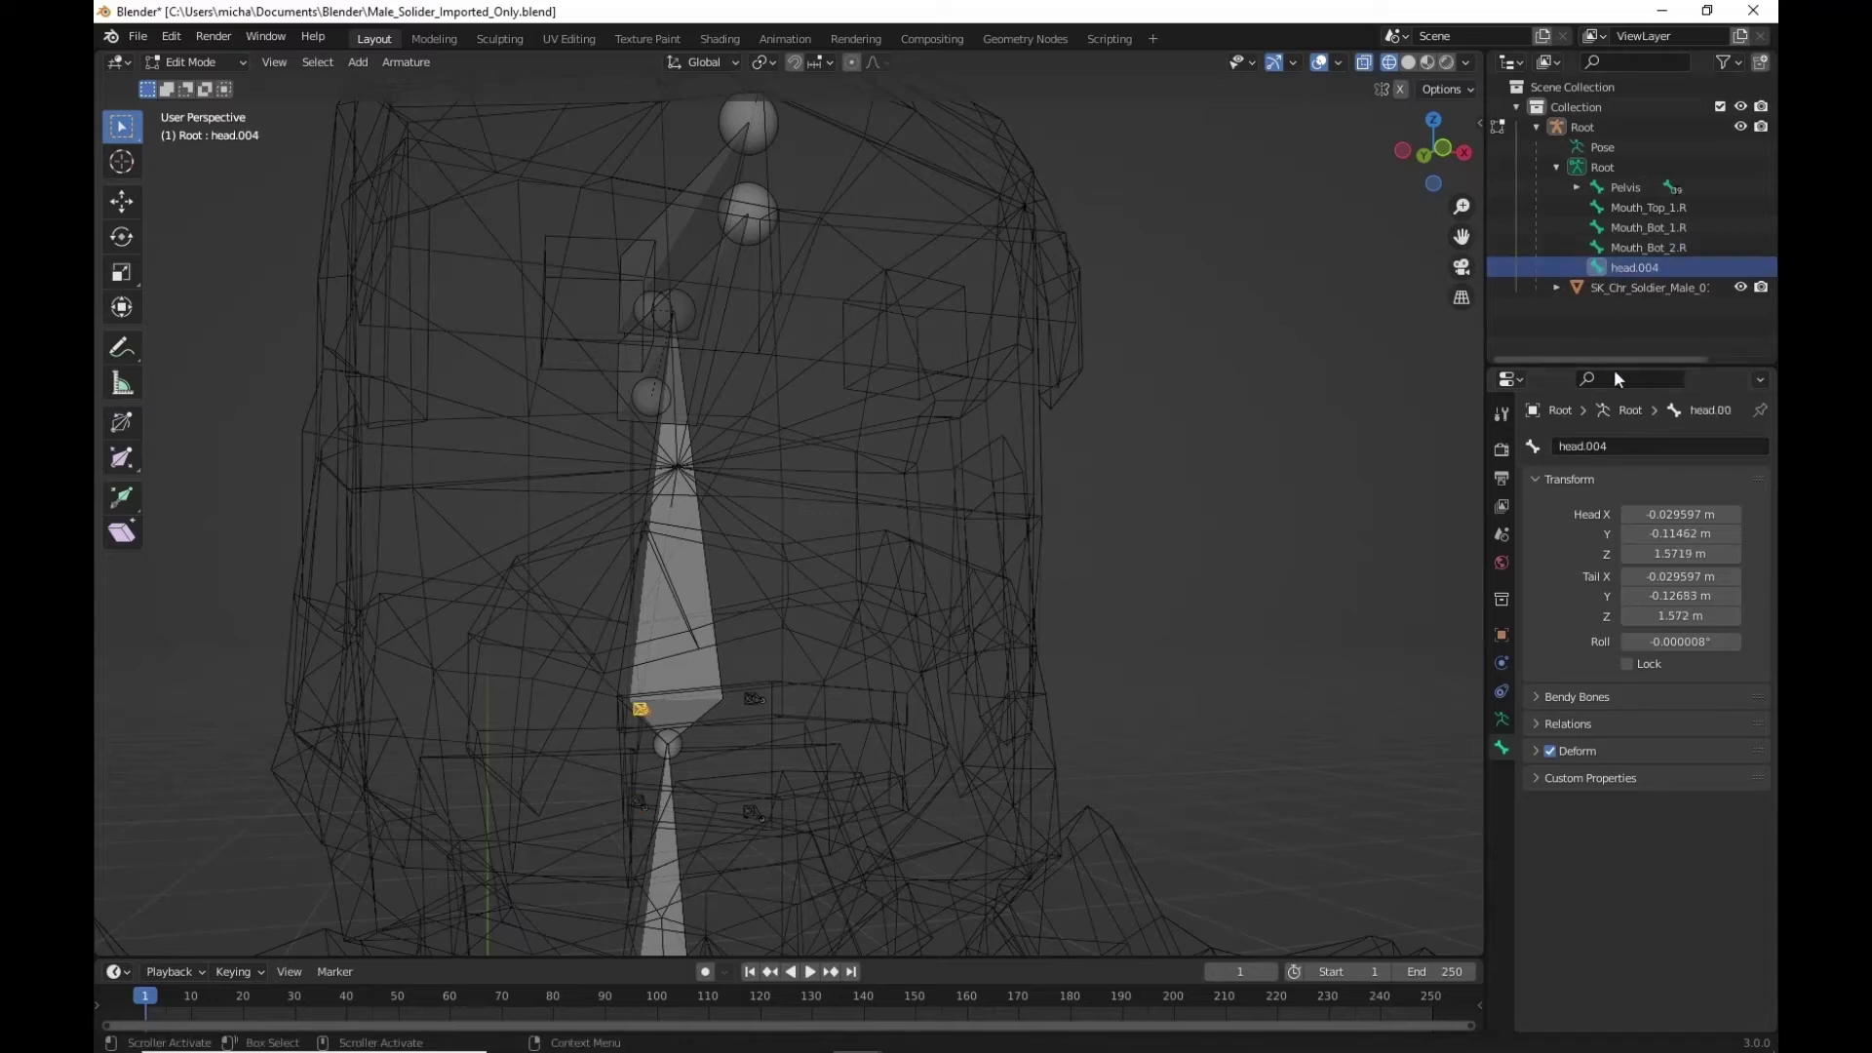
double_click(1605, 443)
text(Mo)
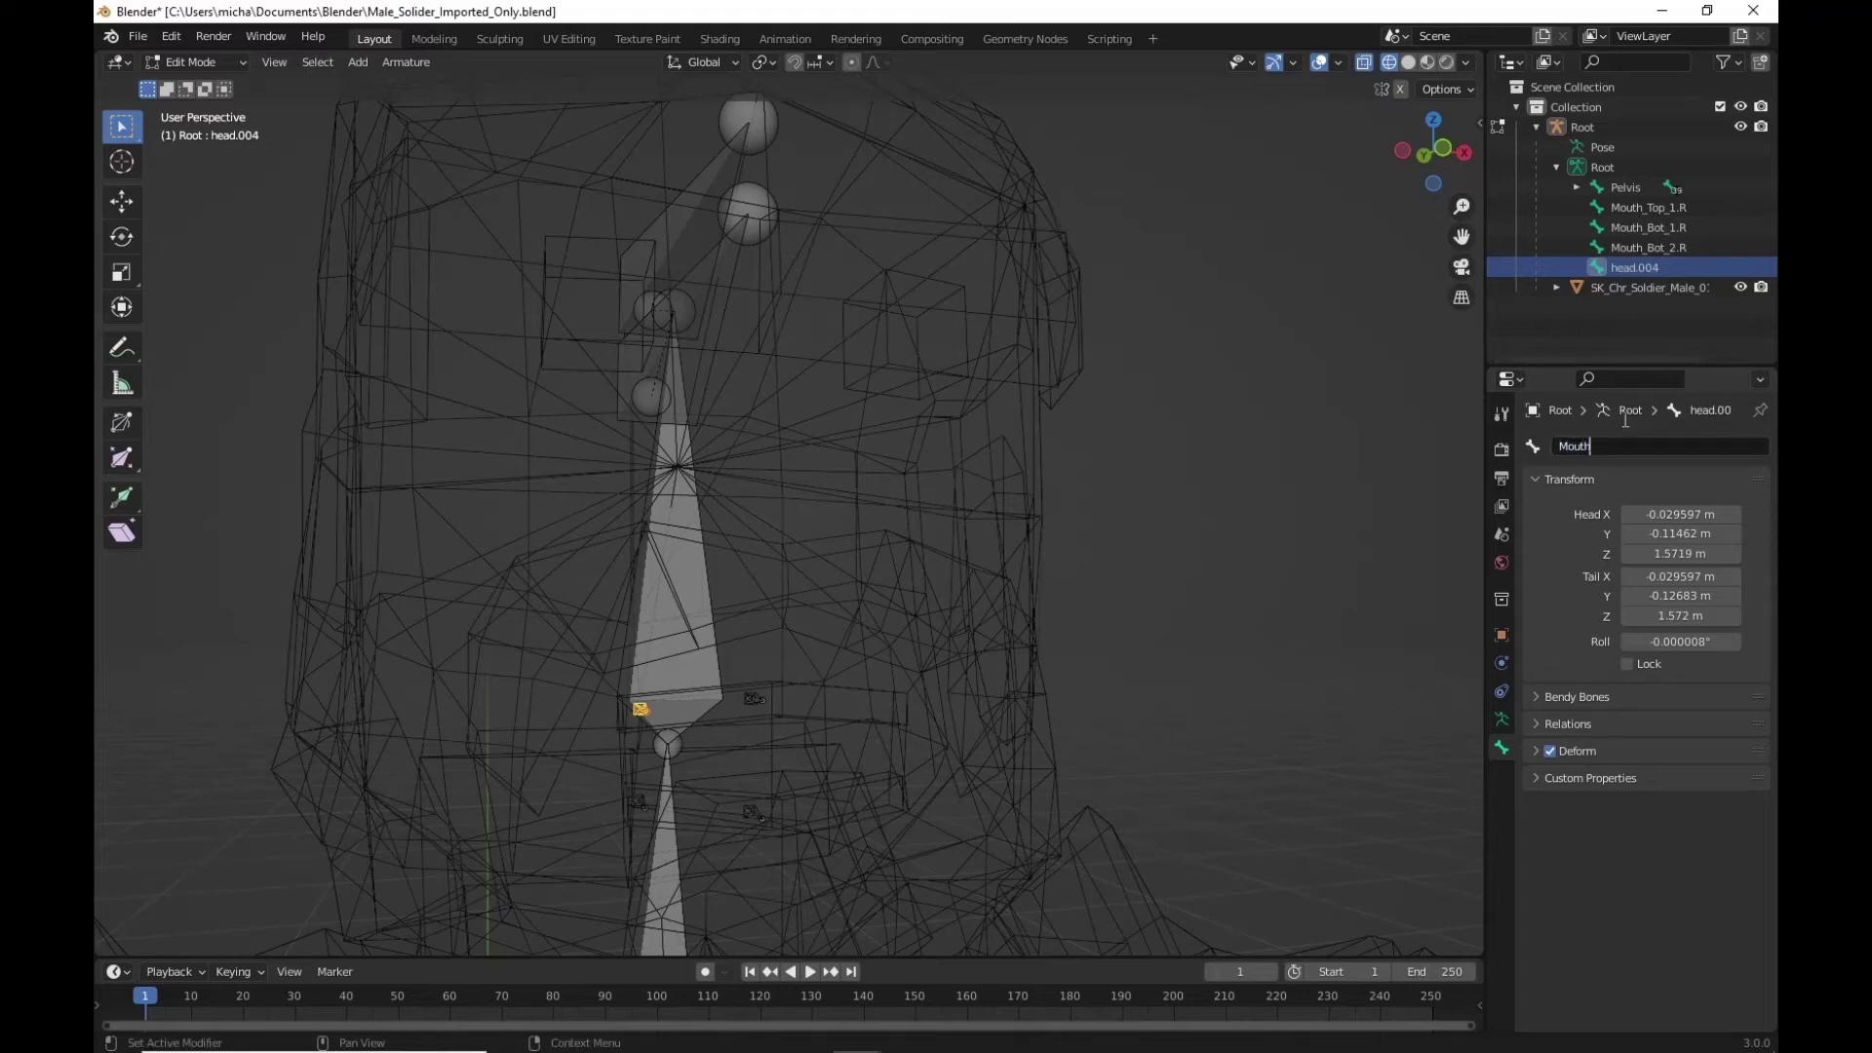
text(uth_Top_2.R)
key(Return)
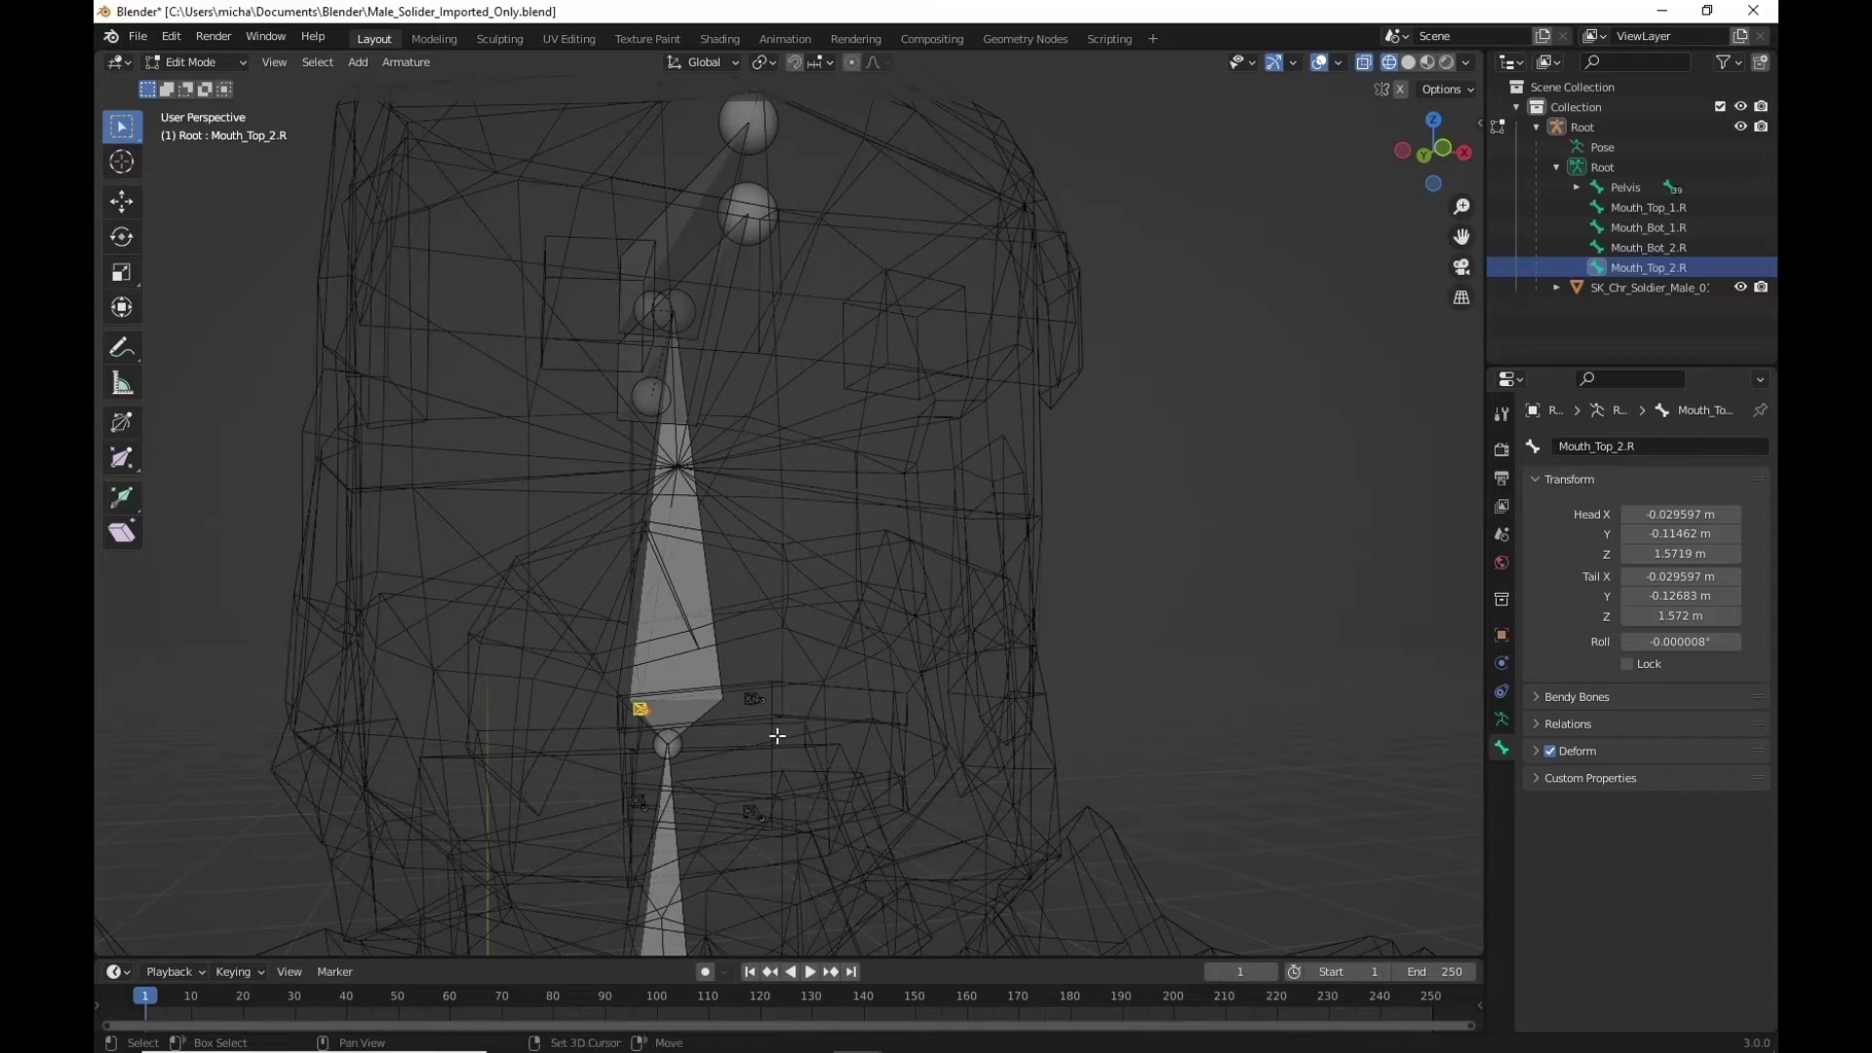
Duplicate Mouth_Top_2.R along X and, in front orthographic view, position the copy midway between the two upper mouth bones
key(shift+d)
key(x)
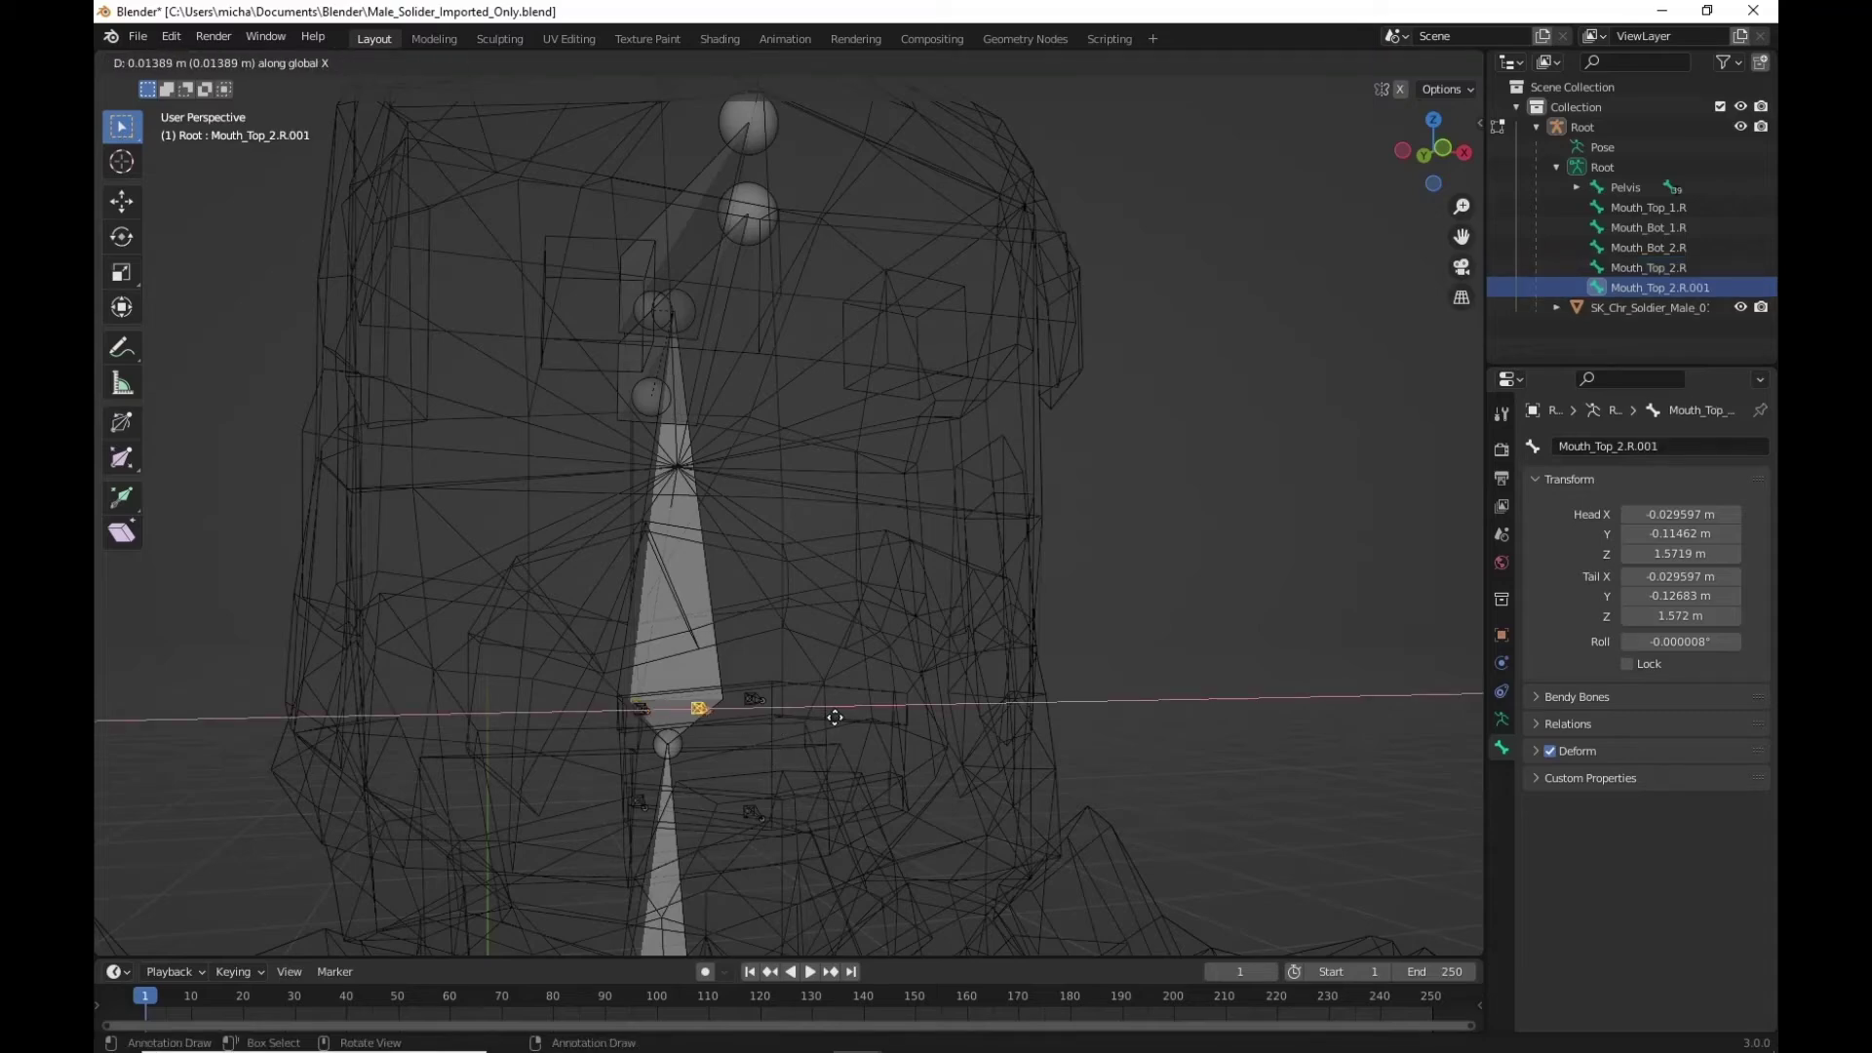
click(836, 715)
middle_drag(965, 702, 945, 681)
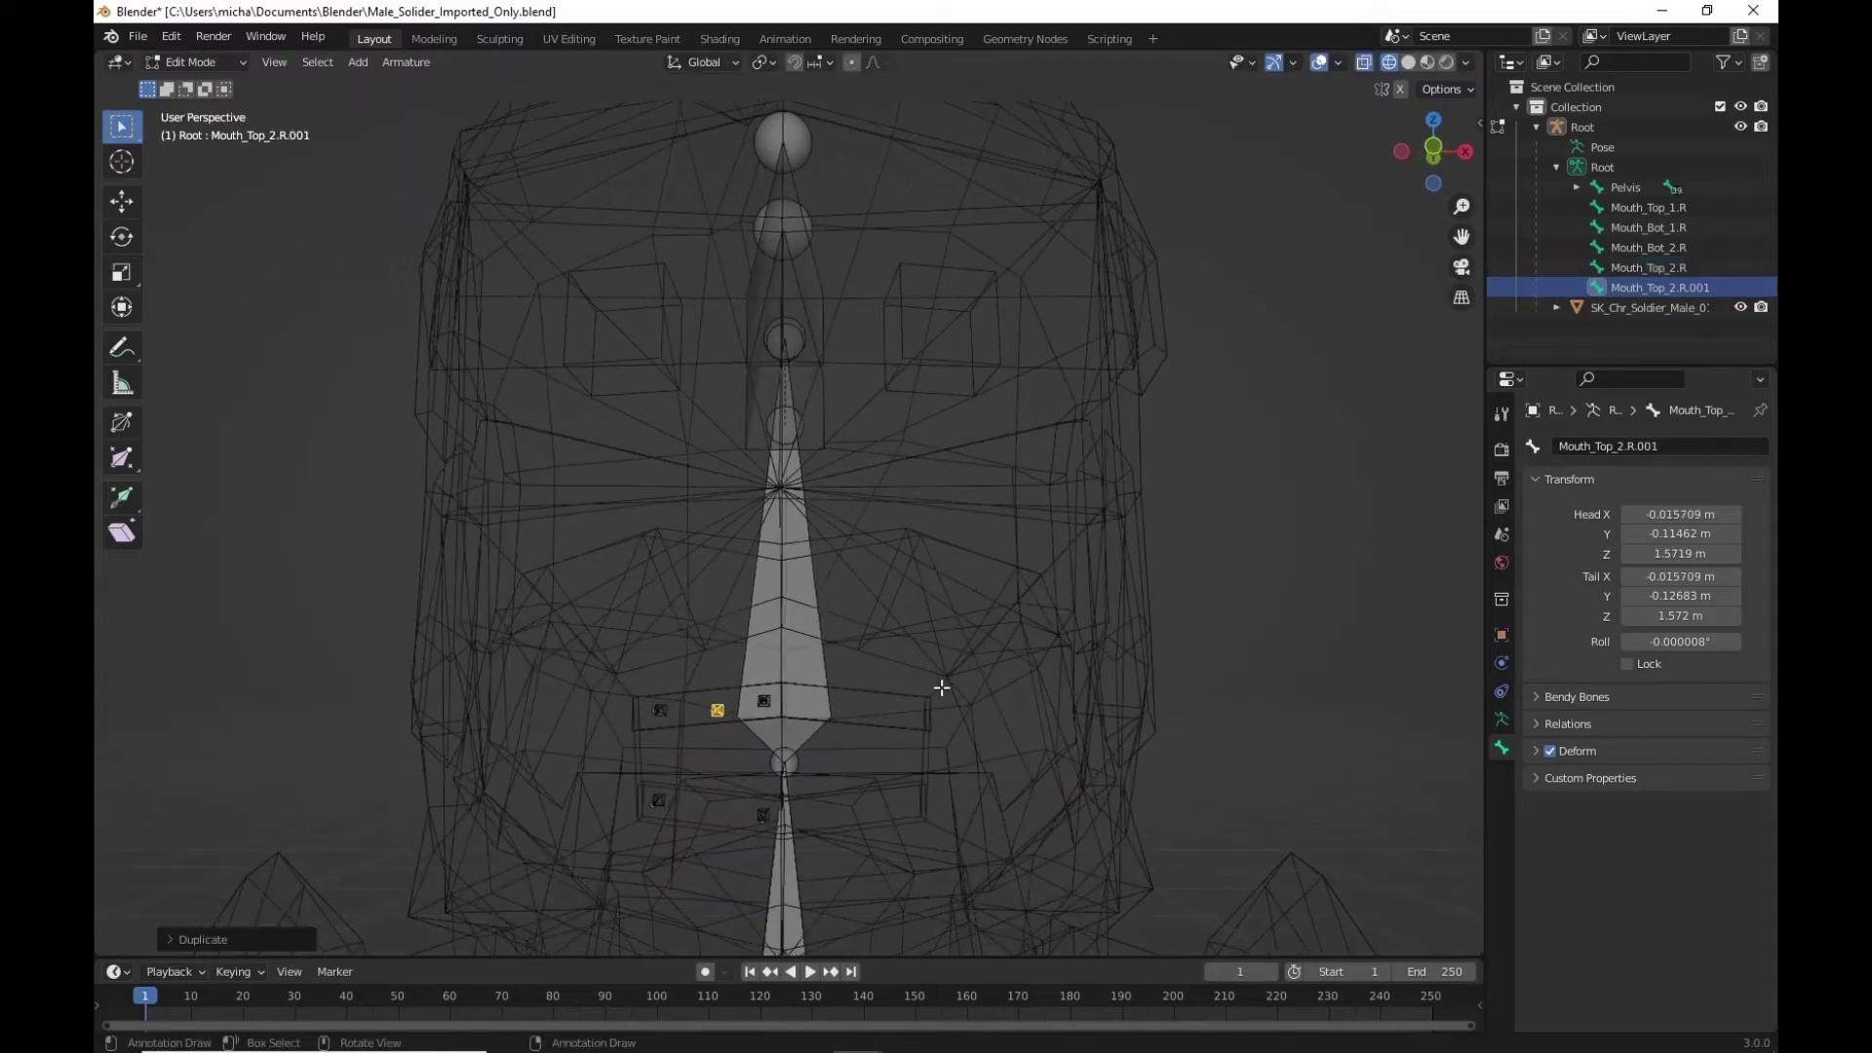
click(1433, 151)
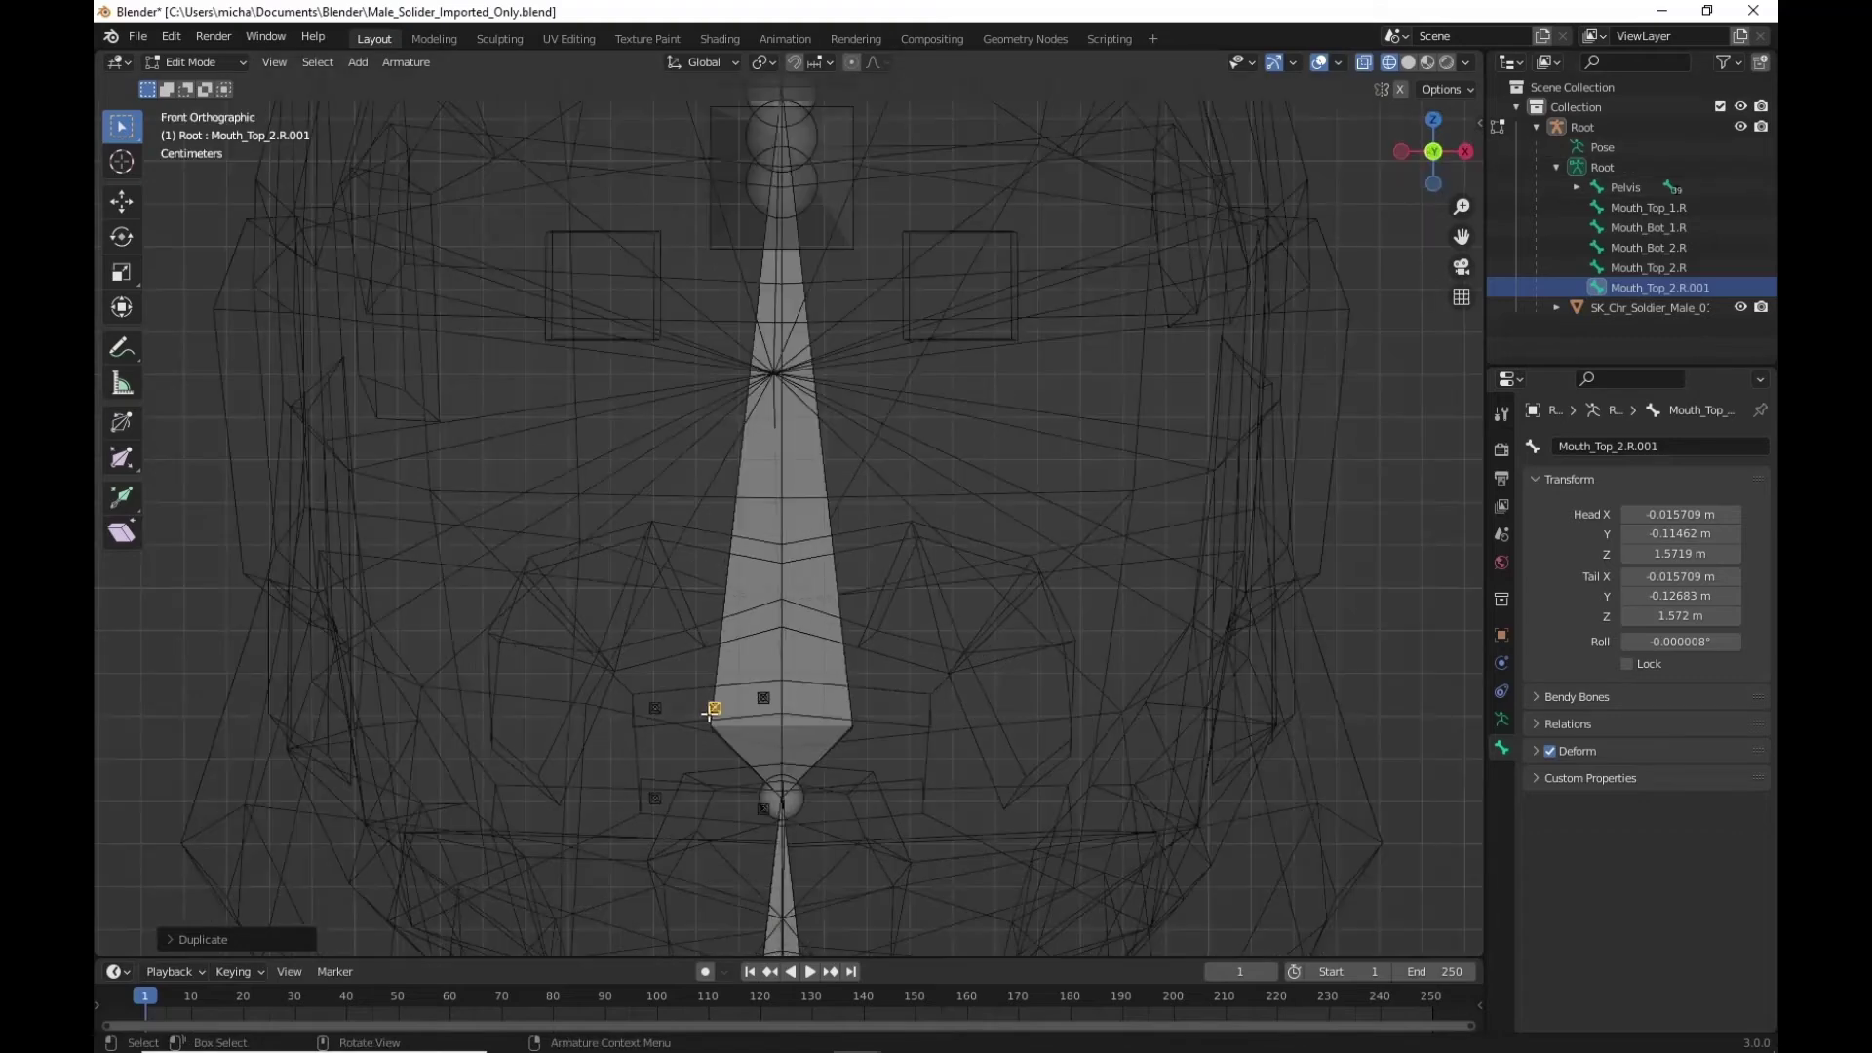
key(g)
key(x)
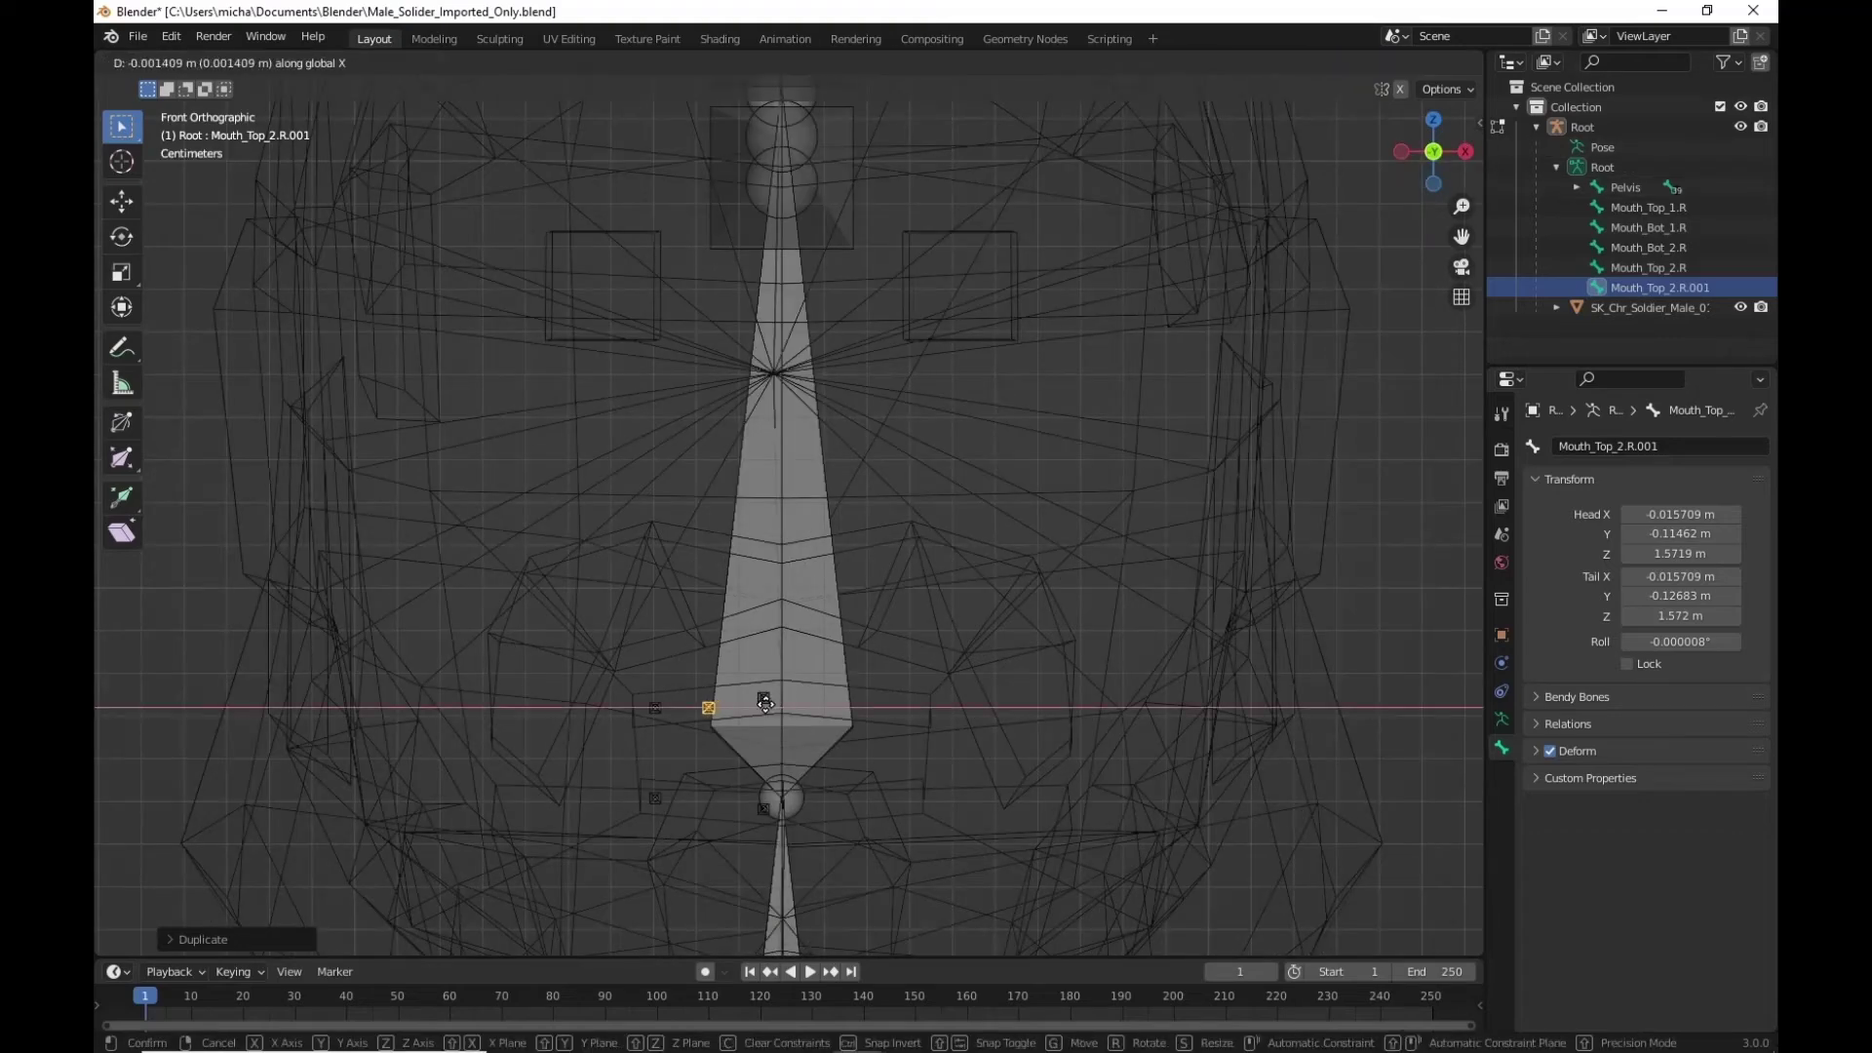
click(764, 704)
Move the duplicated middle bone about 0.044 m forward along the Y axis, out in front of the face
middle_drag(923, 620, 1137, 644)
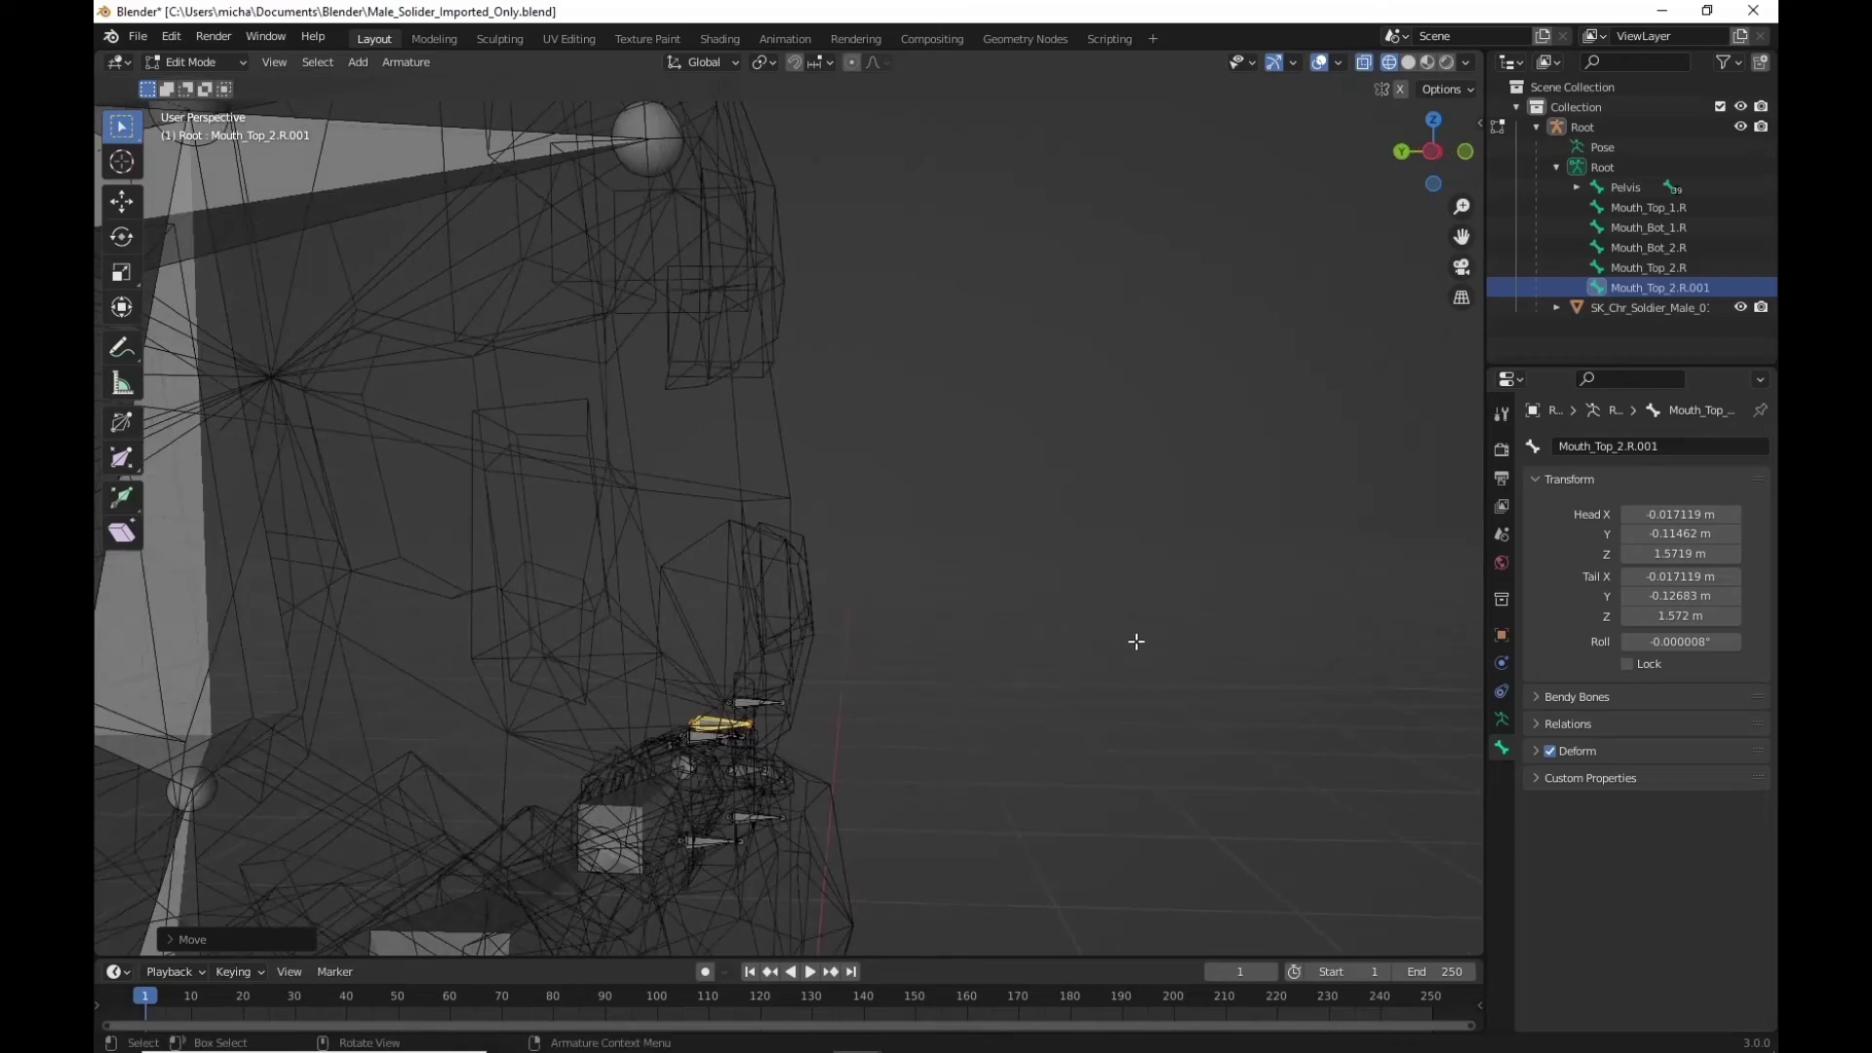
key(g)
key(y)
click(1322, 627)
Rename the bone in front of the upper lip as Mouth_Top_Cont.R
middle_drag(1079, 735, 999, 719)
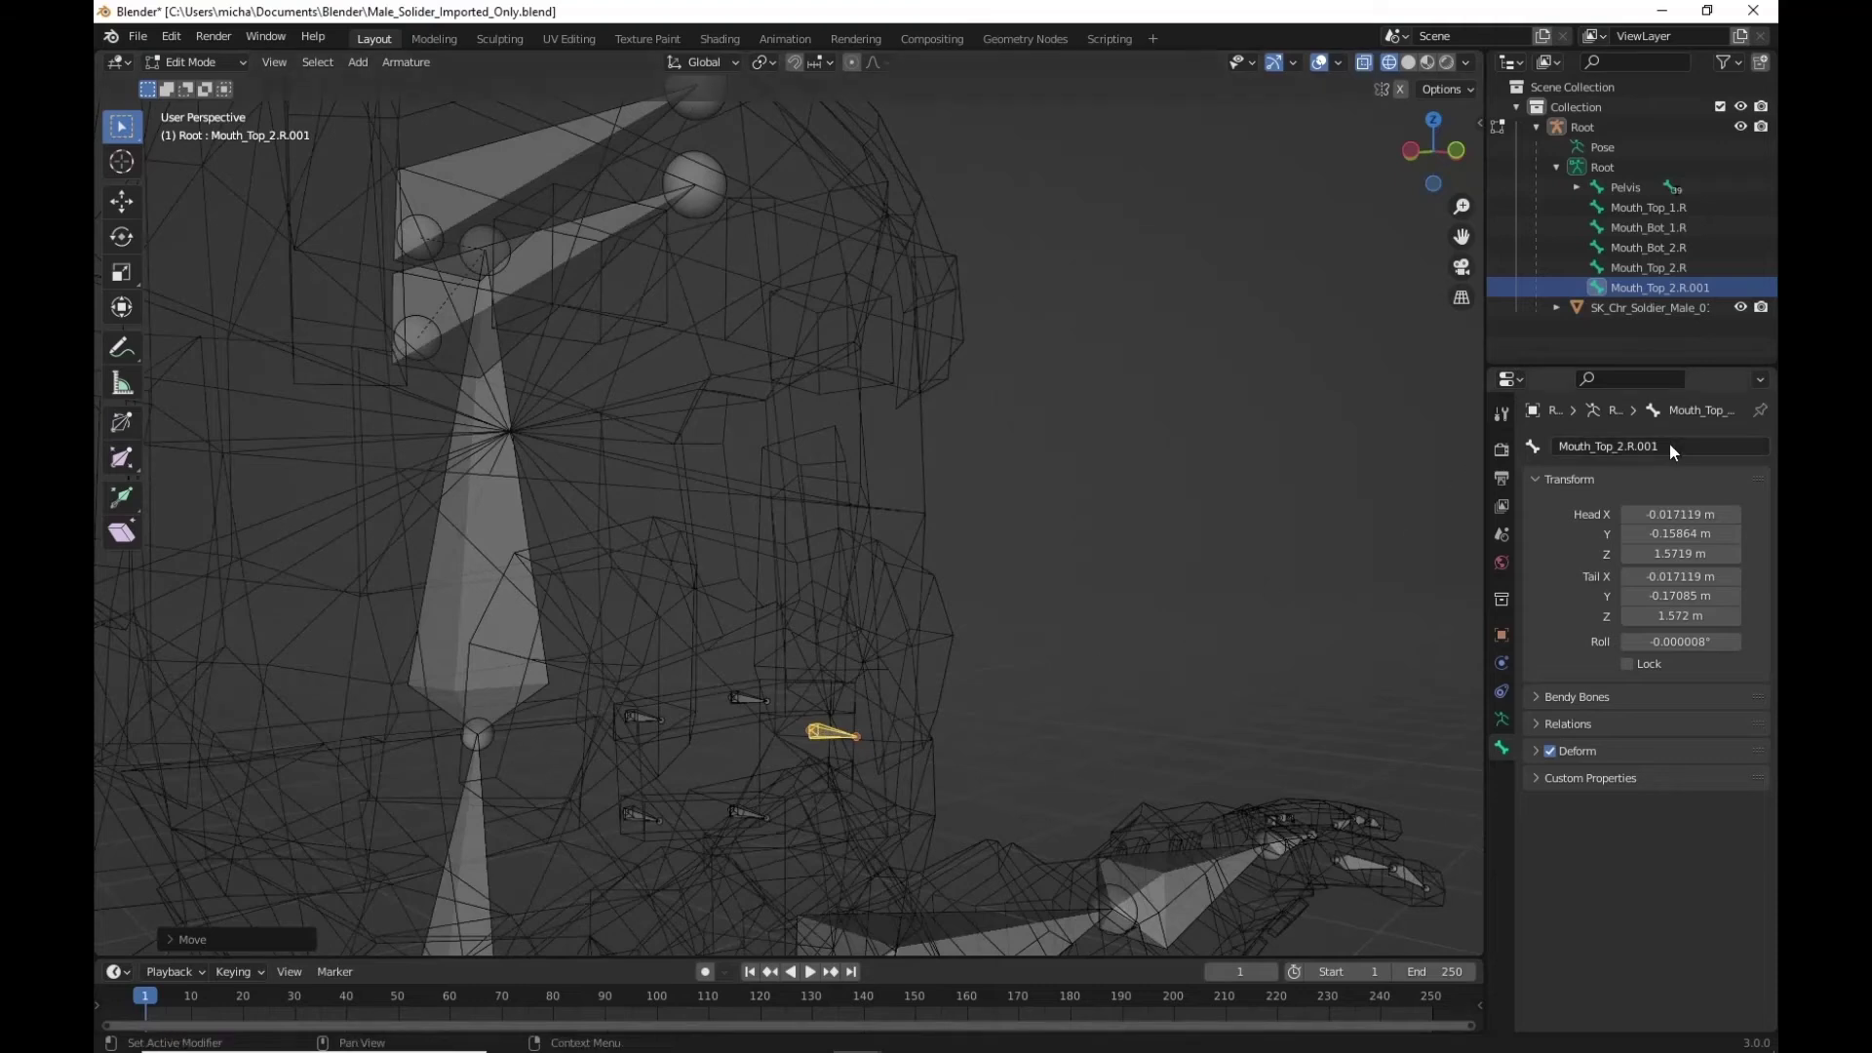
click(1613, 446)
click(1614, 445)
key(BackSpace)
text(Cont)
key(Return)
In side orthographic view, duplicate the upper control bone about 0.022 m down along Z, in front of the lower lip
middle_drag(907, 627, 1057, 581)
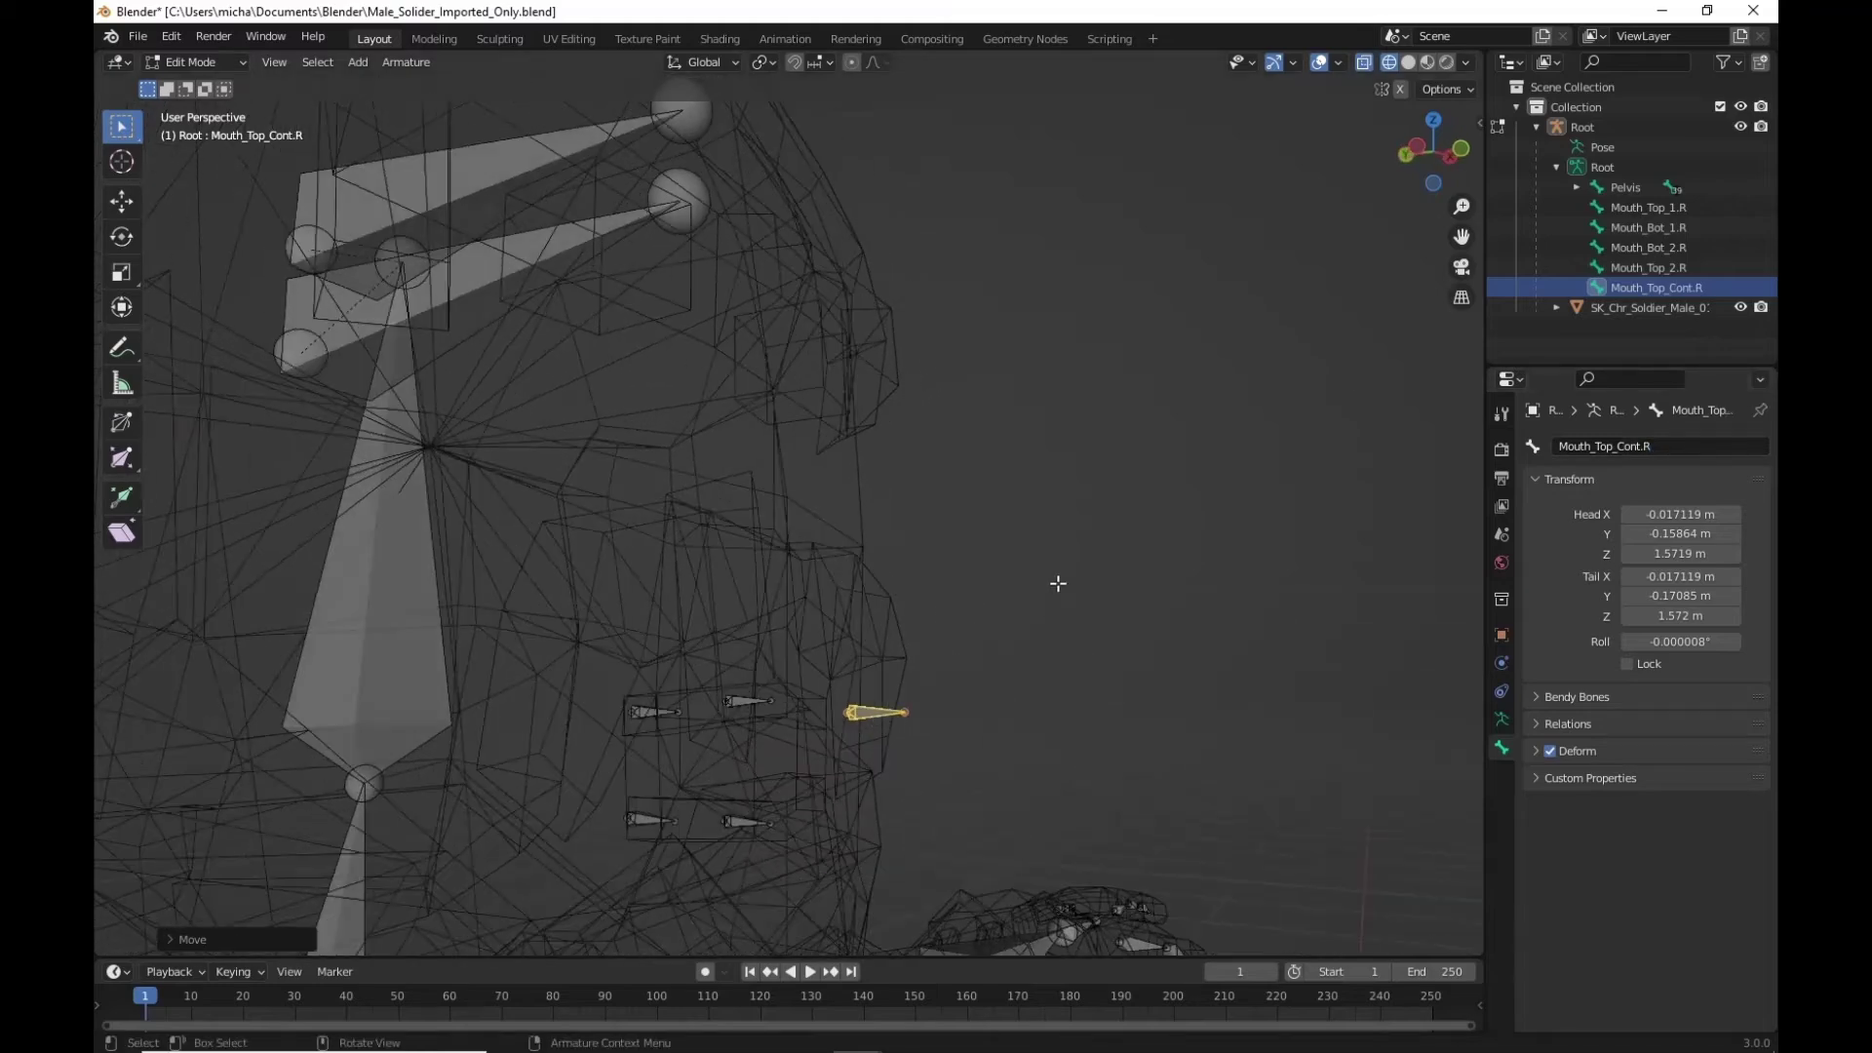
click(1421, 146)
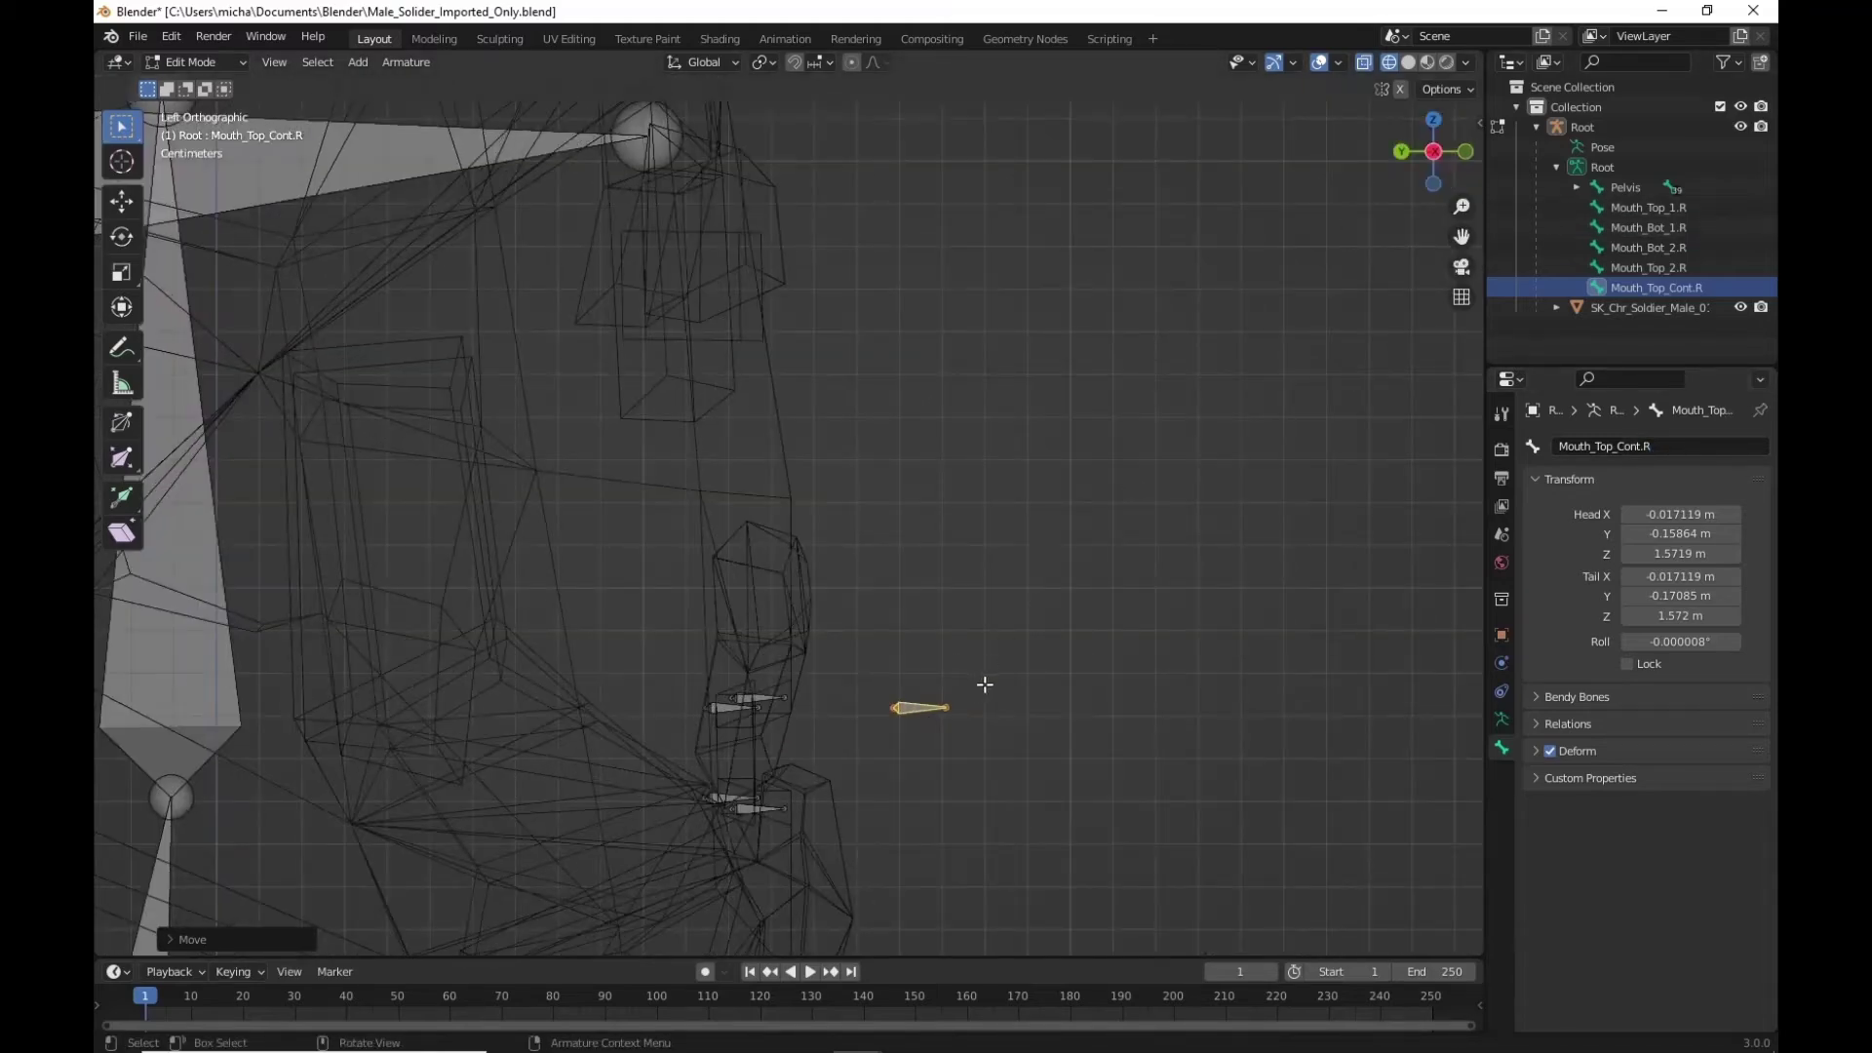
key(shift+d)
key(z)
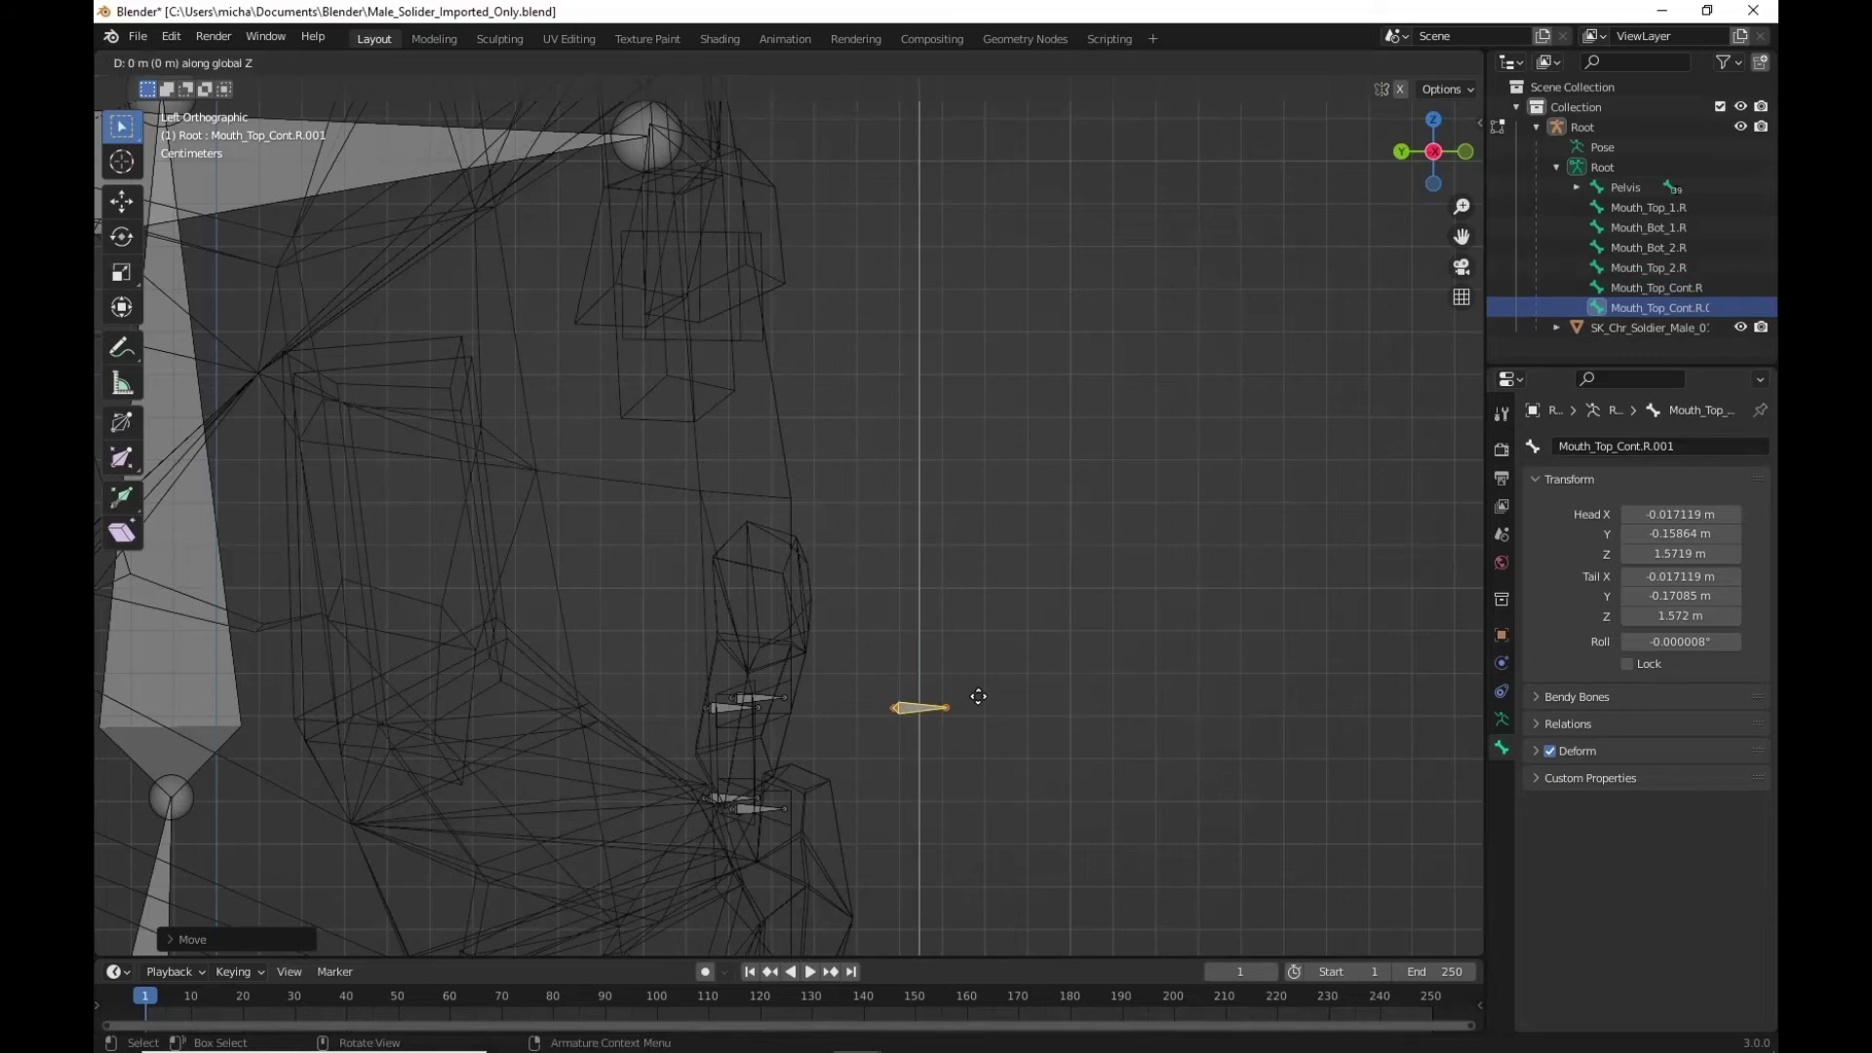
click(961, 792)
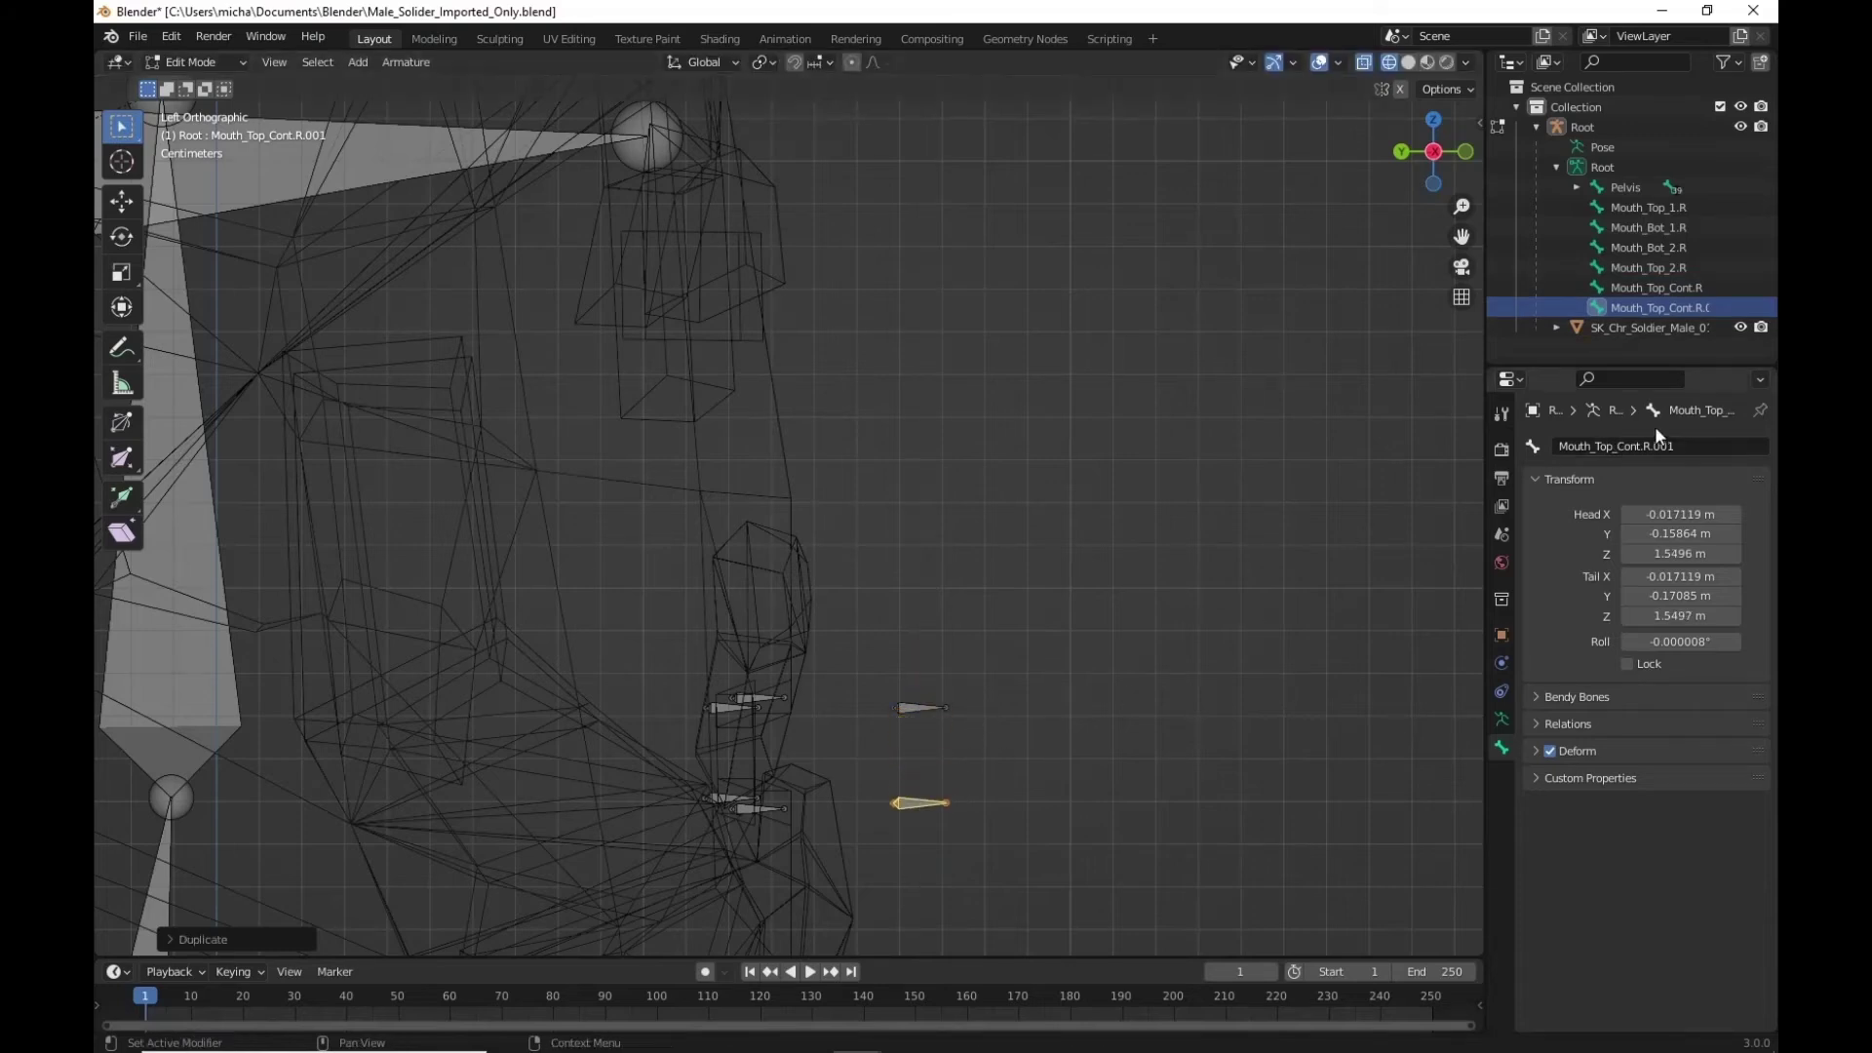
Rename the lower control bone as Mouth_Bot_Cont.R and turn off its Deform option
click(1685, 444)
click(1684, 444)
key(BackSpace)
key(BackSpace)
key(BackSpace)
text(Bot)
key(Return)
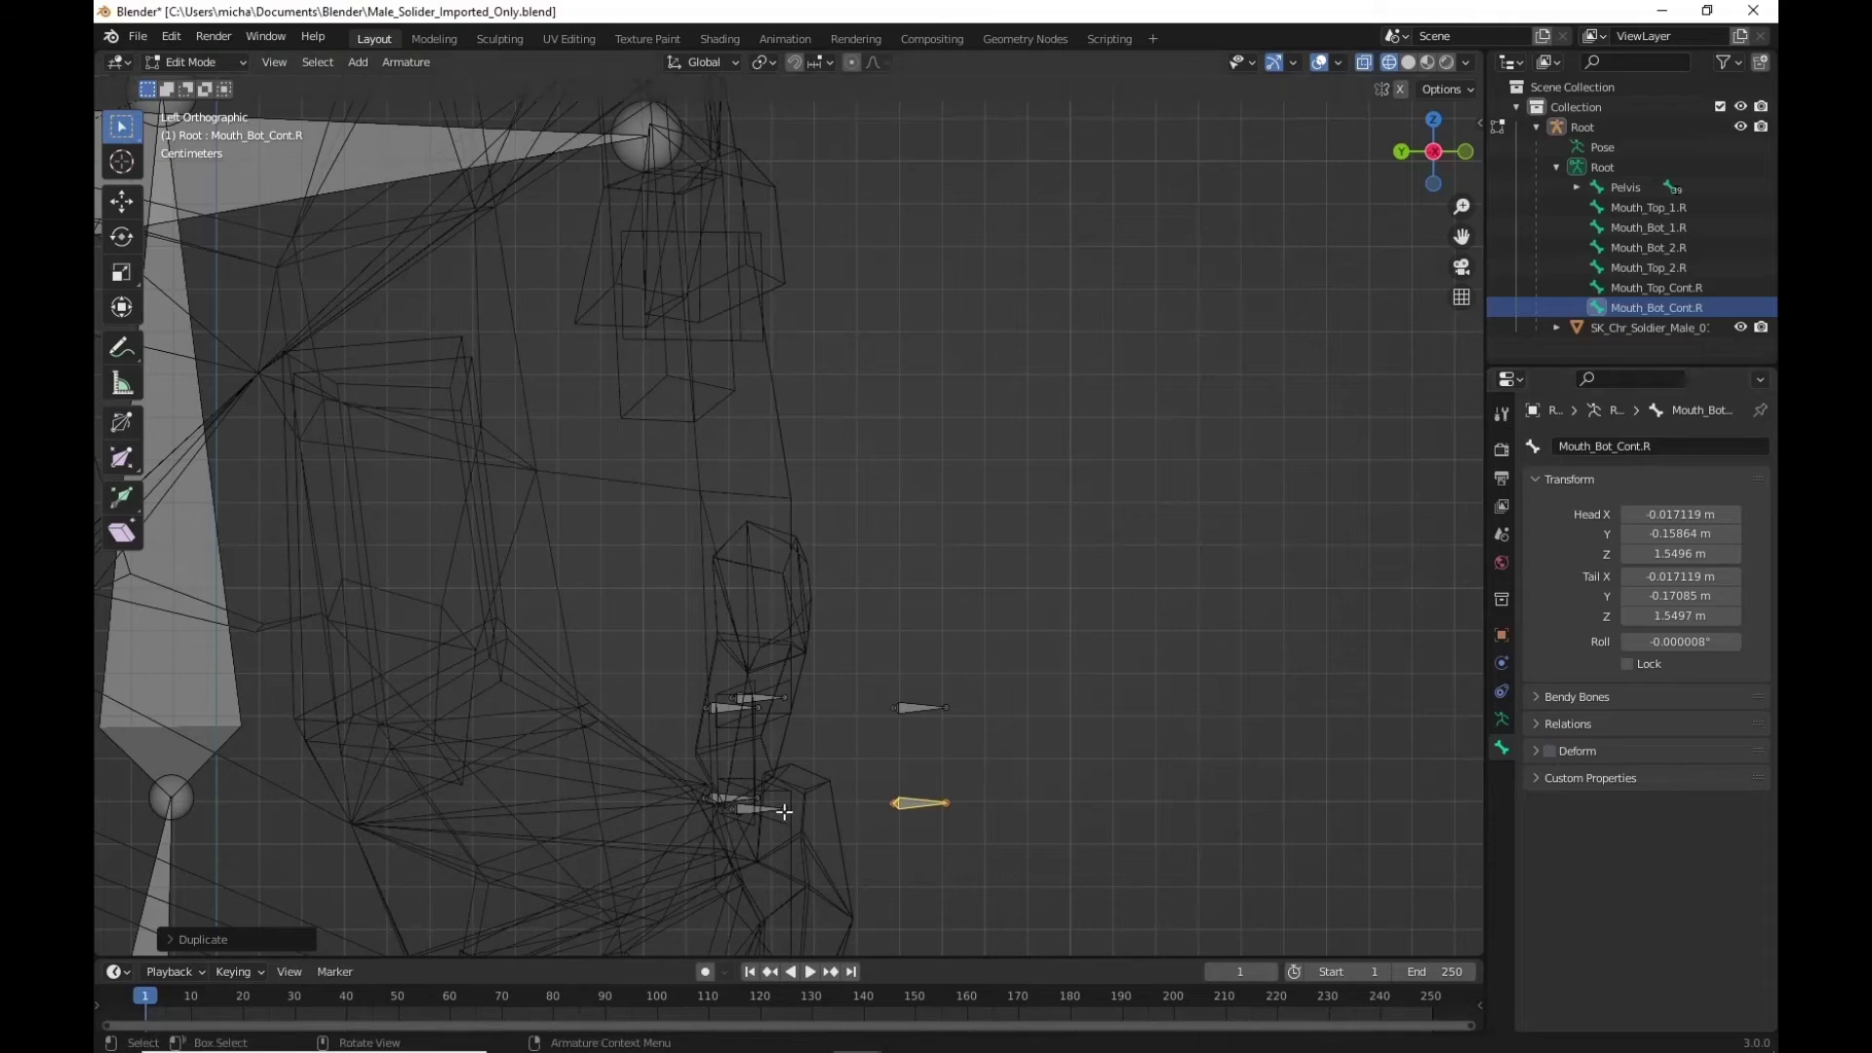
Turn off the Deform option for the Mouth_Top_Cont.R bone
drag(864, 668, 971, 741)
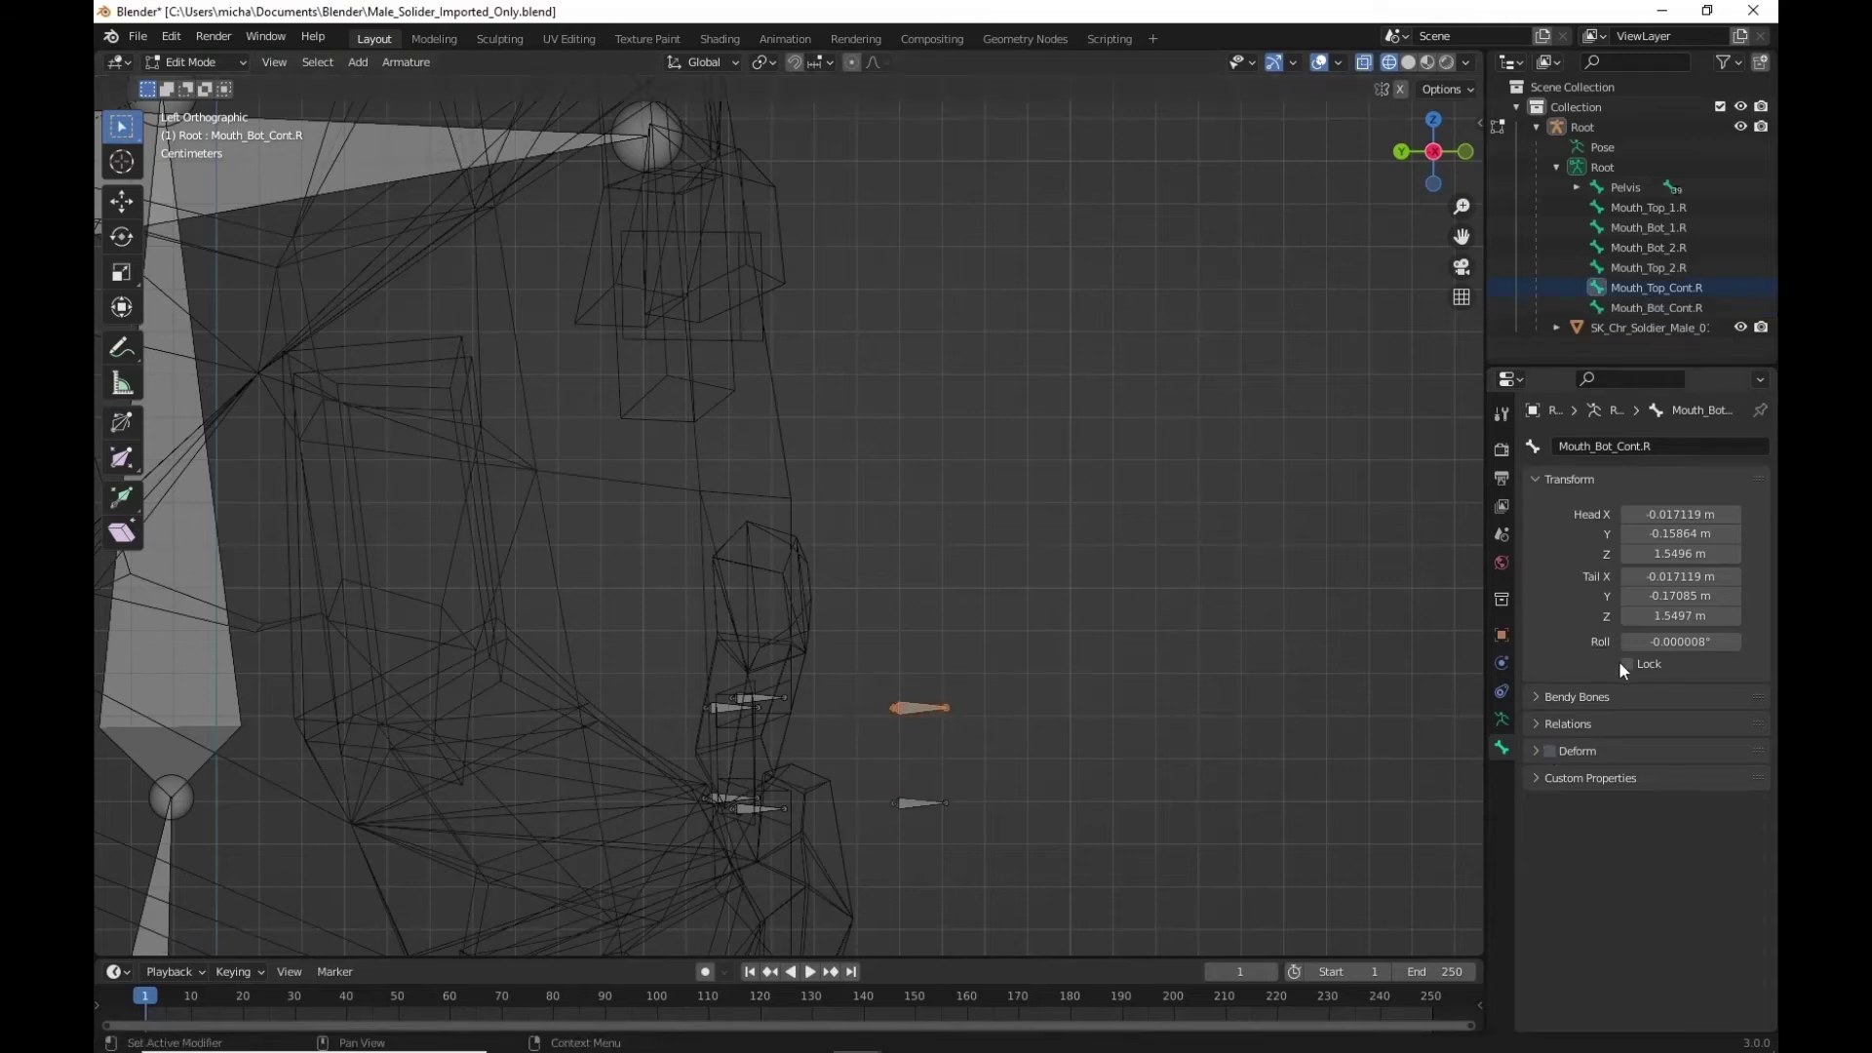
click(952, 778)
click(926, 702)
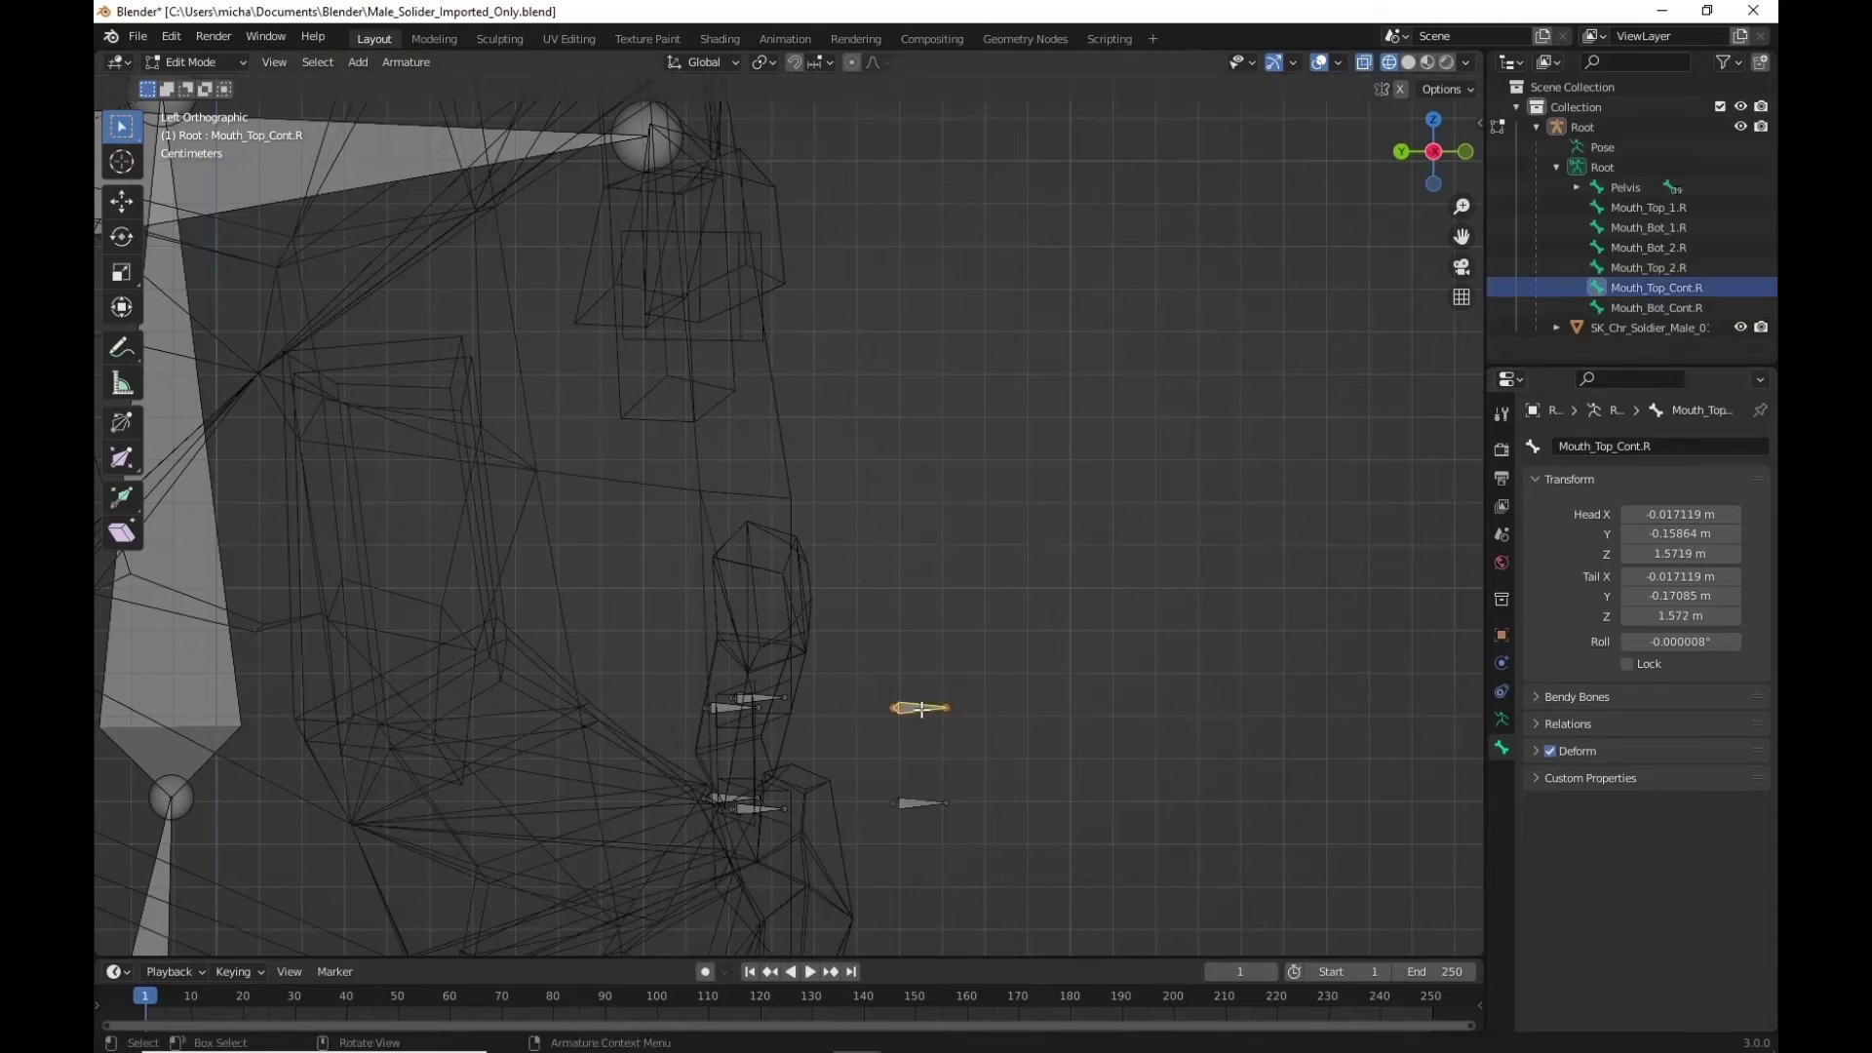
click(1549, 751)
click(930, 636)
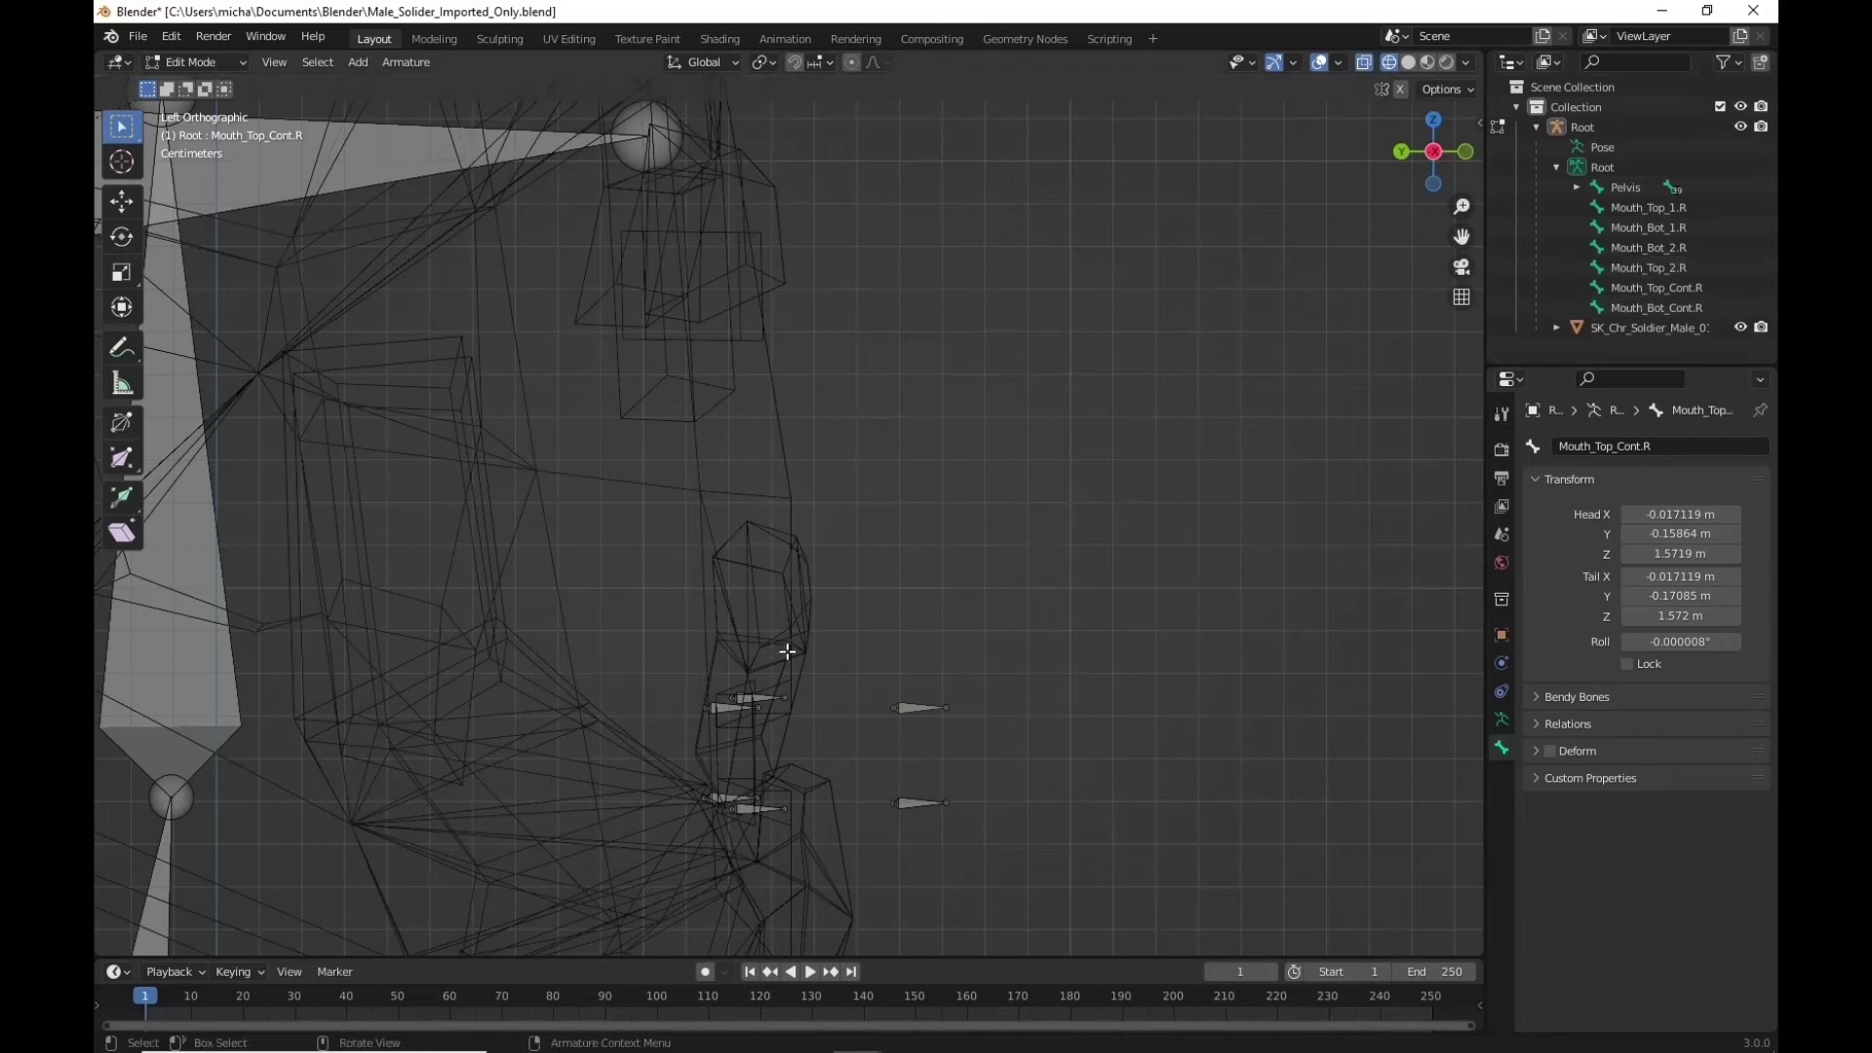
Parent the Mouth_Top_1.R and Mouth_Top_2.R bones to Mouth_Top_Cont.R with Keep Offset
drag(717, 678, 824, 712)
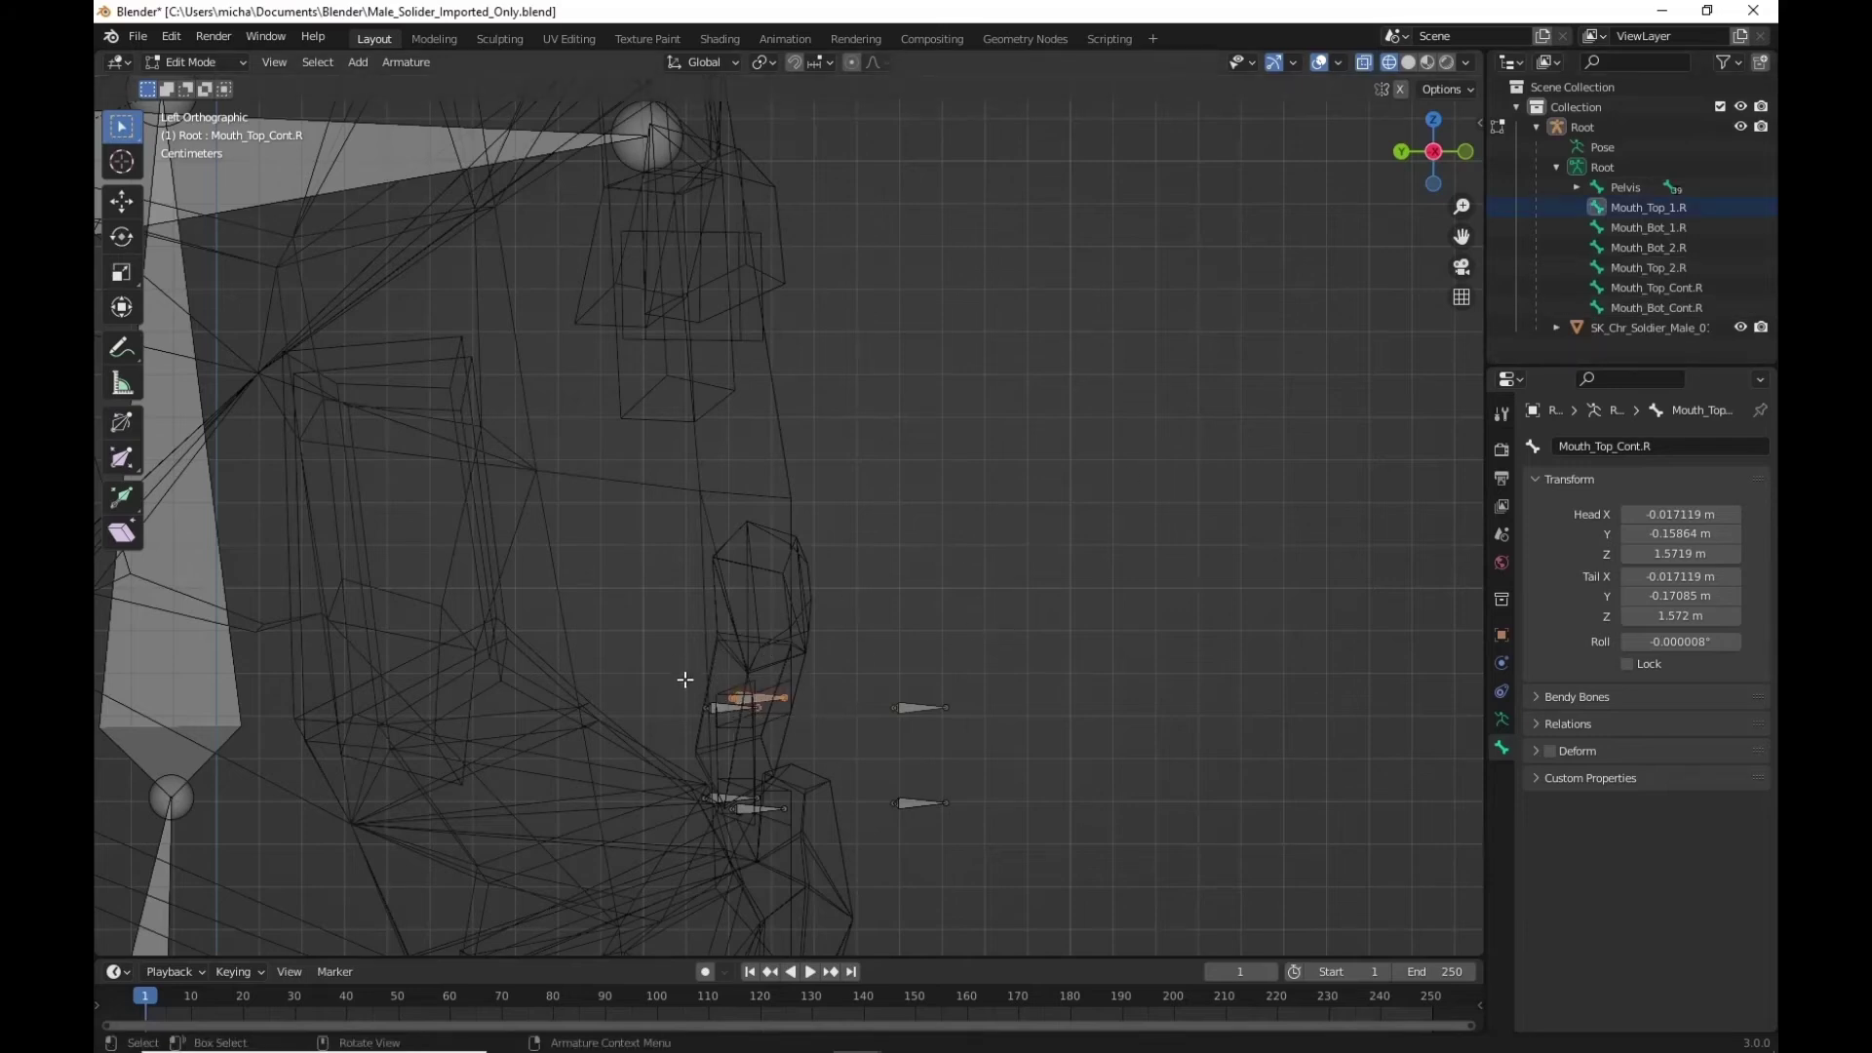
shift+drag(685, 680, 802, 732)
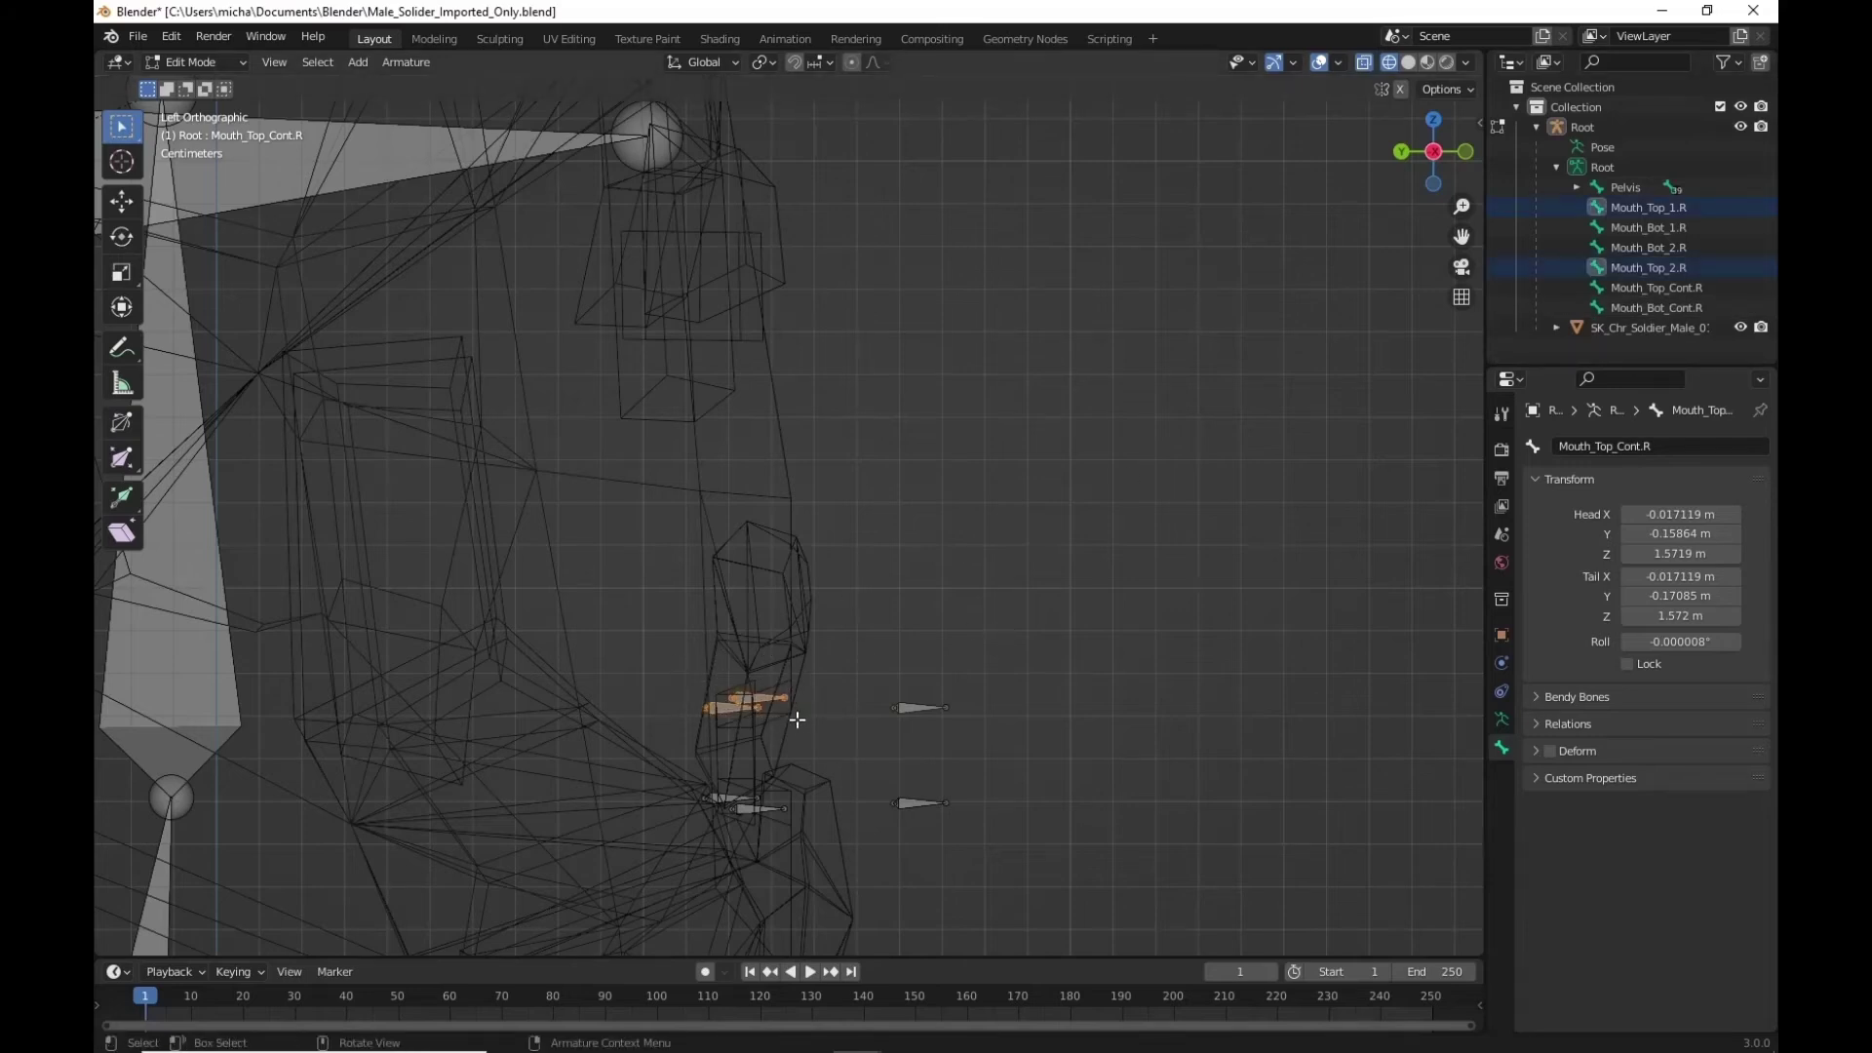
shift+click(919, 707)
right_click(917, 706)
mouse_move(917, 706)
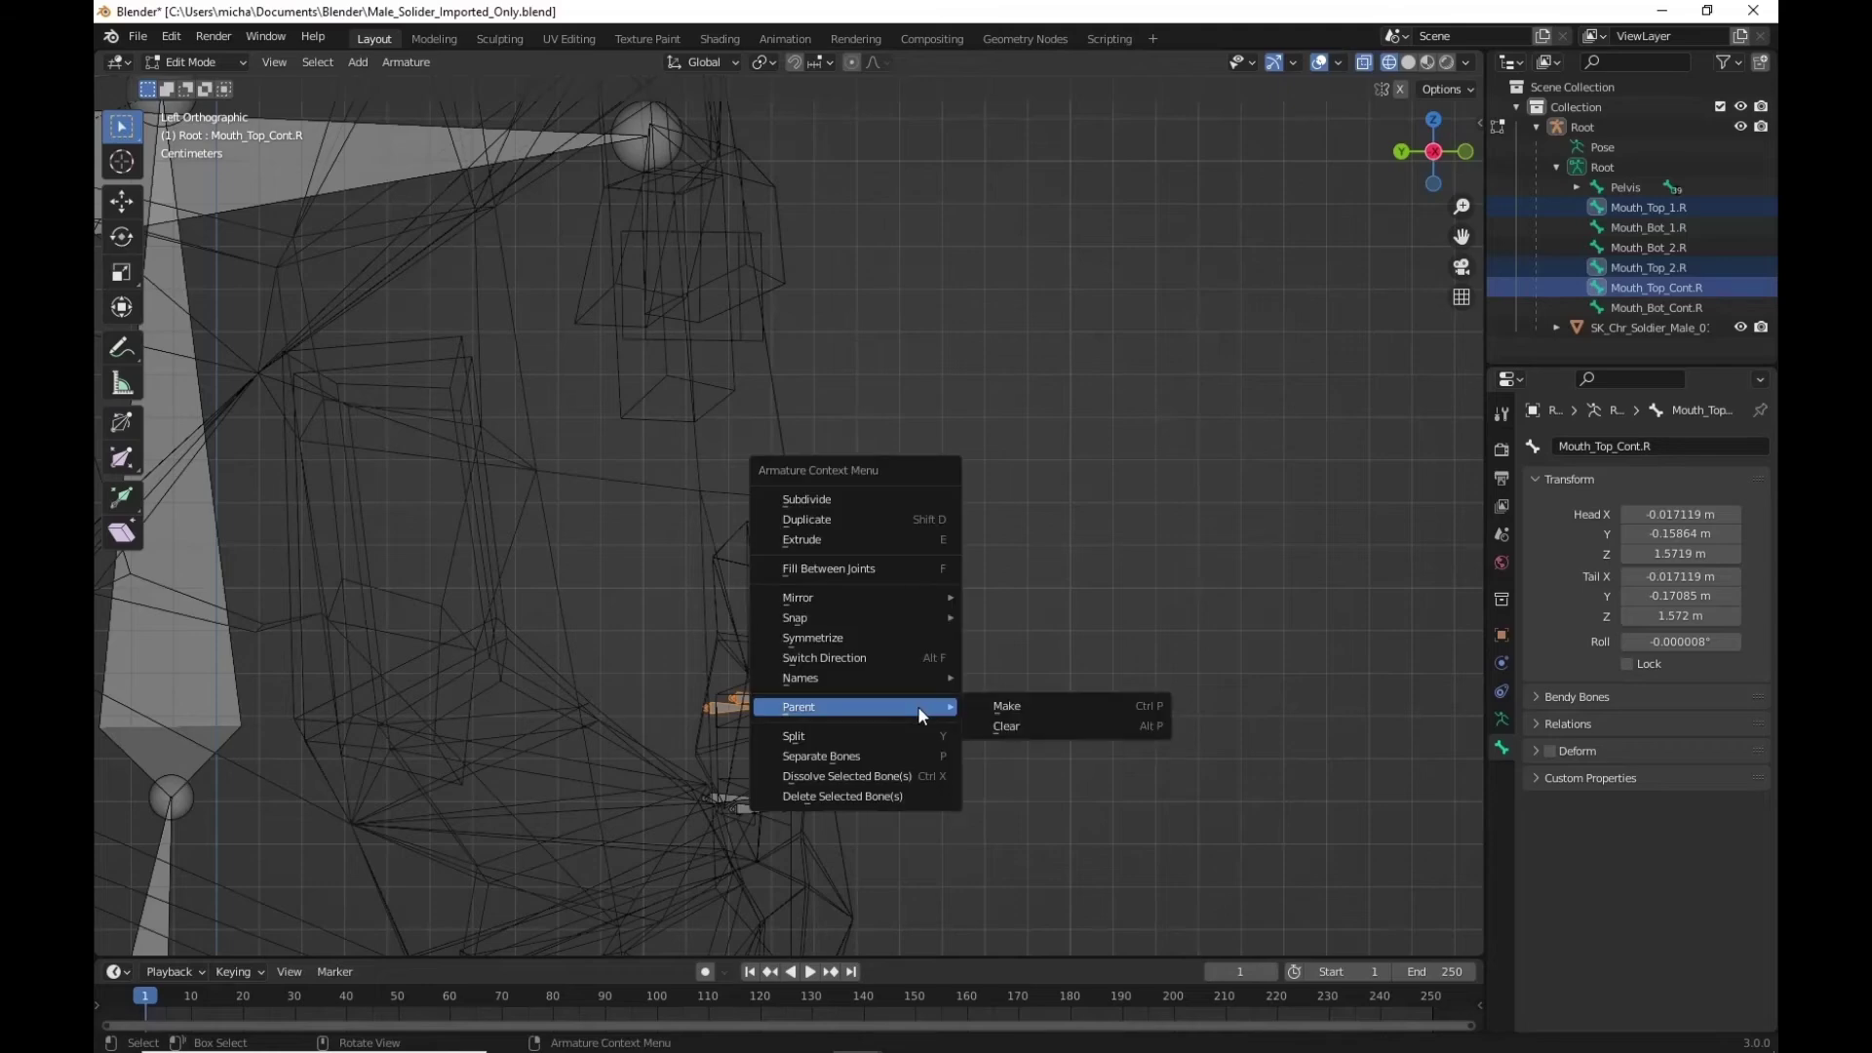
click(1010, 706)
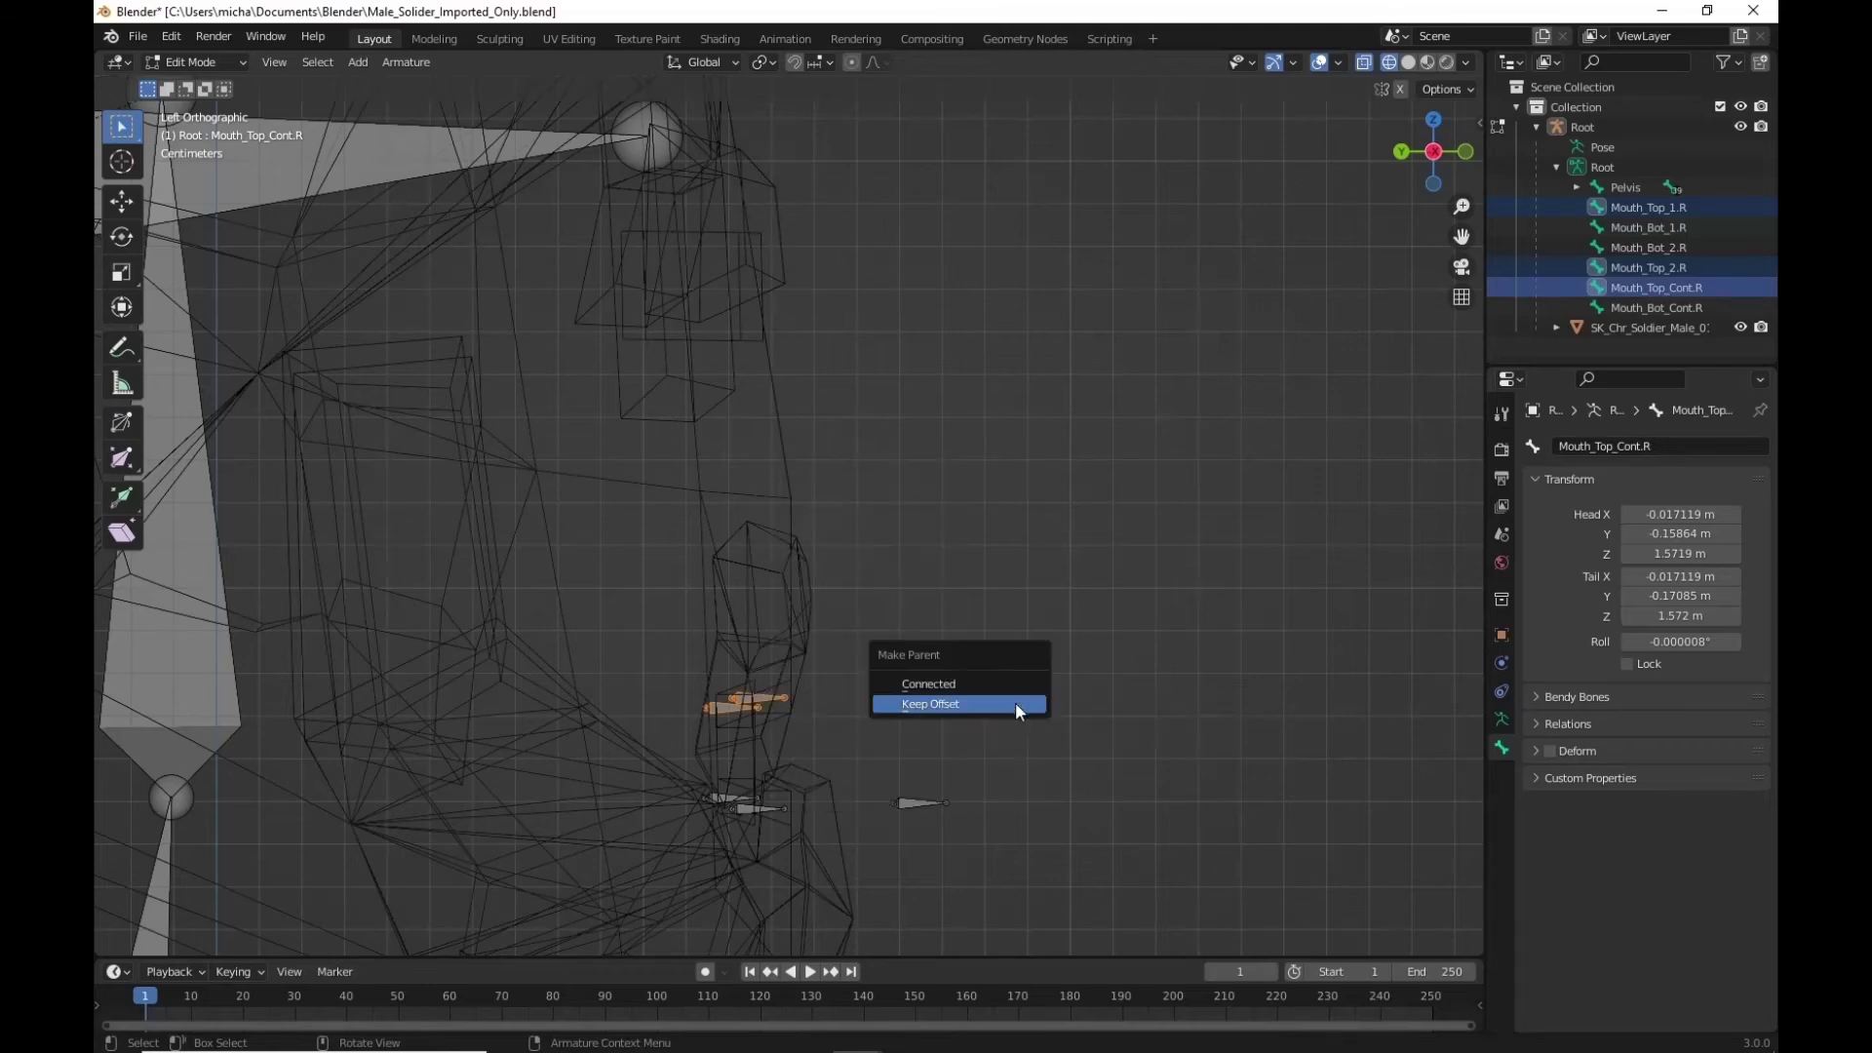
click(942, 704)
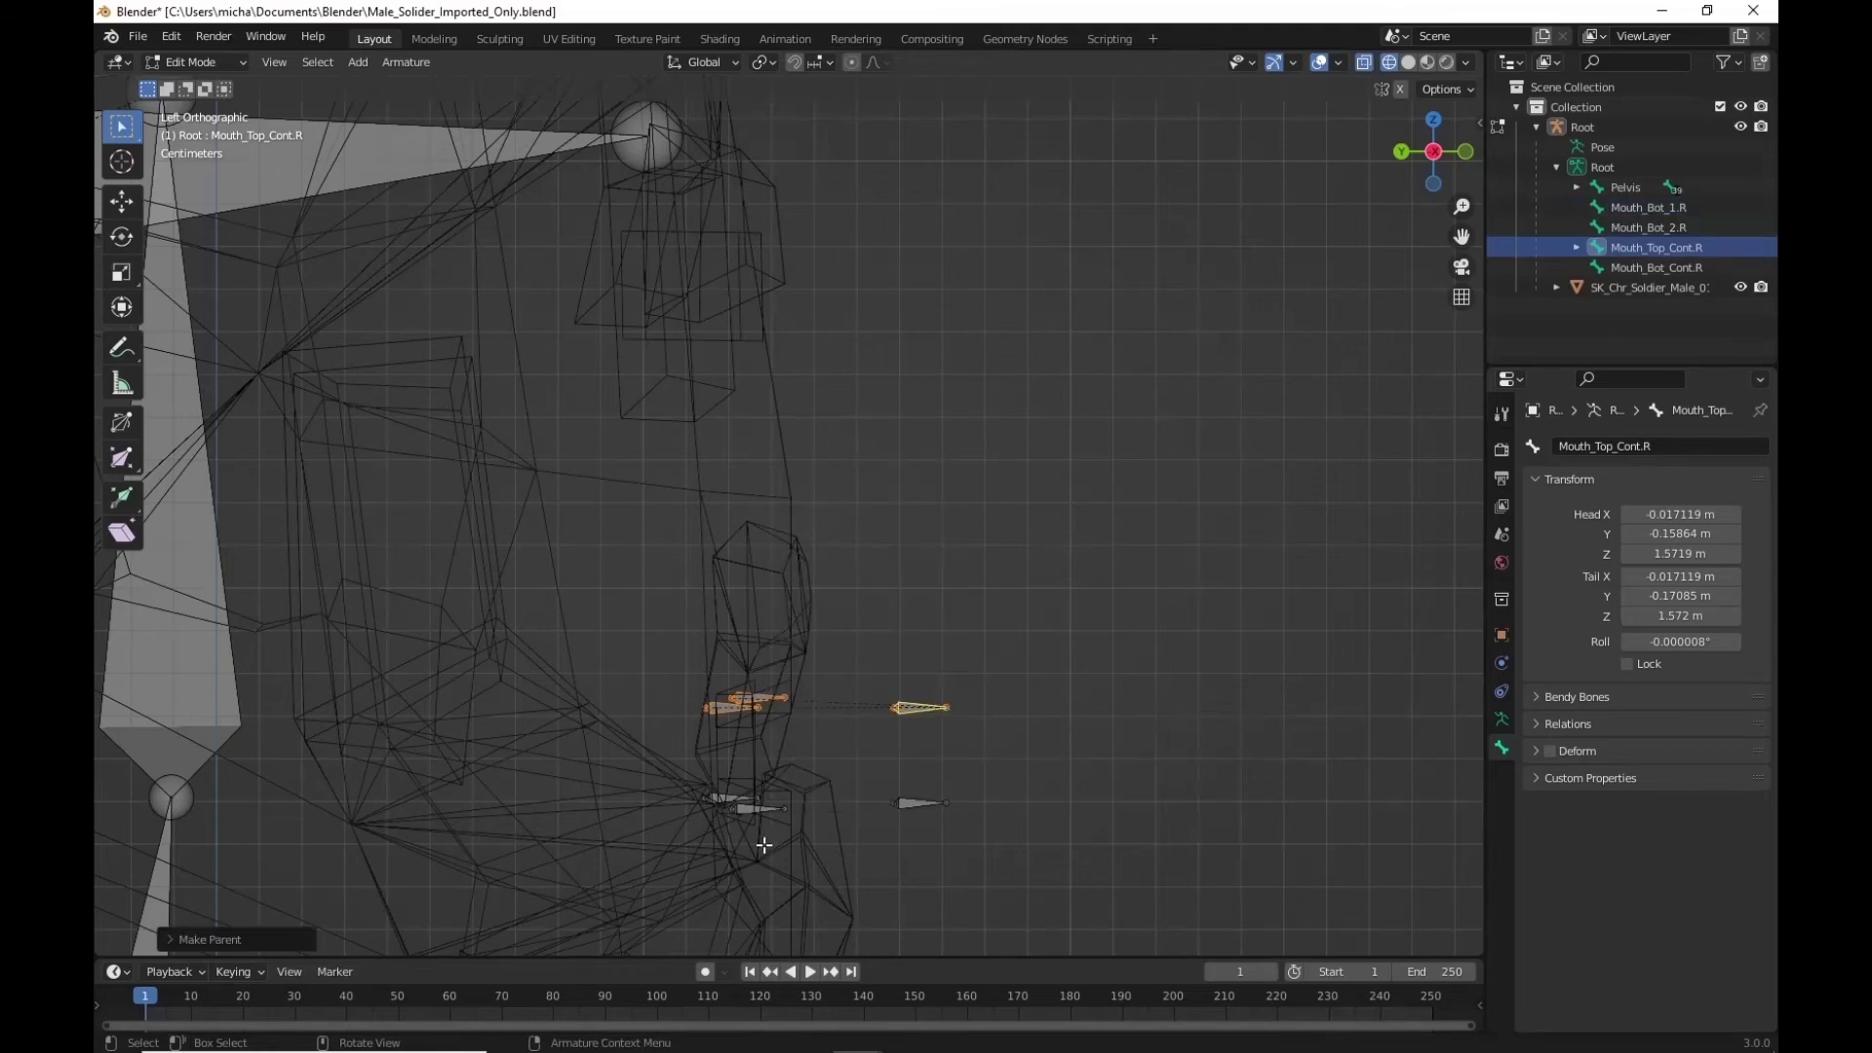
Parent the Mouth_Bot_1.R and Mouth_Bot_2.R bones to Mouth_Bot_Cont.R with Keep Offset
drag(709, 788, 790, 824)
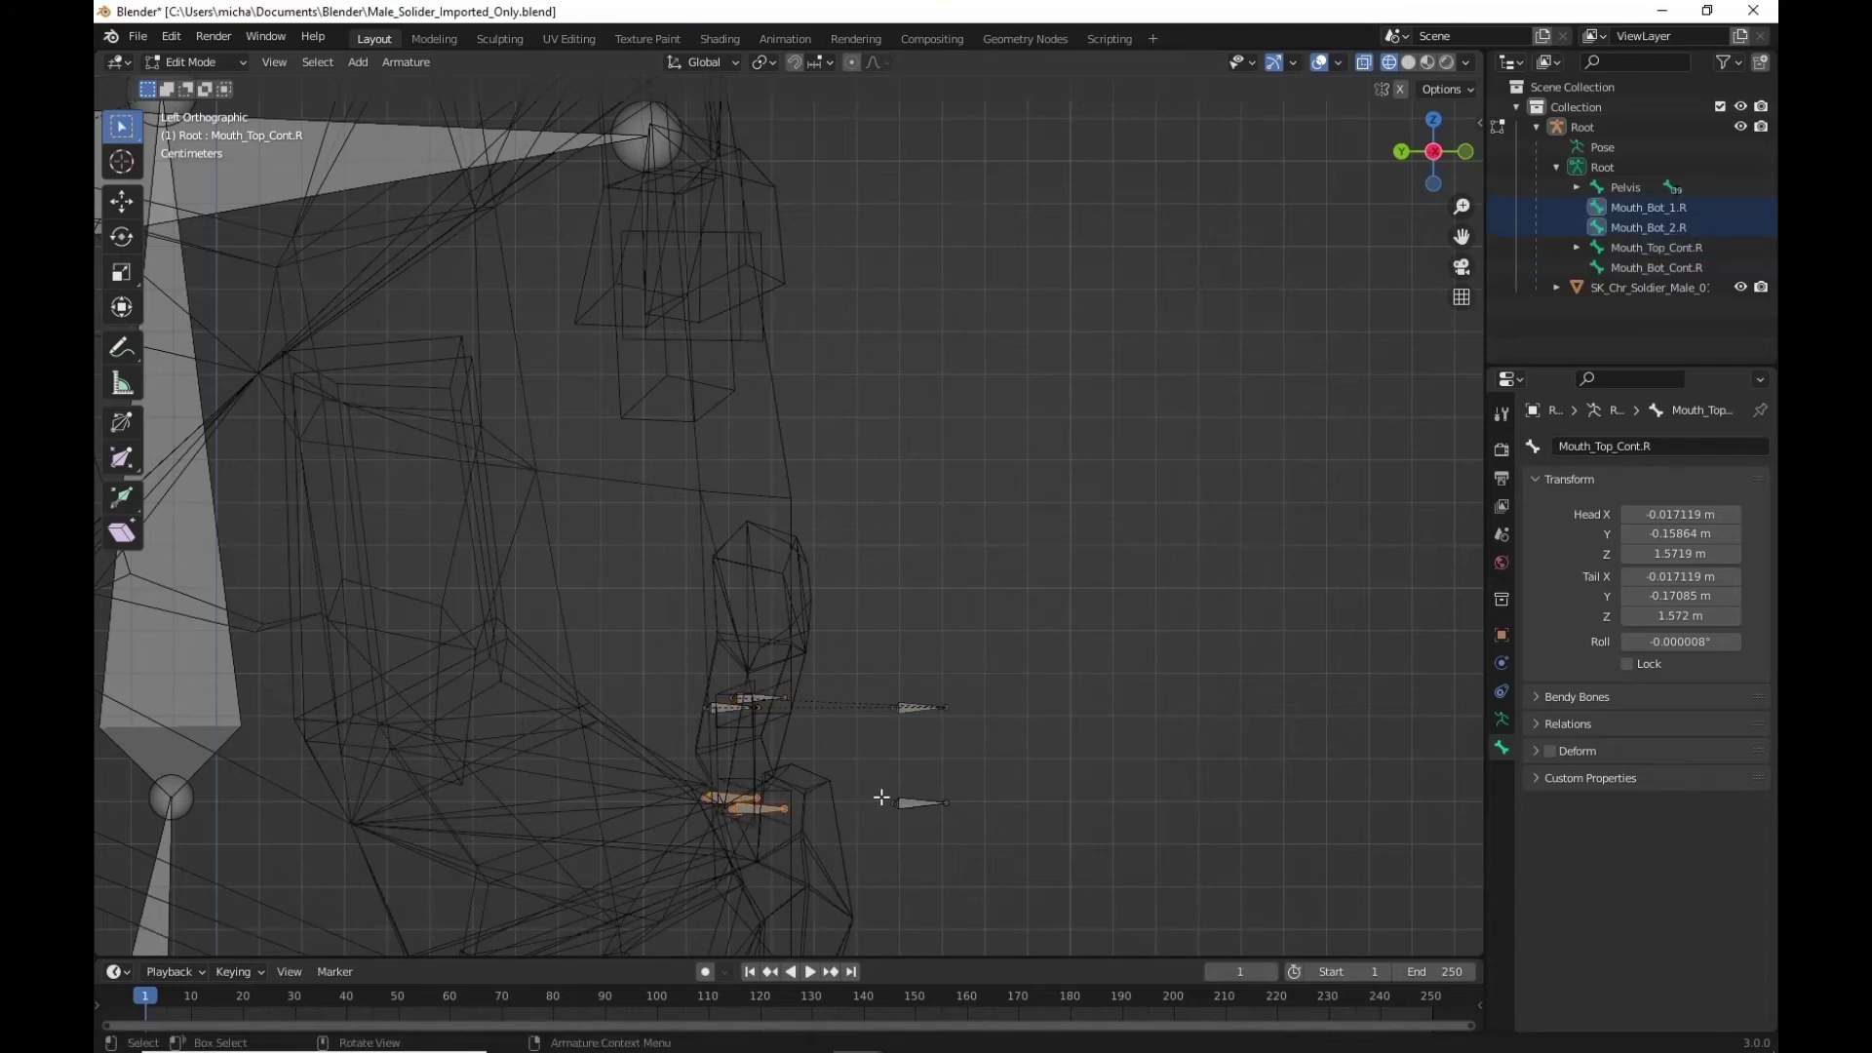
shift+click(919, 803)
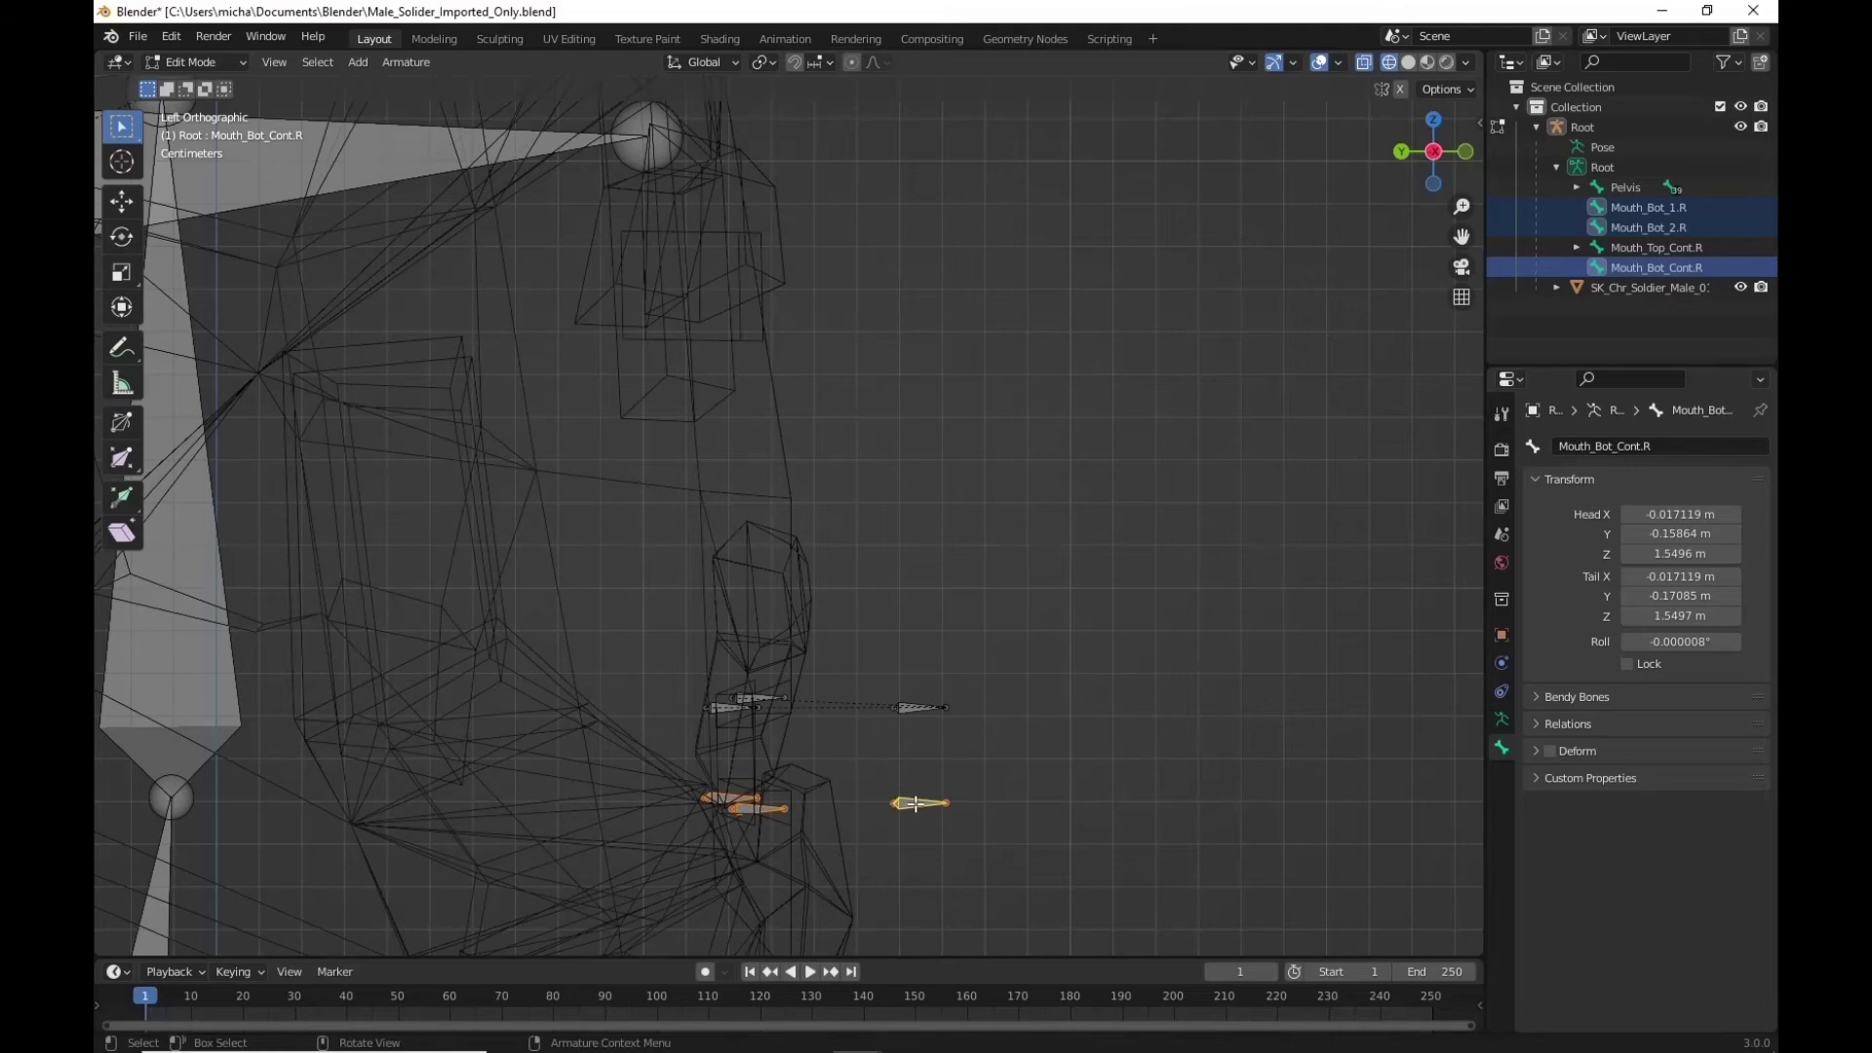
right_click(915, 804)
mouse_move(915, 804)
click(1073, 797)
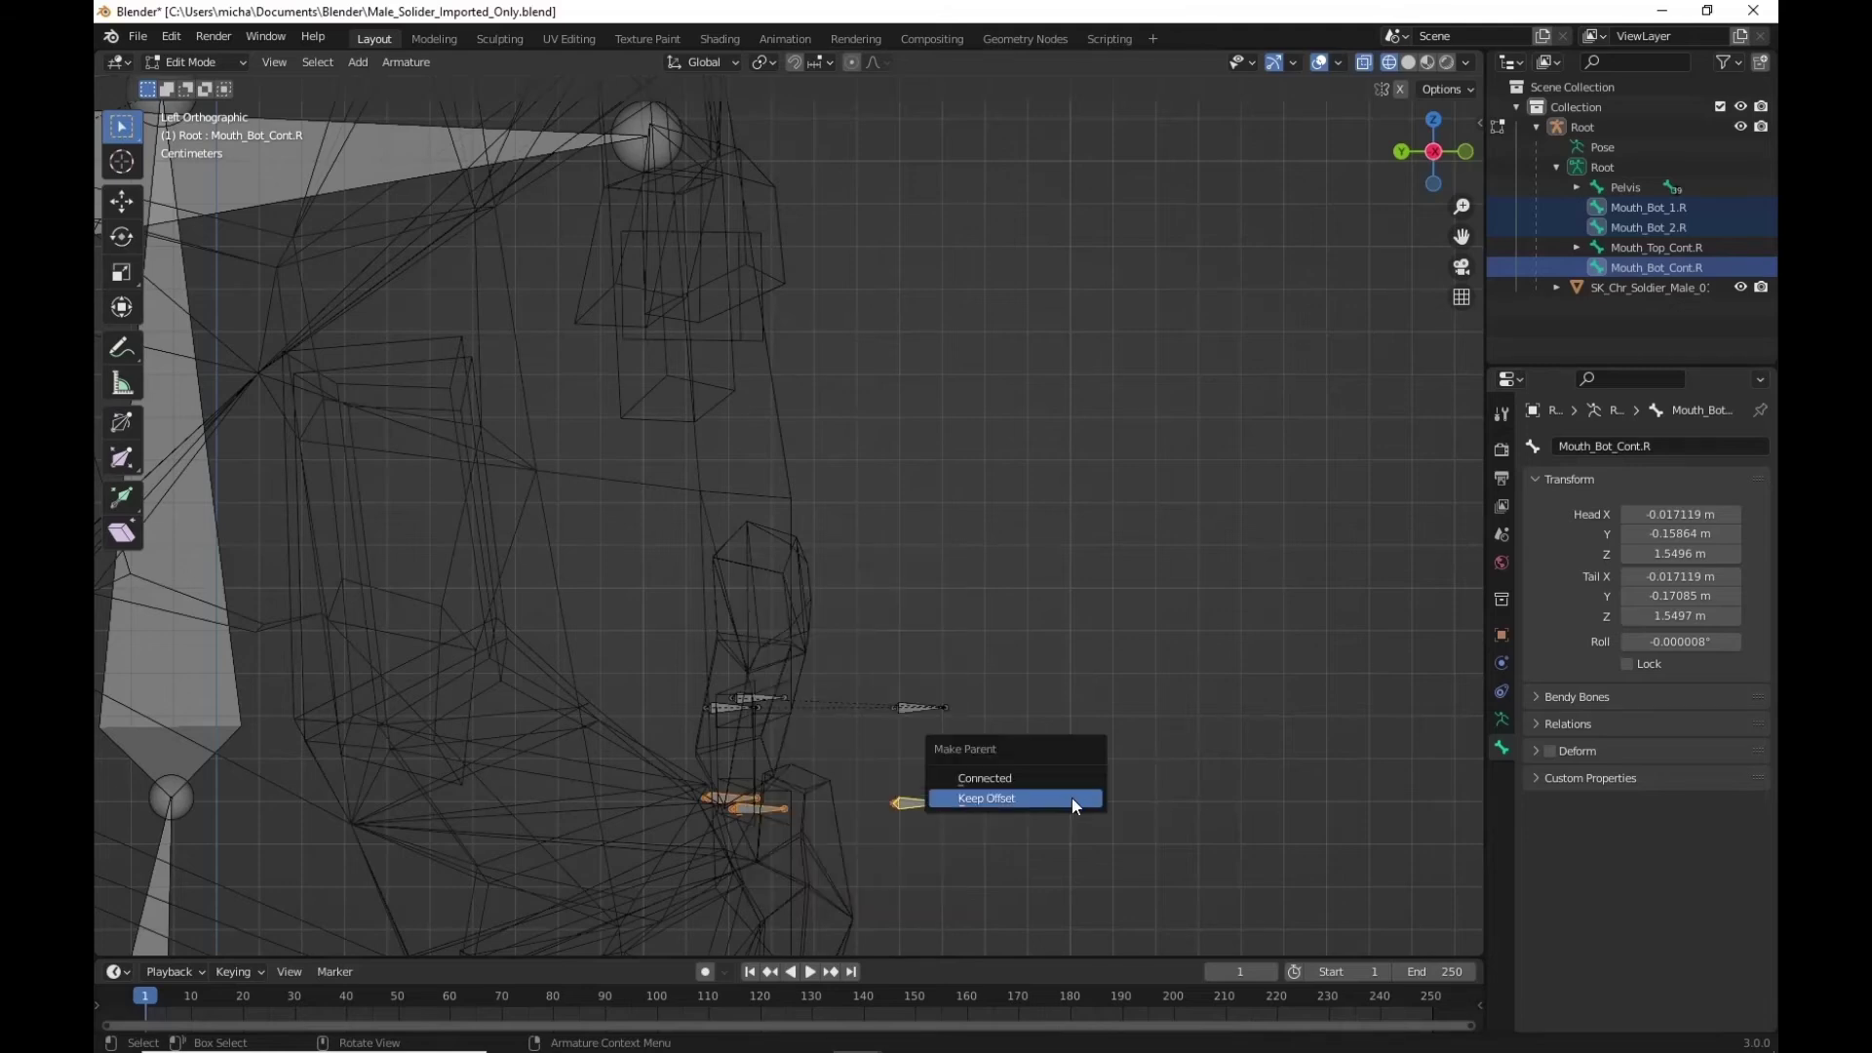
click(987, 798)
Parent both mouth control bones, Mouth_Top_Cont.R and Mouth_Bot_Cont.R, to the head bone with Keep Offset
scroll(879, 639, down, 1)
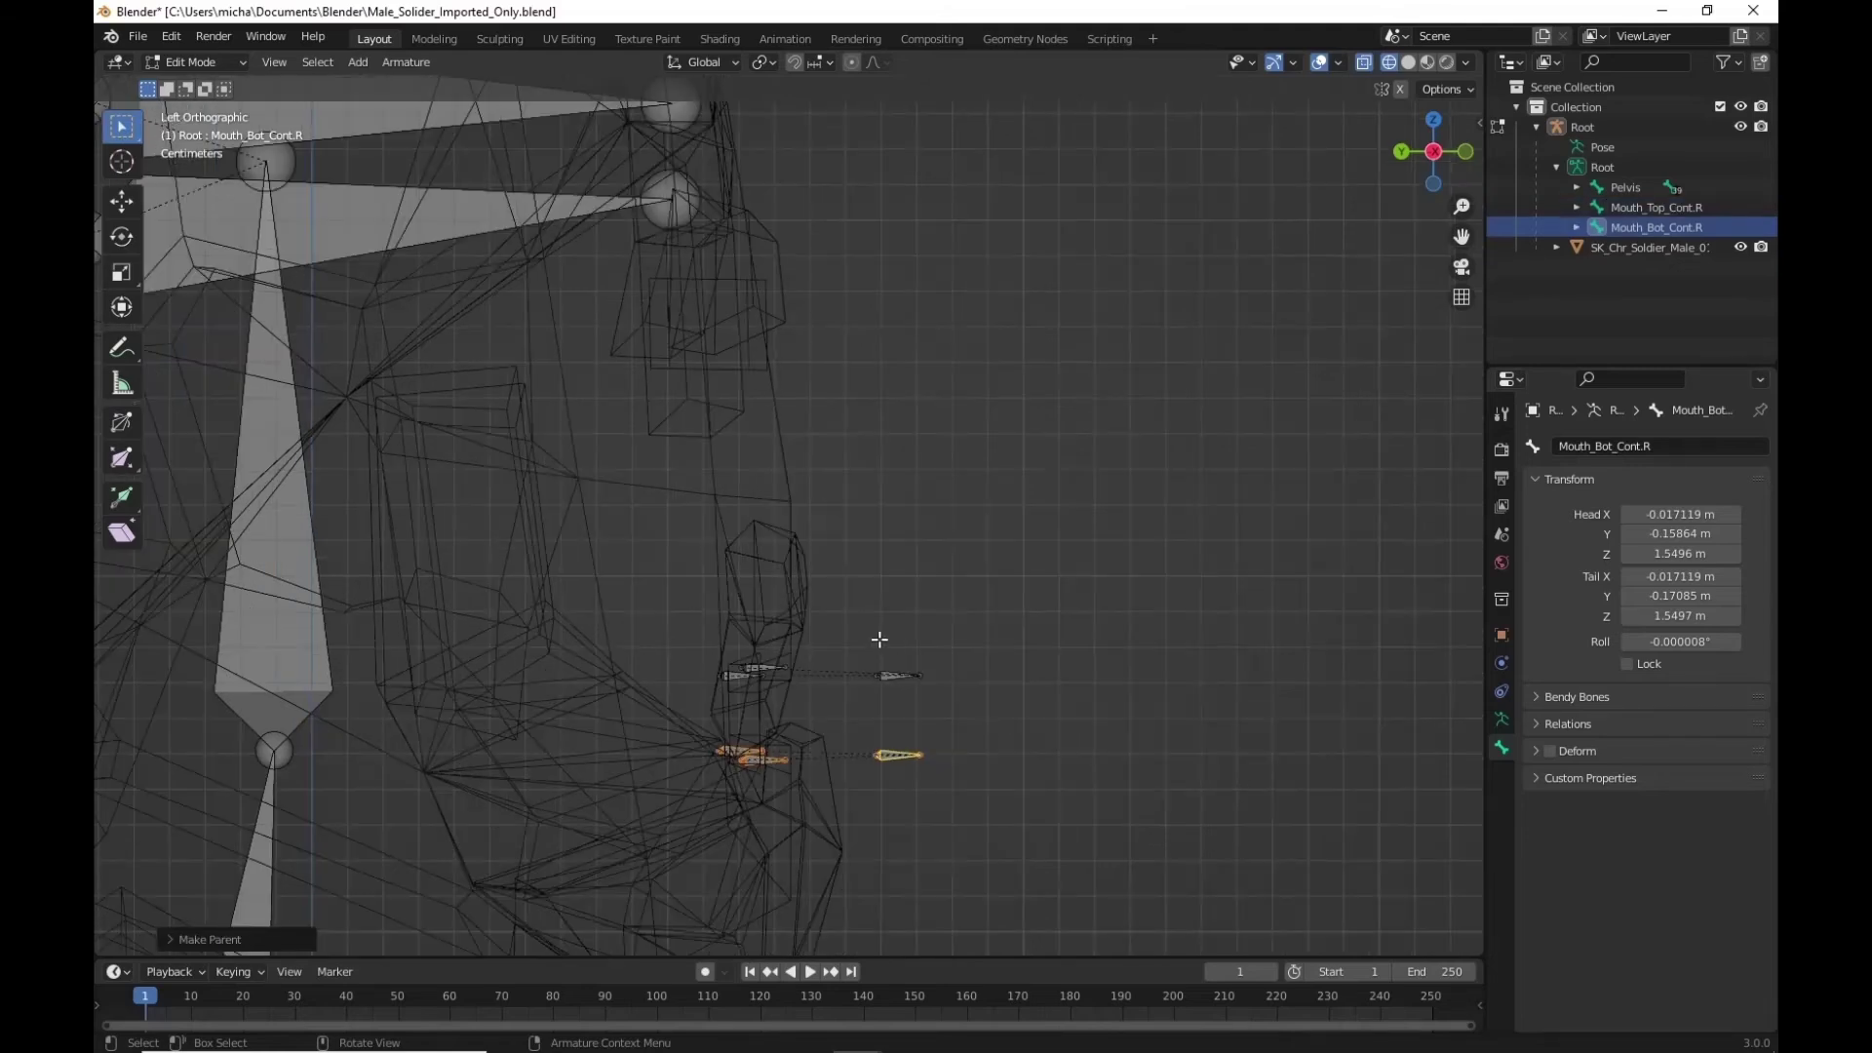
drag(860, 638, 989, 817)
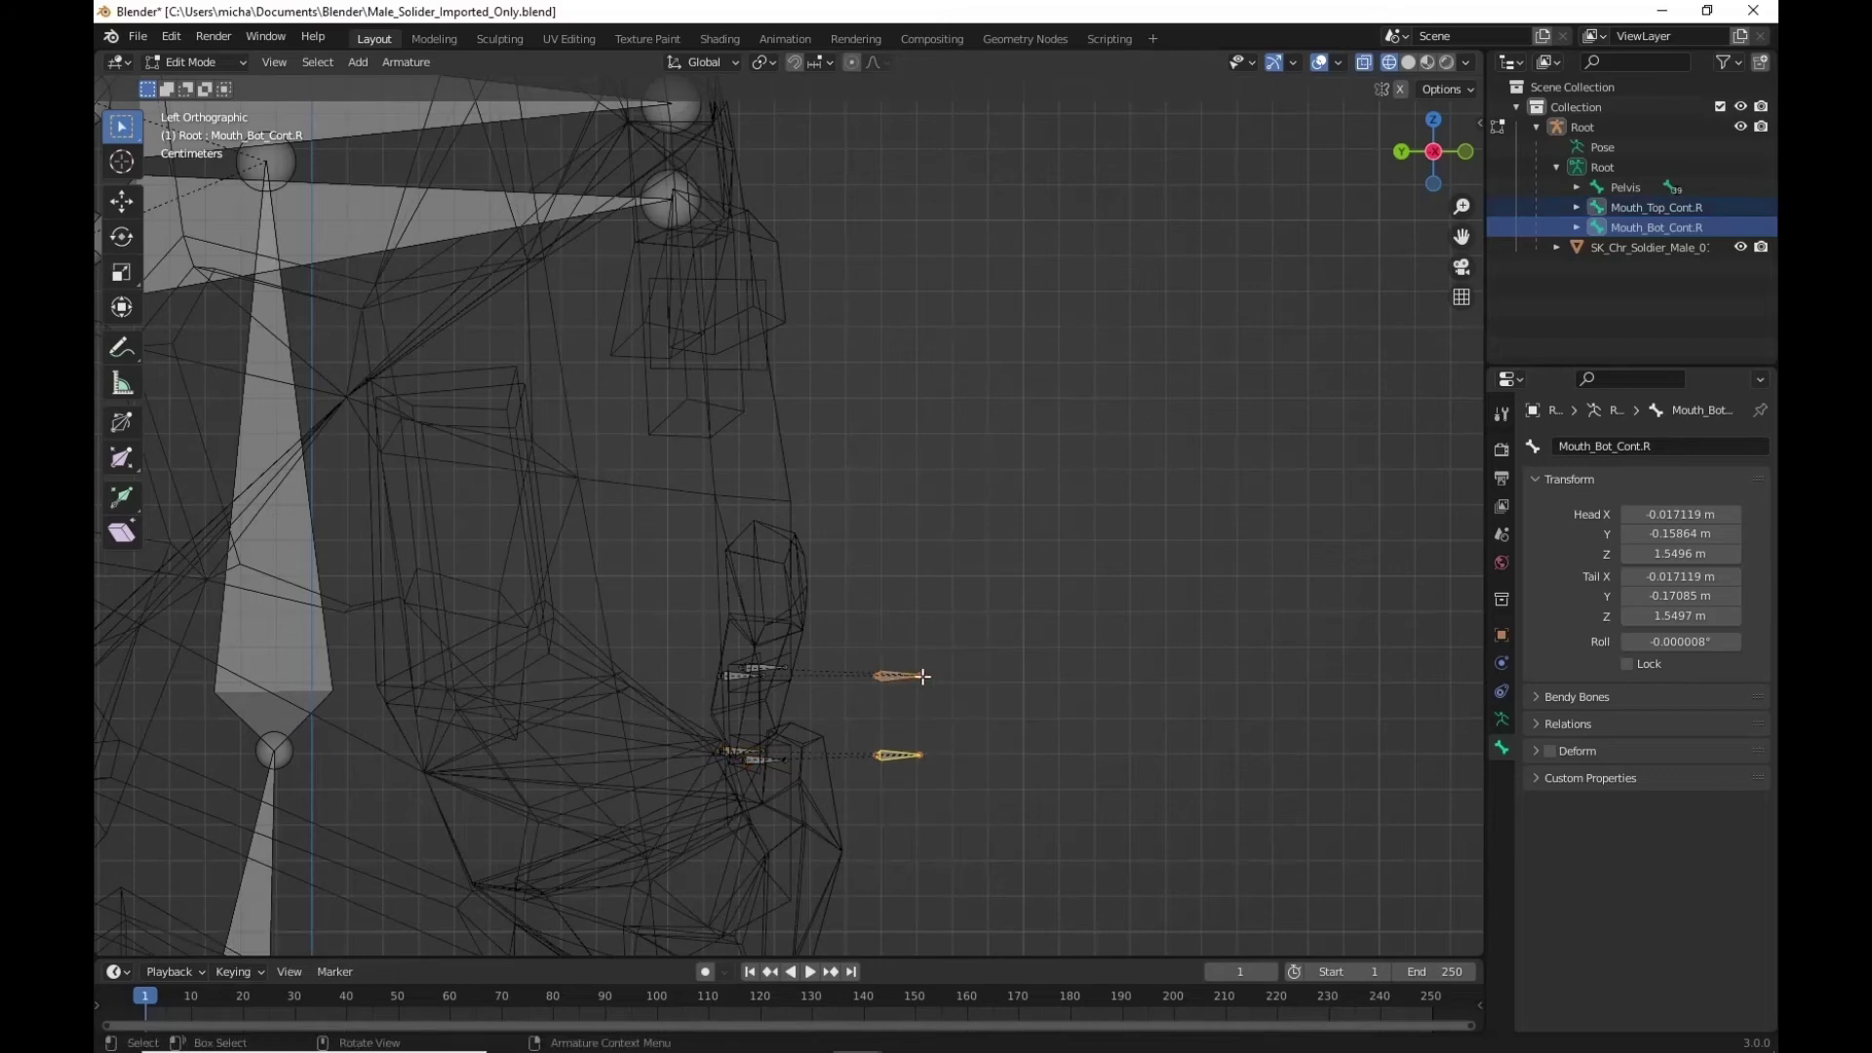
shift+click(271, 424)
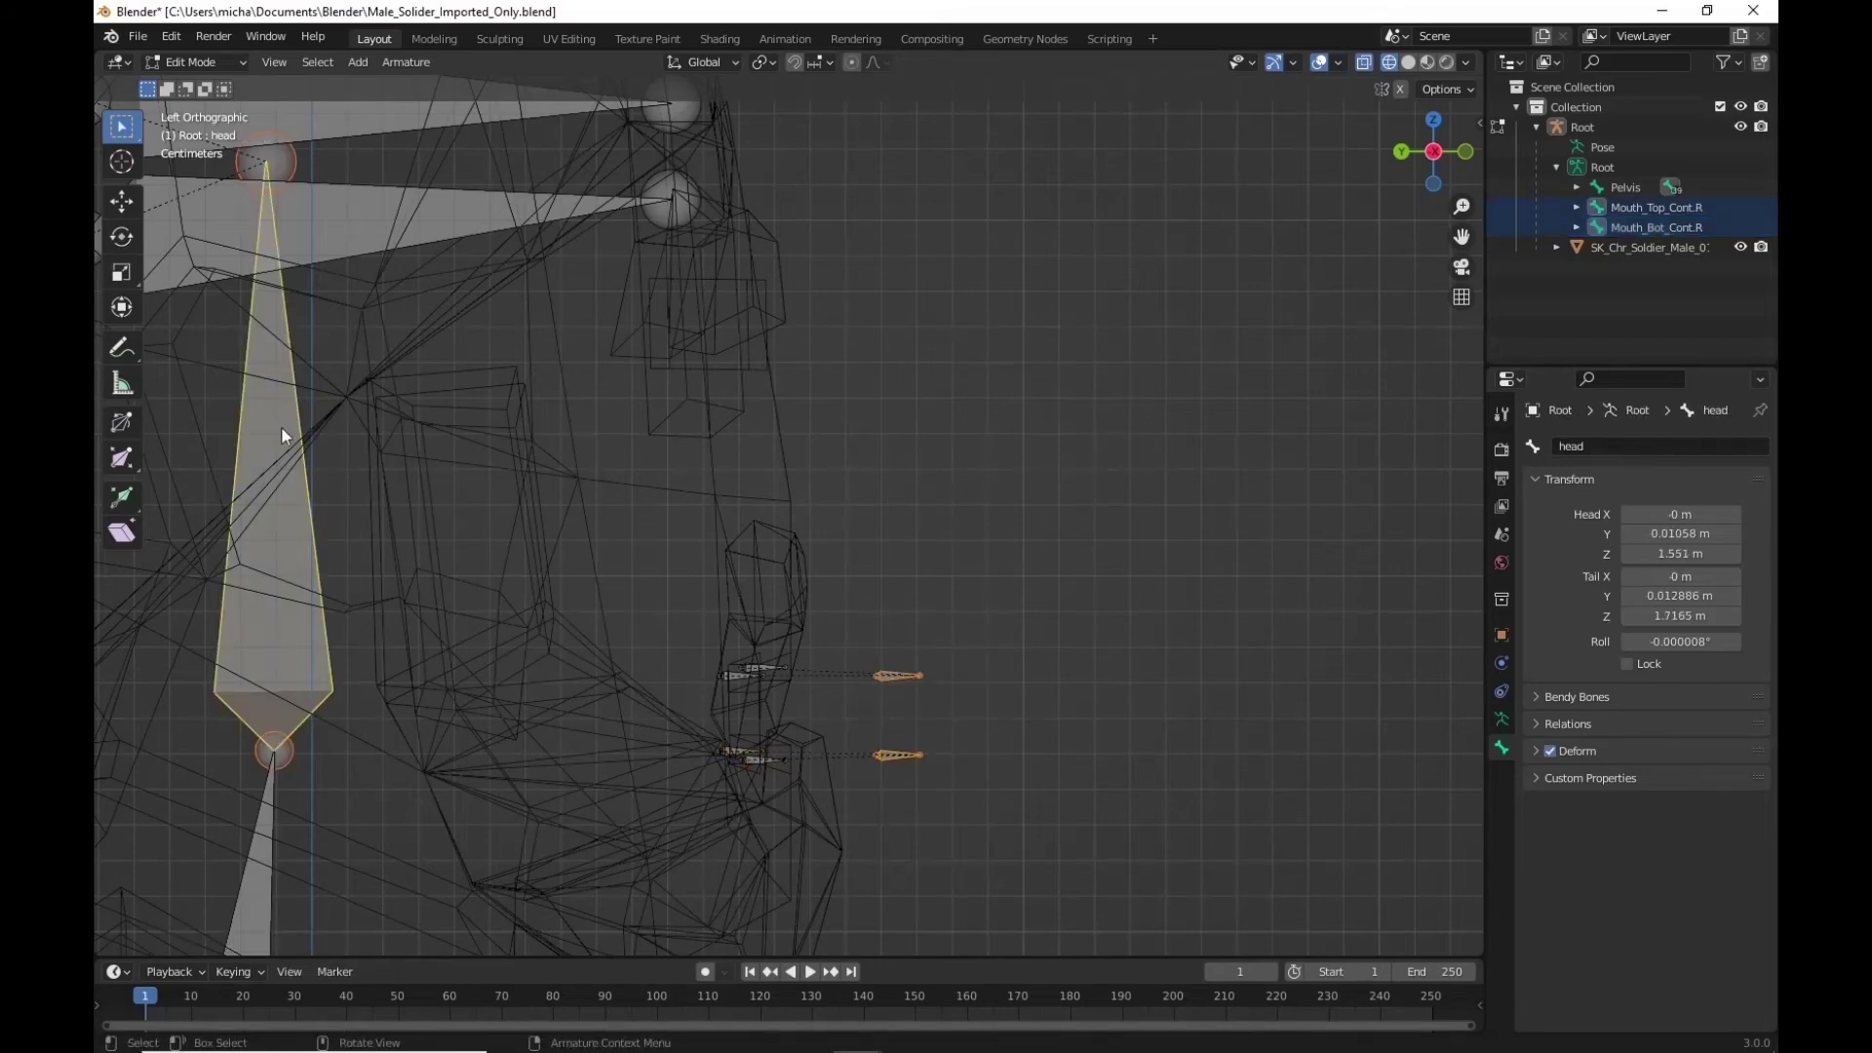
right_click(281, 425)
mouse_move(281, 425)
click(412, 430)
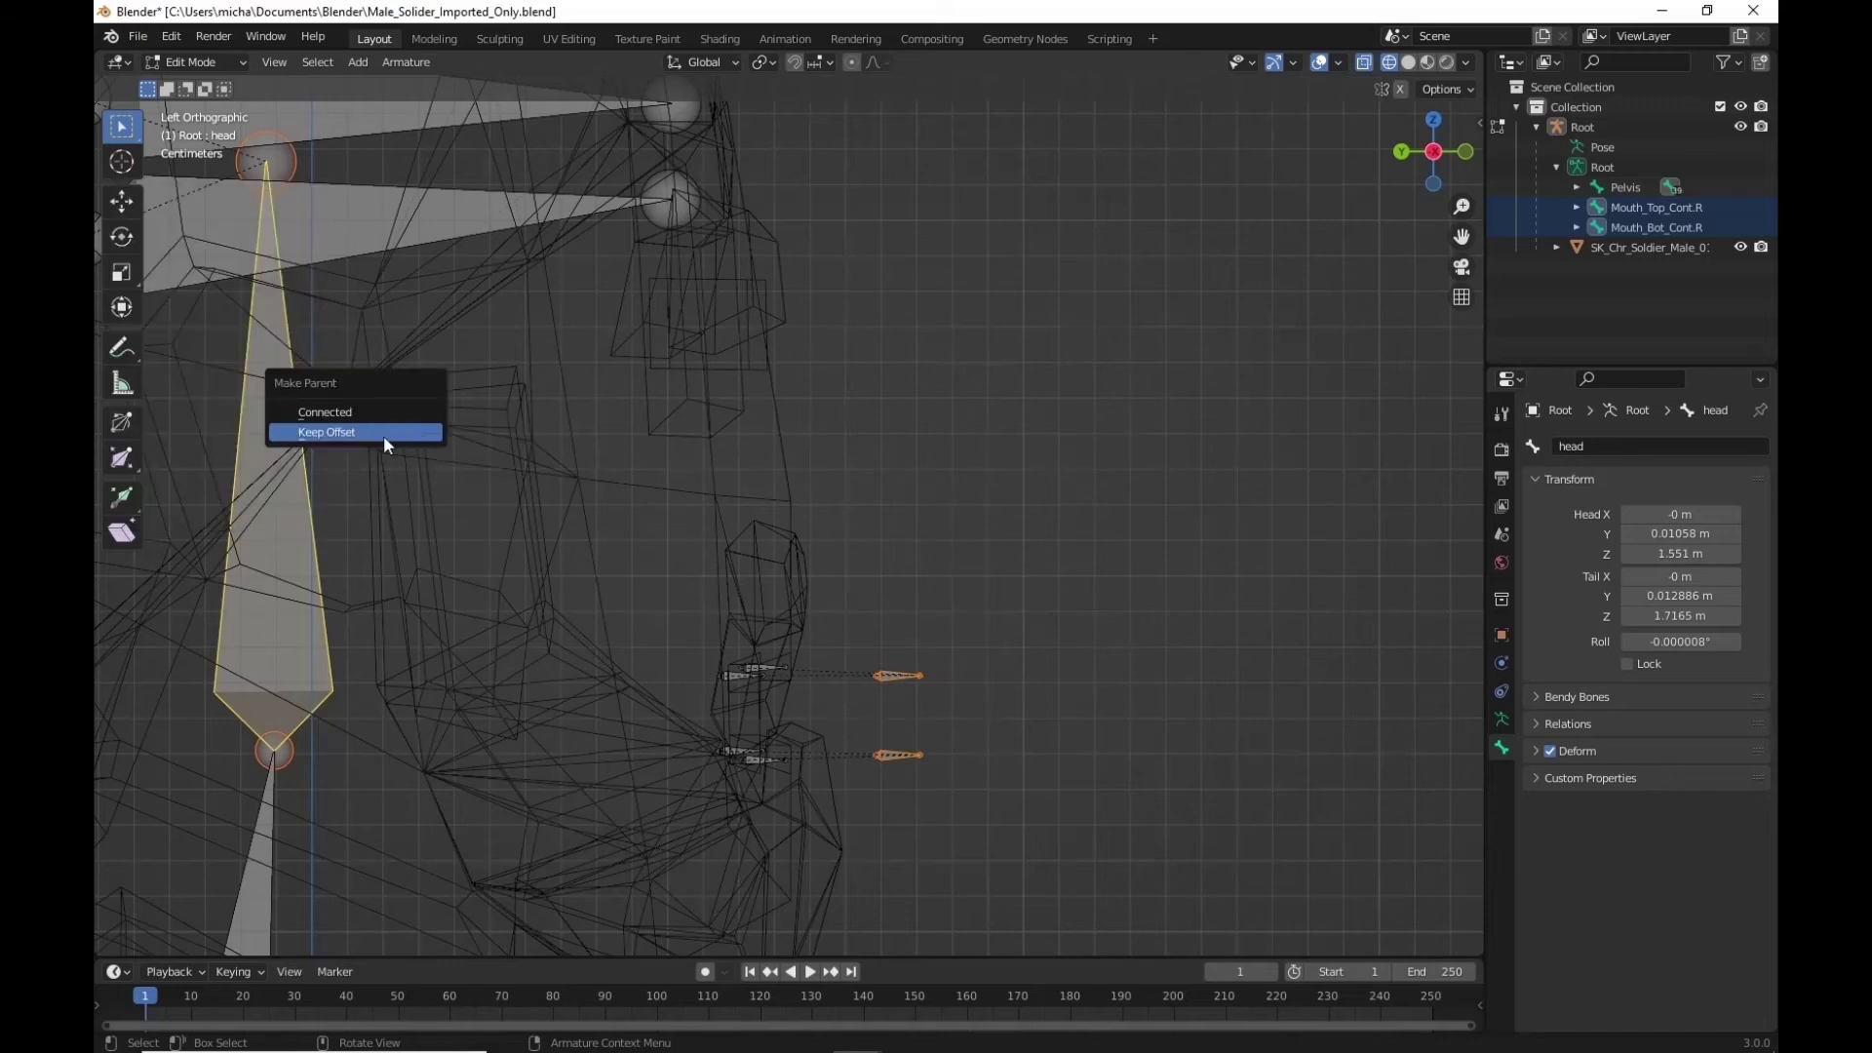
click(378, 435)
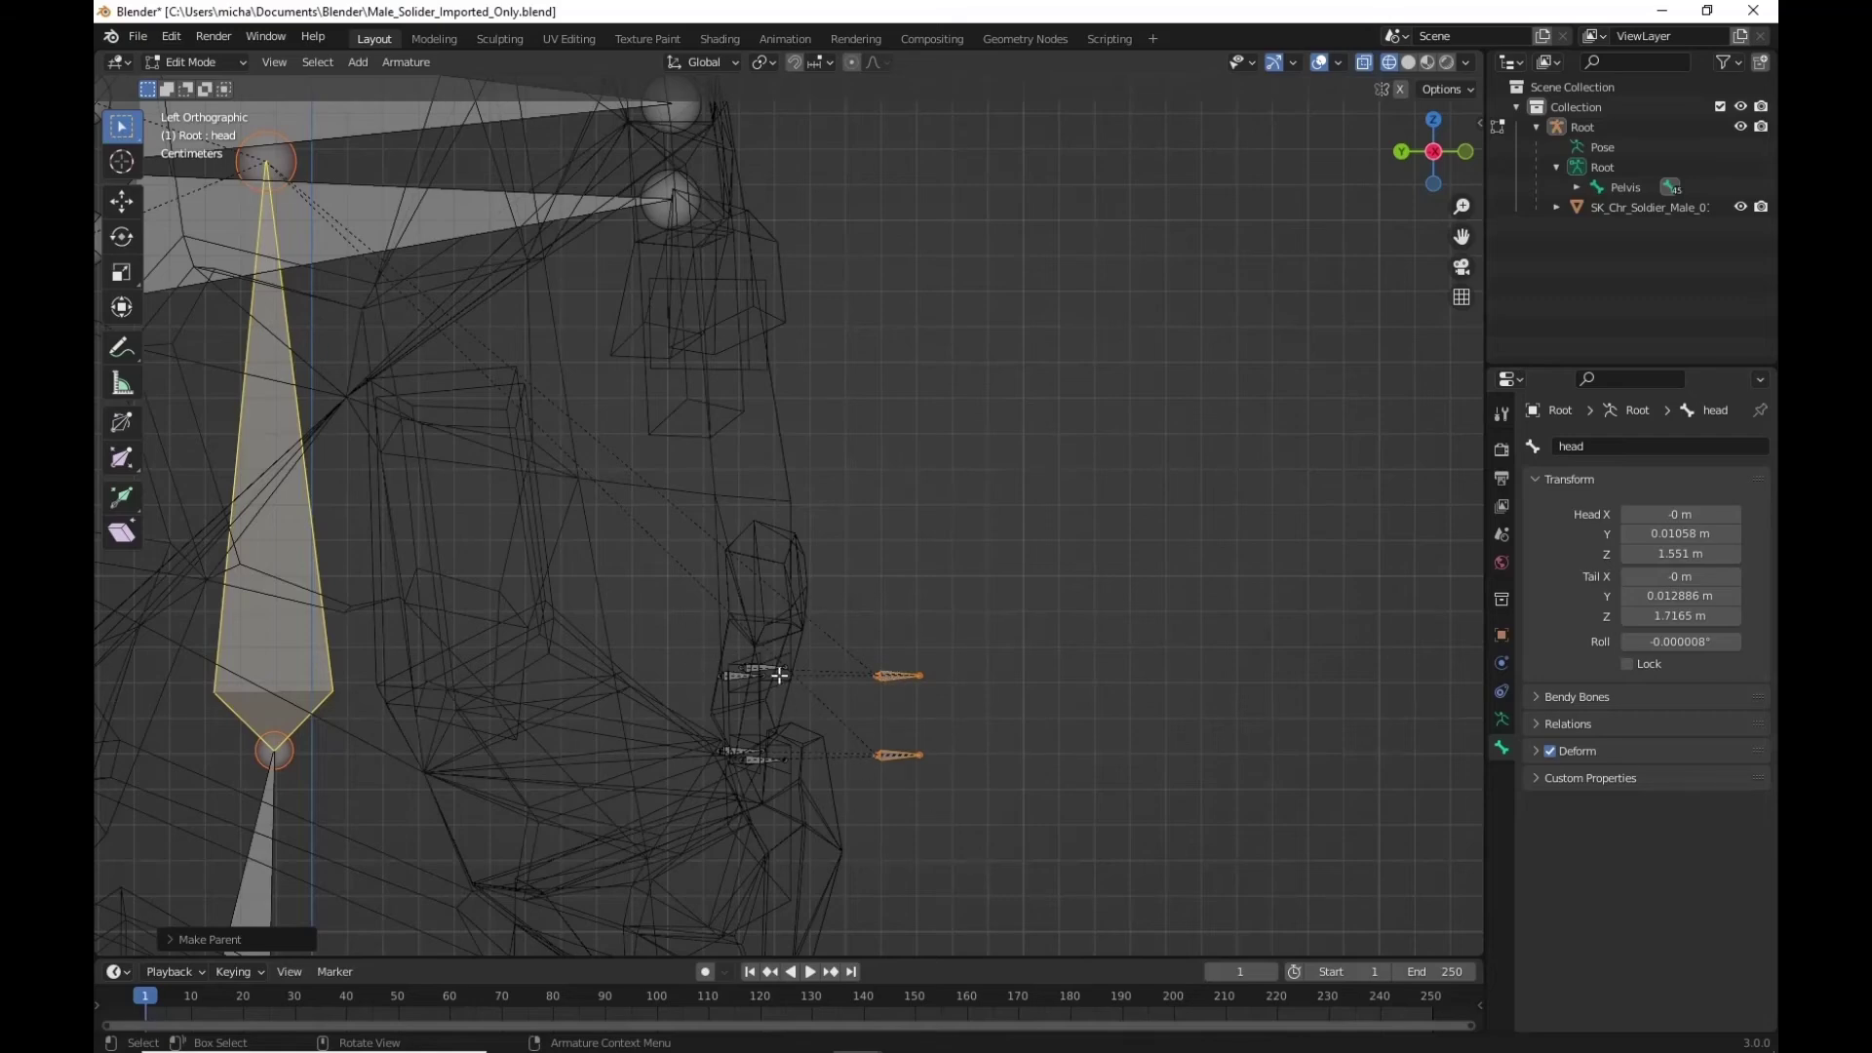
Symmetrize all six right-side mouth bones, controls included, to the other side of the face
middle_drag(1108, 739, 780, 702)
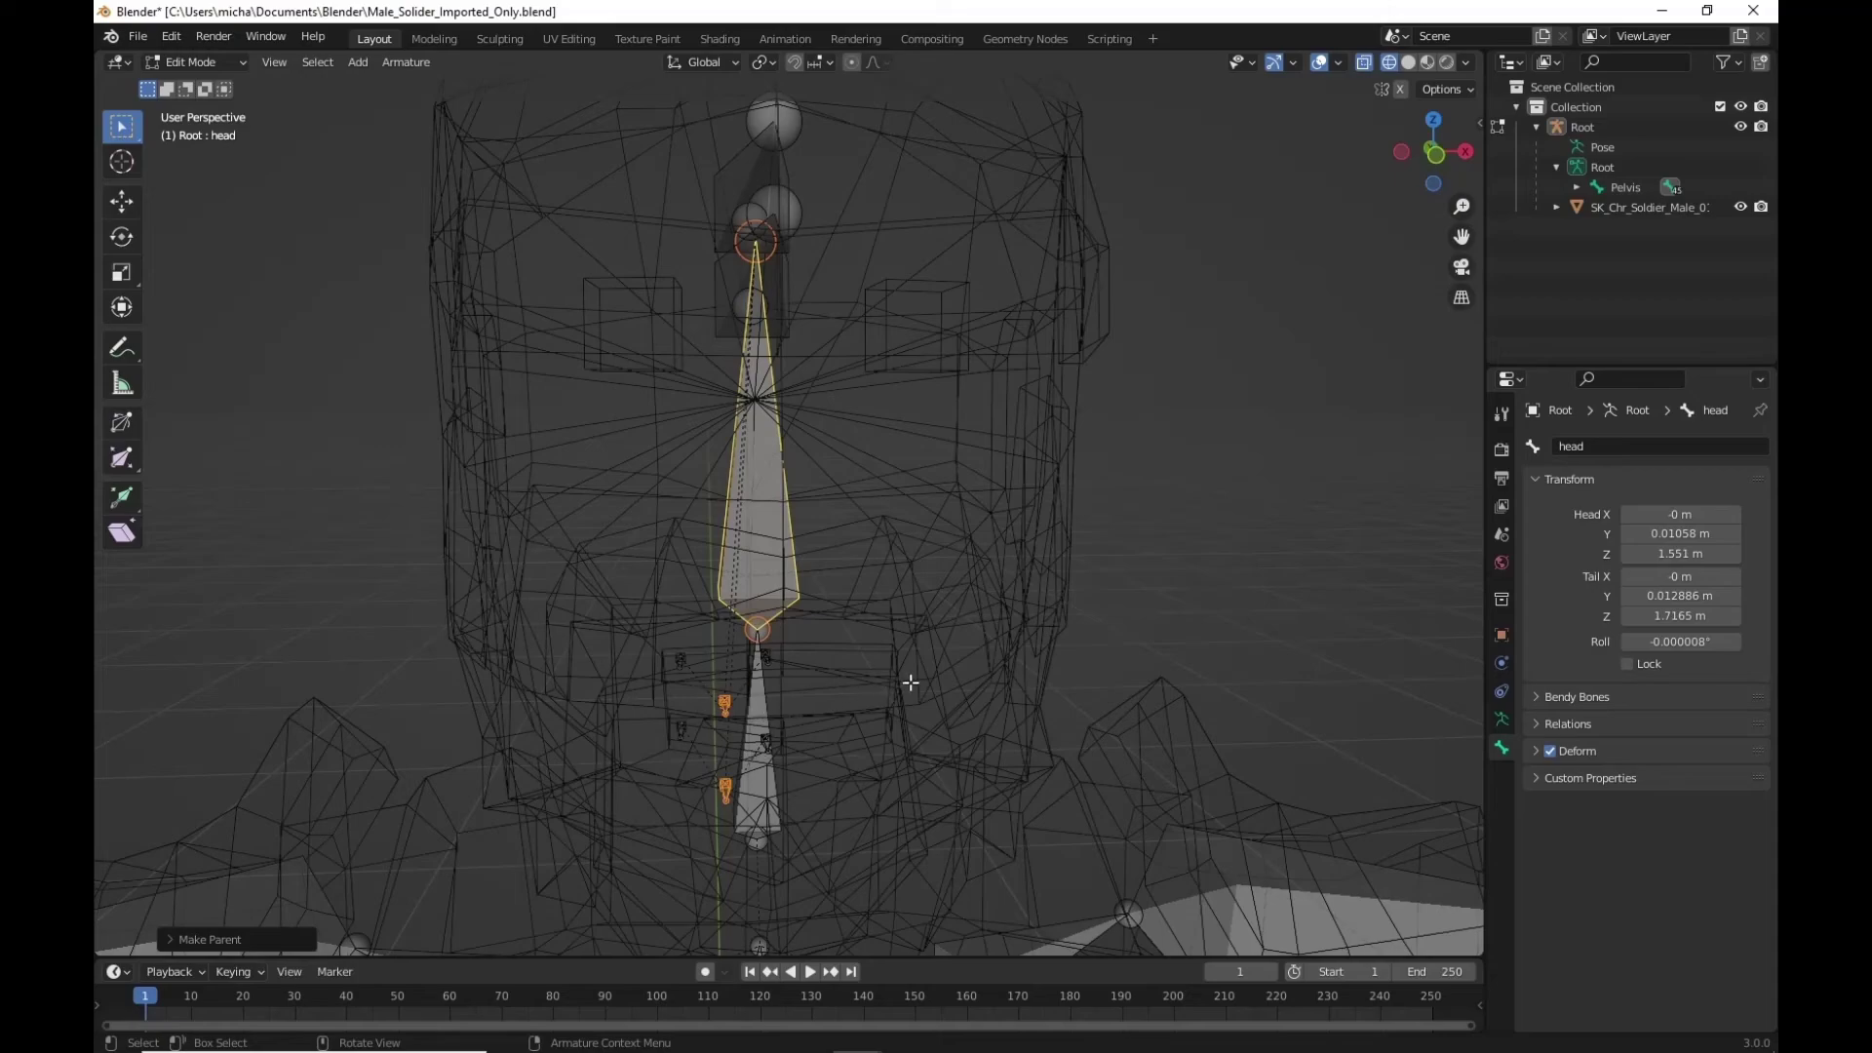
middle_drag(907, 682, 852, 718)
drag(721, 626, 998, 794)
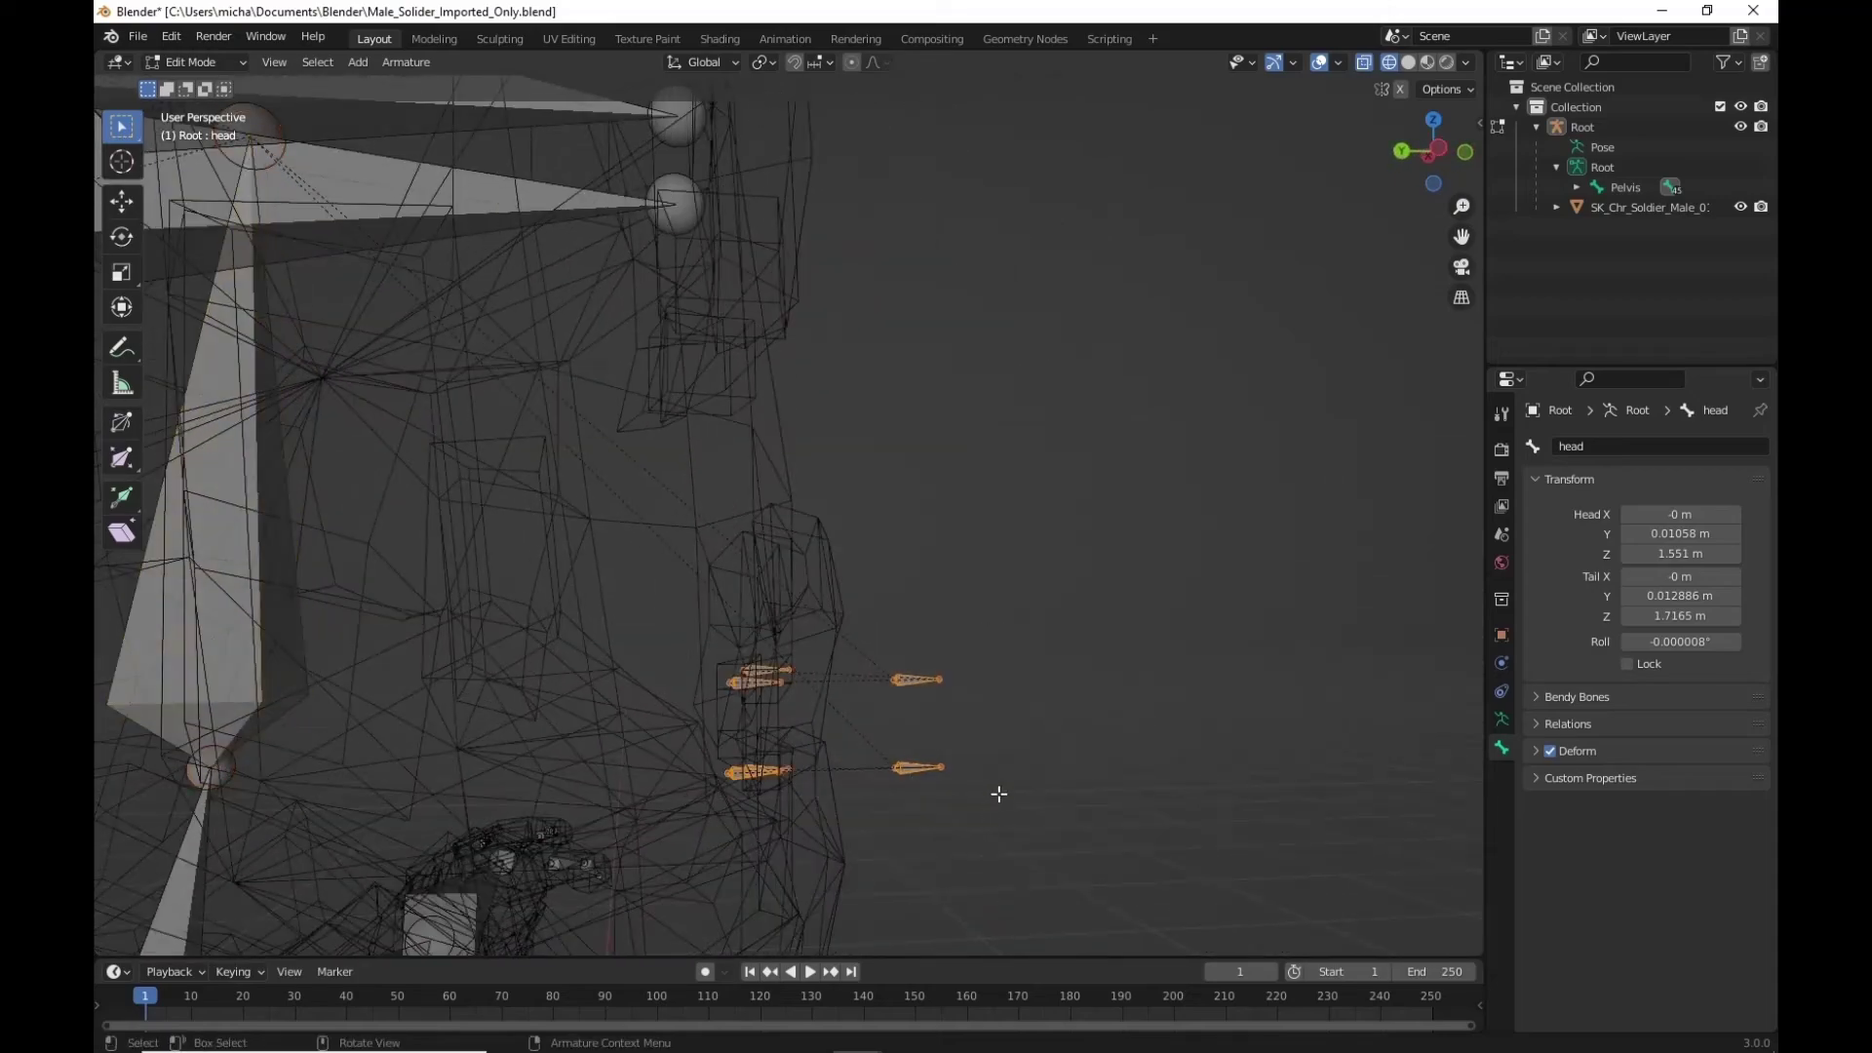
middle_drag(1144, 680, 1003, 677)
right_click(843, 679)
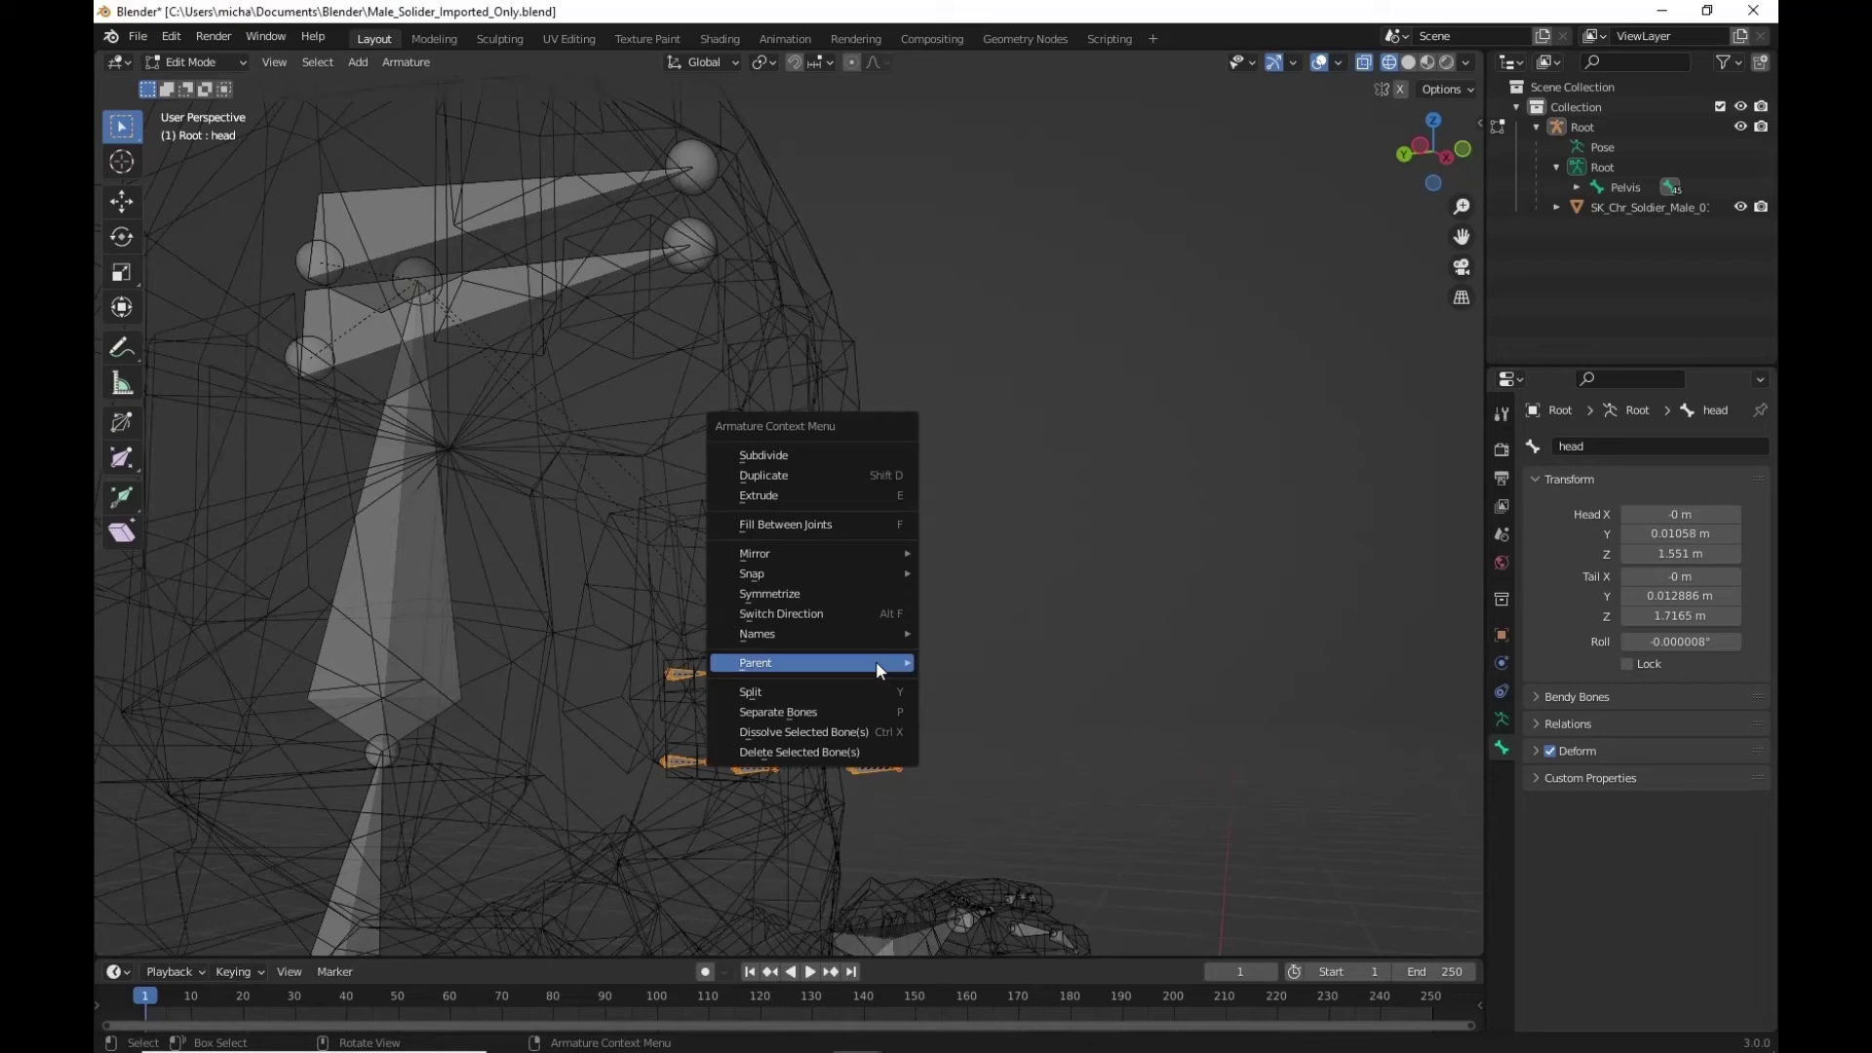
click(870, 591)
middle_drag(1121, 677, 765, 699)
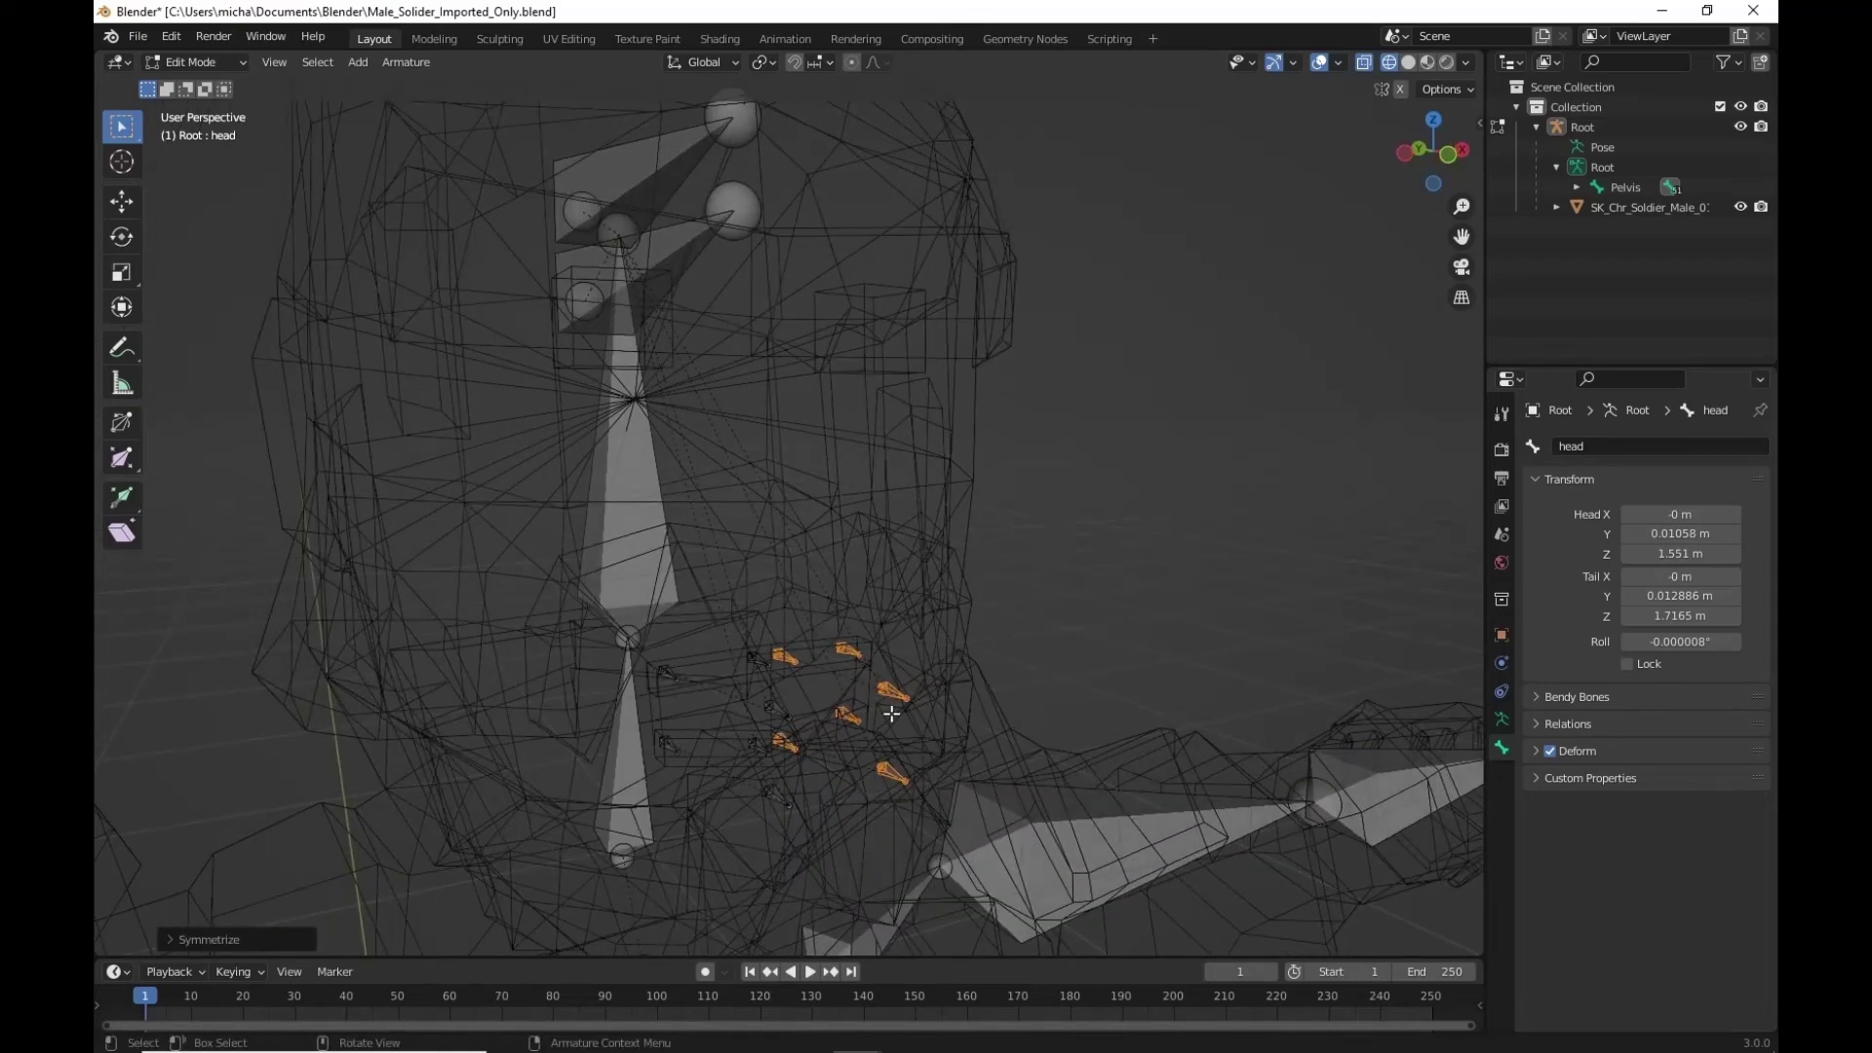
middle_drag(941, 726, 882, 756)
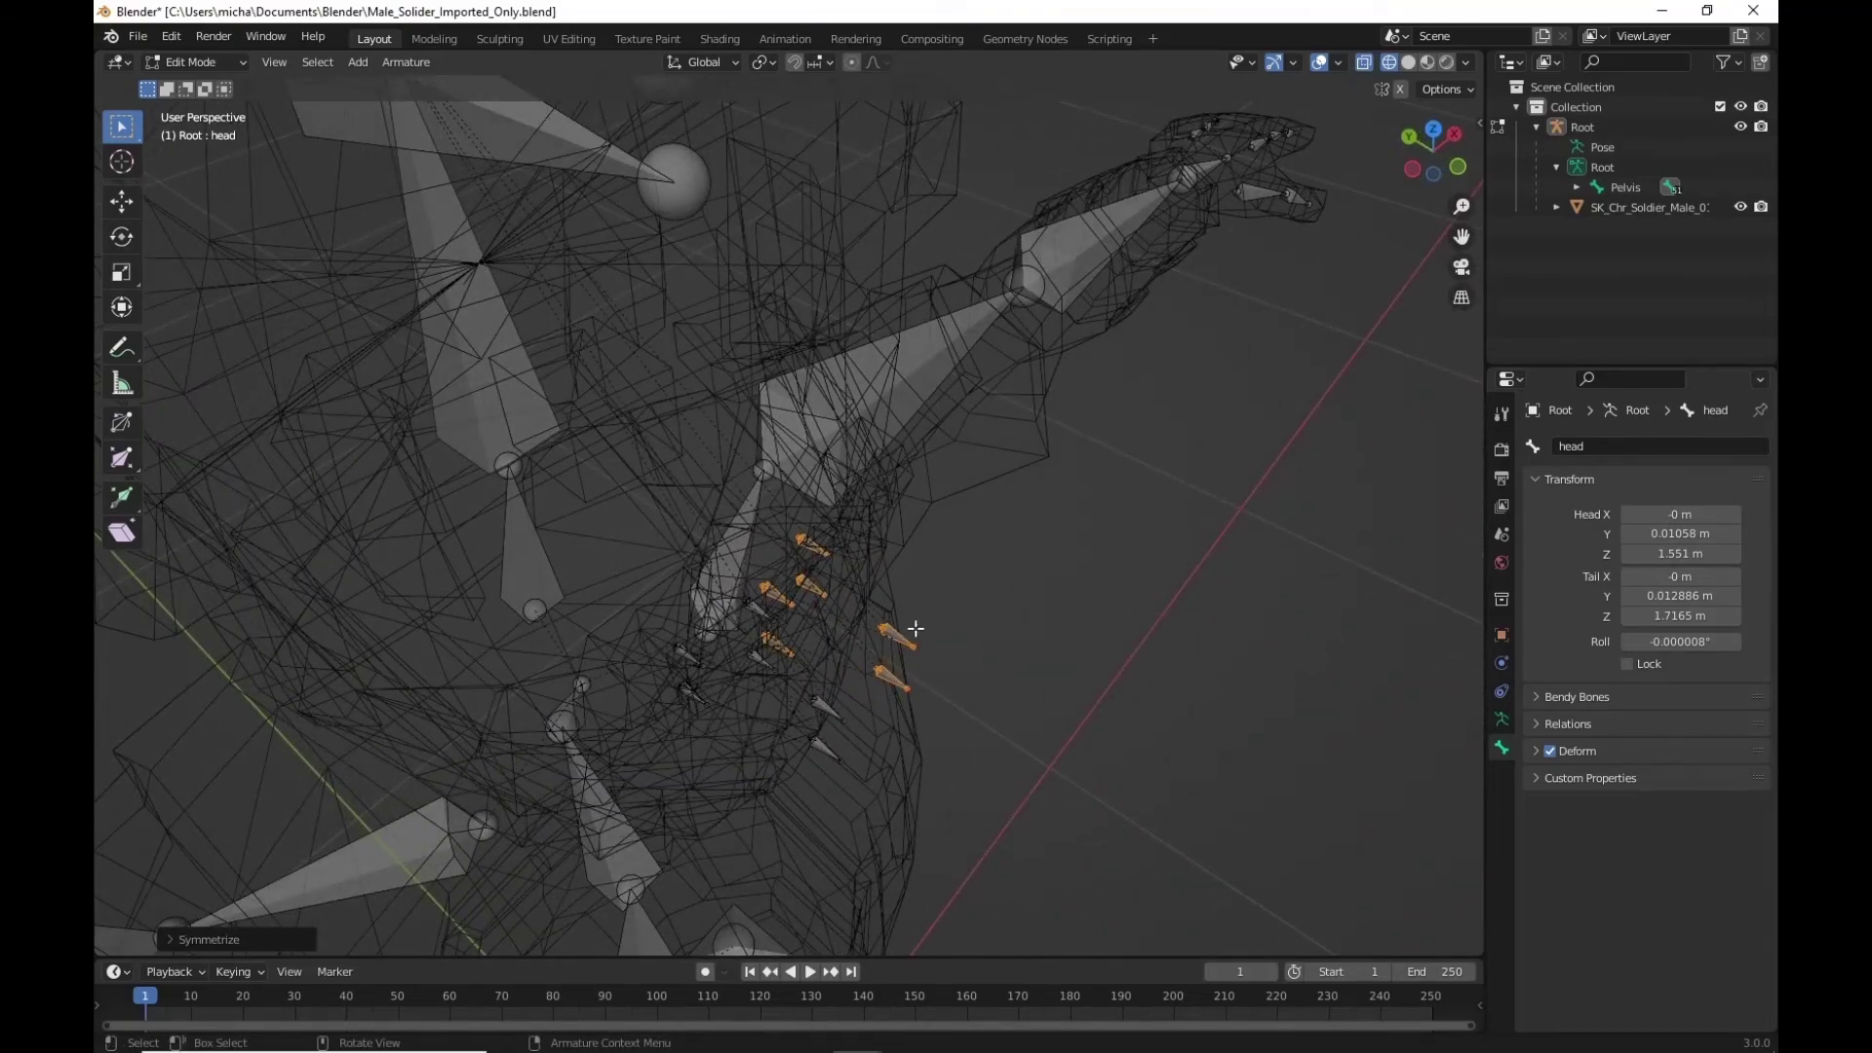
middle_drag(1045, 711, 1004, 623)
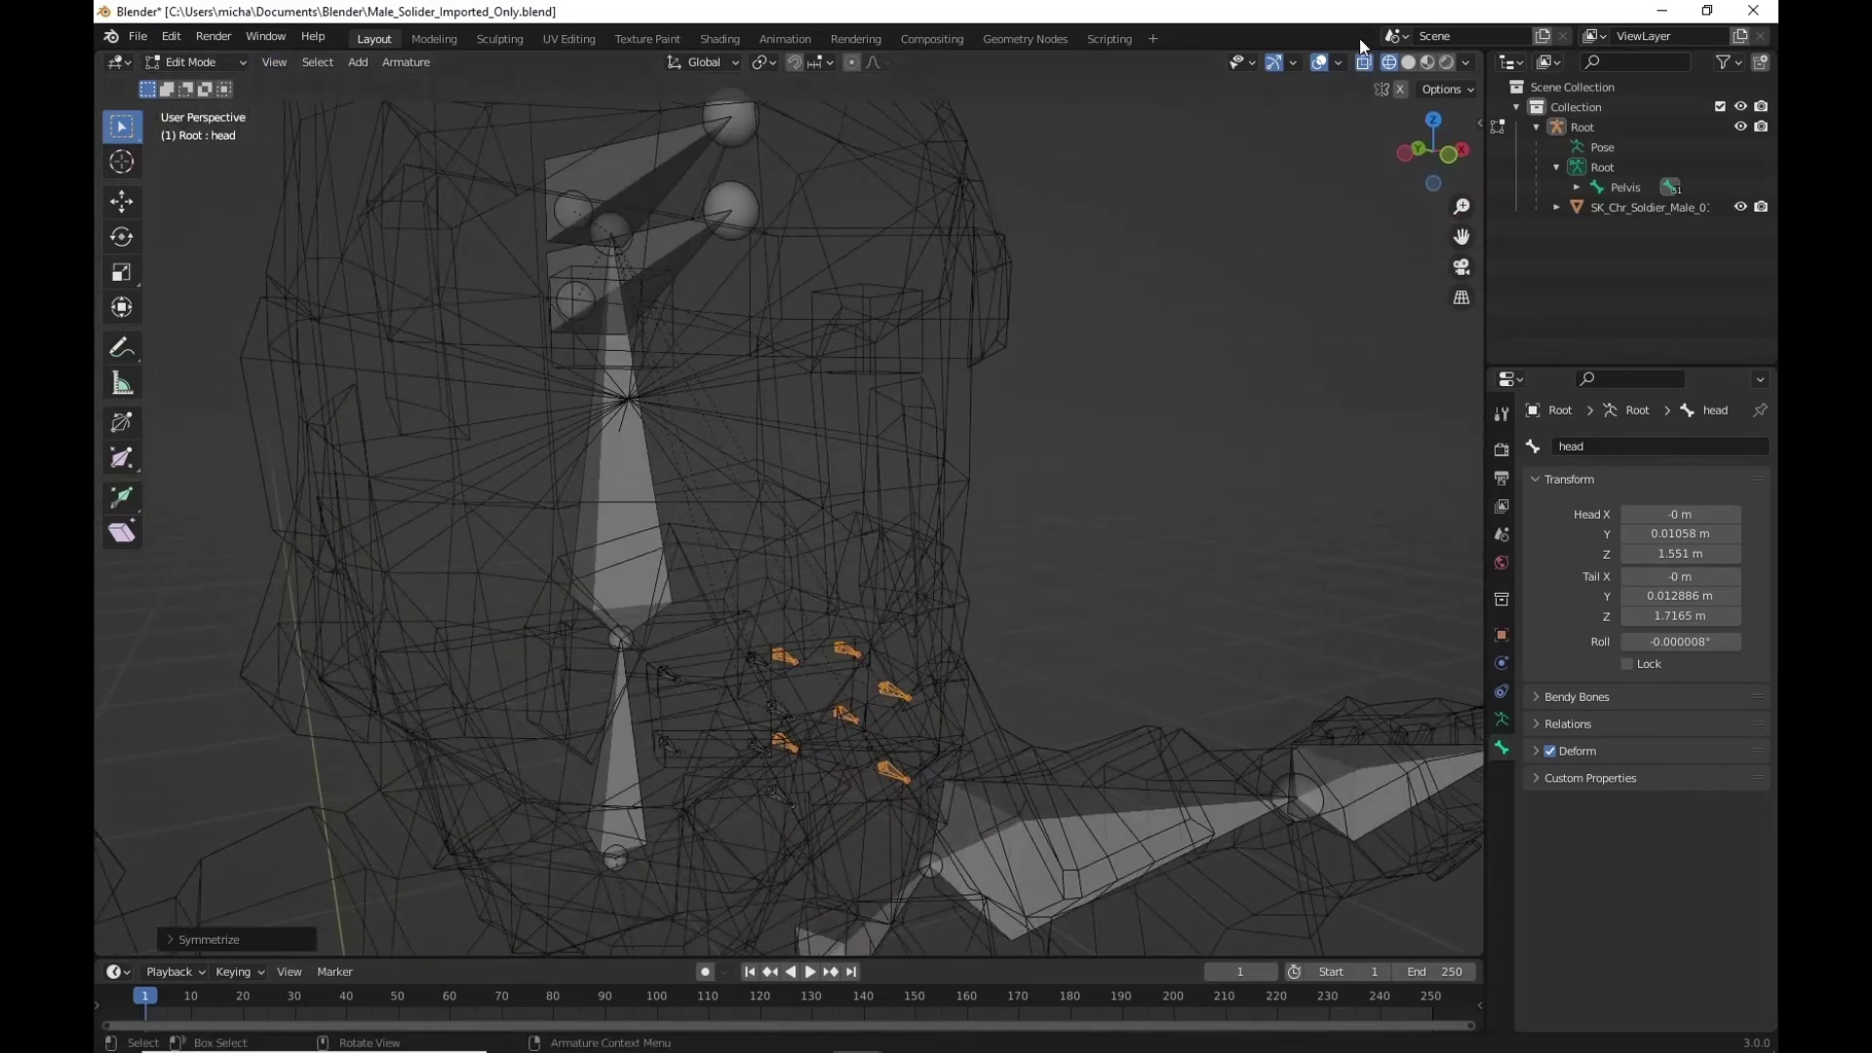
In Pose Mode with Material Preview shading, try moving the two upper mouth control bones along the Z axis
click(1428, 62)
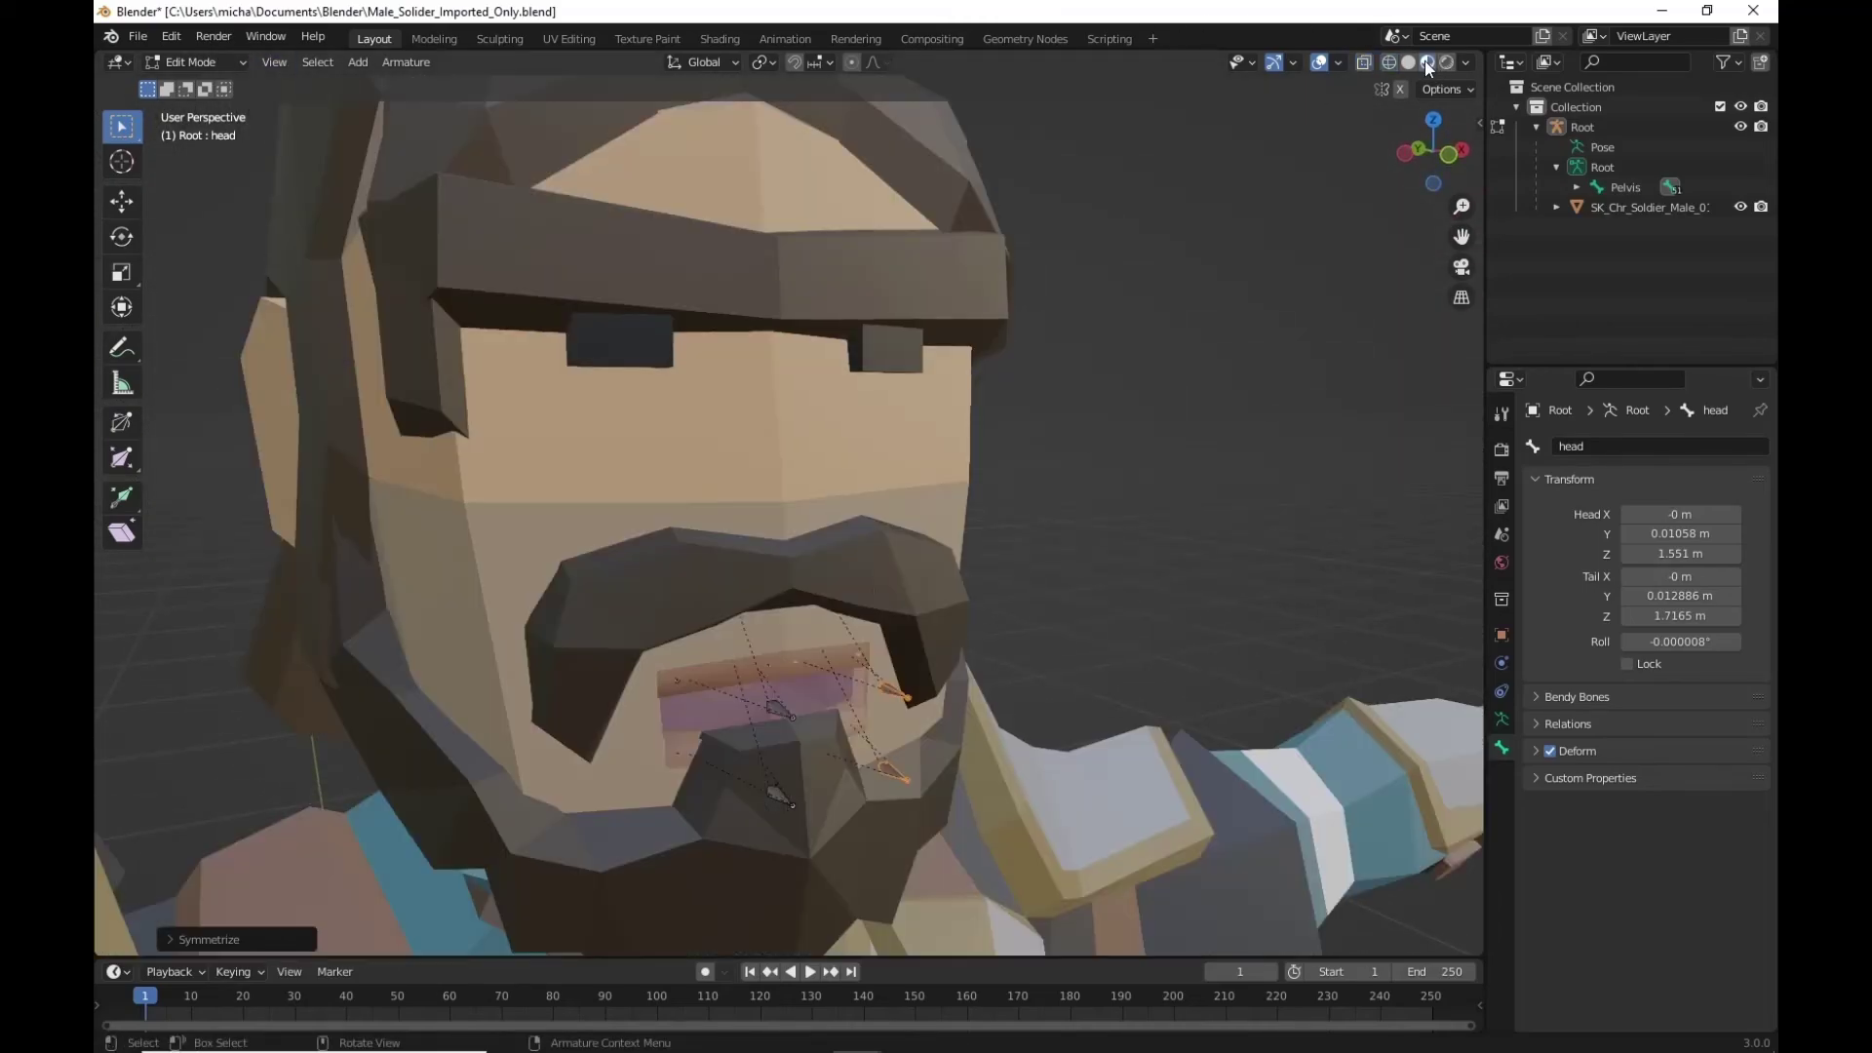
click(242, 62)
click(195, 132)
middle_drag(1066, 720, 975, 675)
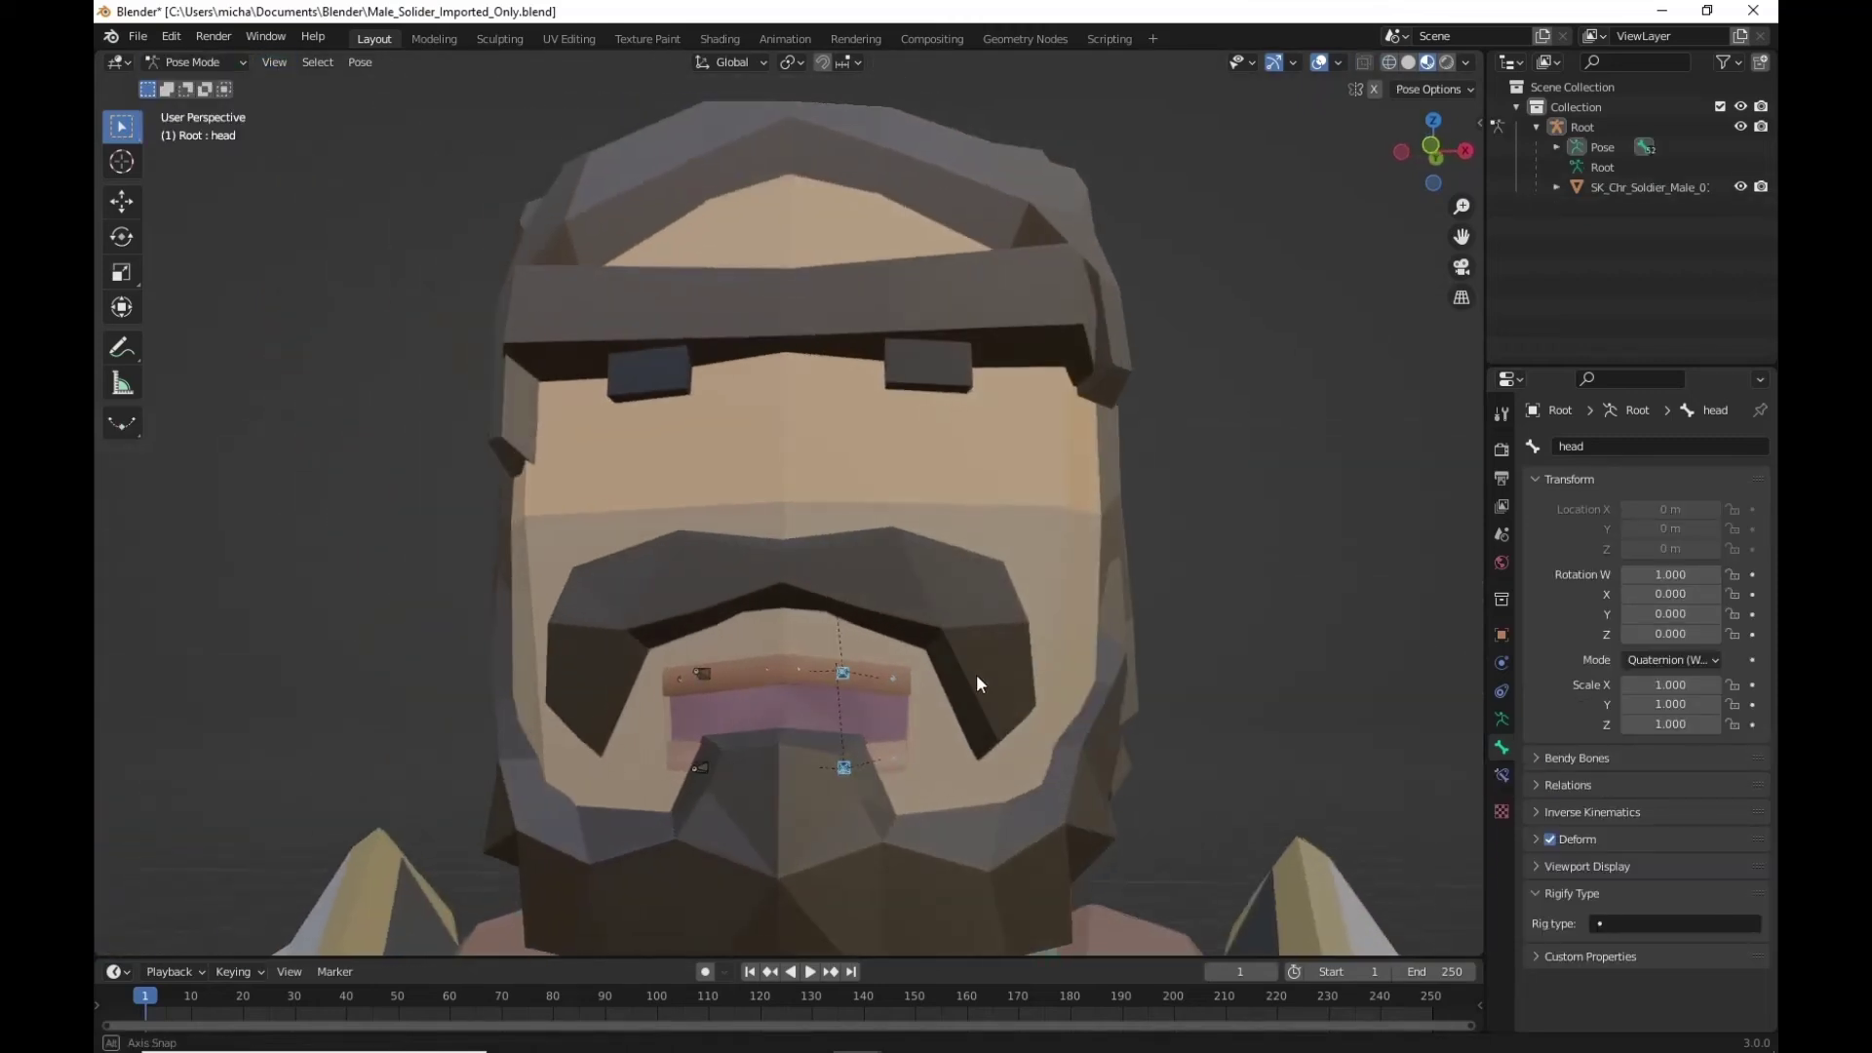
click(702, 672)
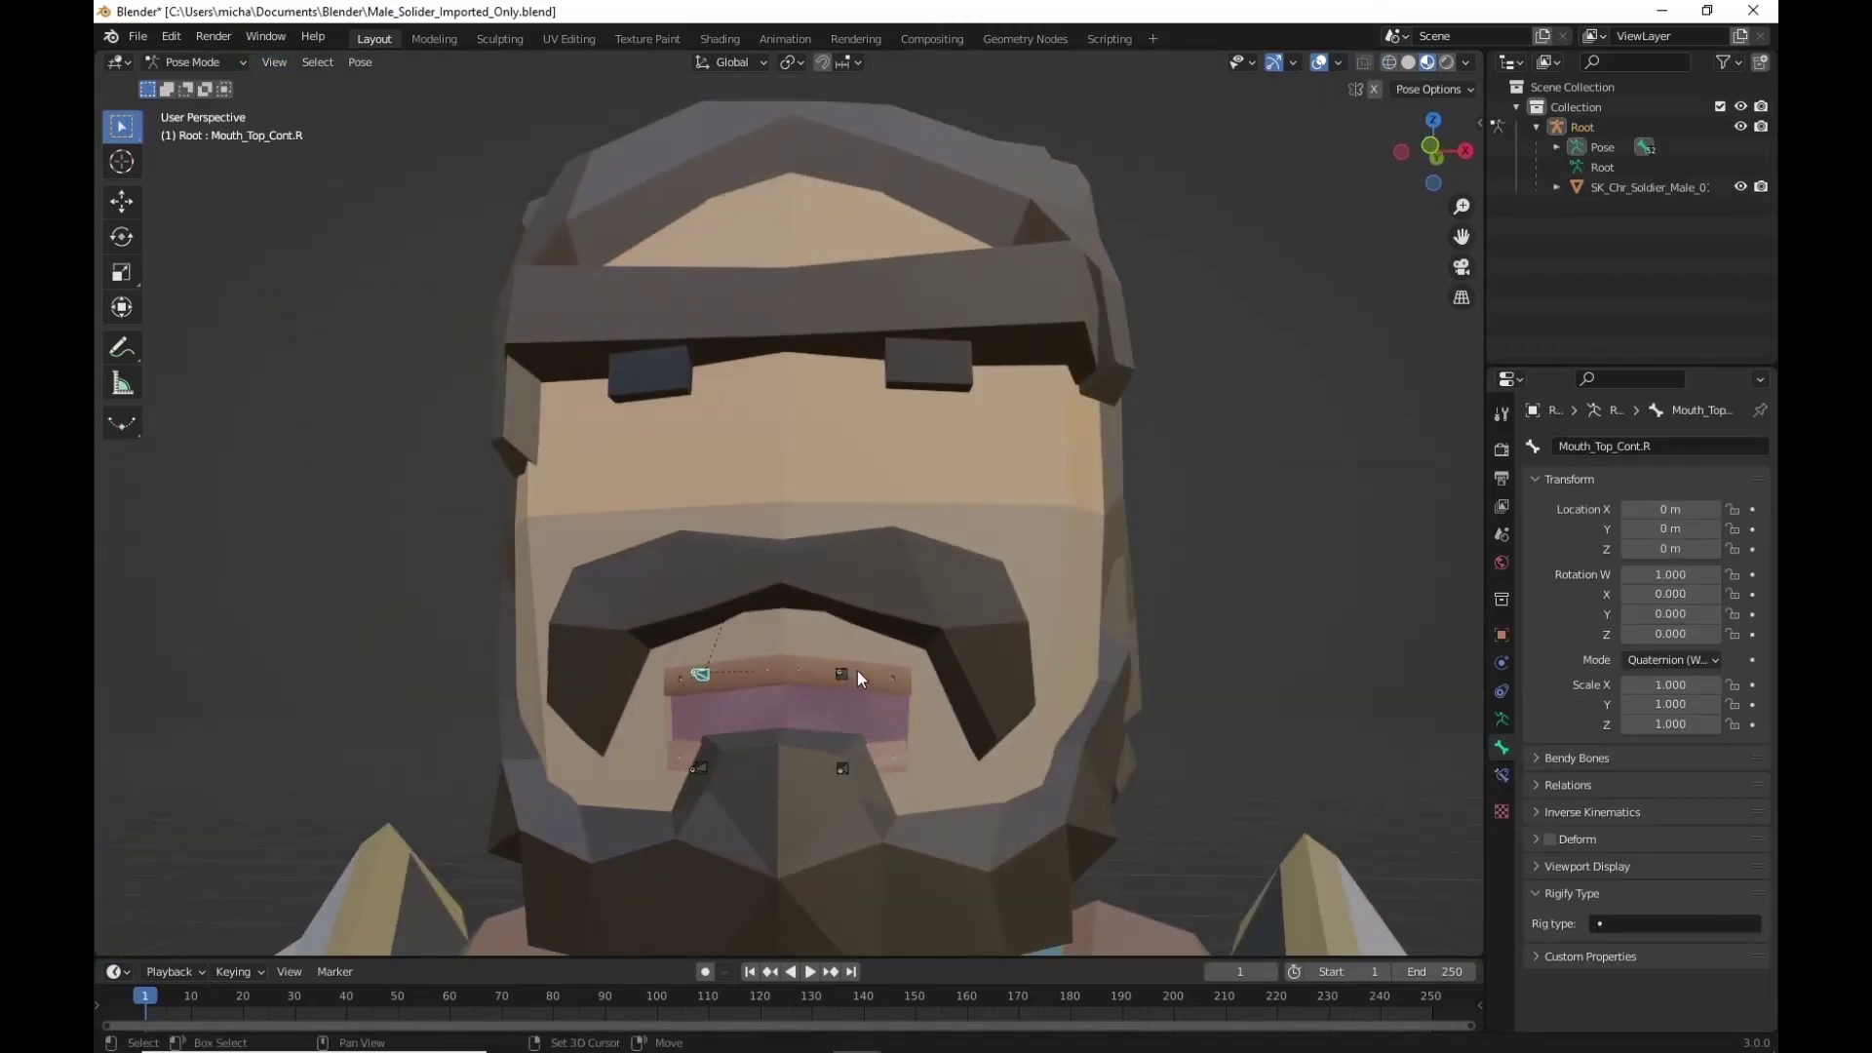
shift+click(840, 673)
key(g)
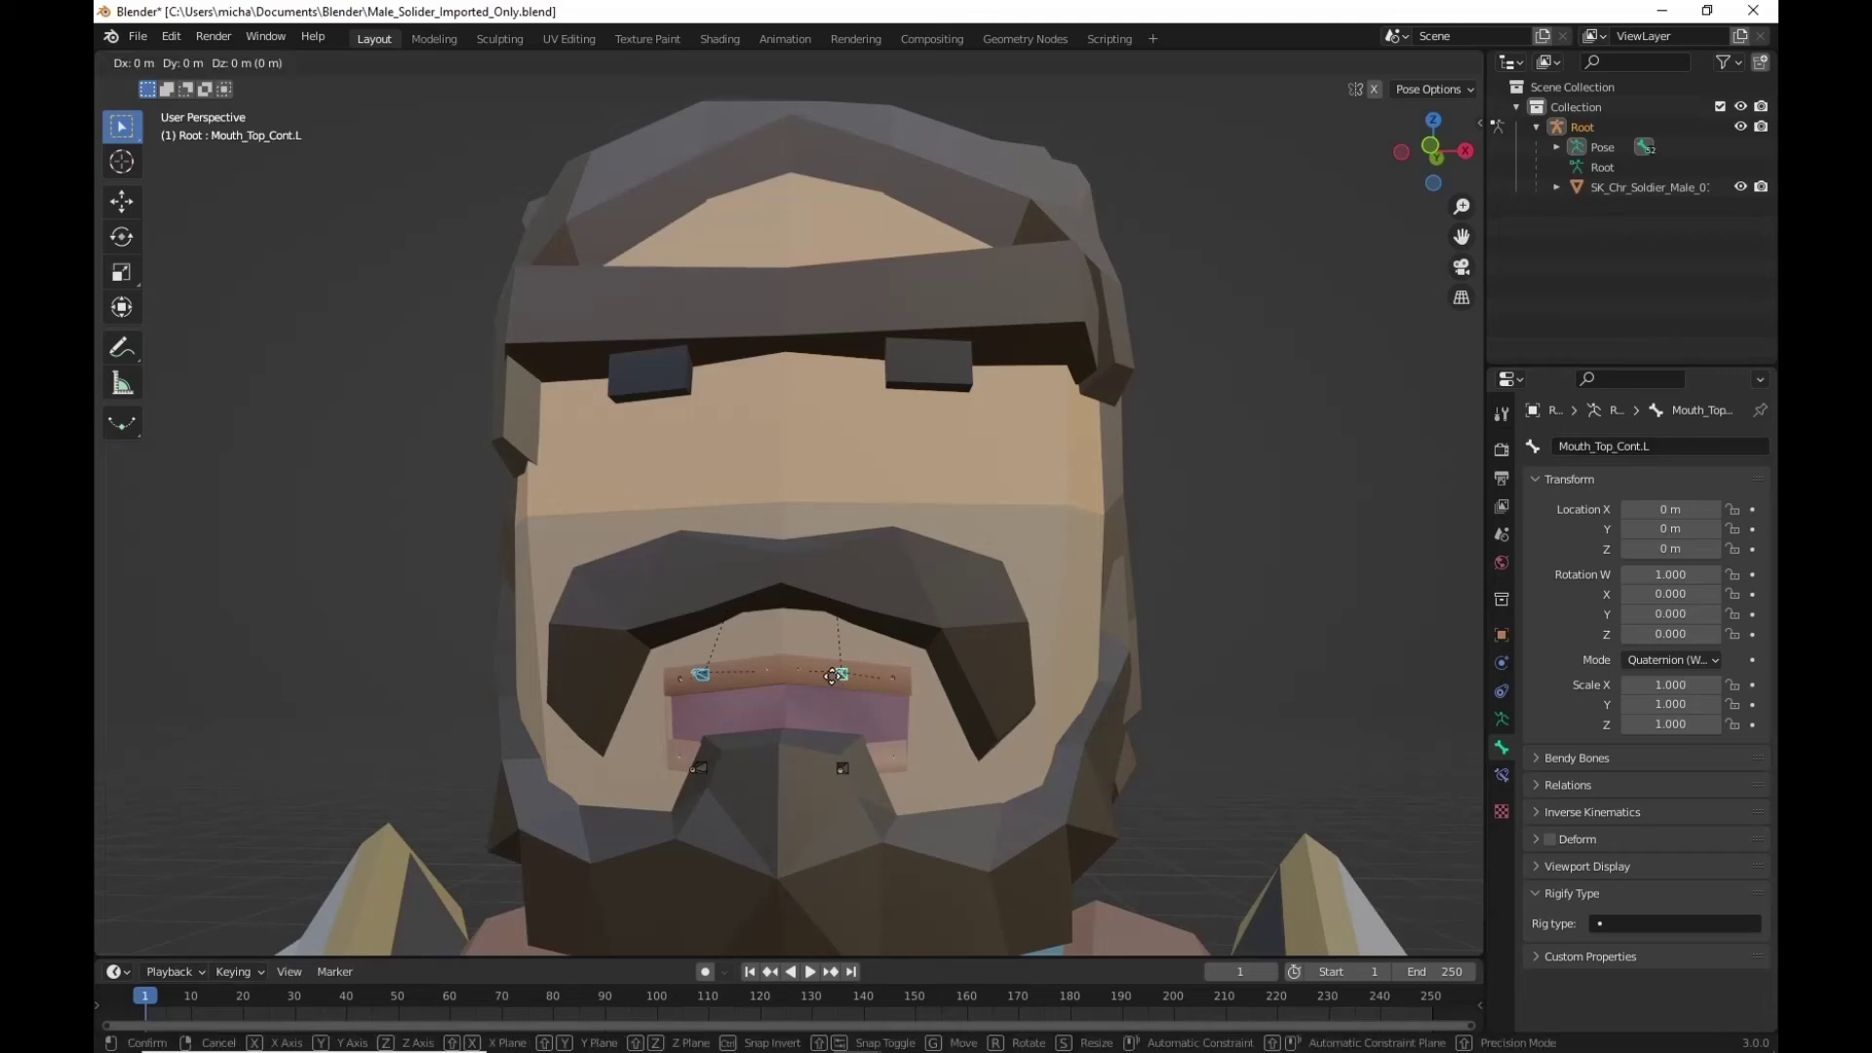
key(z)
key(Escape)
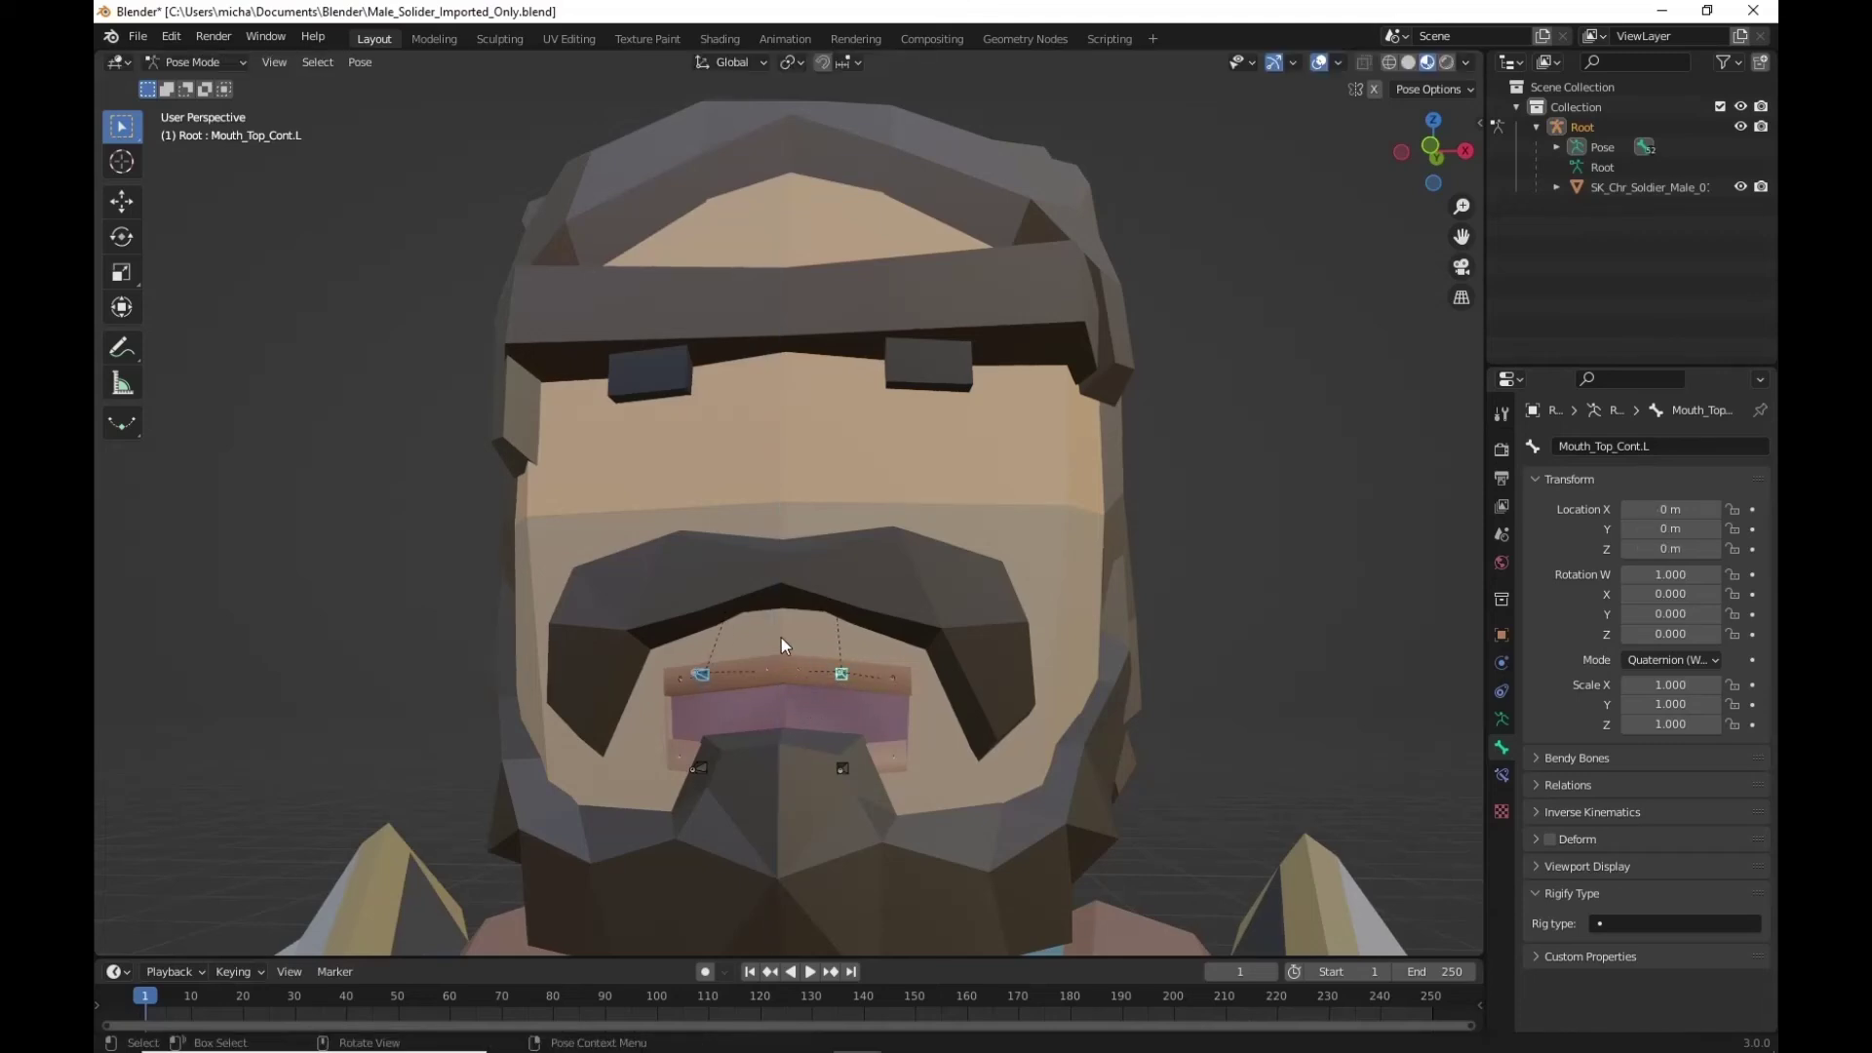
In Object Mode with wireframe shading, parent the SK_Chr_Soldier_Male_01 mesh to the Root armature using Armature Deform With Automatic Weights
middle_drag(781, 638, 328, 172)
click(222, 59)
click(215, 108)
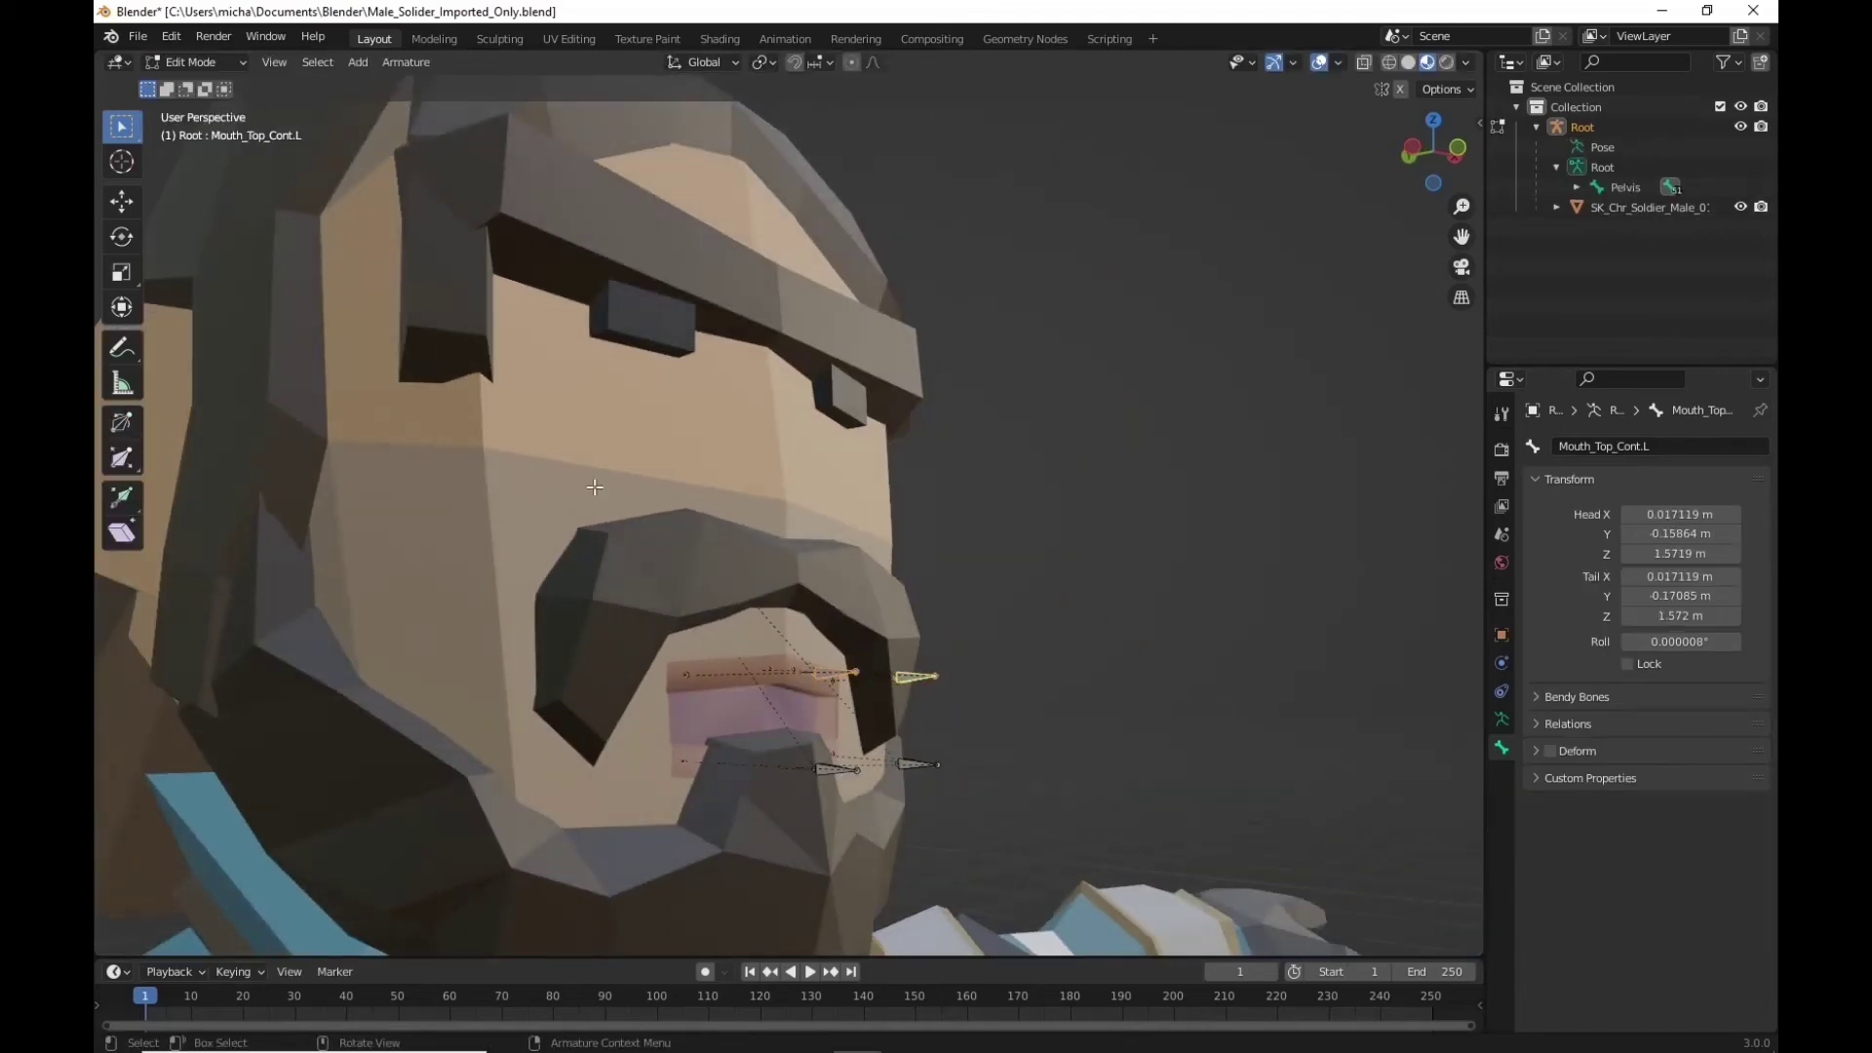
click(195, 61)
click(195, 84)
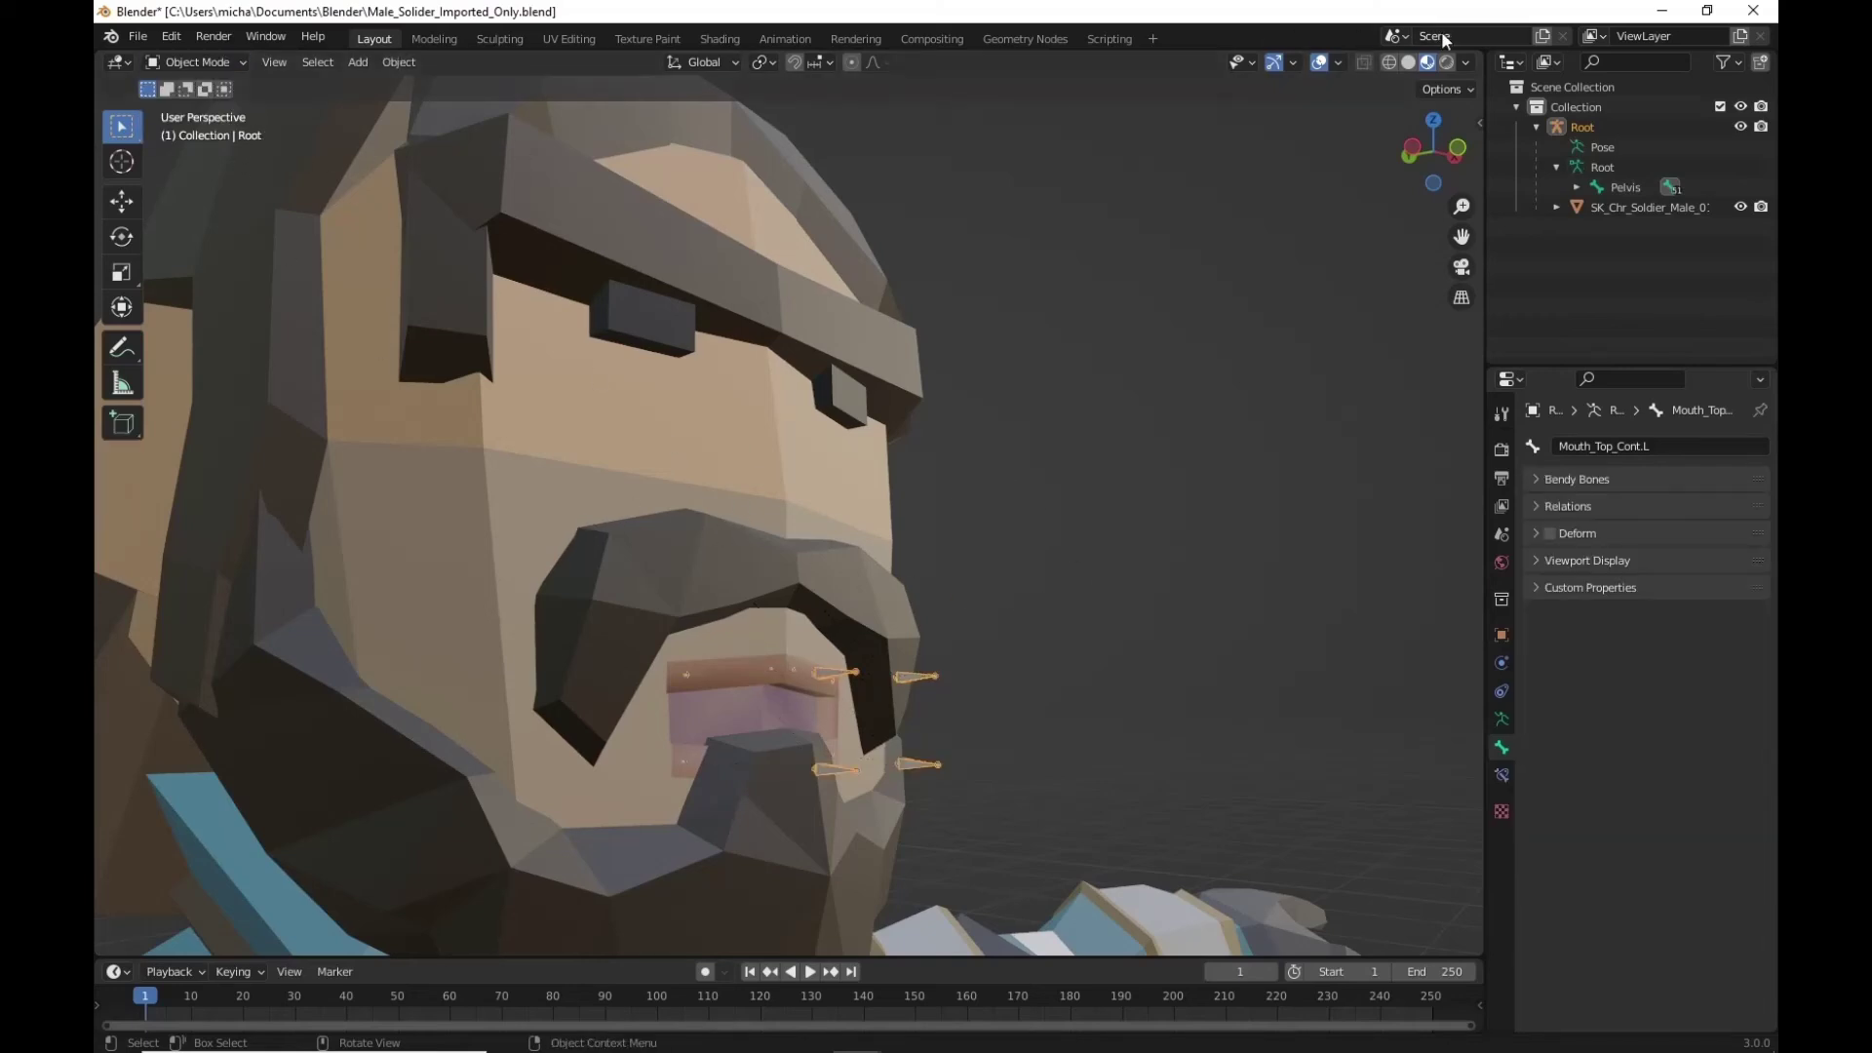
click(1389, 64)
click(711, 568)
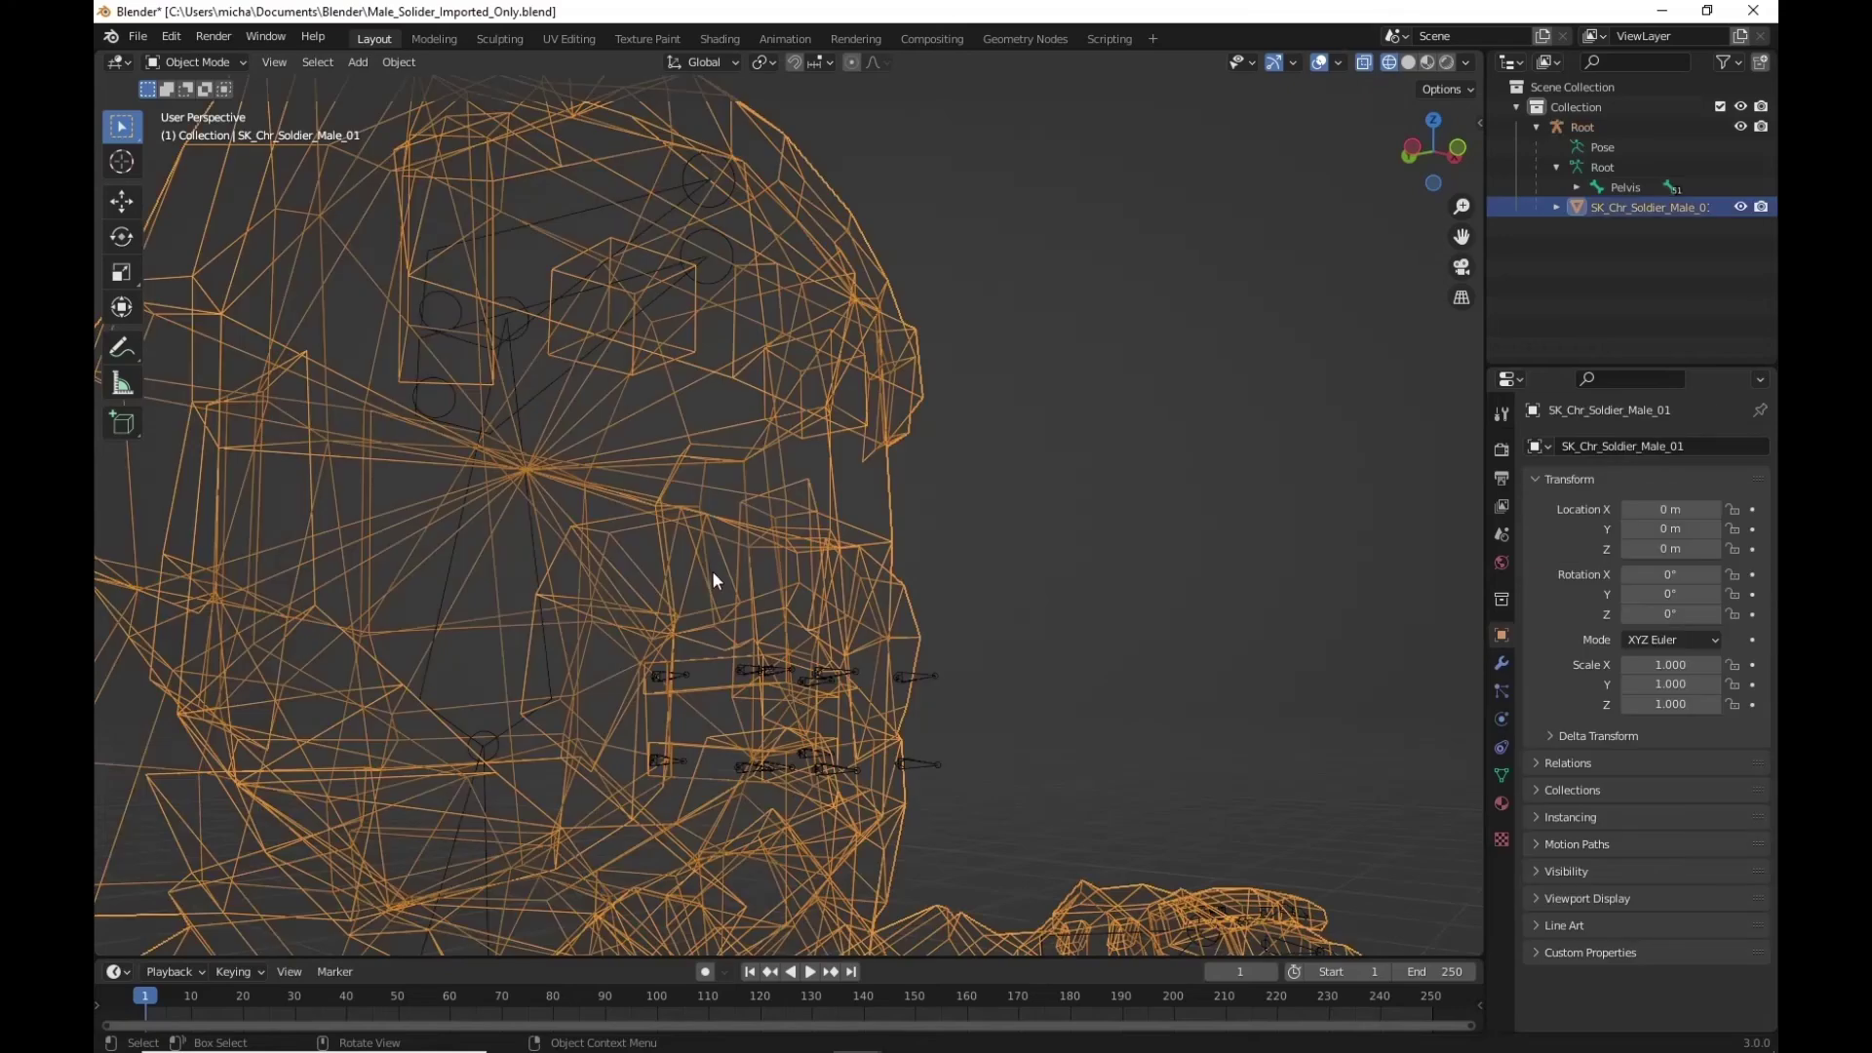
shift+click(918, 673)
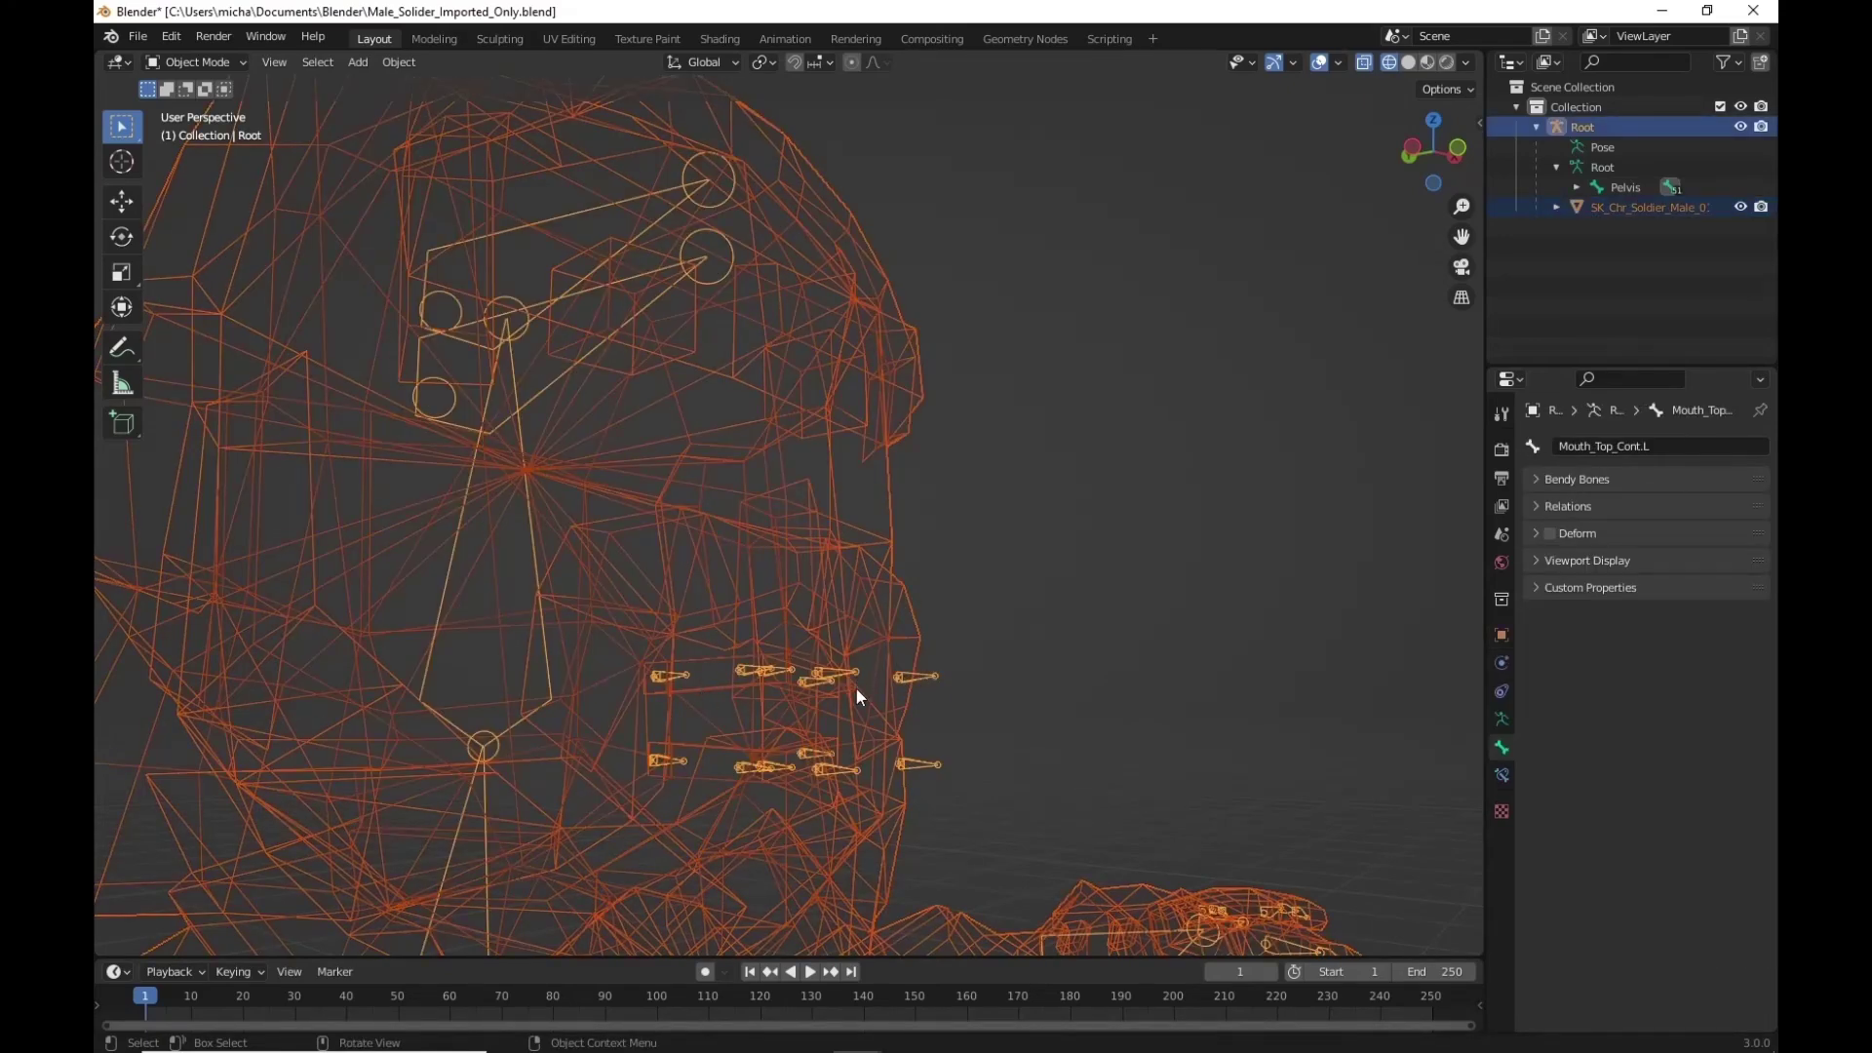
right_click(832, 597)
mouse_move(832, 597)
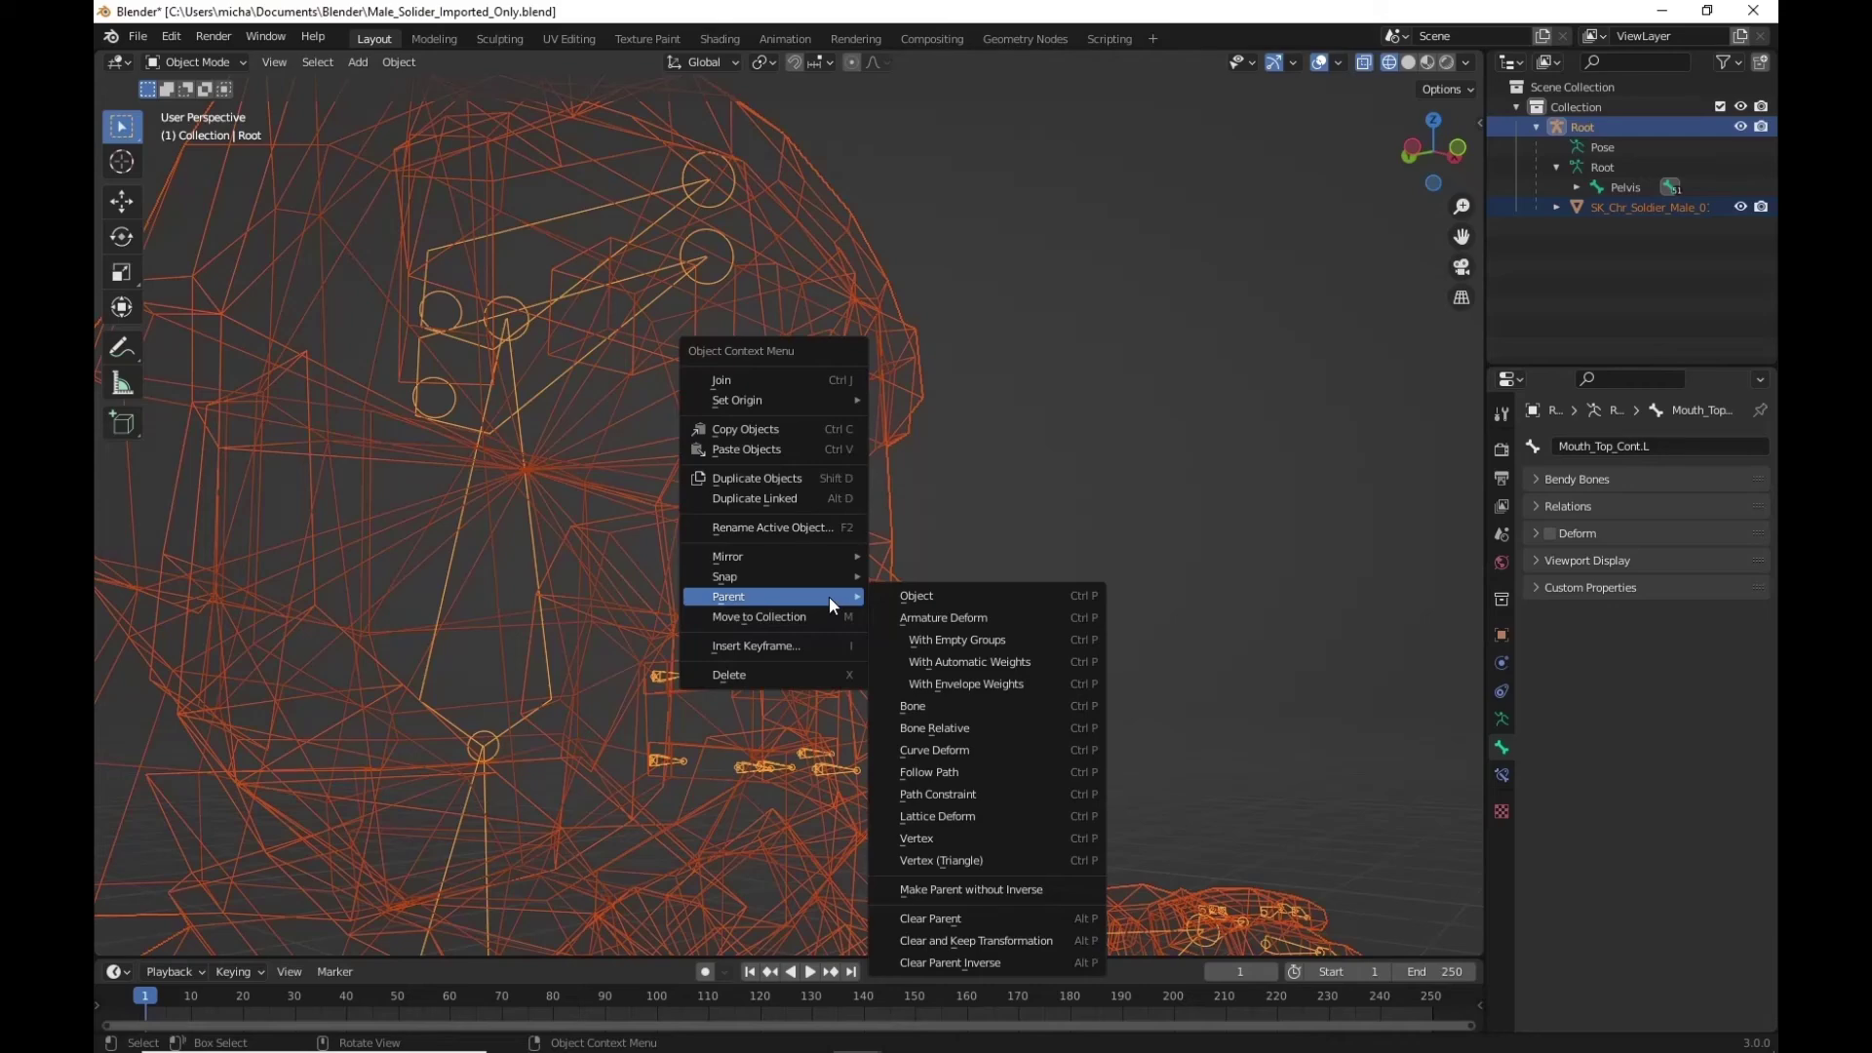
click(1030, 670)
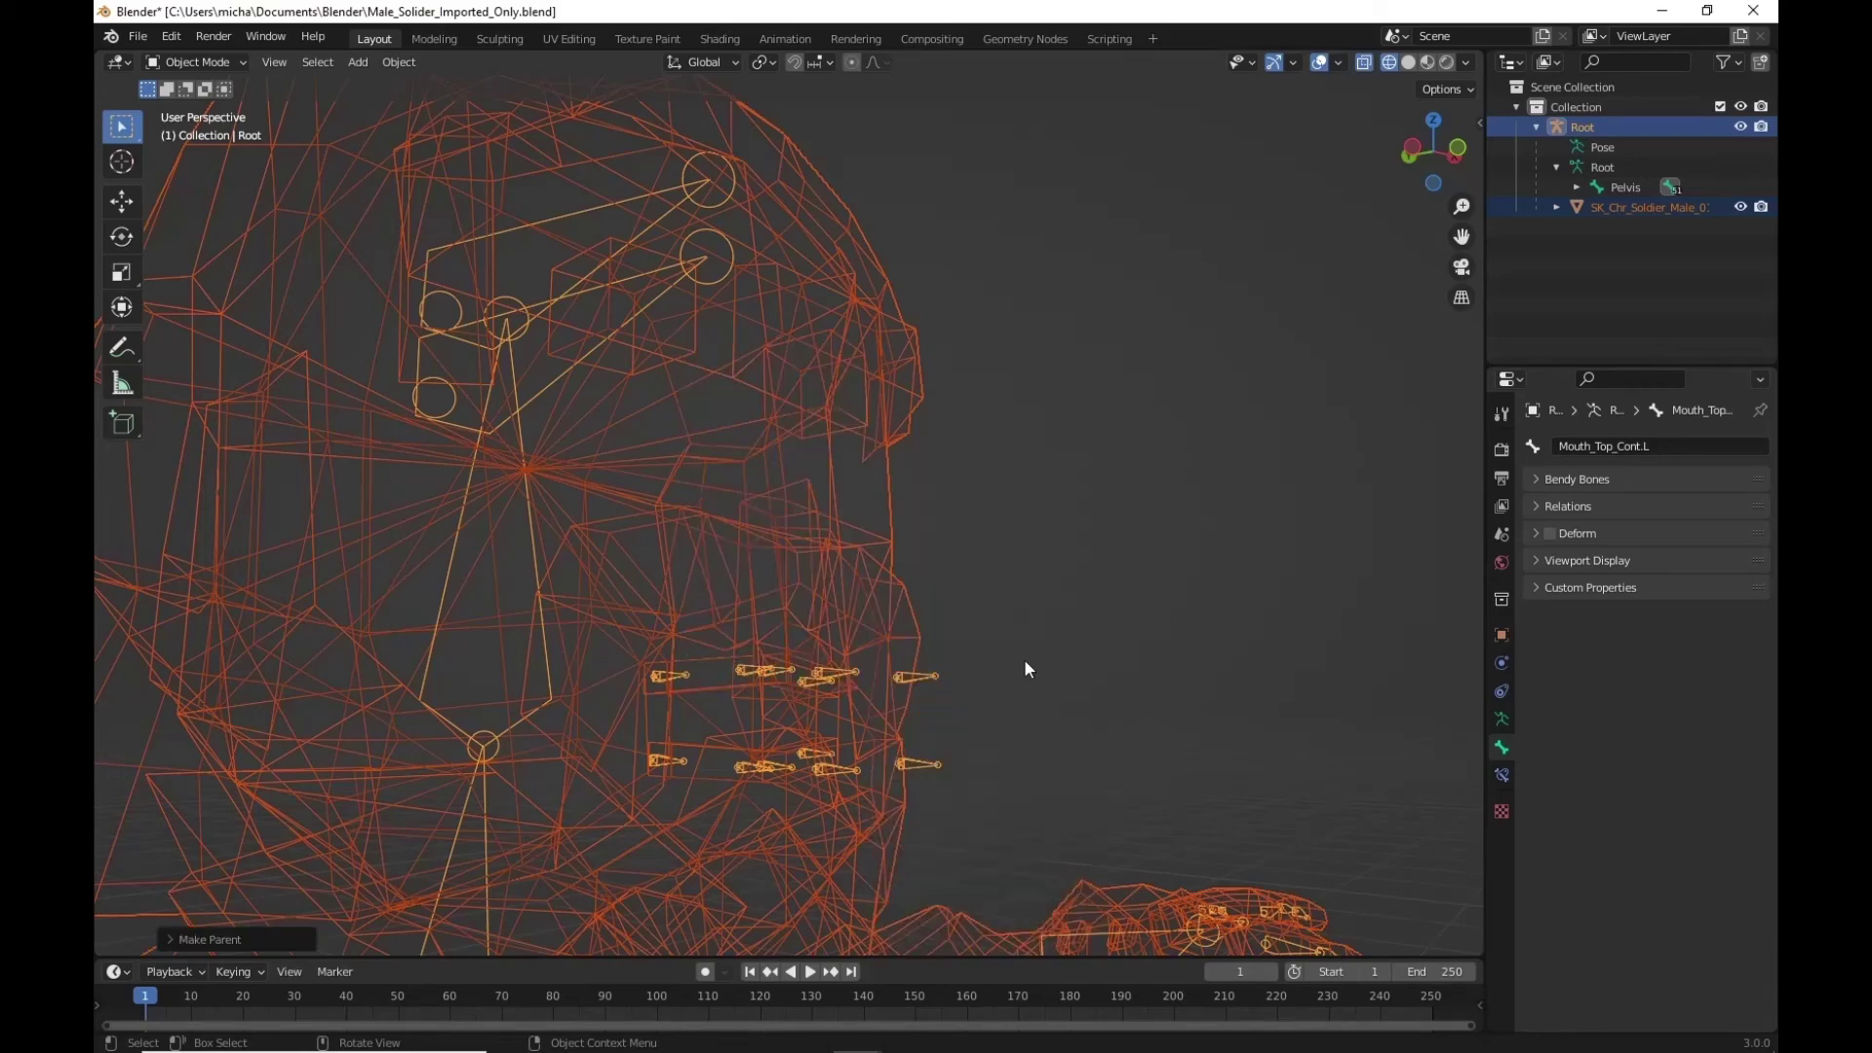
In Pose Mode with Material Preview shading, test the mesh deformation by trying to move both upper mouth control bones along Z
click(215, 63)
click(197, 125)
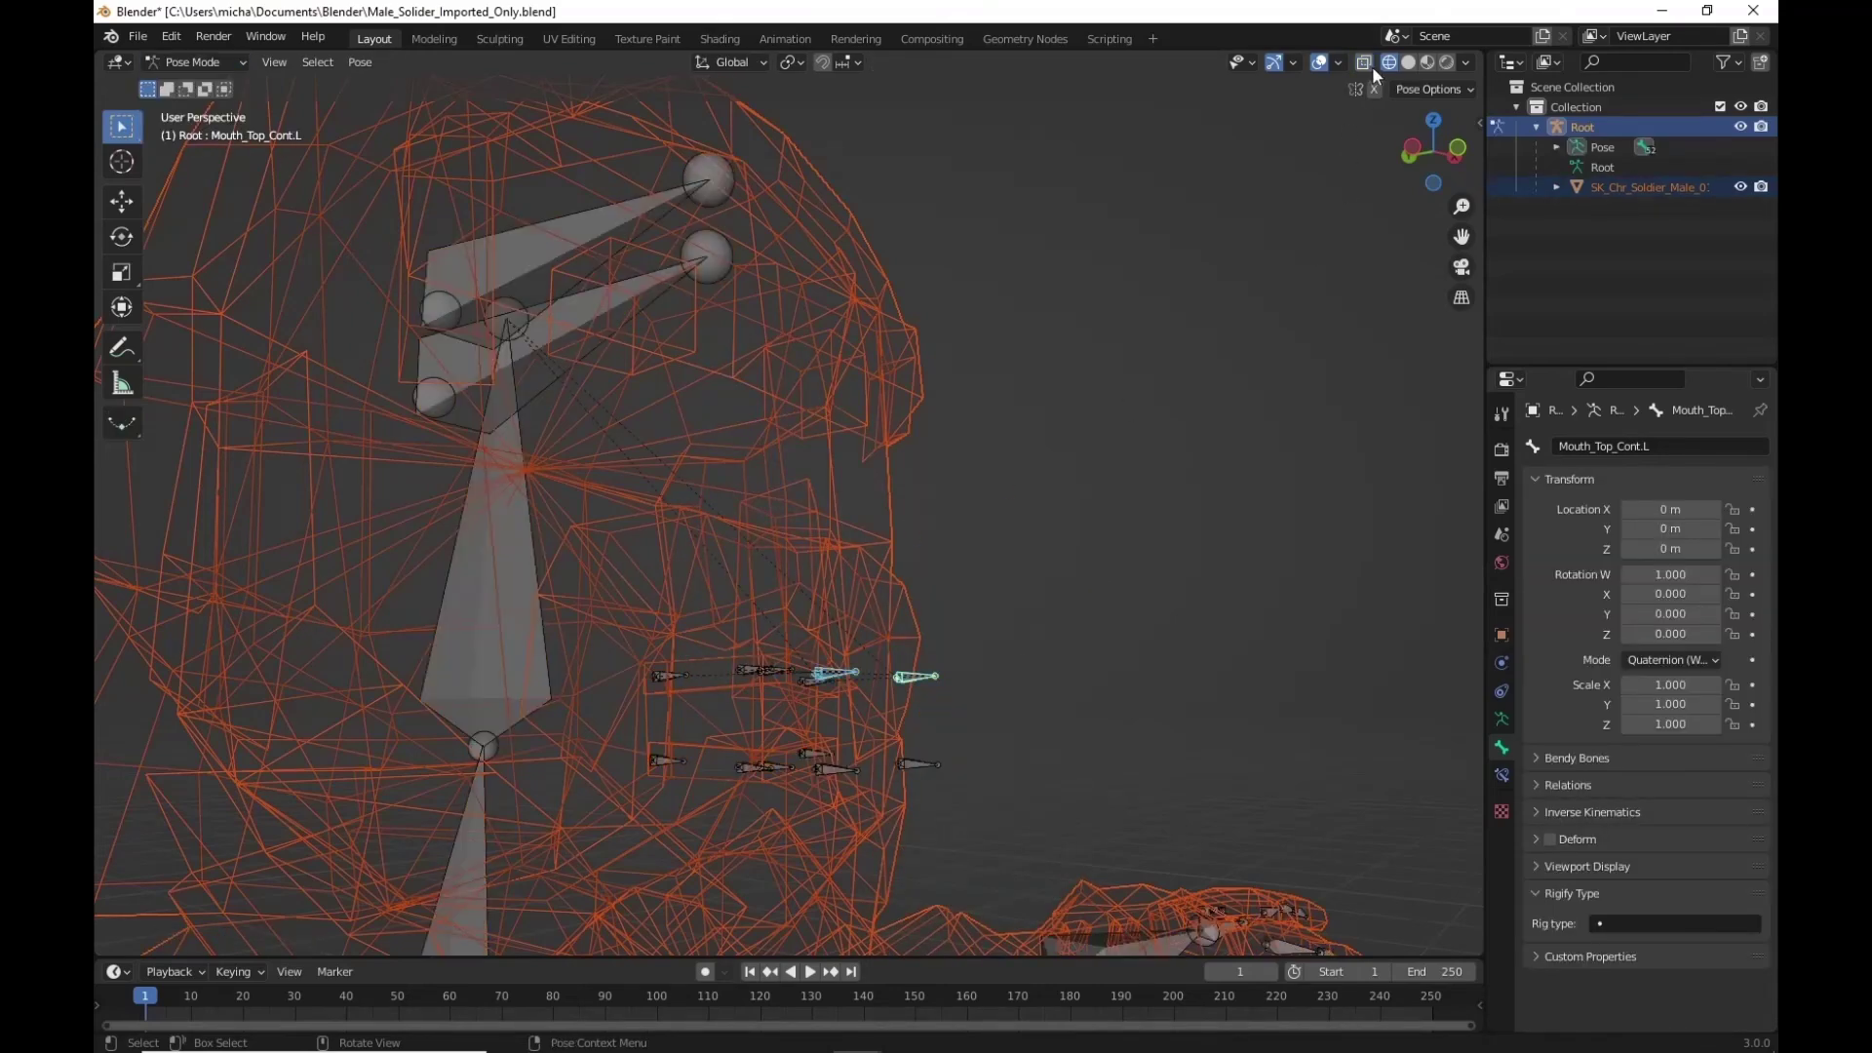
click(1427, 61)
mouse_move(1125, 601)
middle_down()
mouse_move(1077, 591)
mouse_move(966, 626)
middle_up()
key(g)
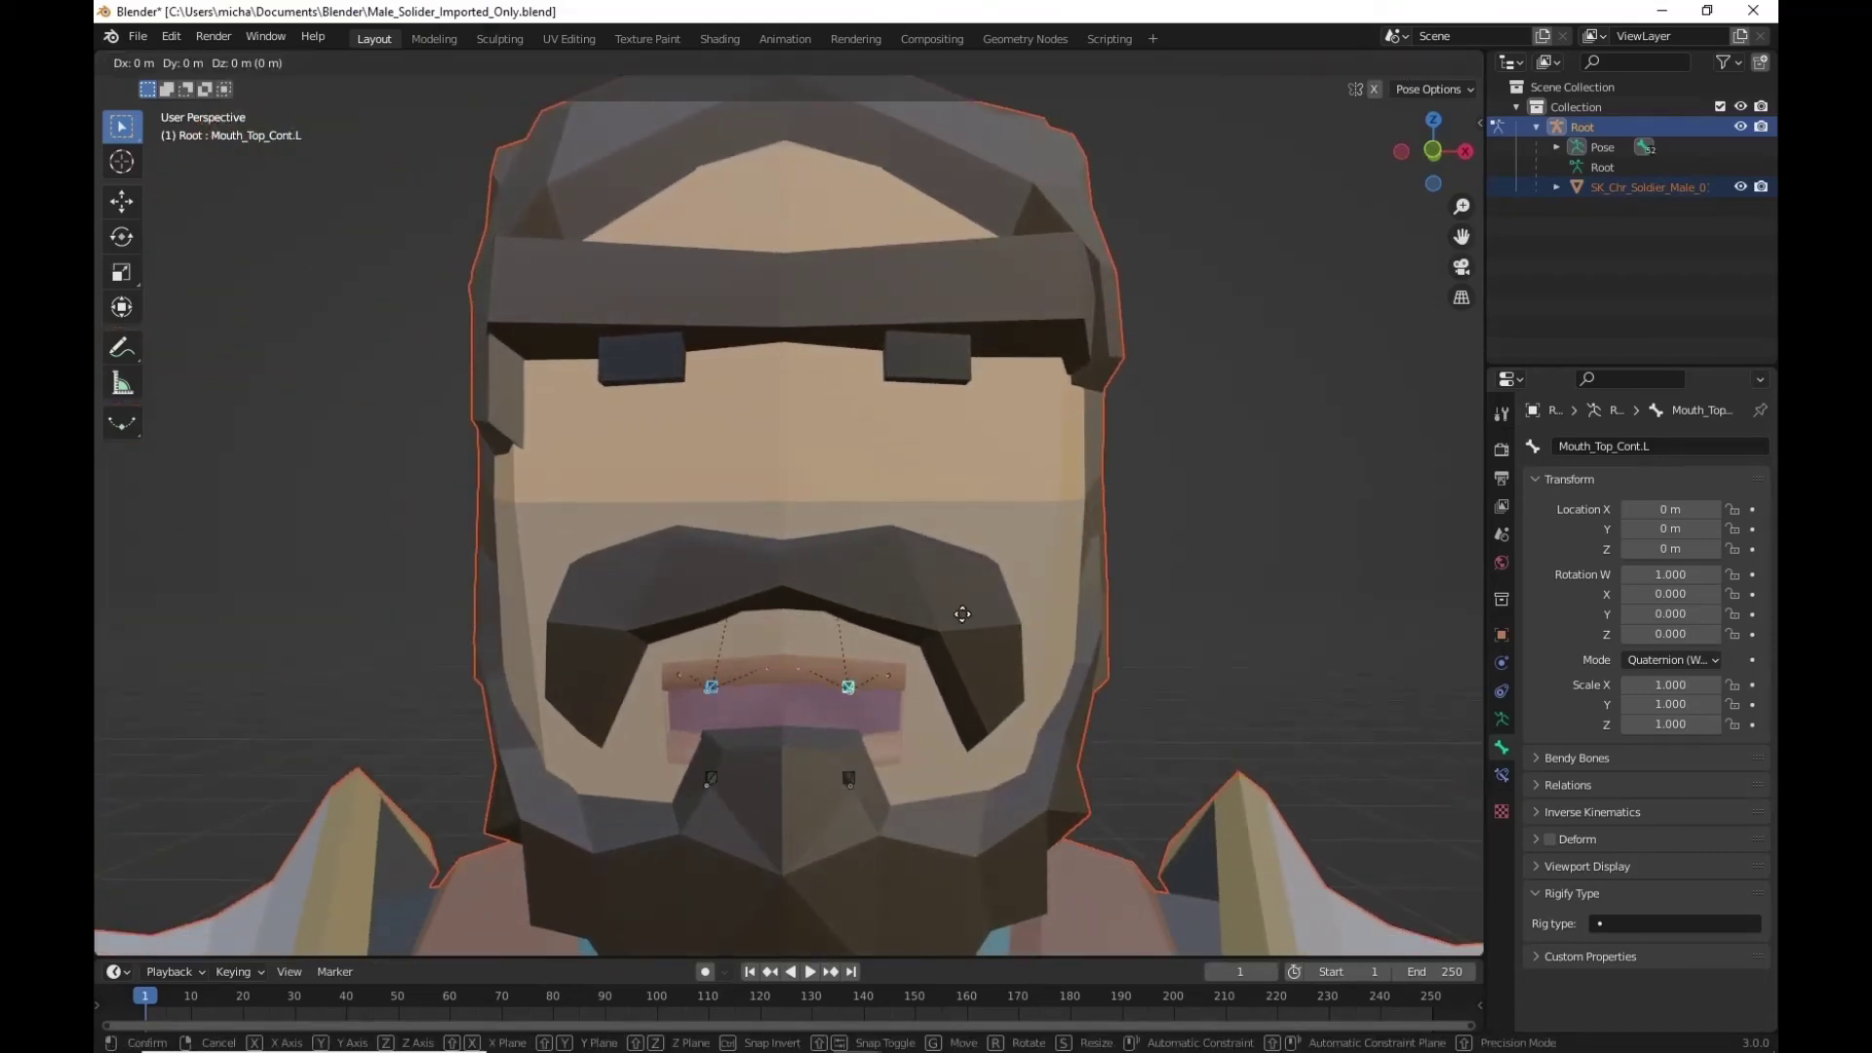
key(z)
right_click(938, 610)
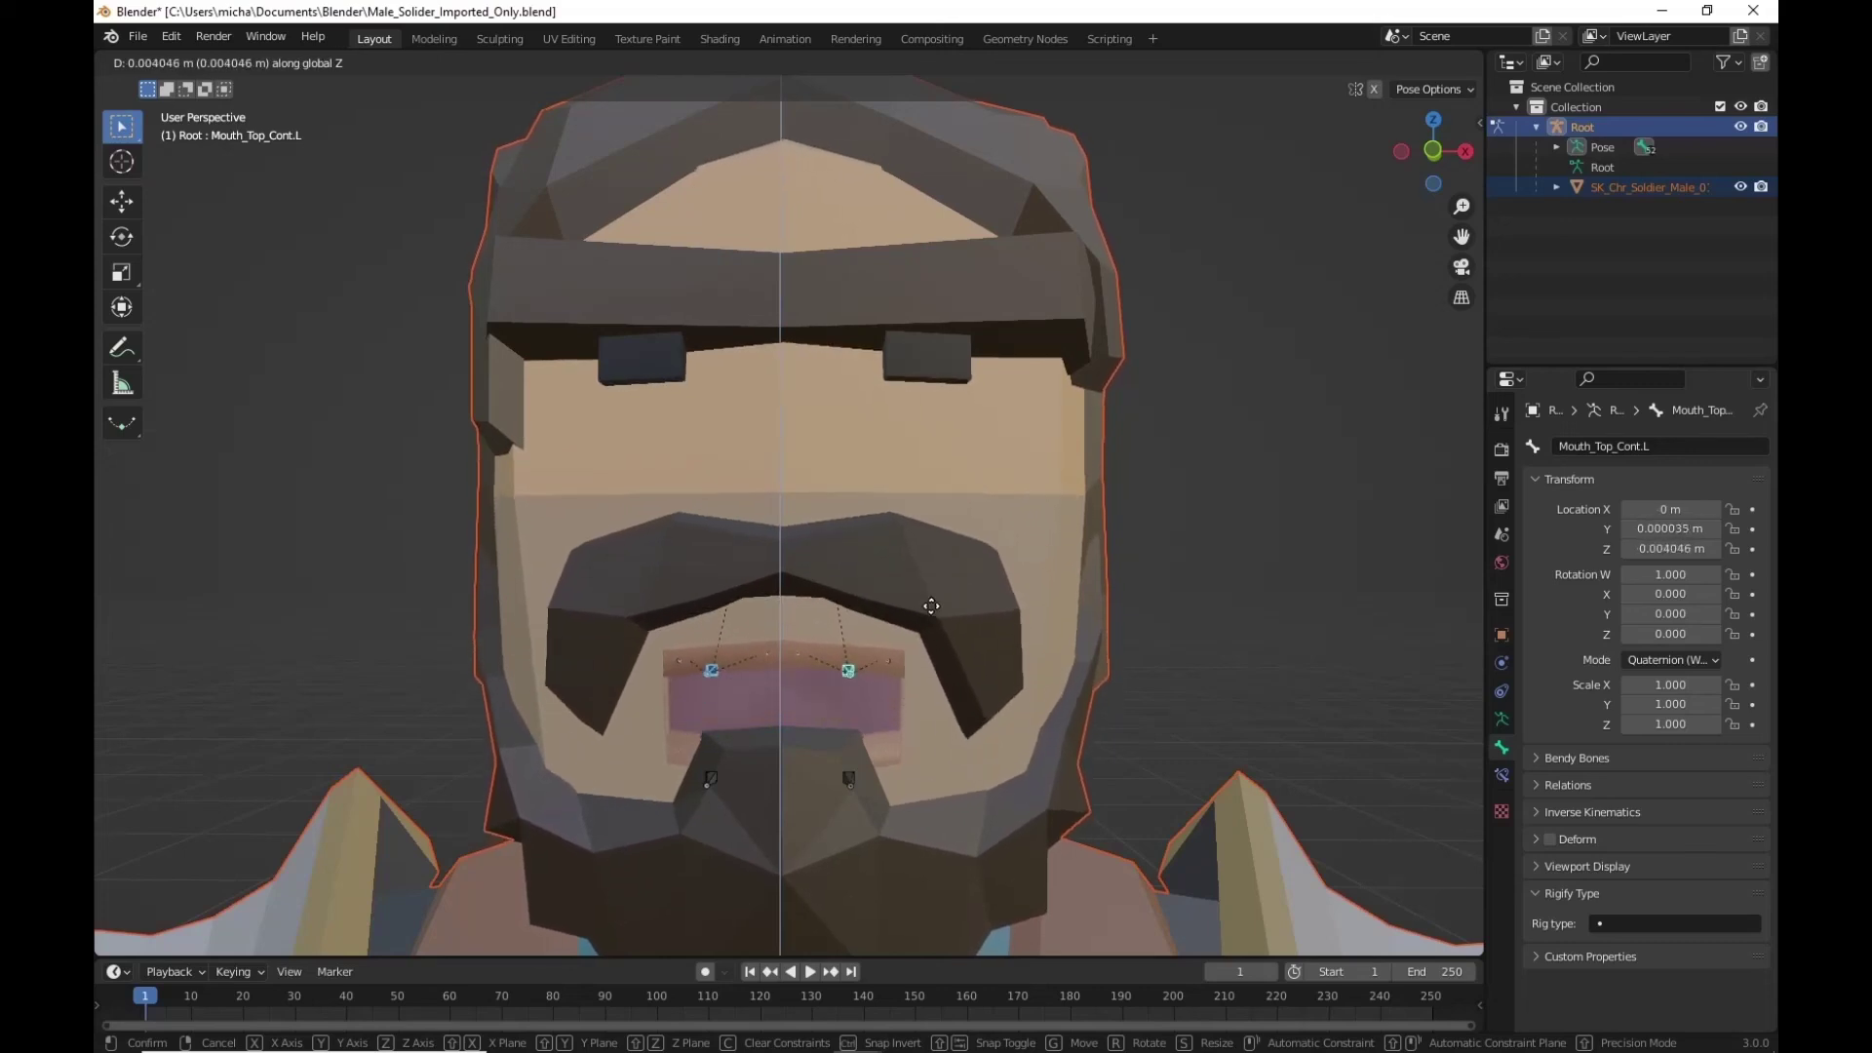
Try moving both lower mouth control bones together, first along the global and local Z axes and then freely
drag(680, 765, 845, 792)
shift+click(850, 778)
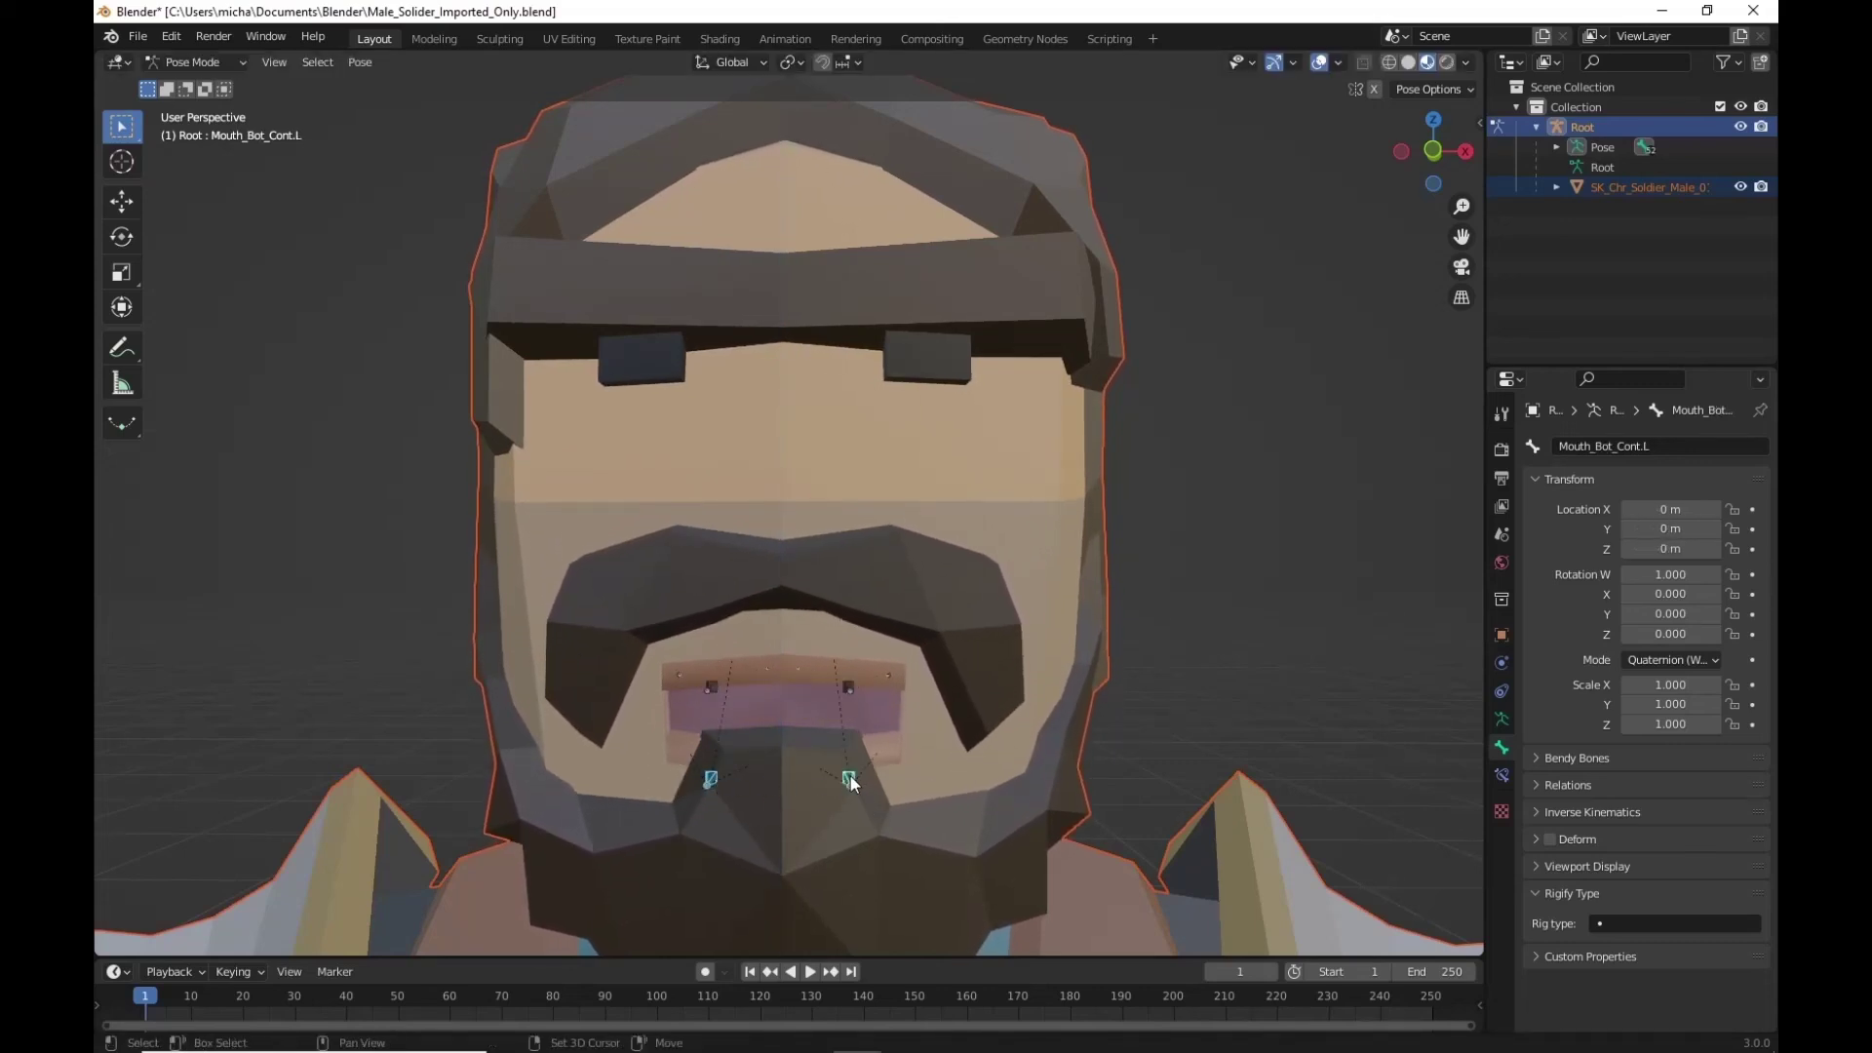
key(g)
key(z)
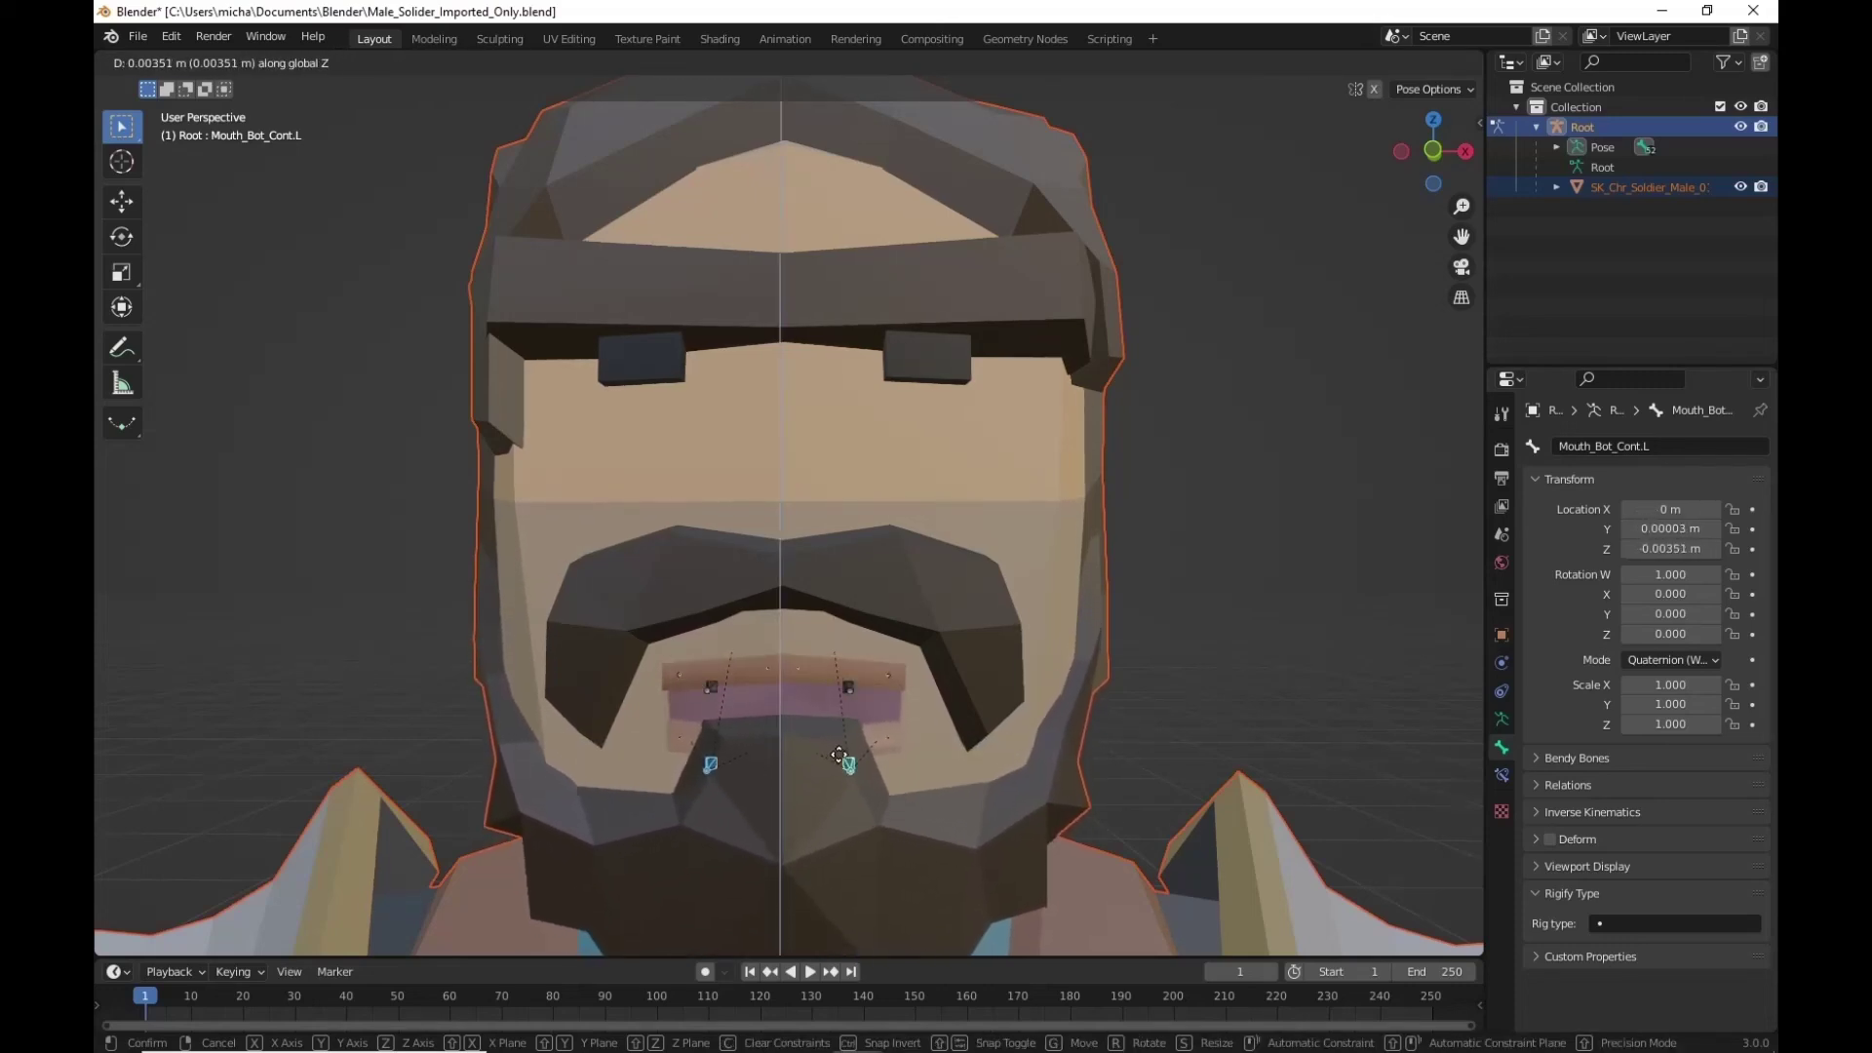
key(z)
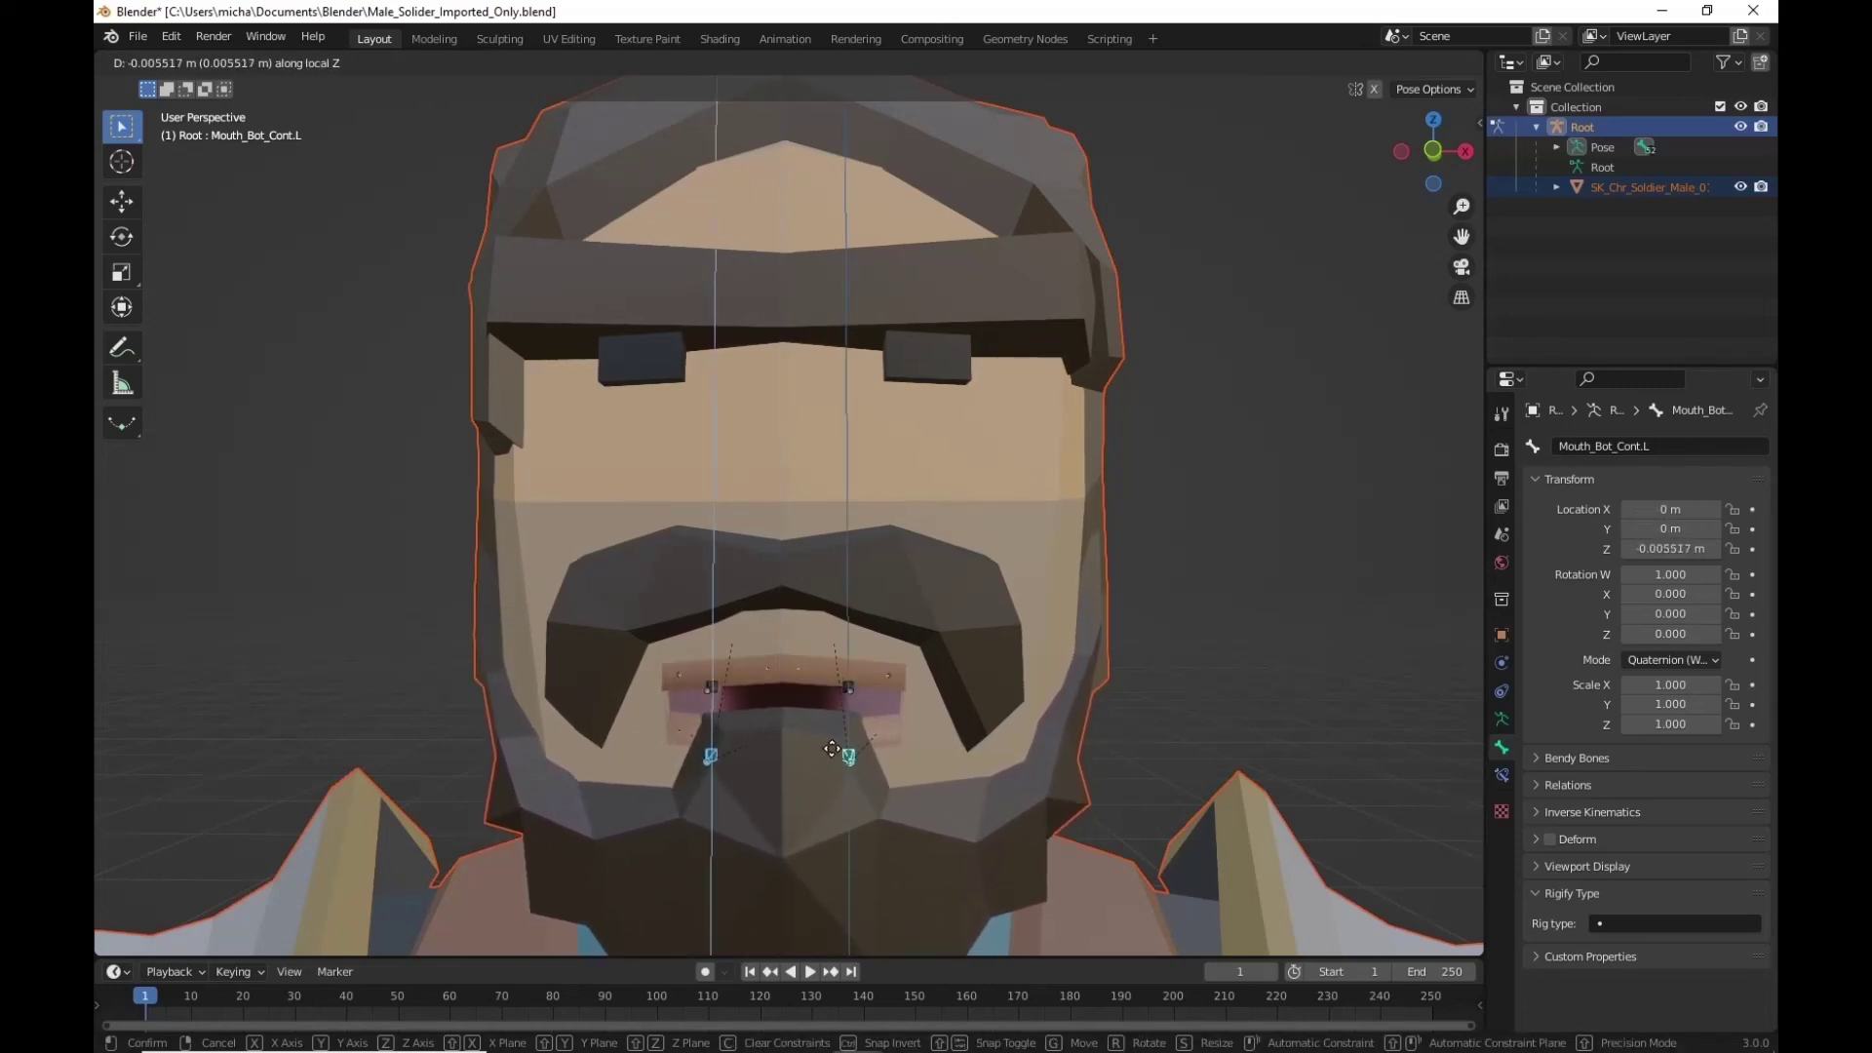
key(z)
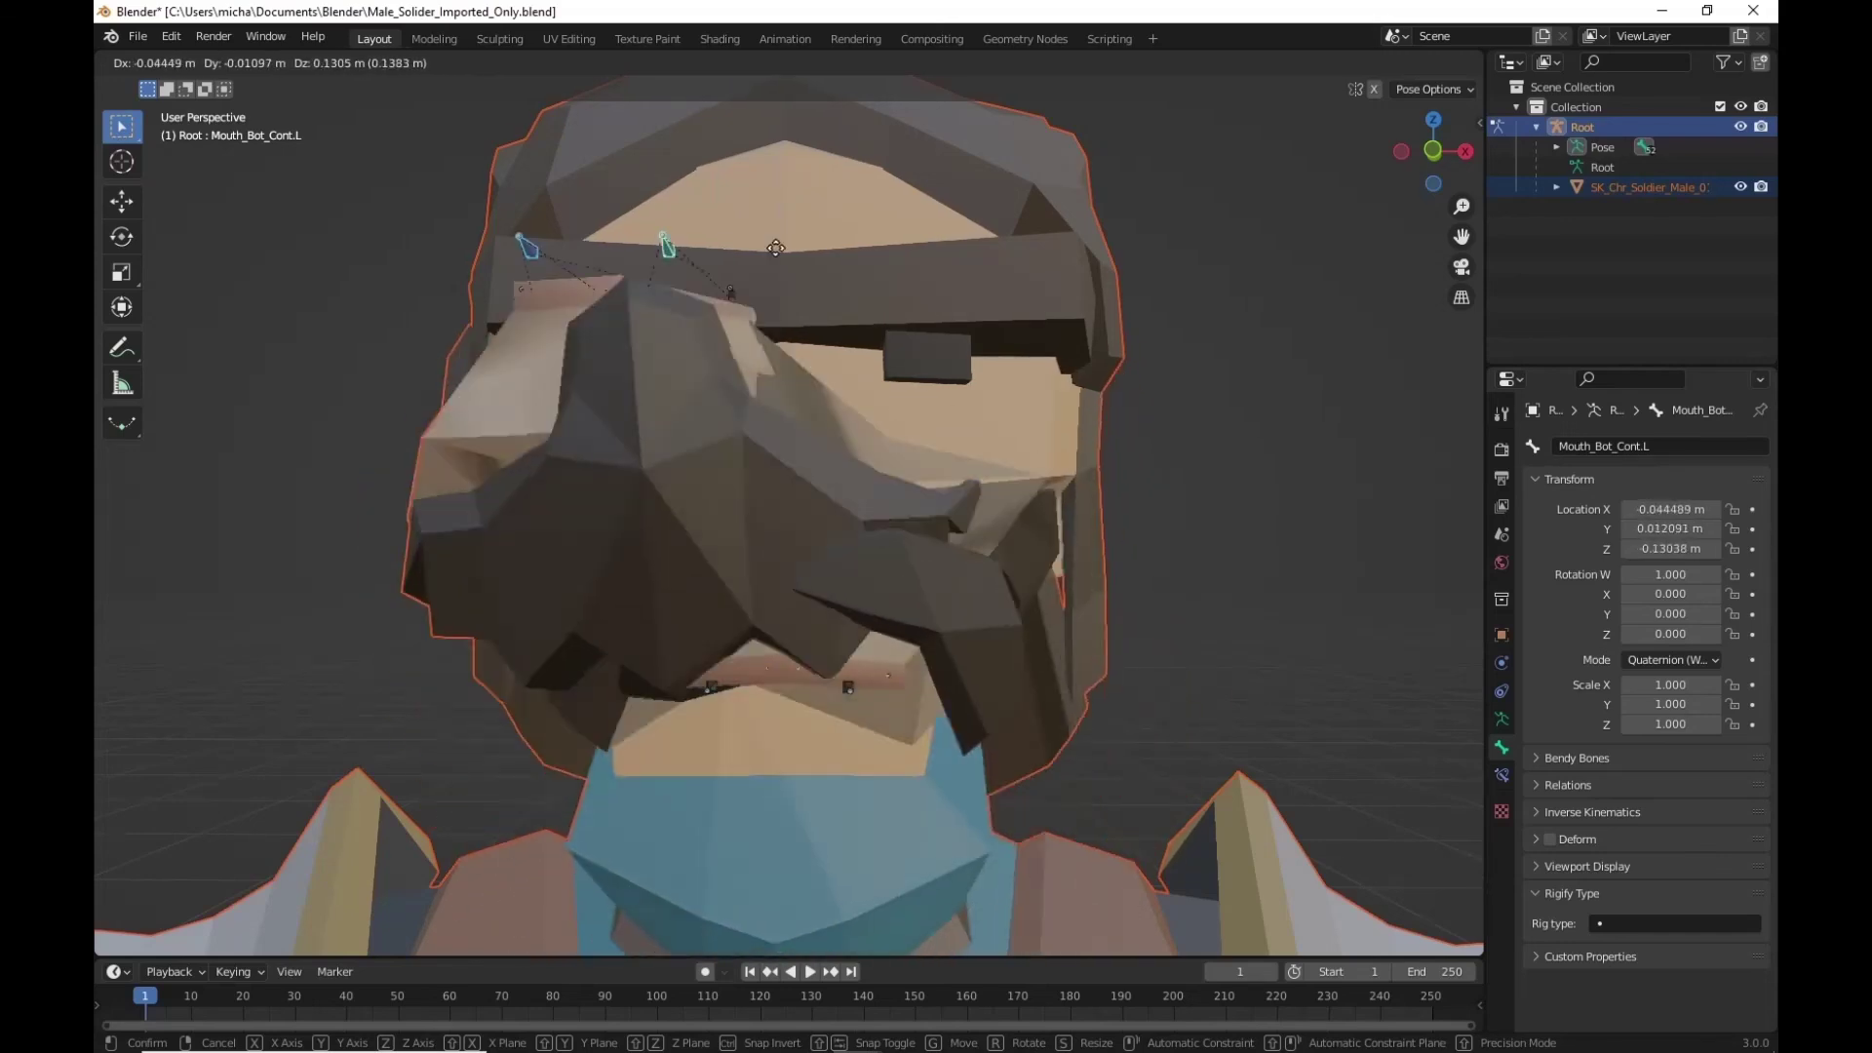
key(Escape)
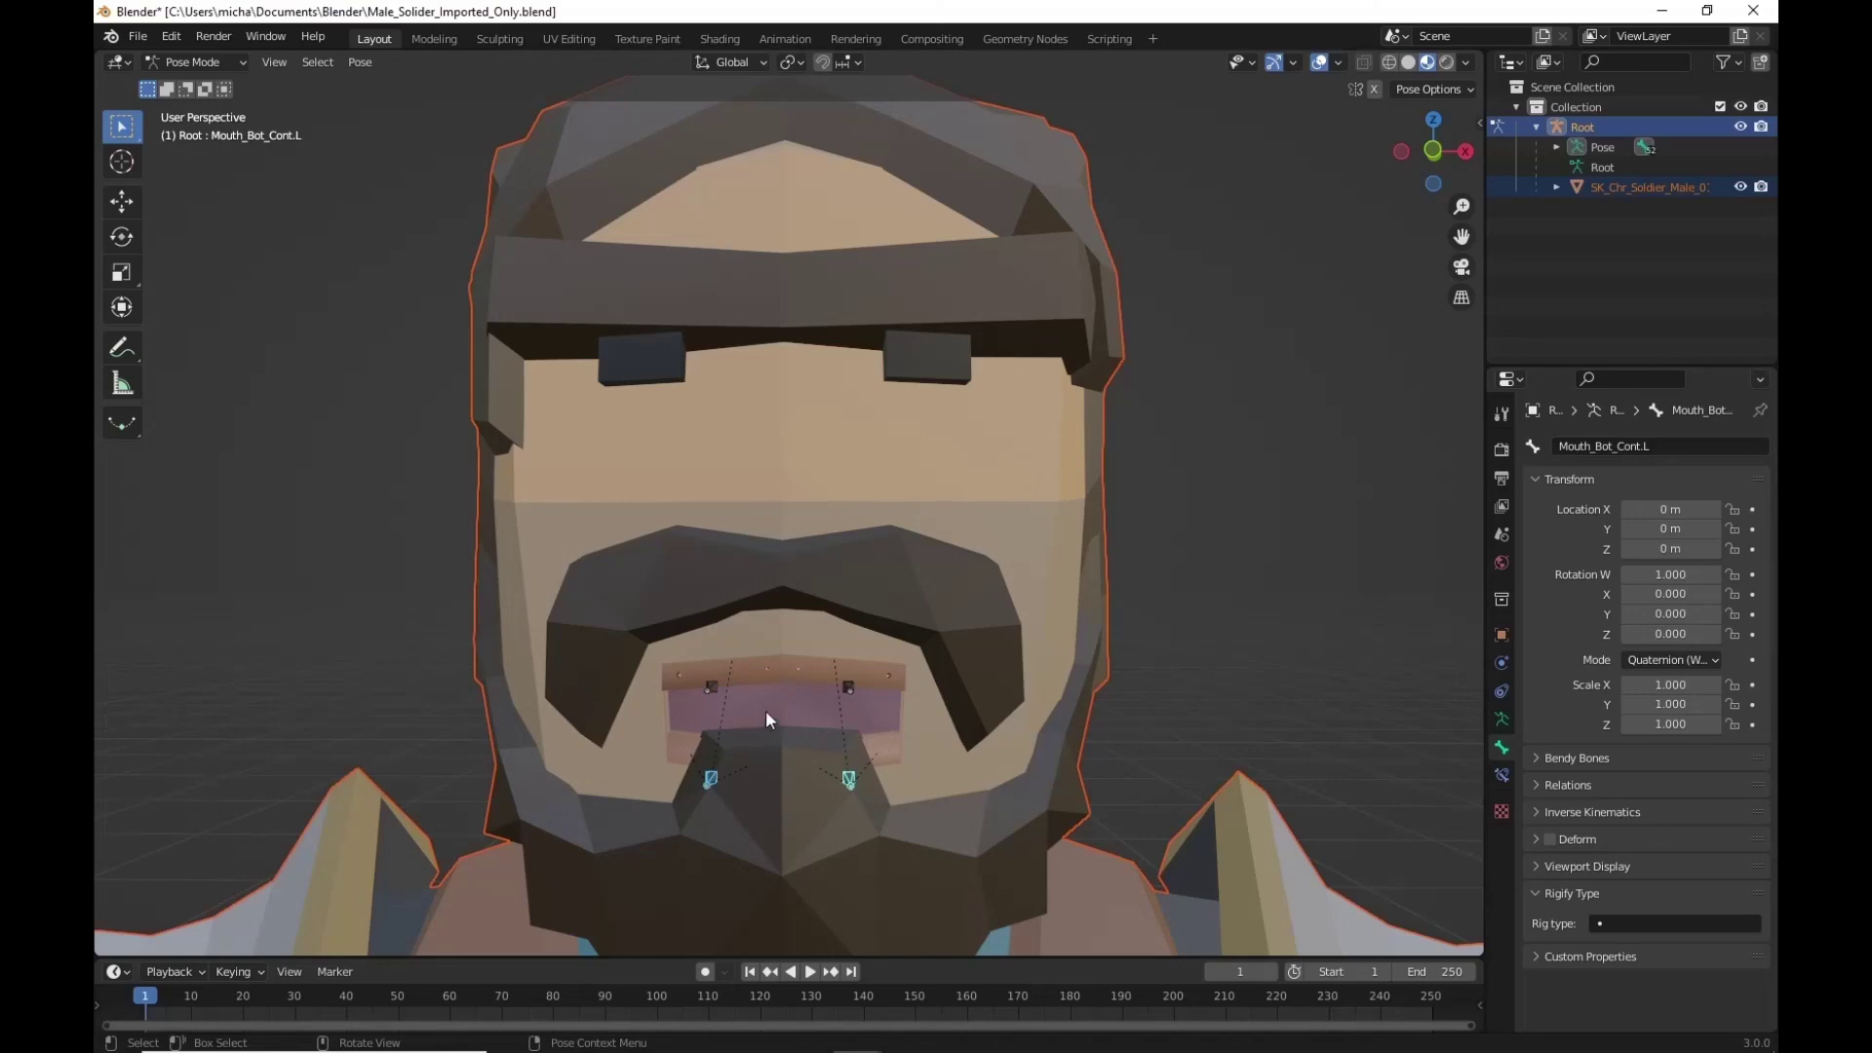
Try moving Mouth_Top_Cont.R and Mouth_Top_Cont.L freely, one at a time, to test each side of the upper lip
click(711, 690)
key(g)
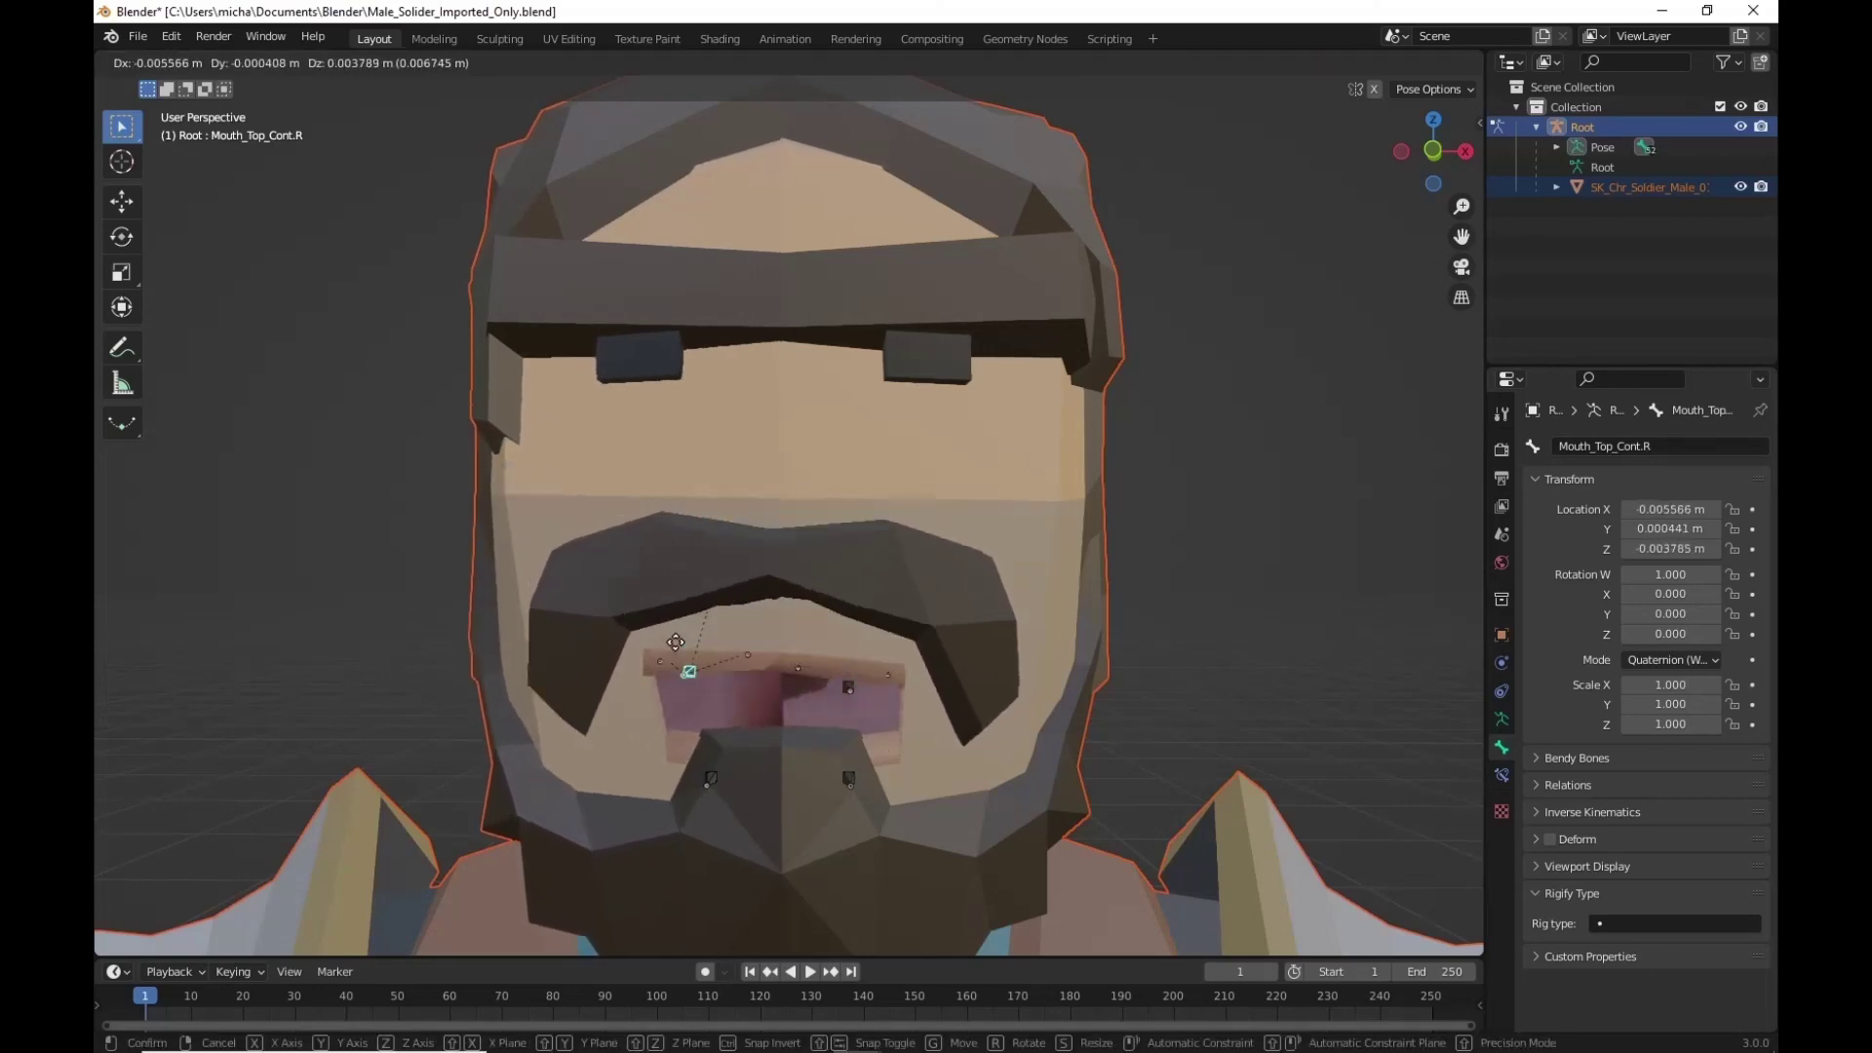
key(Escape)
click(848, 686)
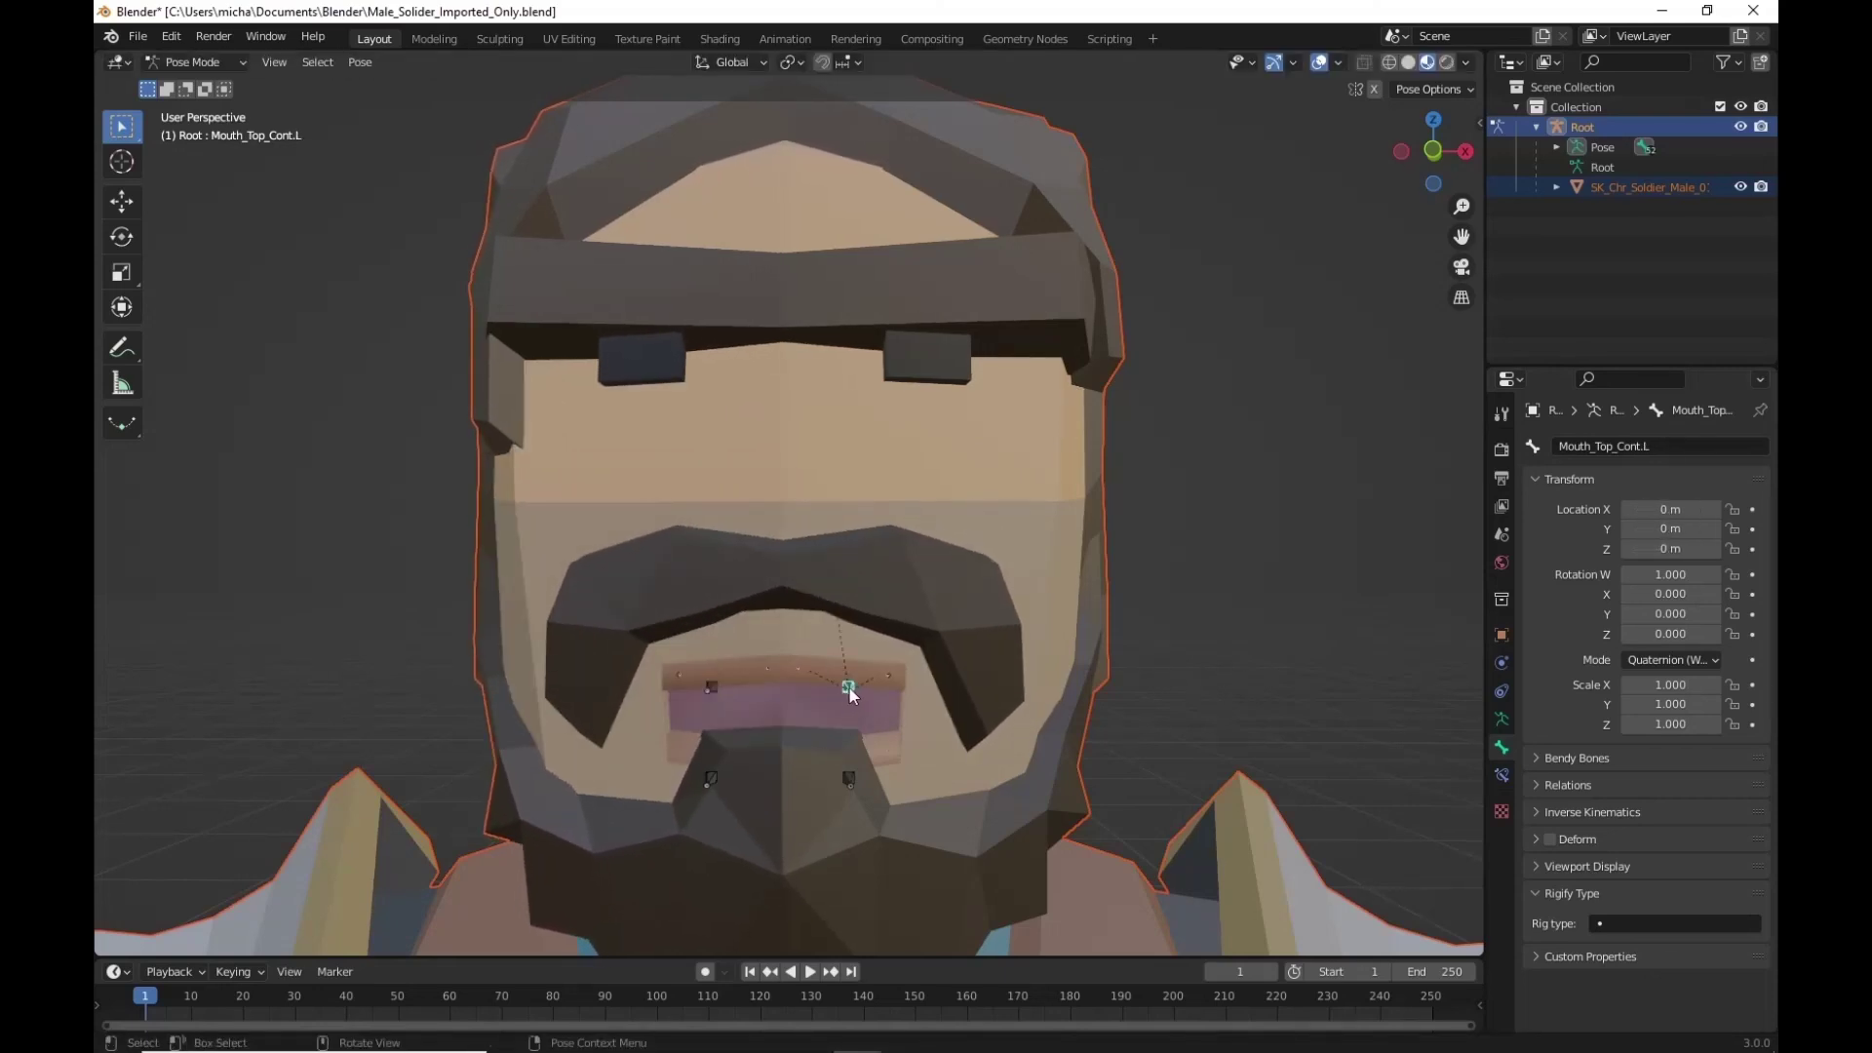
key(g)
key(Escape)
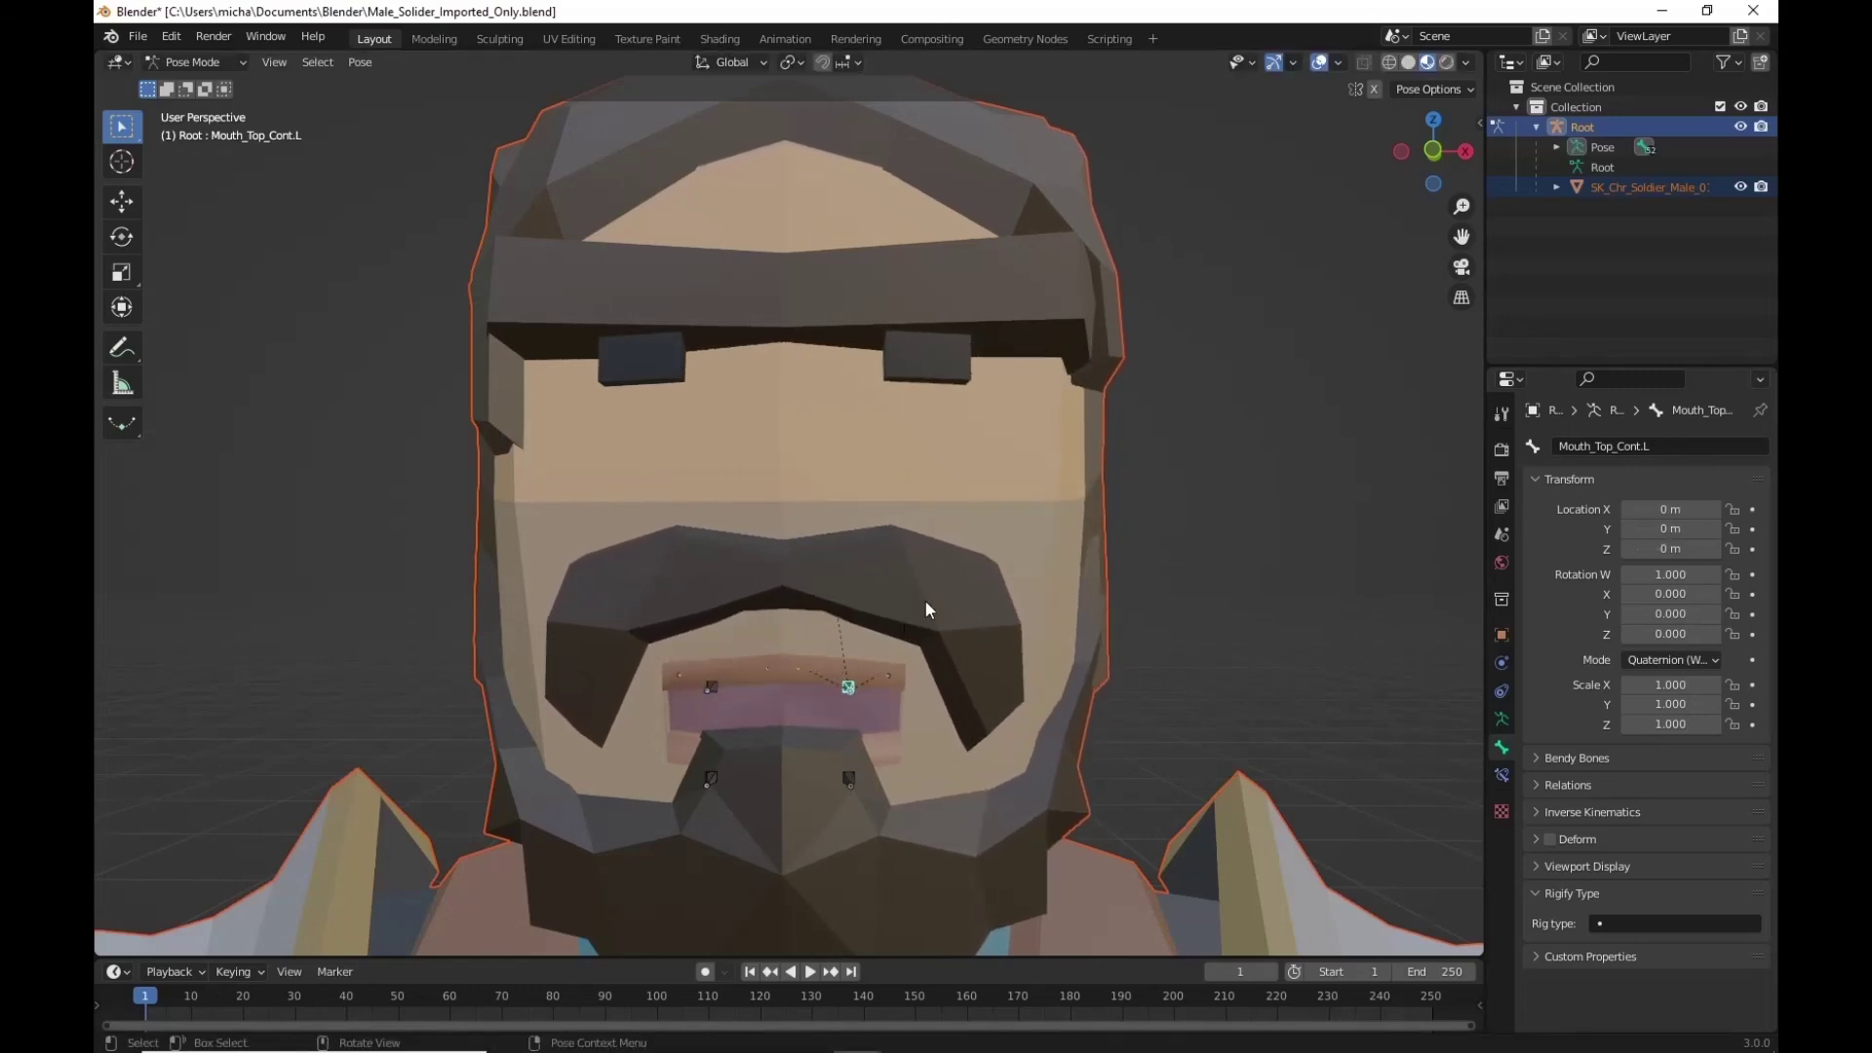